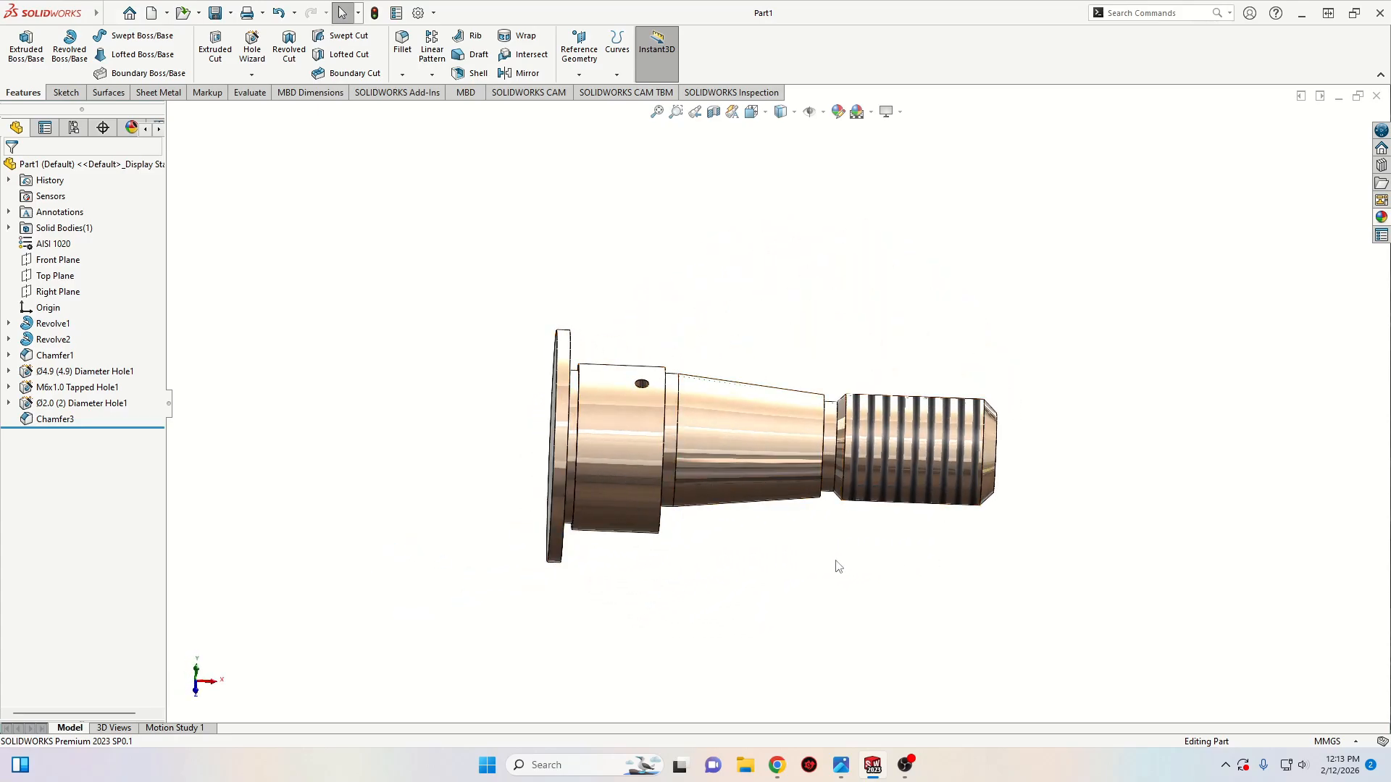
Bring up the reference drawing image of the threaded pin and move its window clear of the modelling area
middle_click_drag(786, 549, 751, 635)
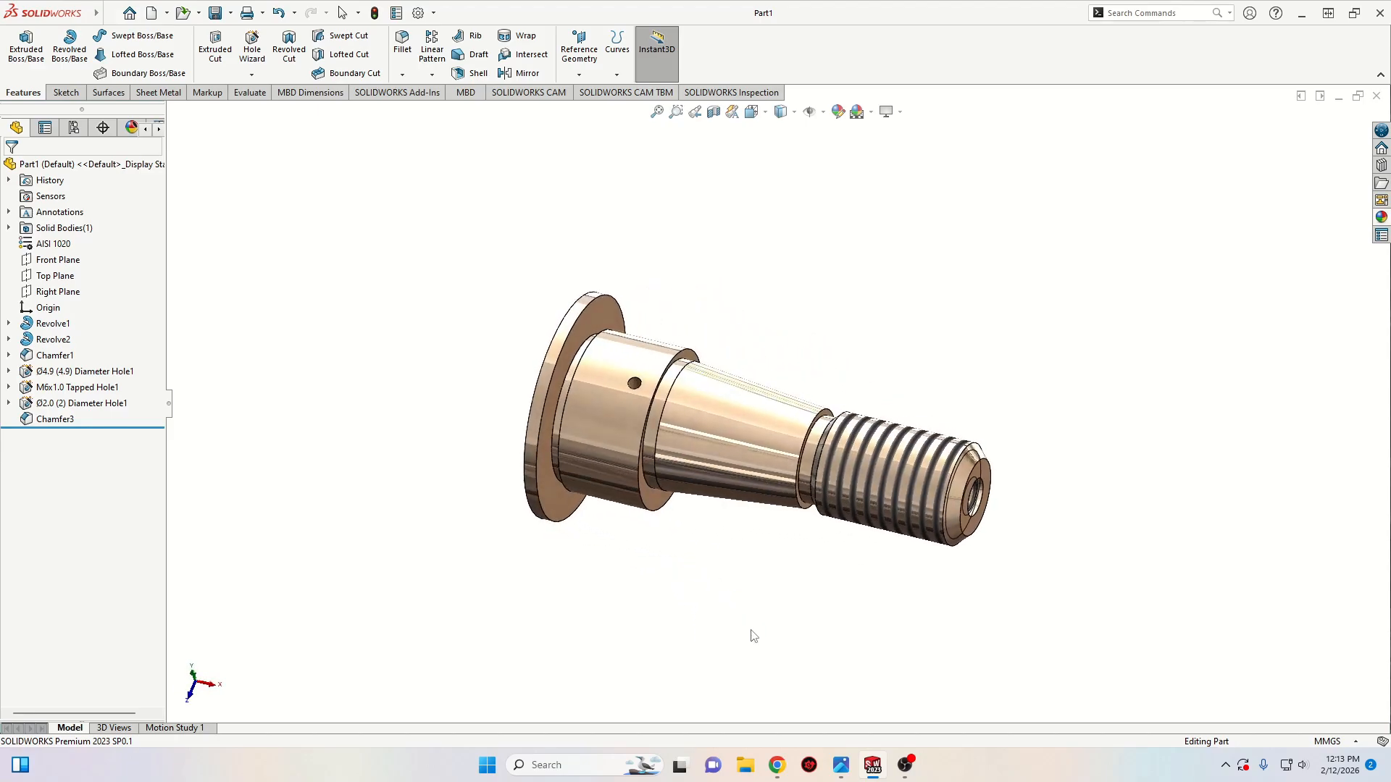
left_click(841, 765)
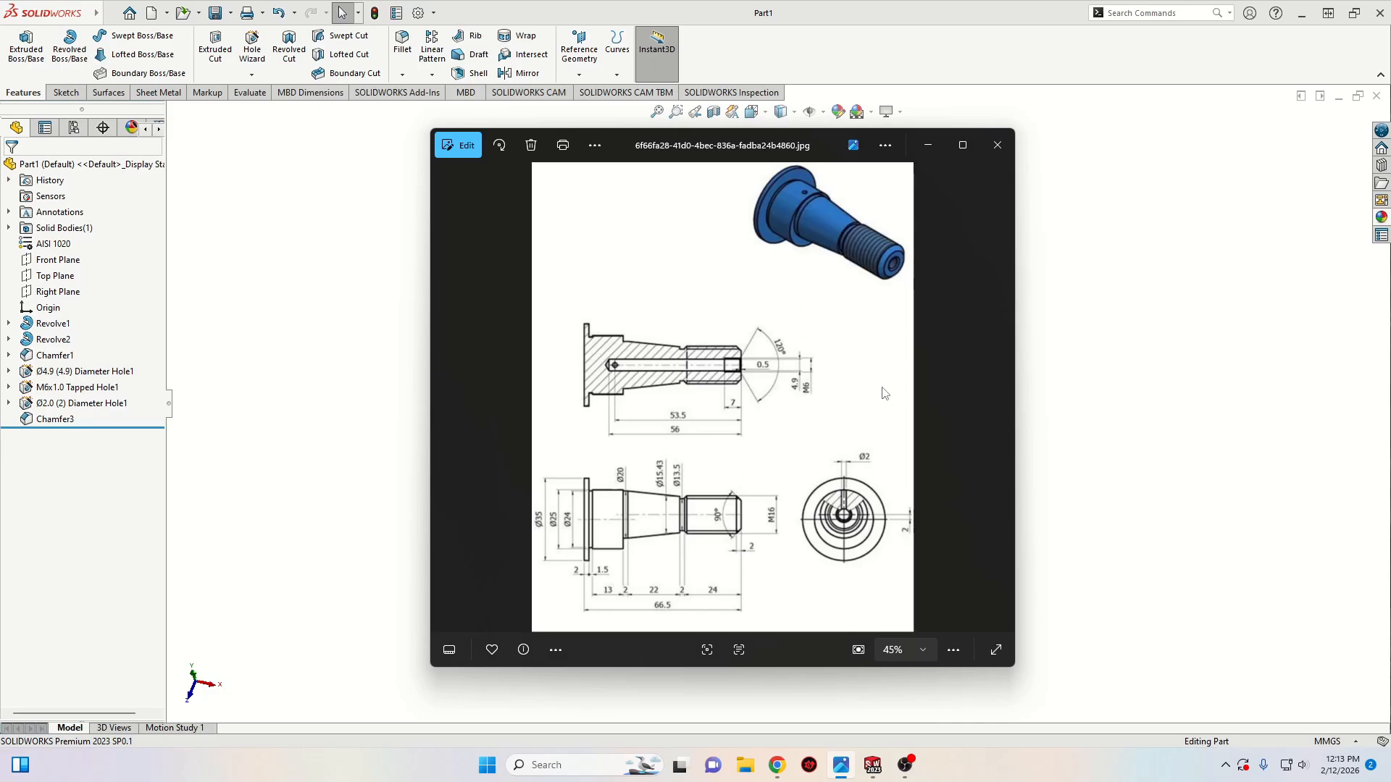
left_click_drag(807, 148, 0, 185)
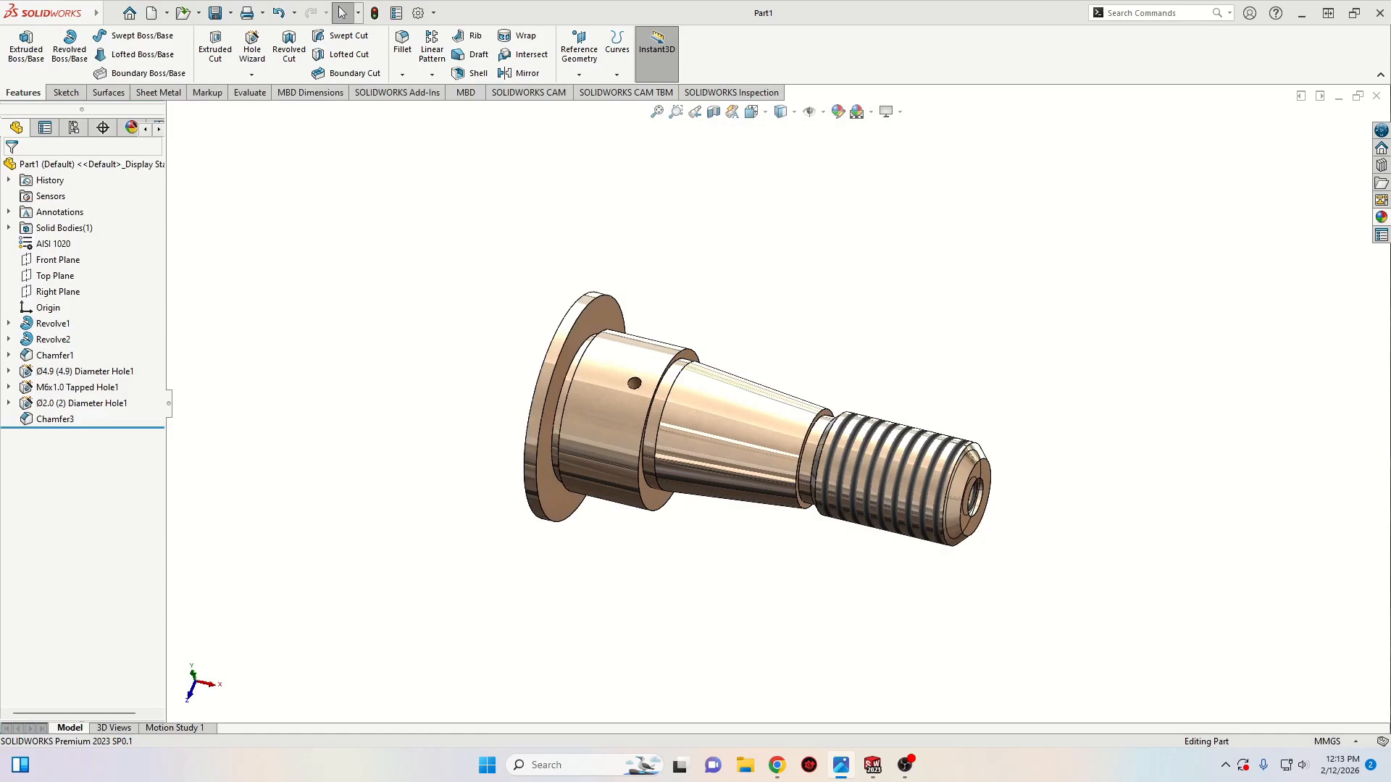
left_click(448, 404)
Create a new part document and apply the Plain White scene to its background
left_click(151, 13)
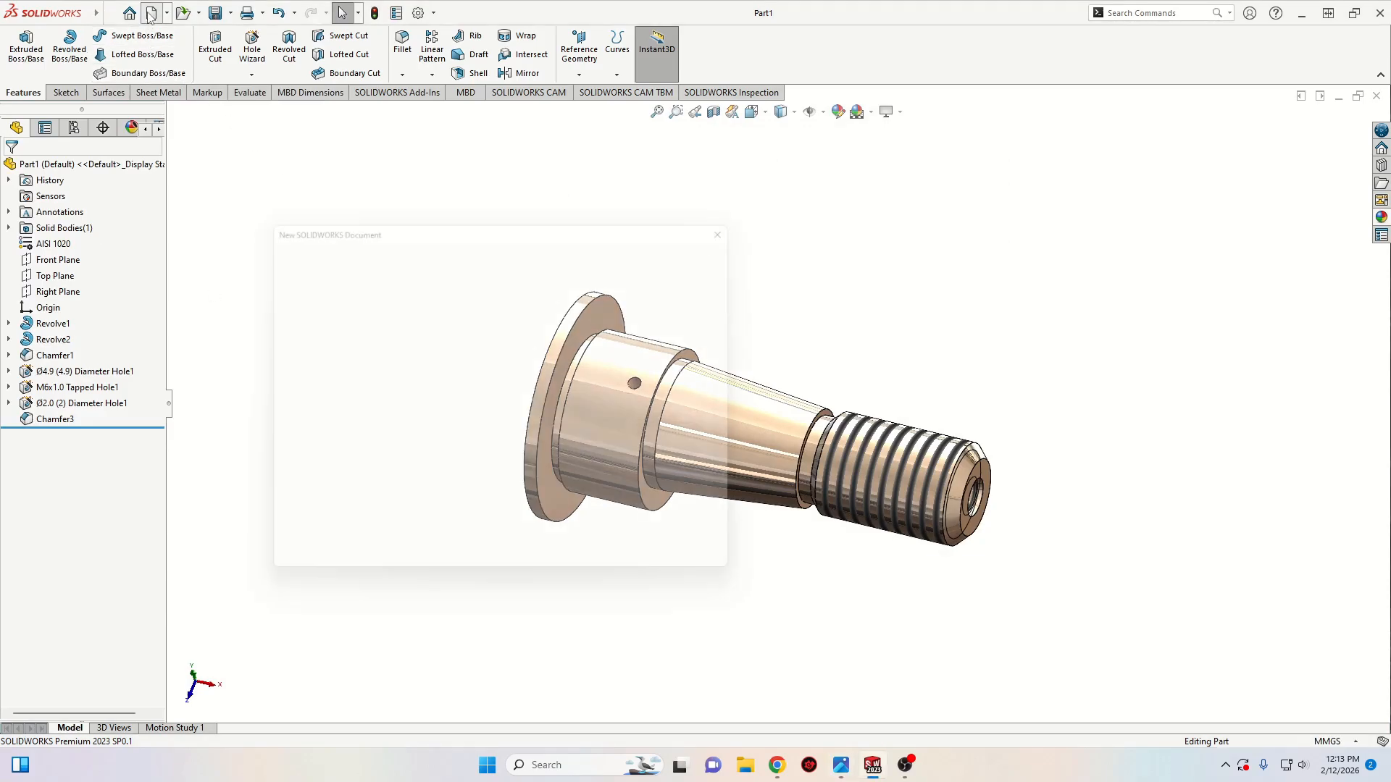
left_click(573, 562)
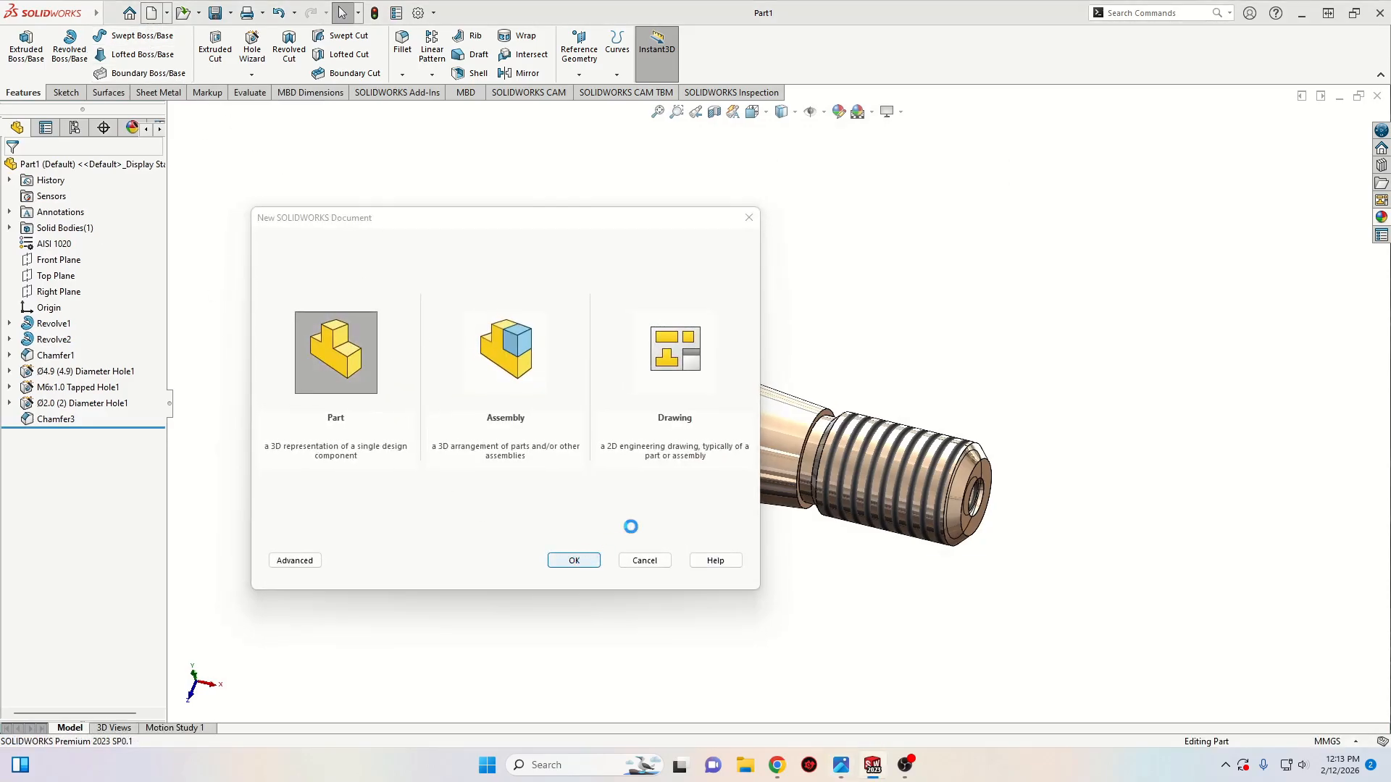
left_click(871, 113)
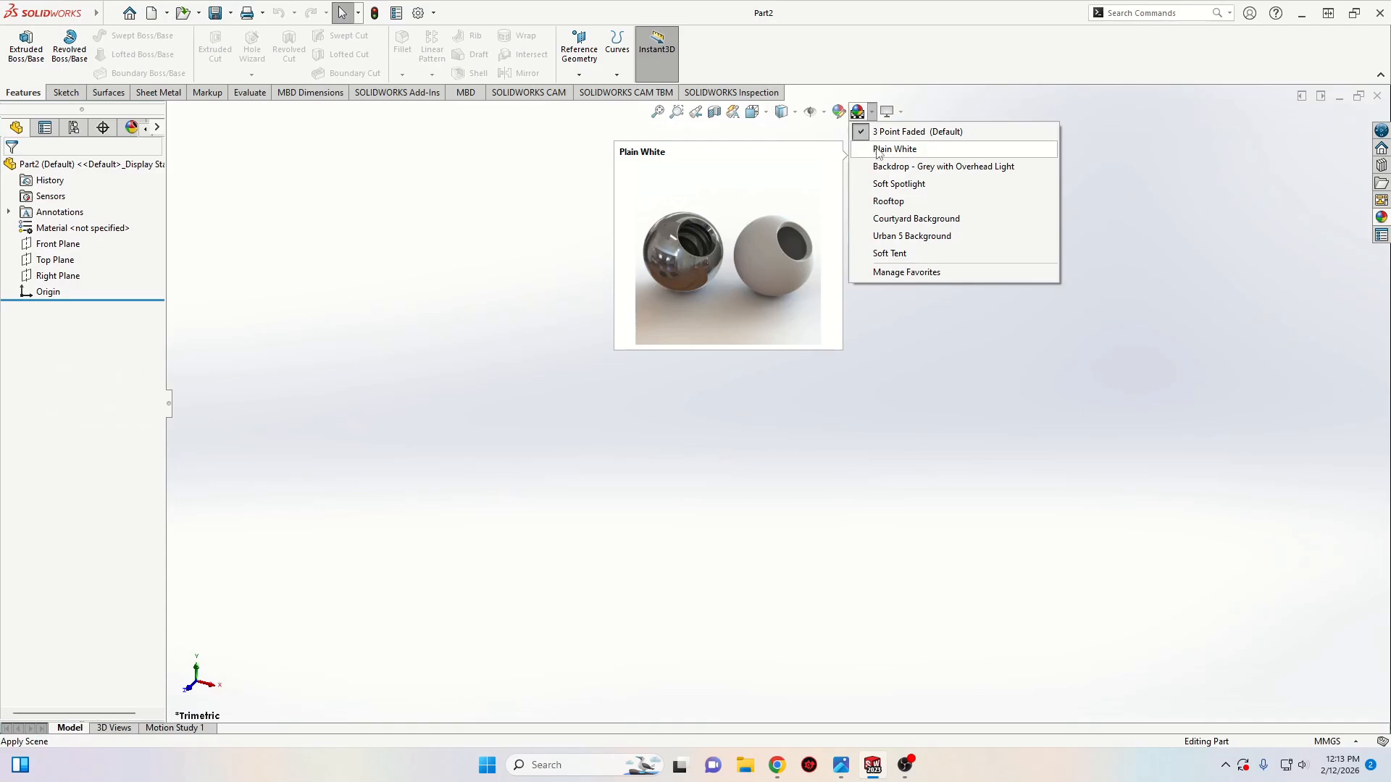
left_click(878, 149)
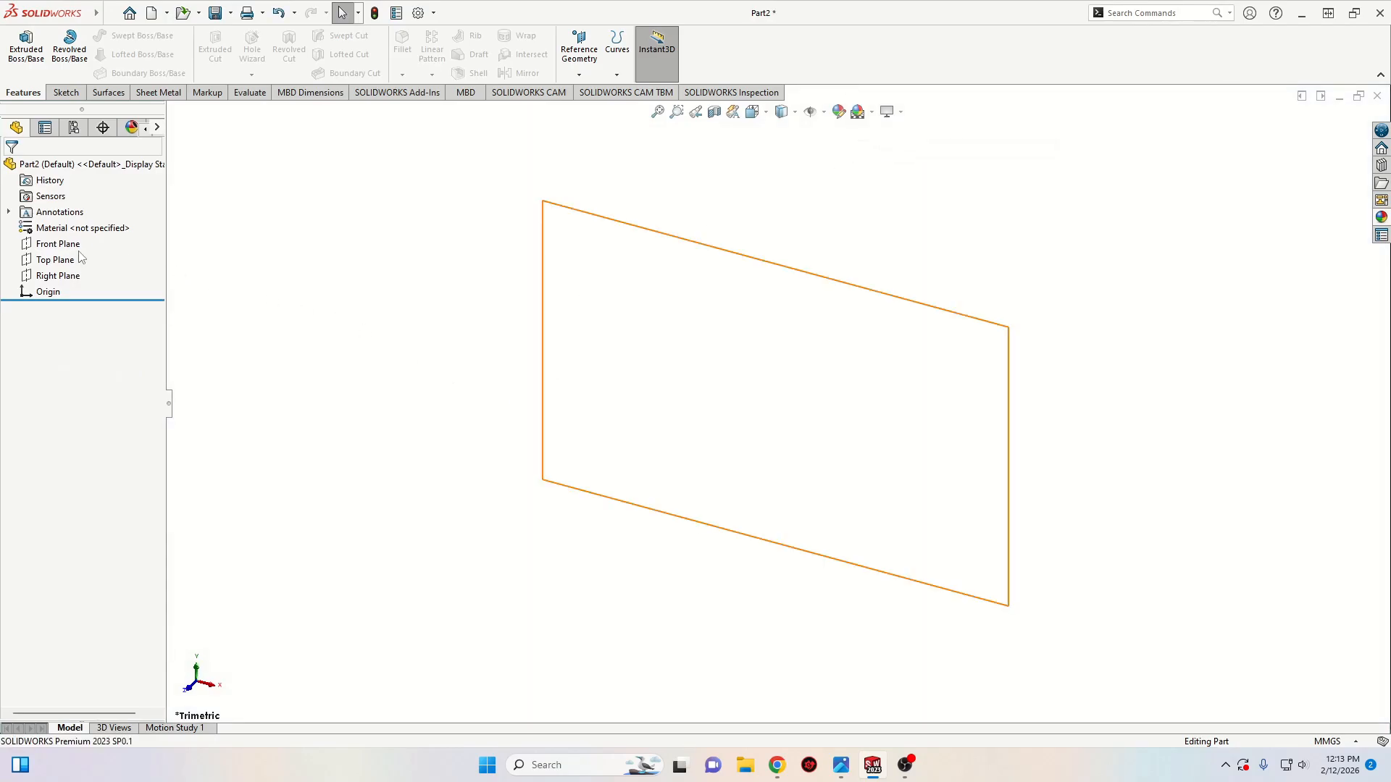
Start a Front Plane sketch and draw a horizontal base line leftward from the origin, then a vertical line about 61 mm high
left_click(53, 246)
left_click(66, 224)
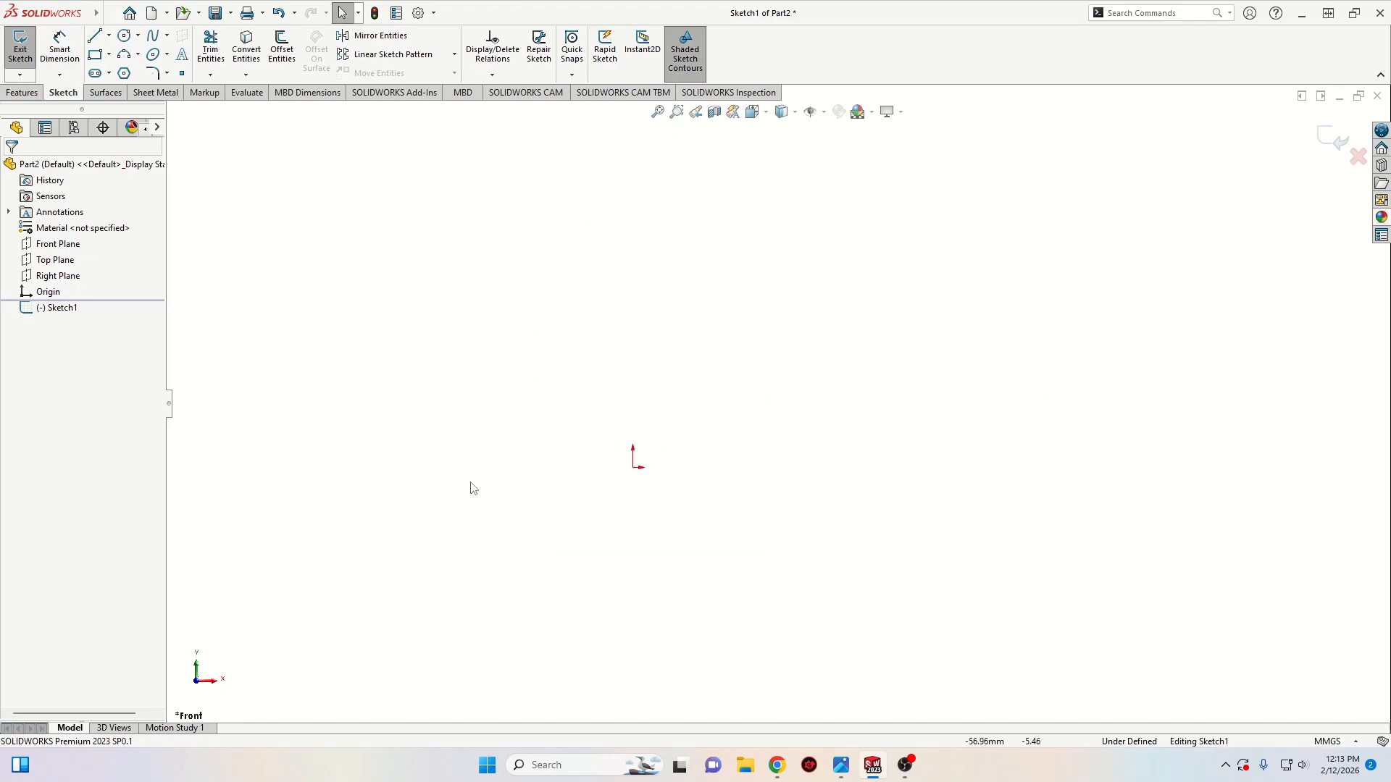
left_click(90, 40)
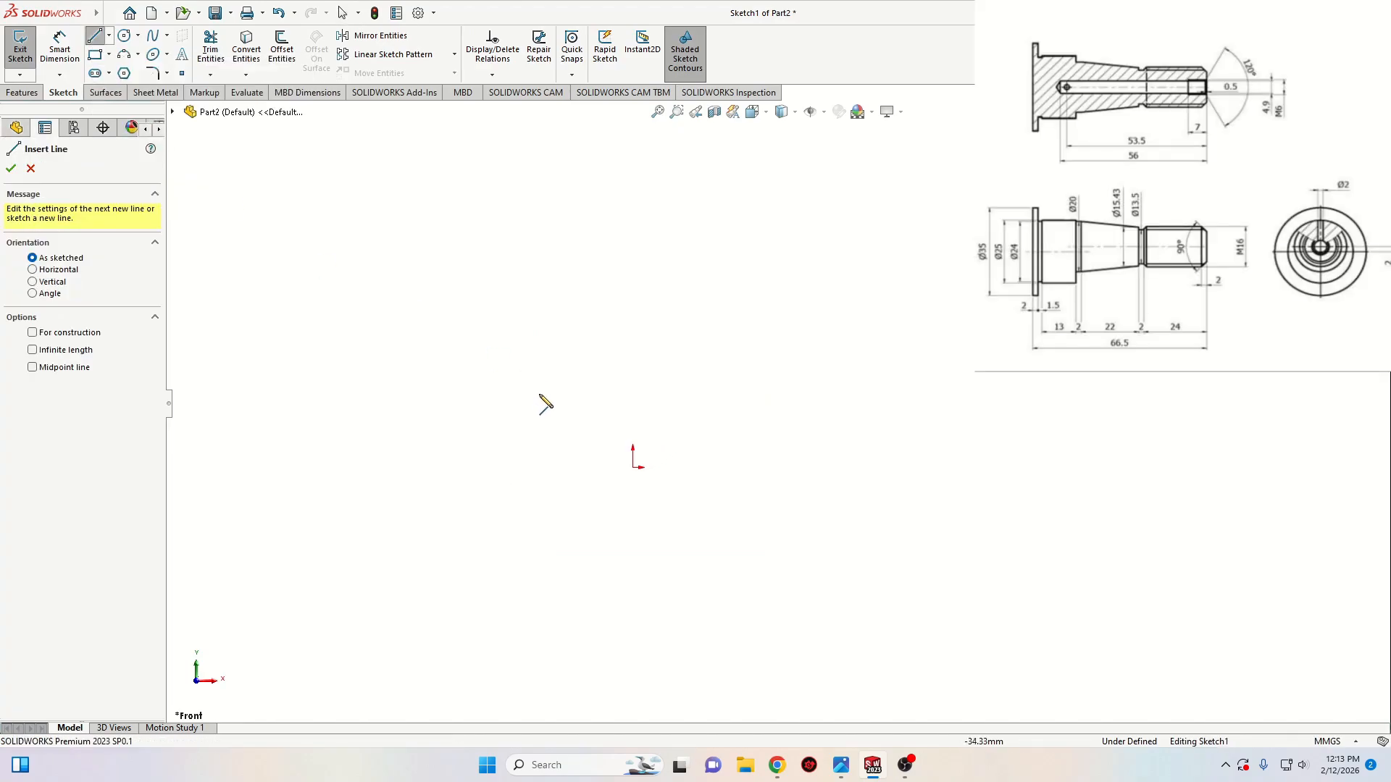
left_click(639, 471)
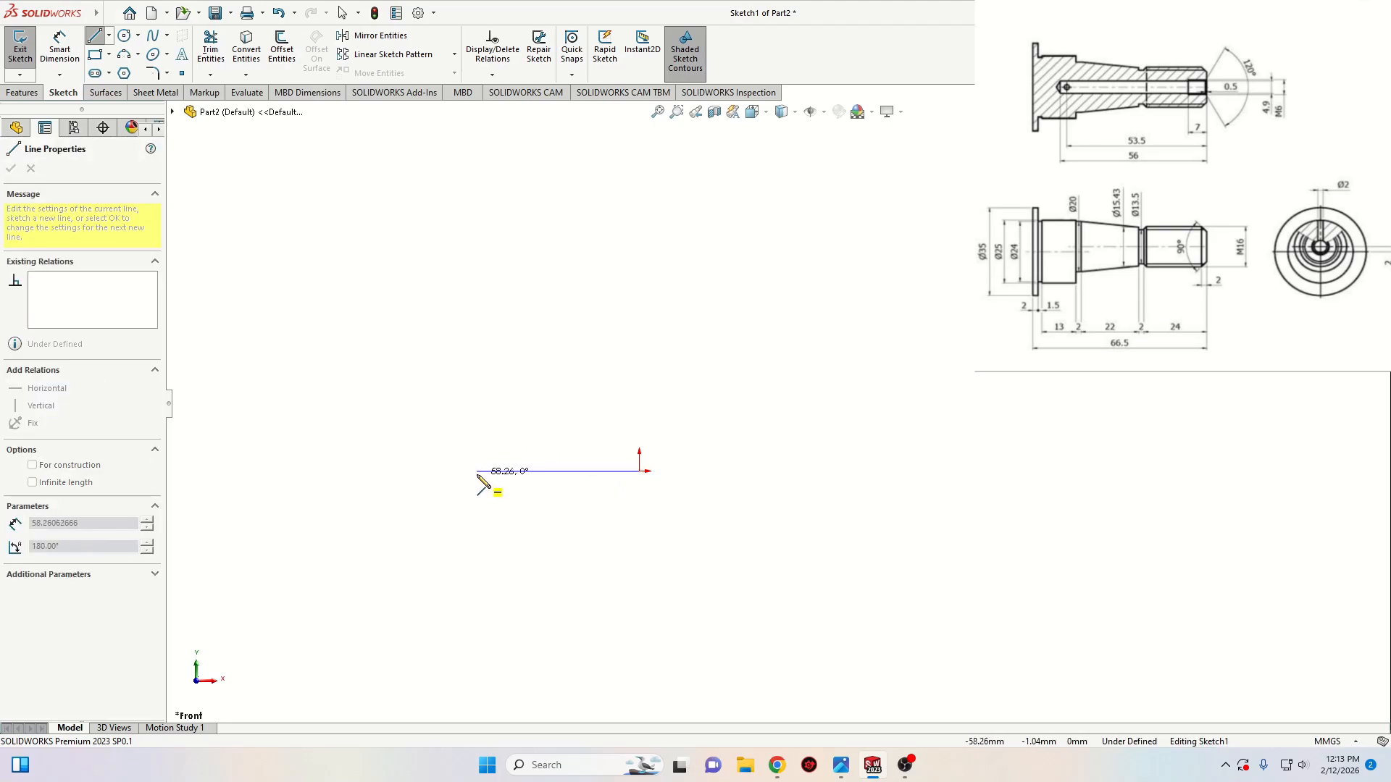
left_click(444, 471)
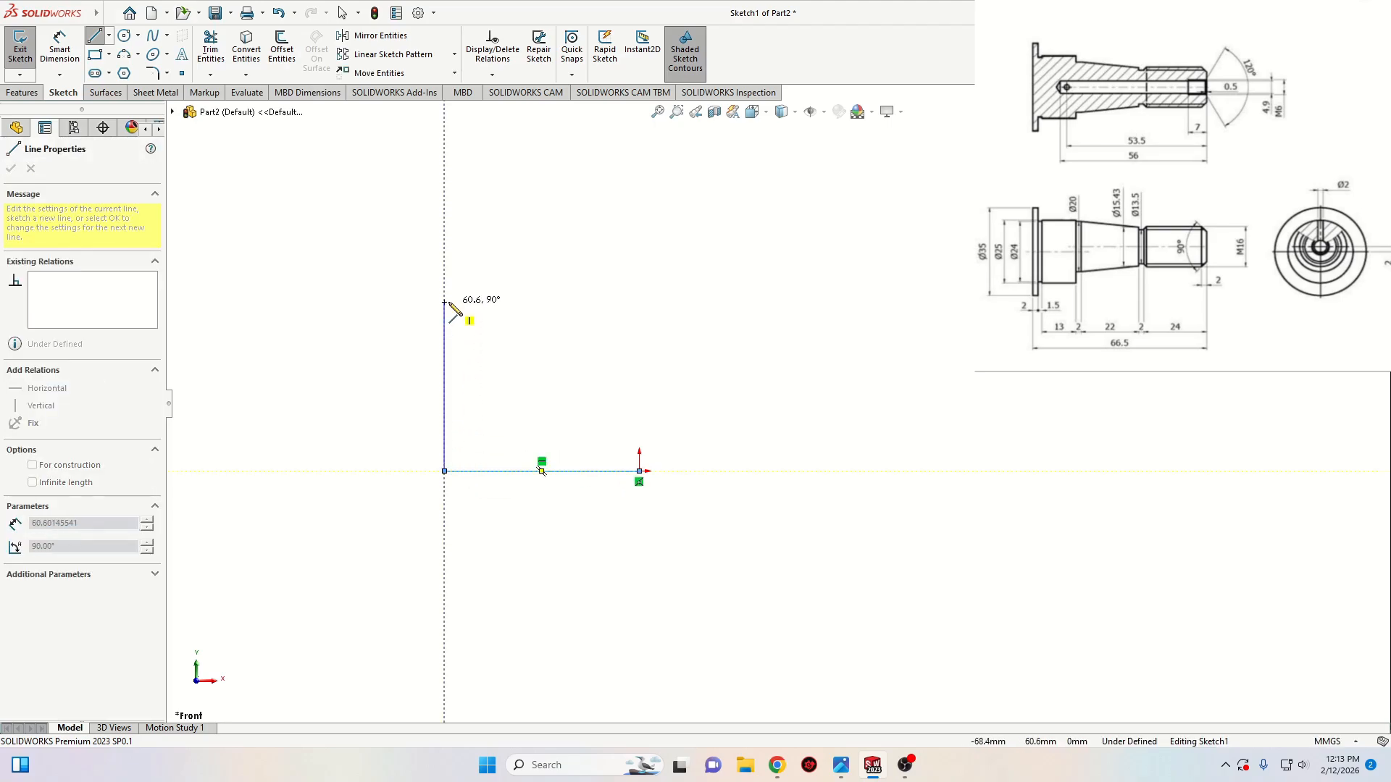
left_click(444, 301)
Continue the line chain with a narrow flange top, a small relief groove and a shoulder edge, closing the profile at the origin
left_click(470, 300)
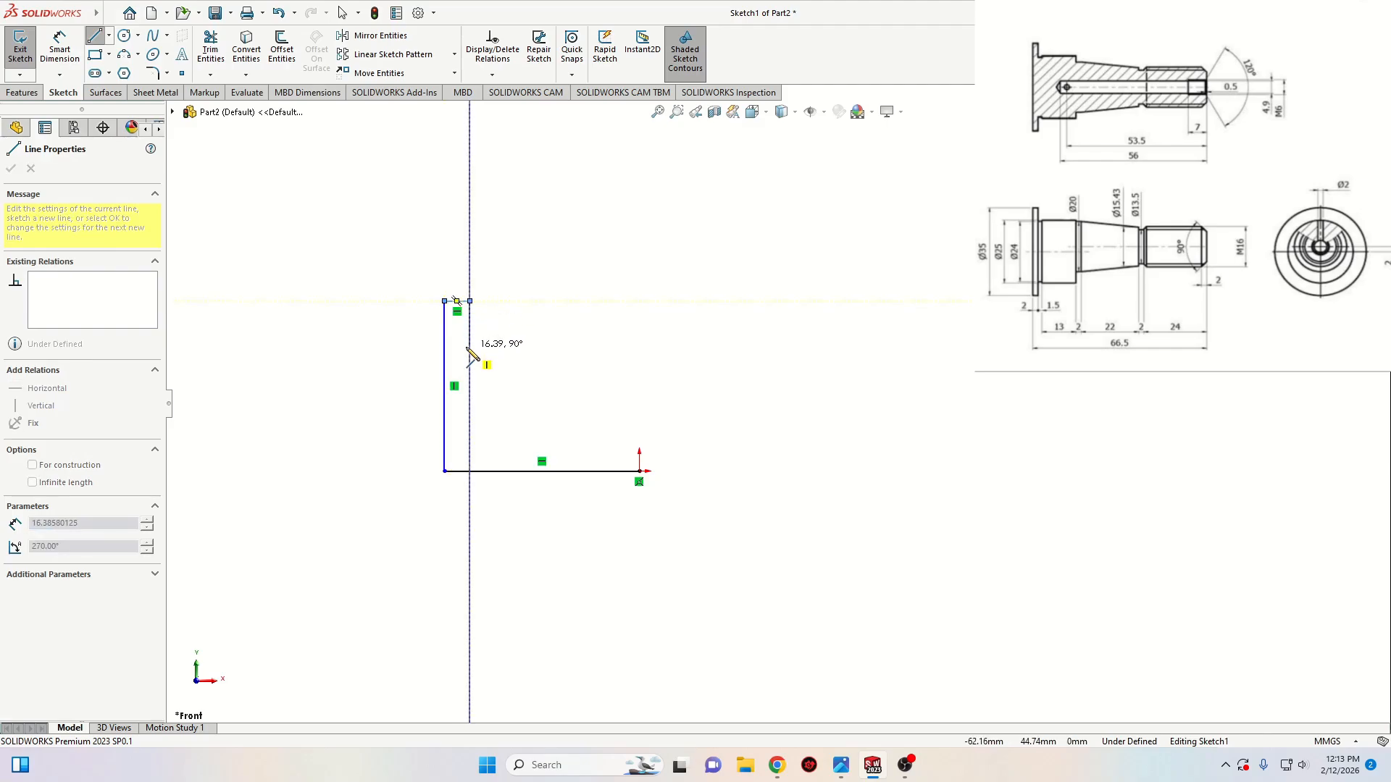
left_click(469, 347)
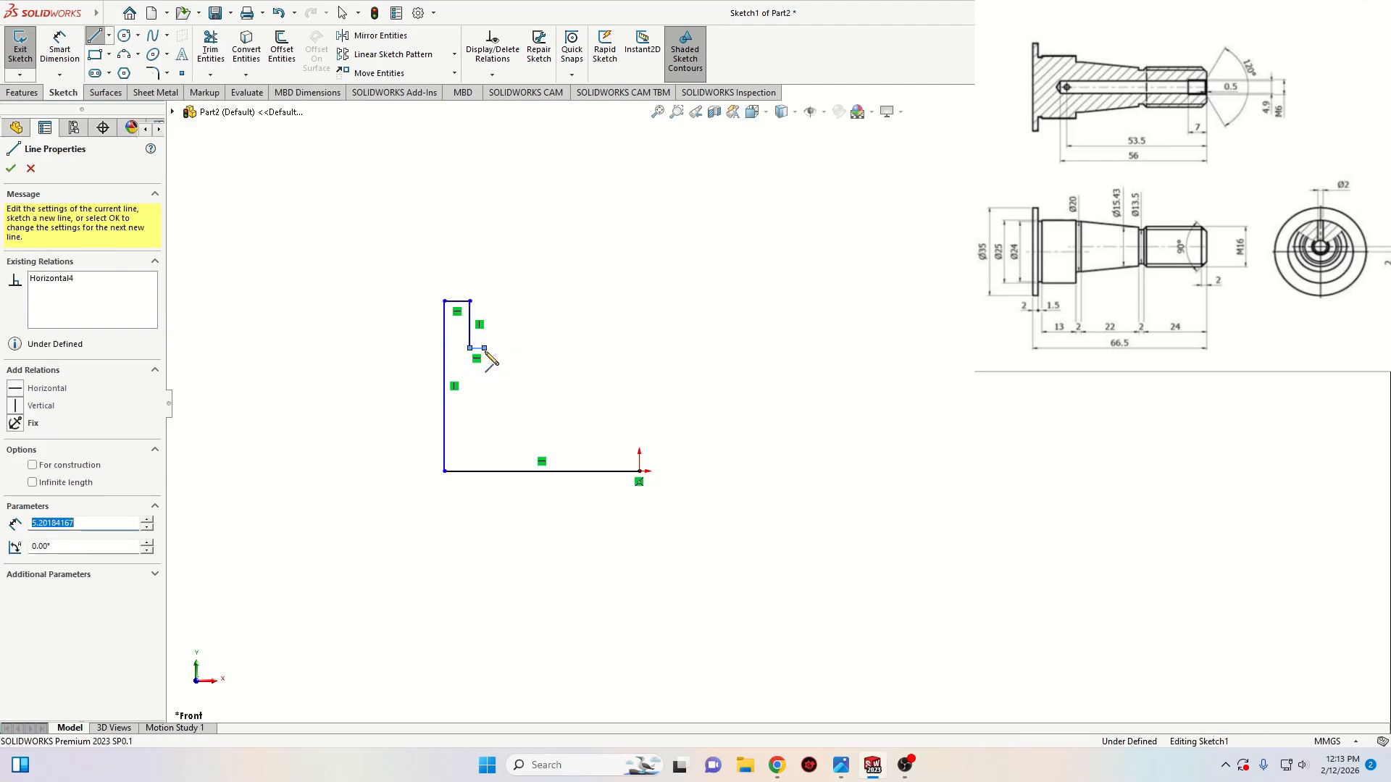
left_click(484, 335)
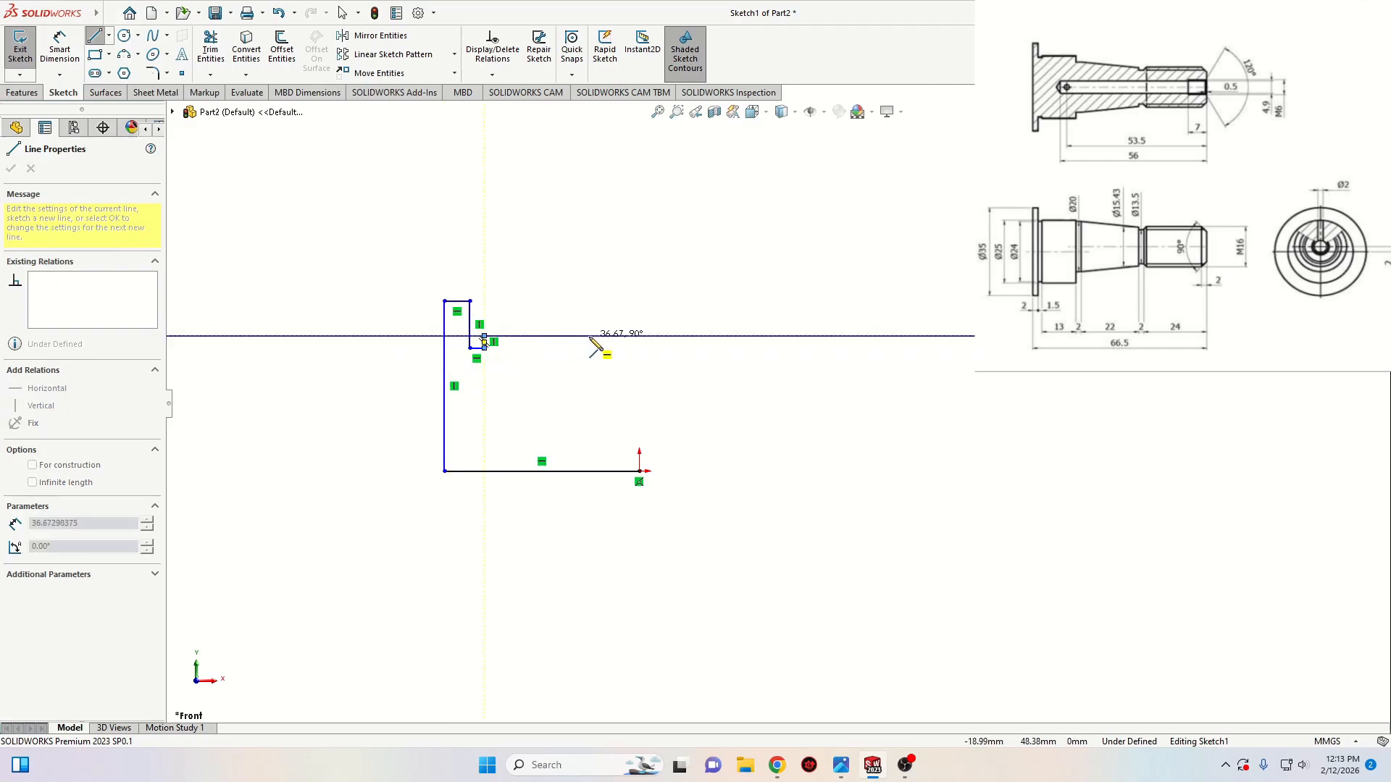
left_click(639, 336)
left_click(639, 471)
key("Escape")
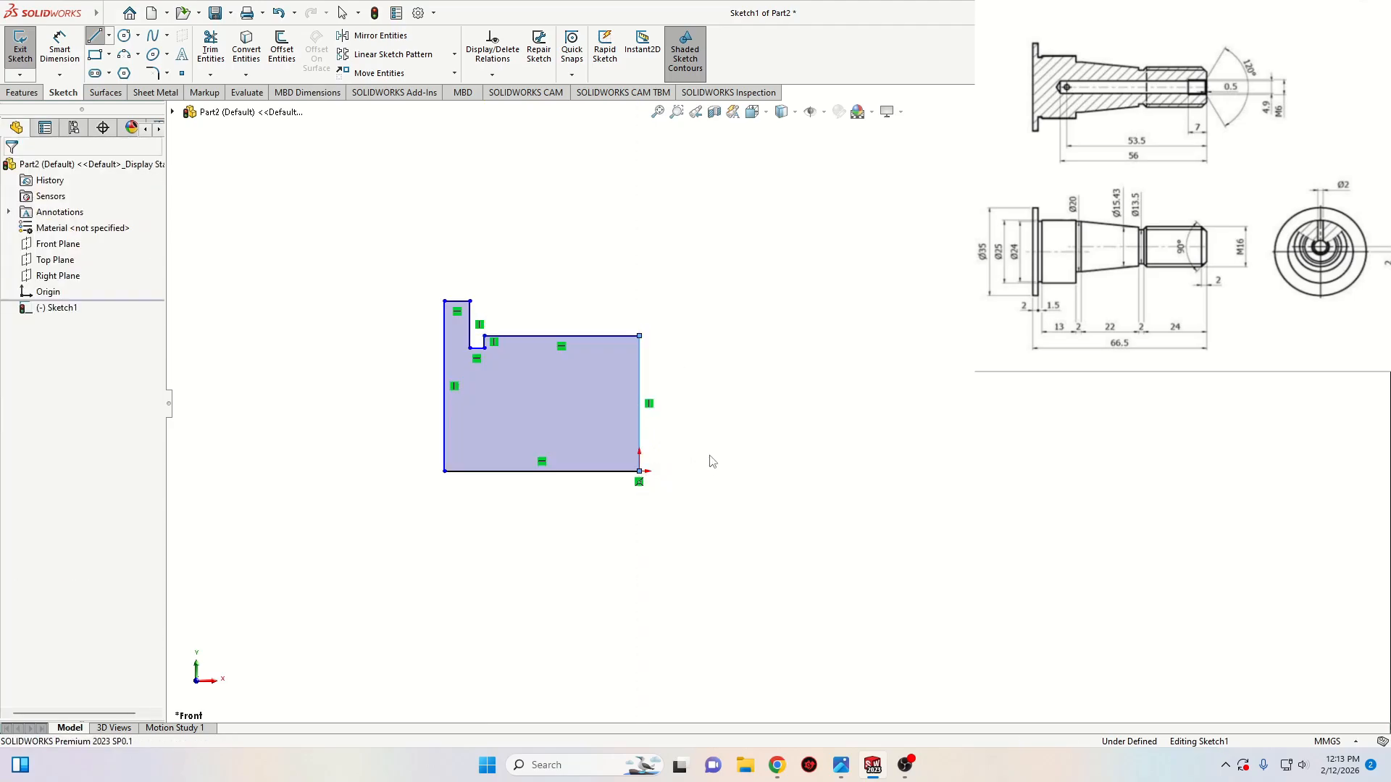
key("Escape")
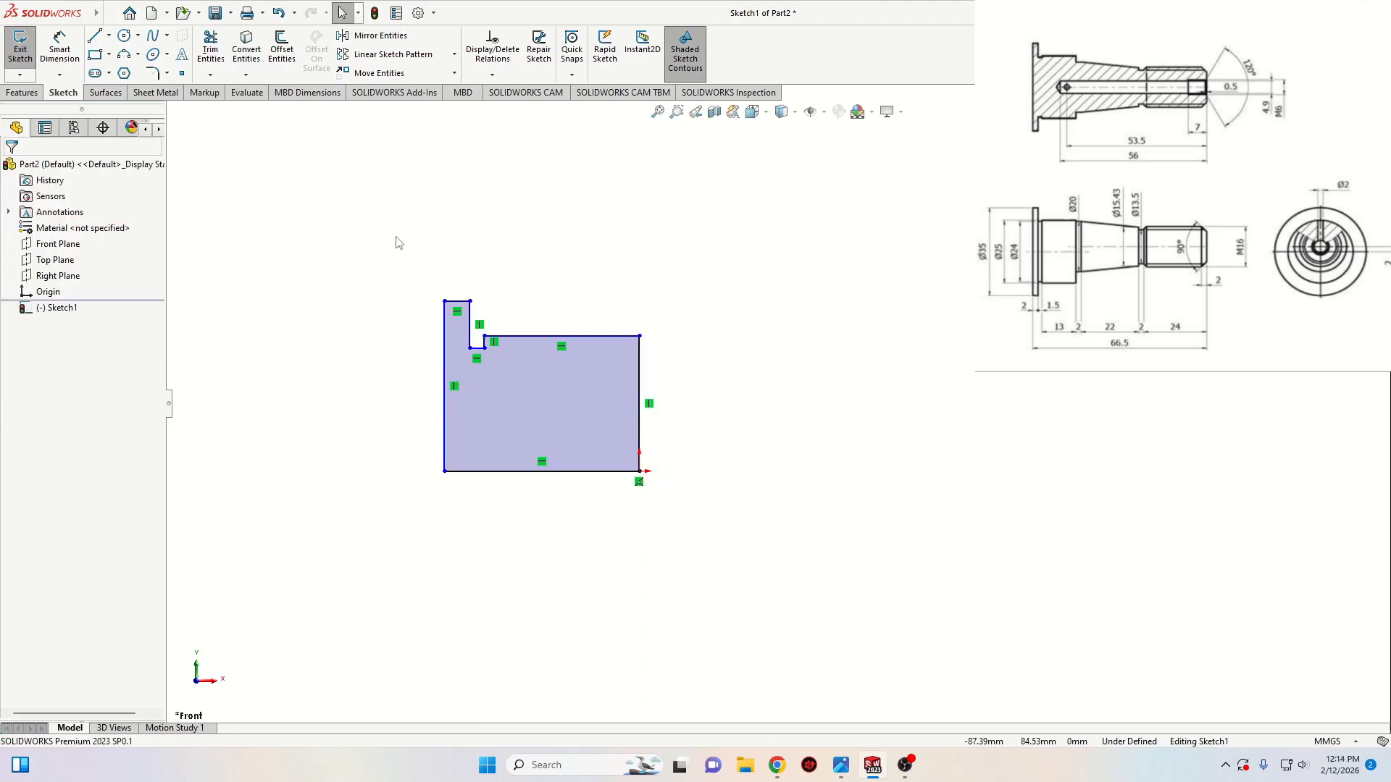
Dimension the flange's outer vertical edge as 35/2 mm
key("d")
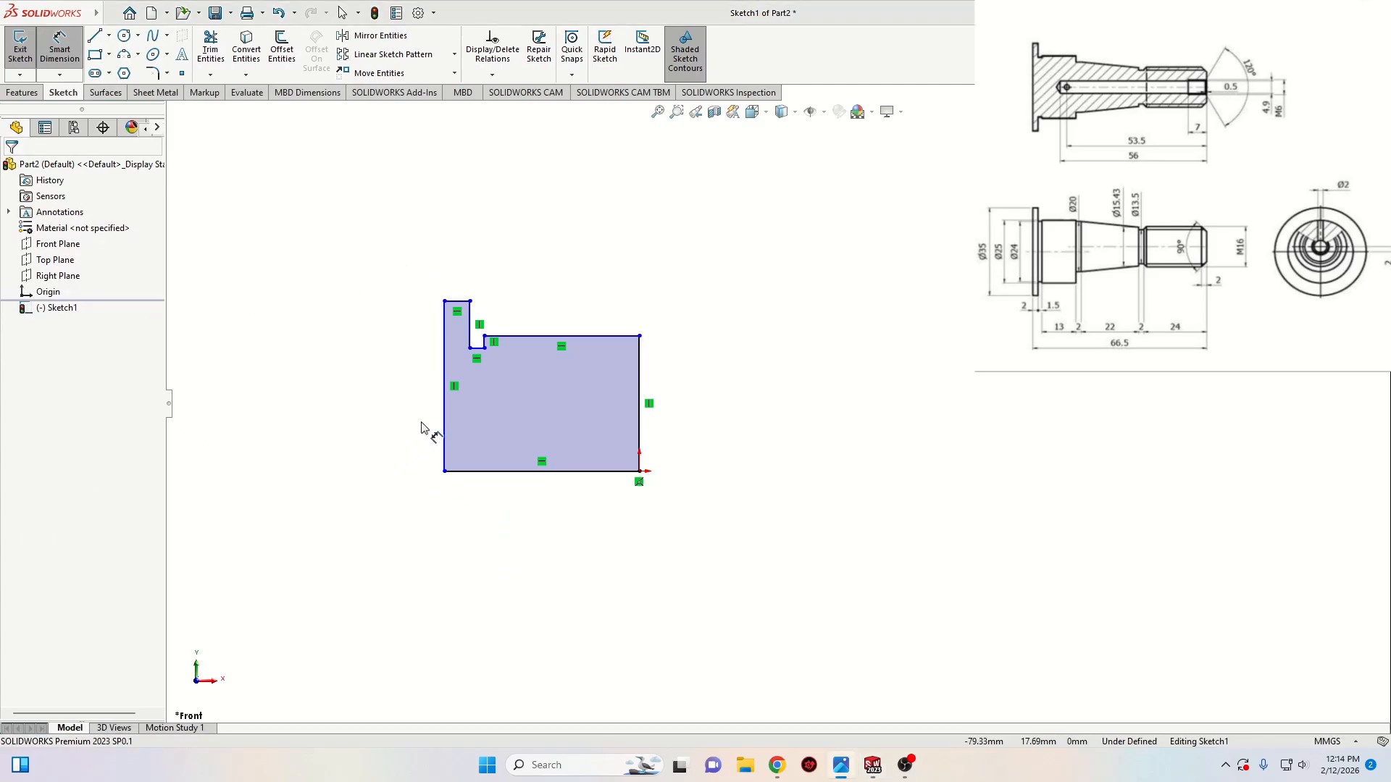
left_click(445, 425)
left_click(299, 422)
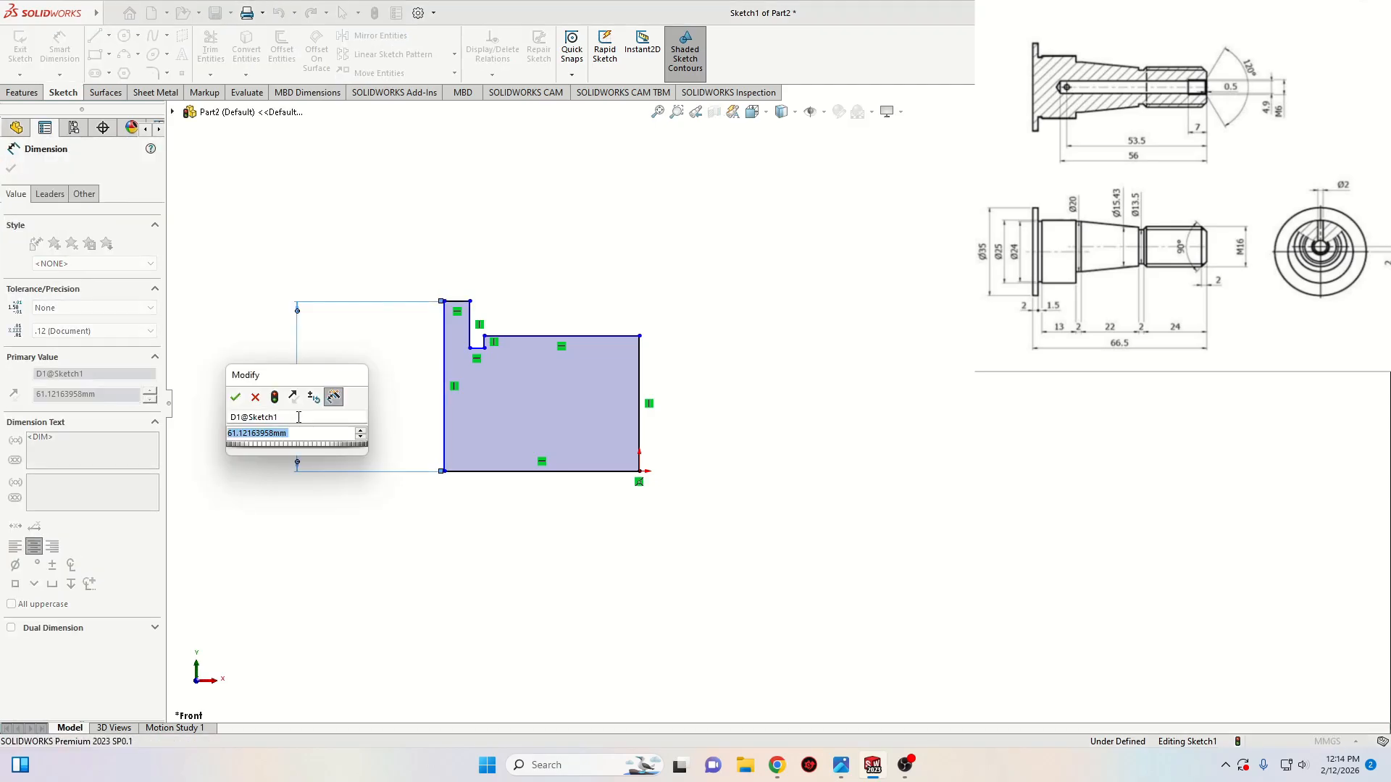
type("35/2")
key("Return")
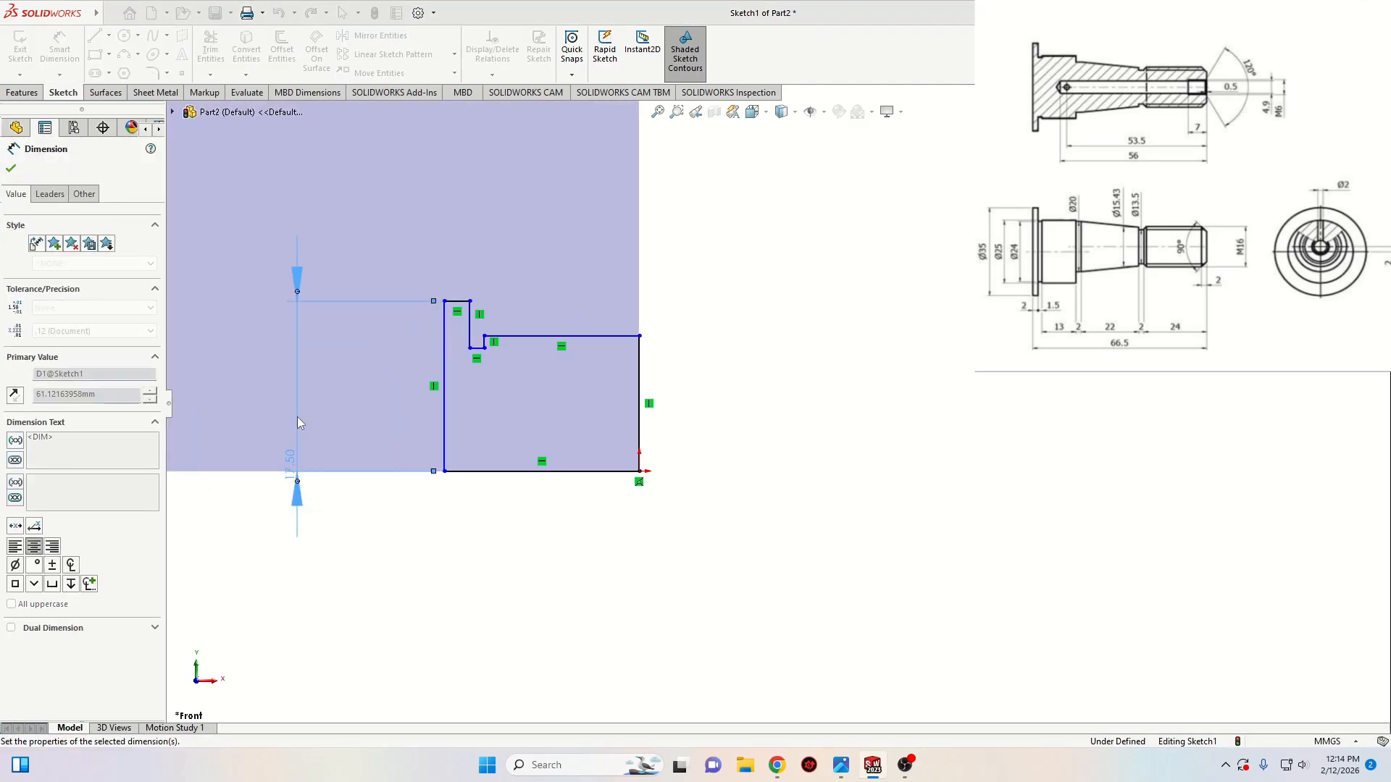
Dimension the width of the relief groove beside the flange and set it to 1.5 mm
left_click(477, 348)
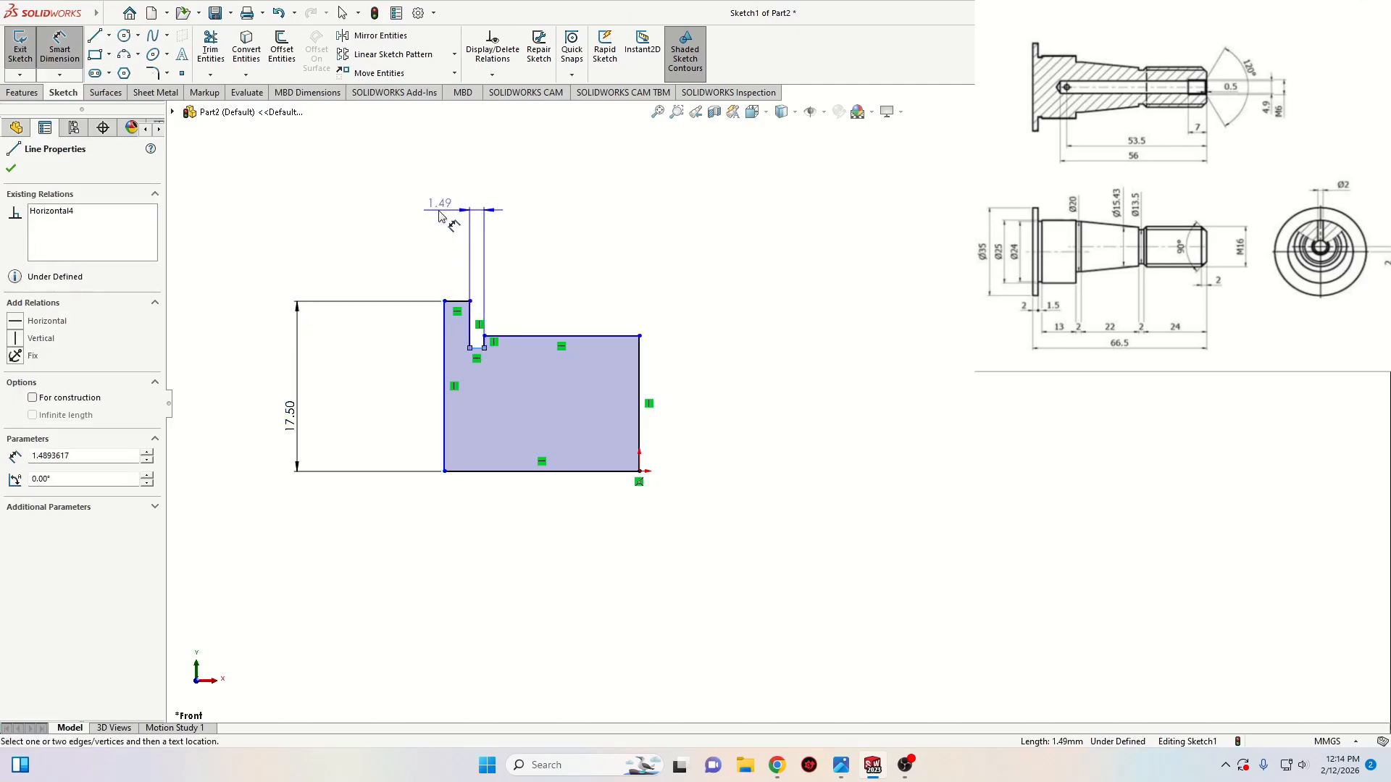
left_click(440, 213)
type("2")
key("Return")
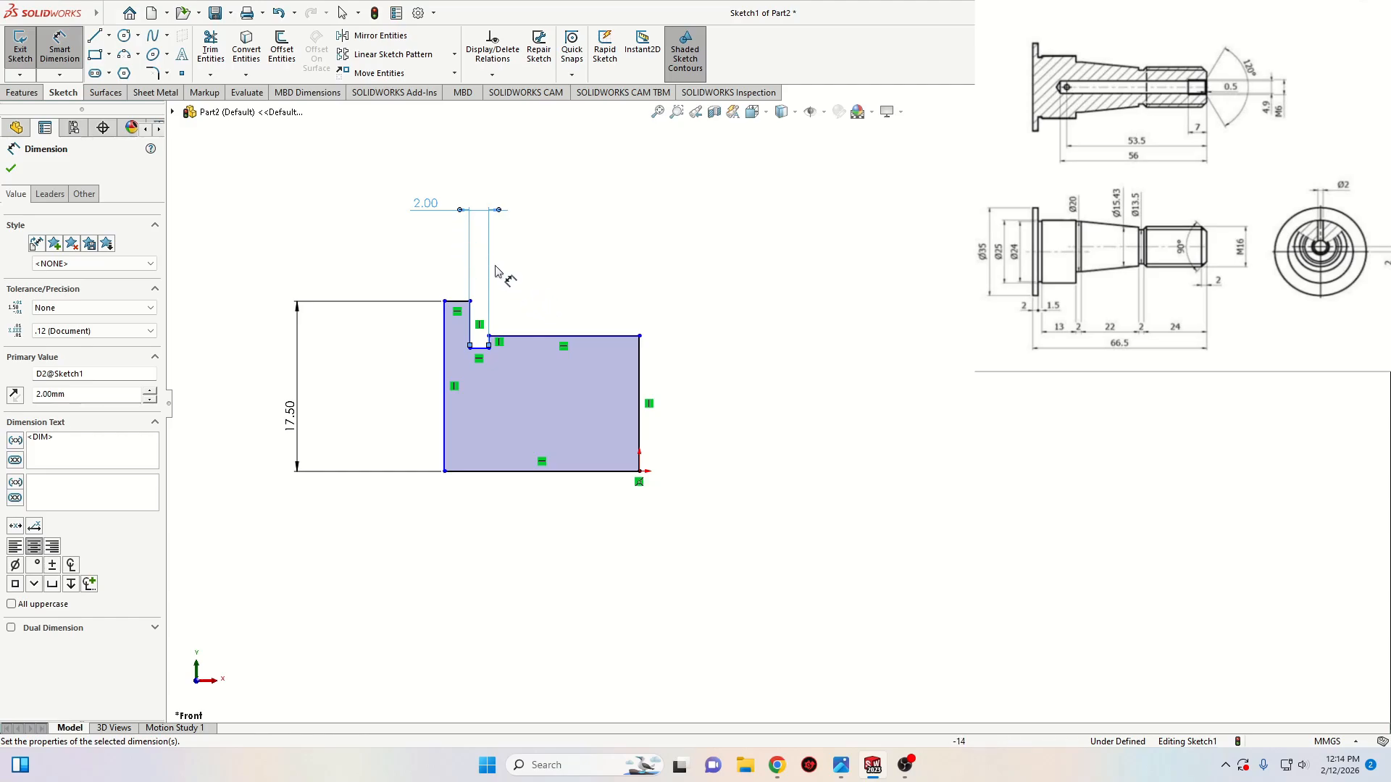
double_click(424, 204)
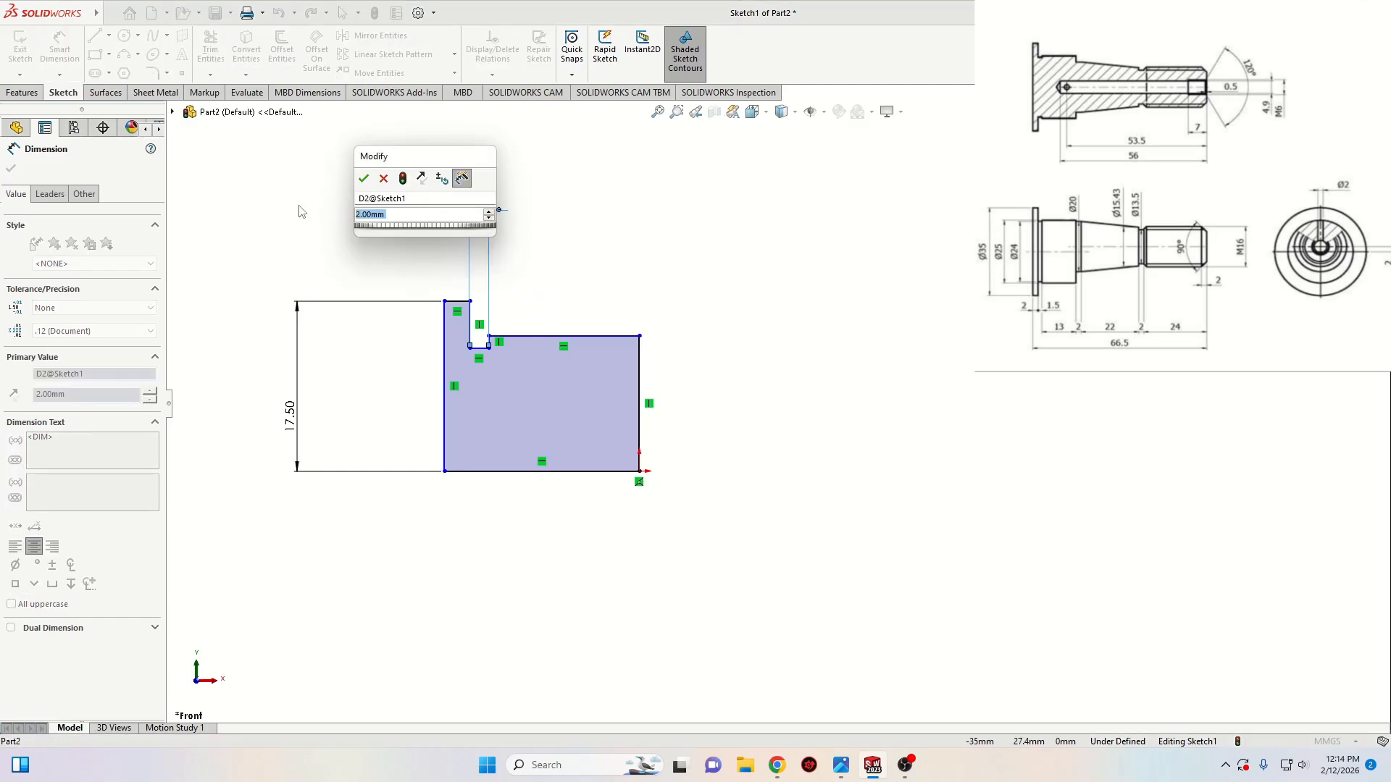
type("1.5")
key("Return")
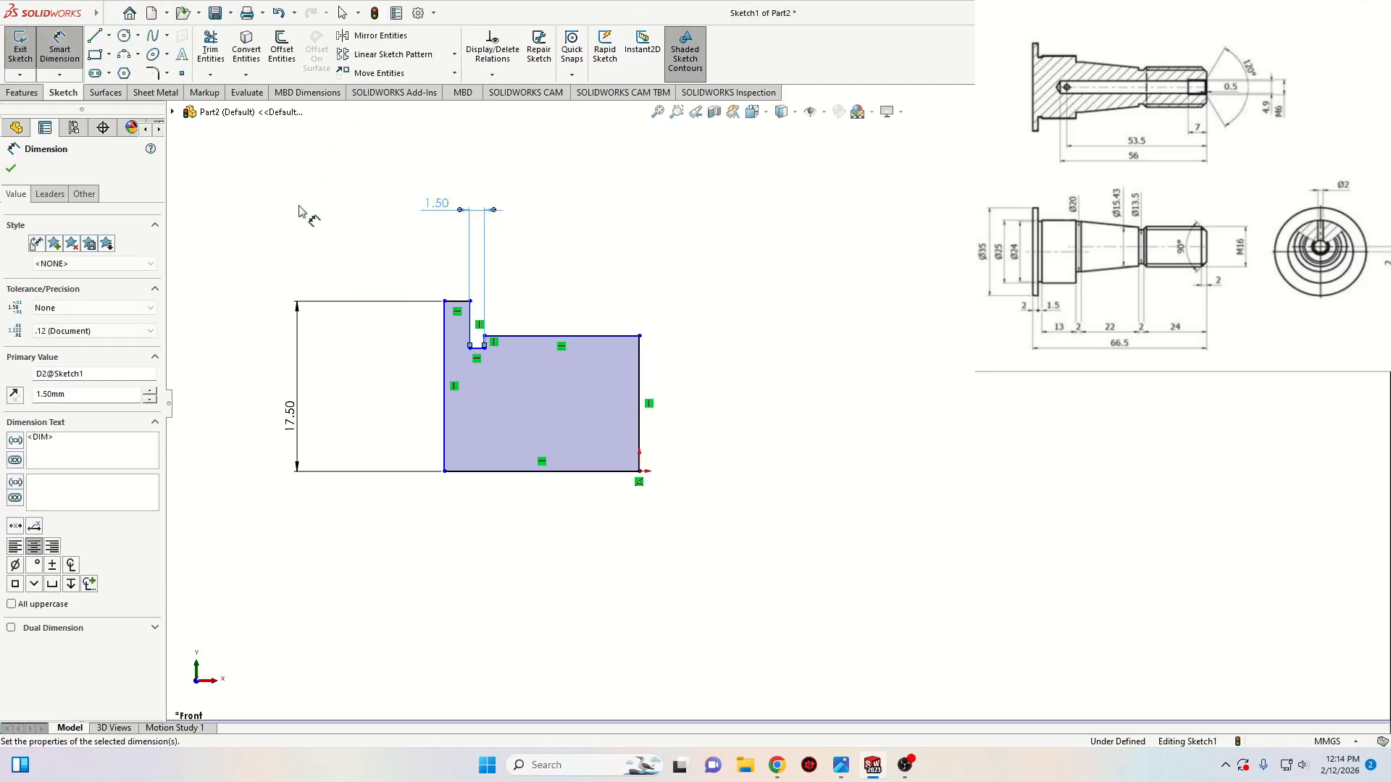
Dimension the flange thickness as 2 mm and the shoulder's horizontal edge as 13 mm
left_click(457, 301)
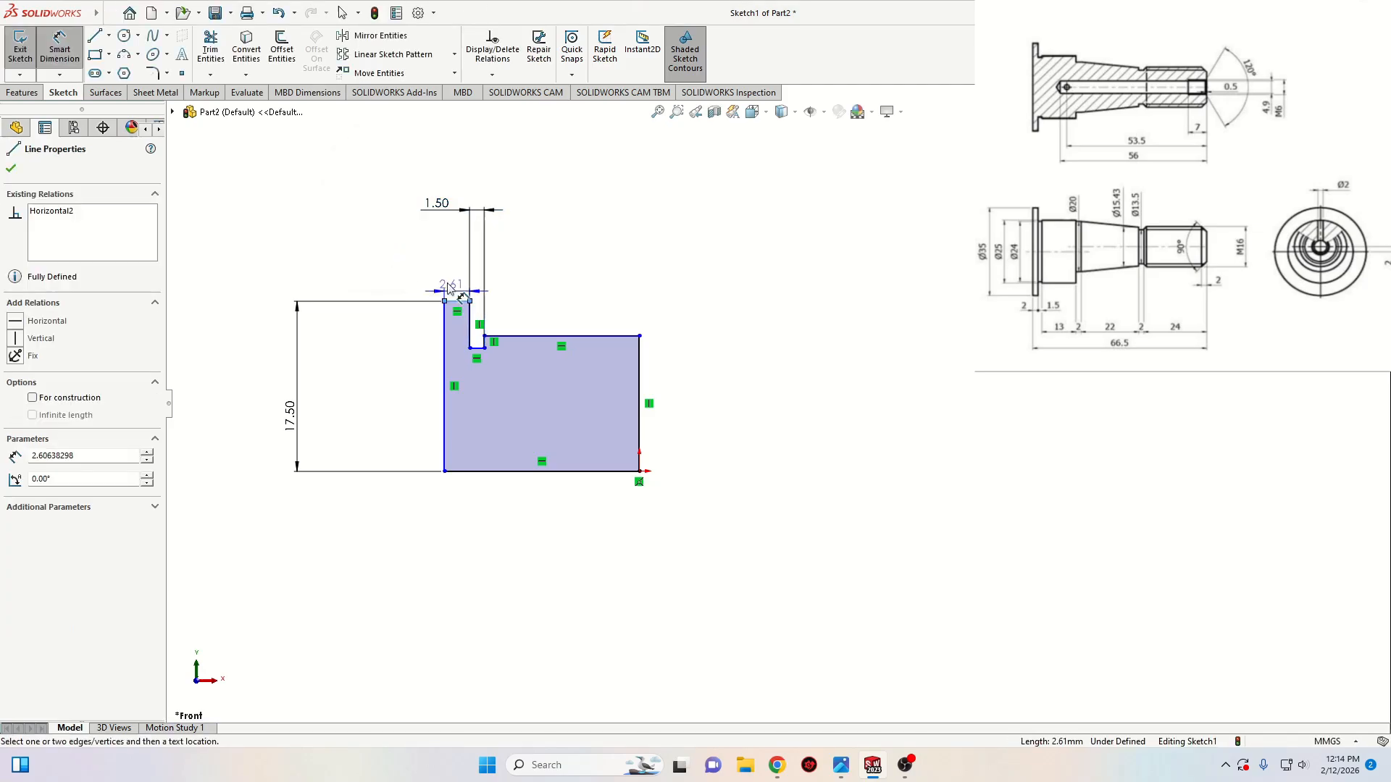
left_click(378, 241)
type("2")
key("Return")
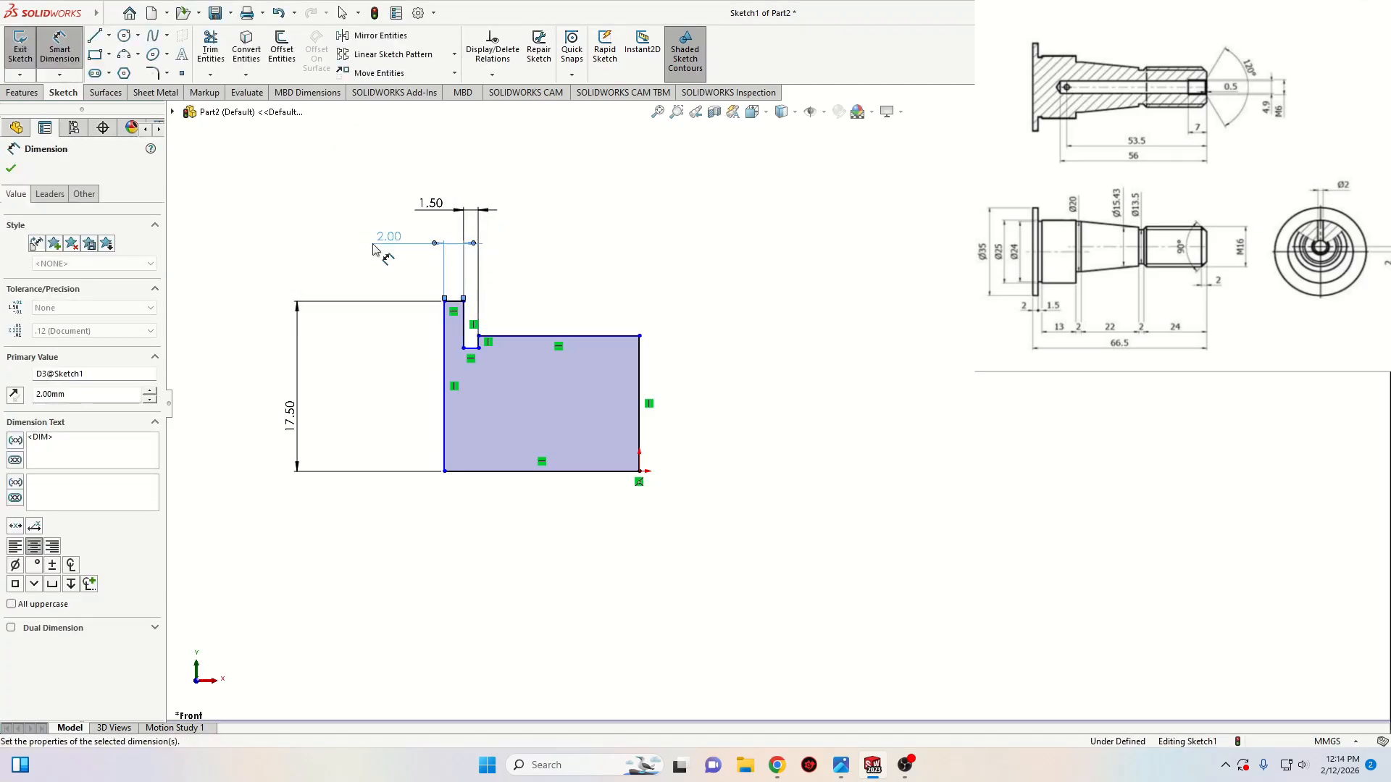
left_click(565, 336)
left_click(555, 240)
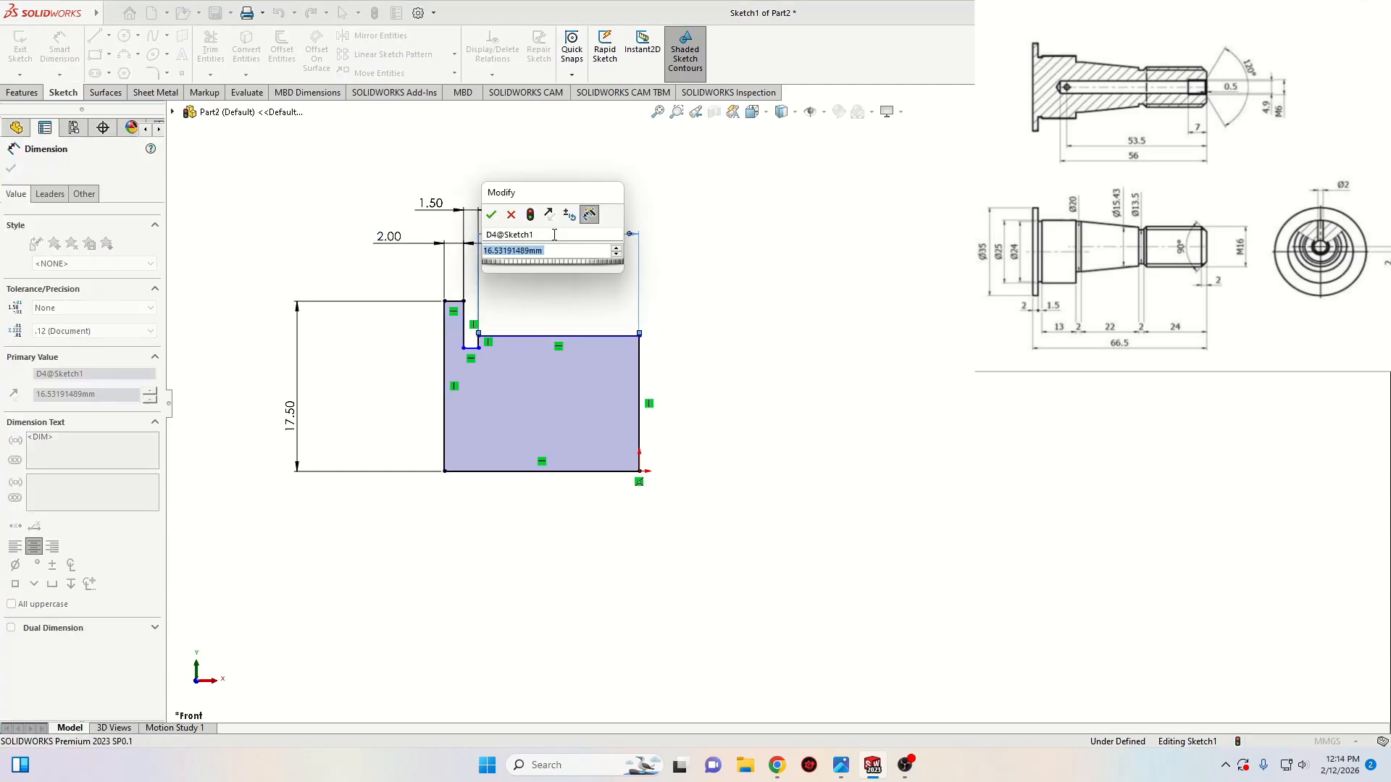
type("13")
key("Return")
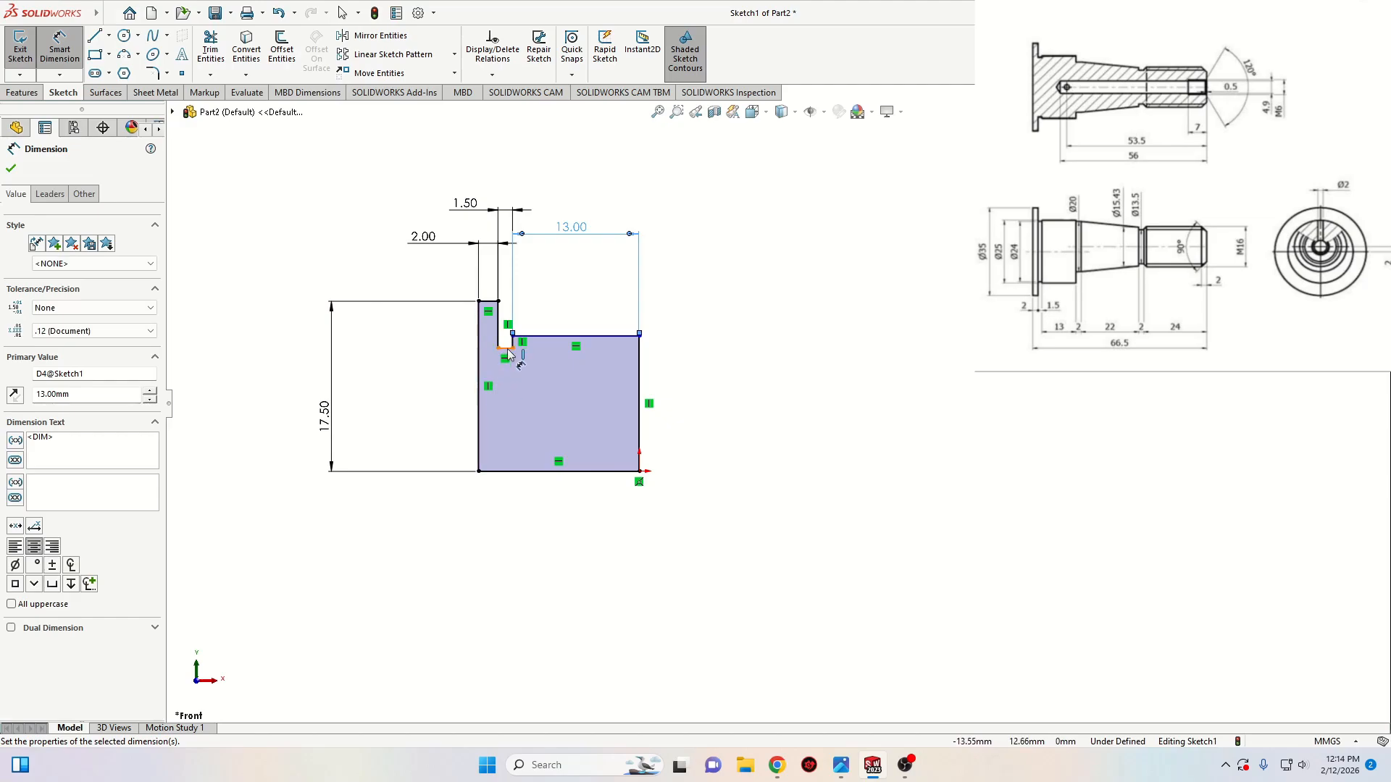
left_click(510, 339)
left_click(511, 345)
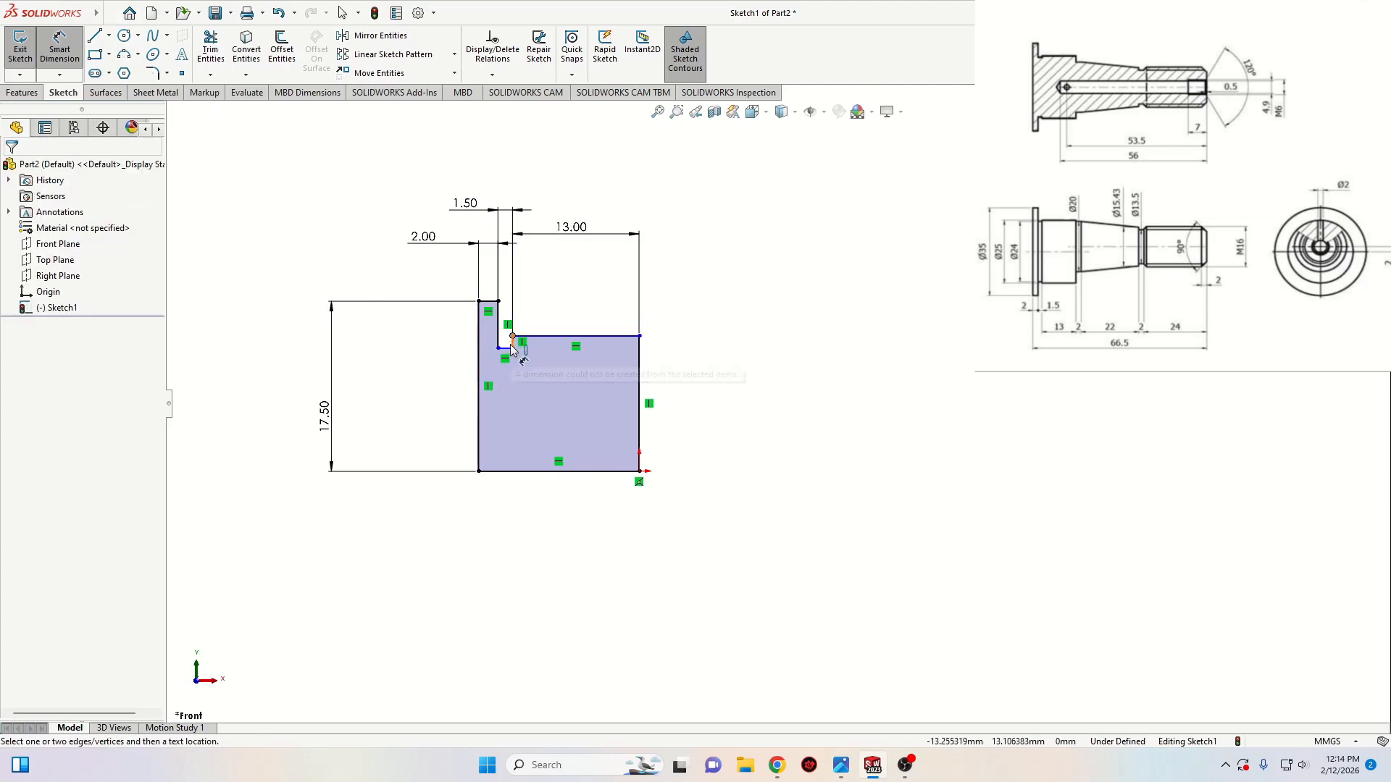
left_click(512, 347)
scroll(511, 342, "down", 3)
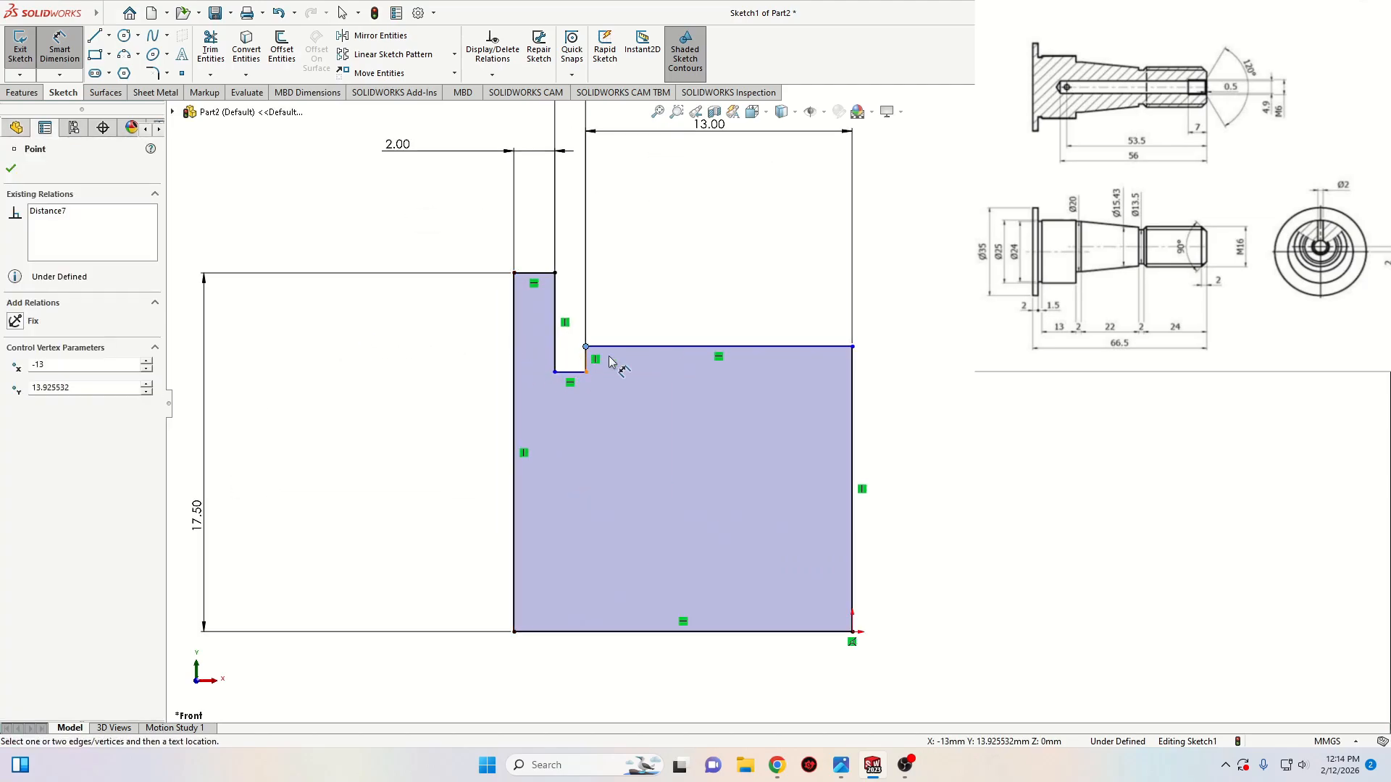
left_click(586, 365)
key("Escape")
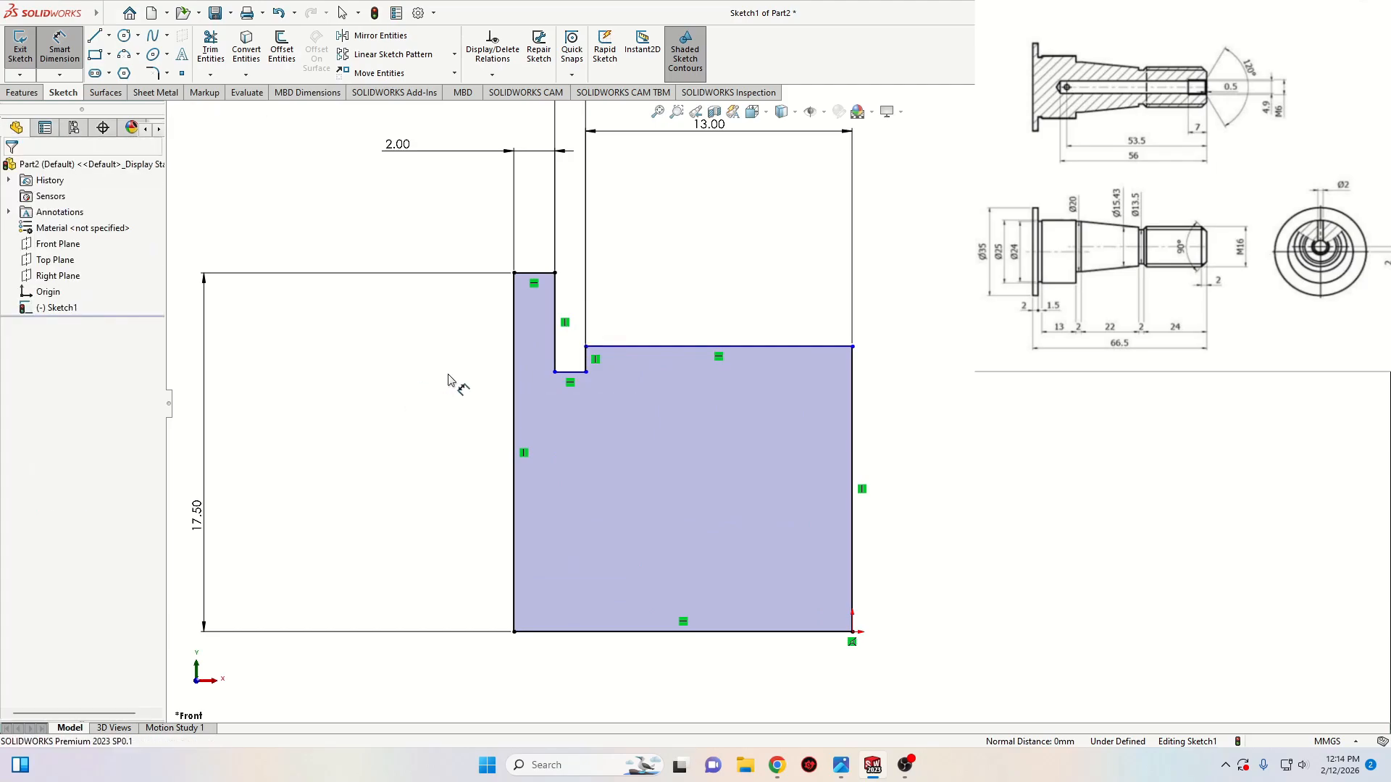
Dimension the short vertical edge between the relief groove and the shoulder as 1 mm
left_click(584, 366)
left_click(443, 370)
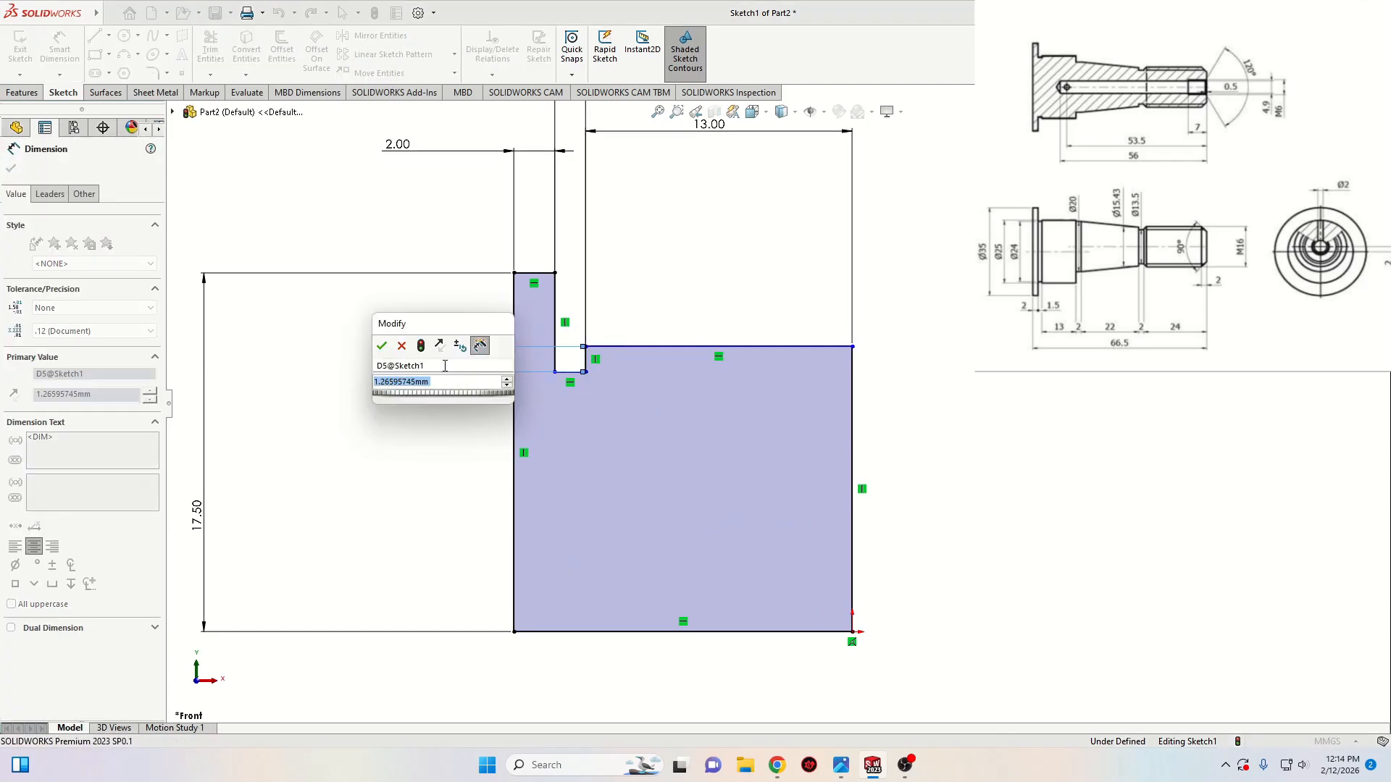
key("Return")
Dimension the shoulder's height between its upper horizontal edge and the profile's base line as 12.5 mm
scroll(662, 445, "up", 3)
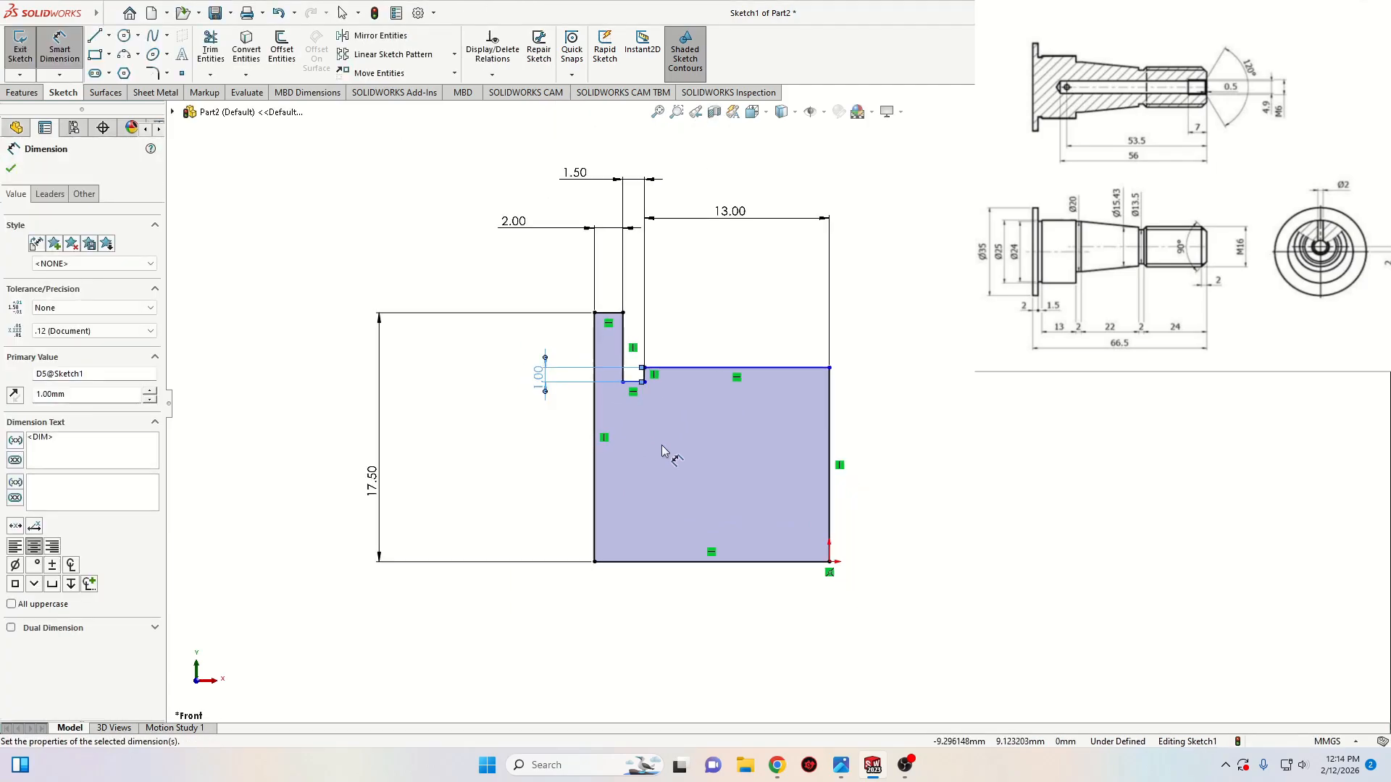
left_click(712, 374)
left_click(721, 536)
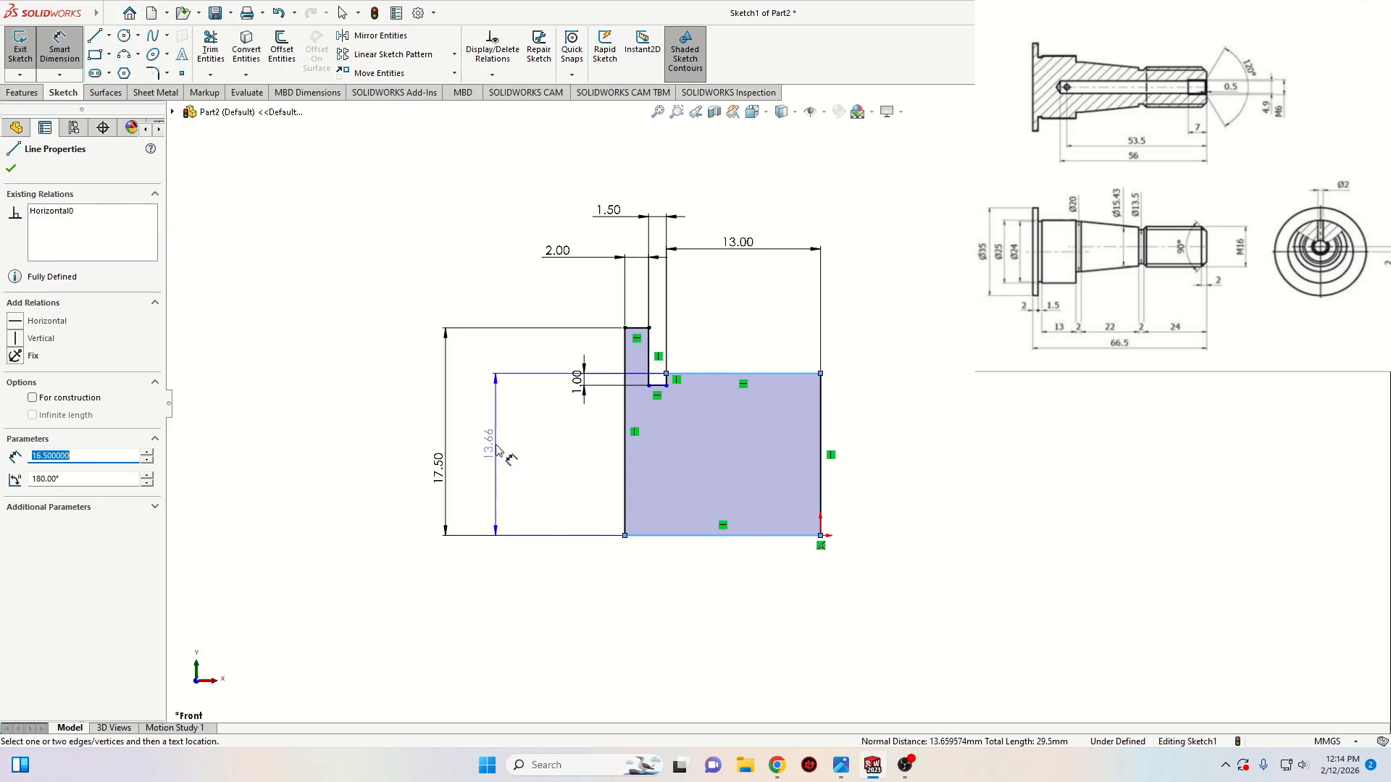
left_click(503, 443)
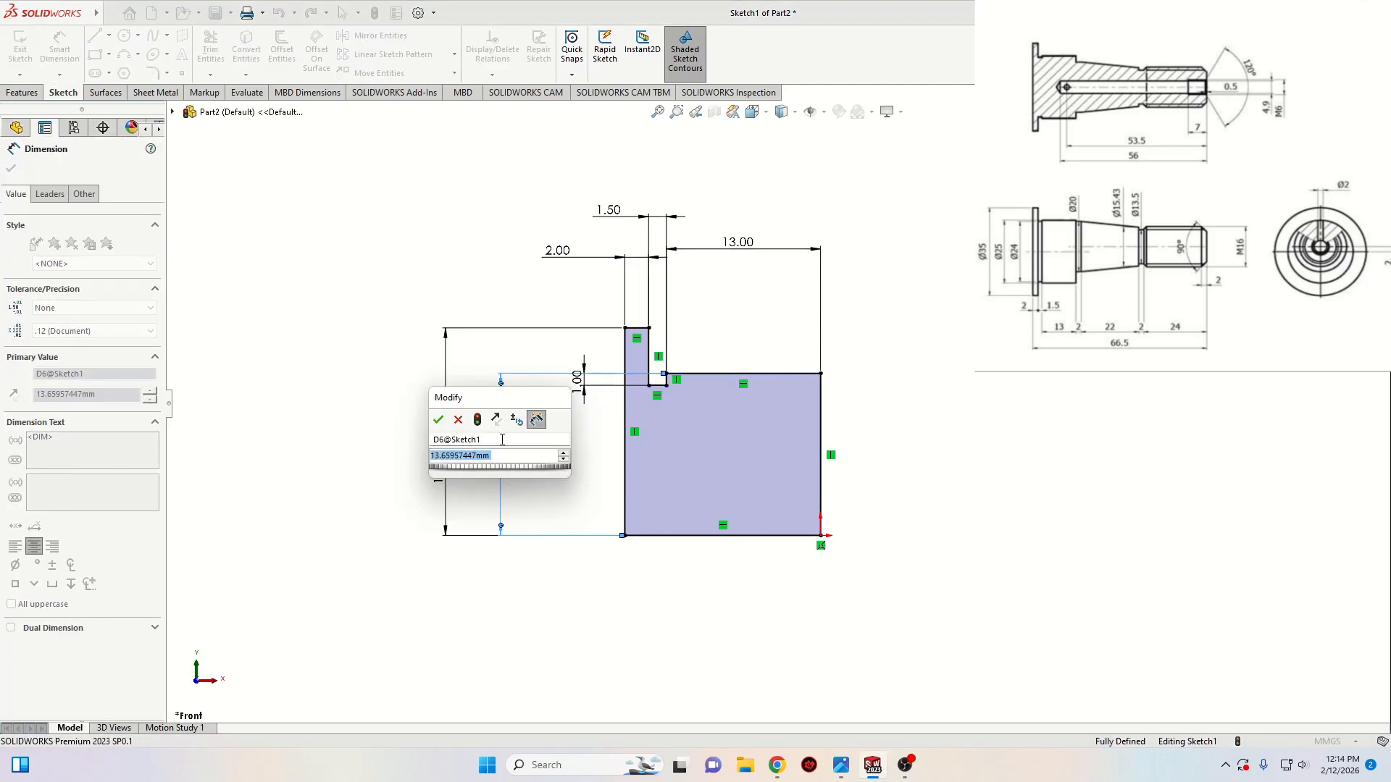
type("12.")
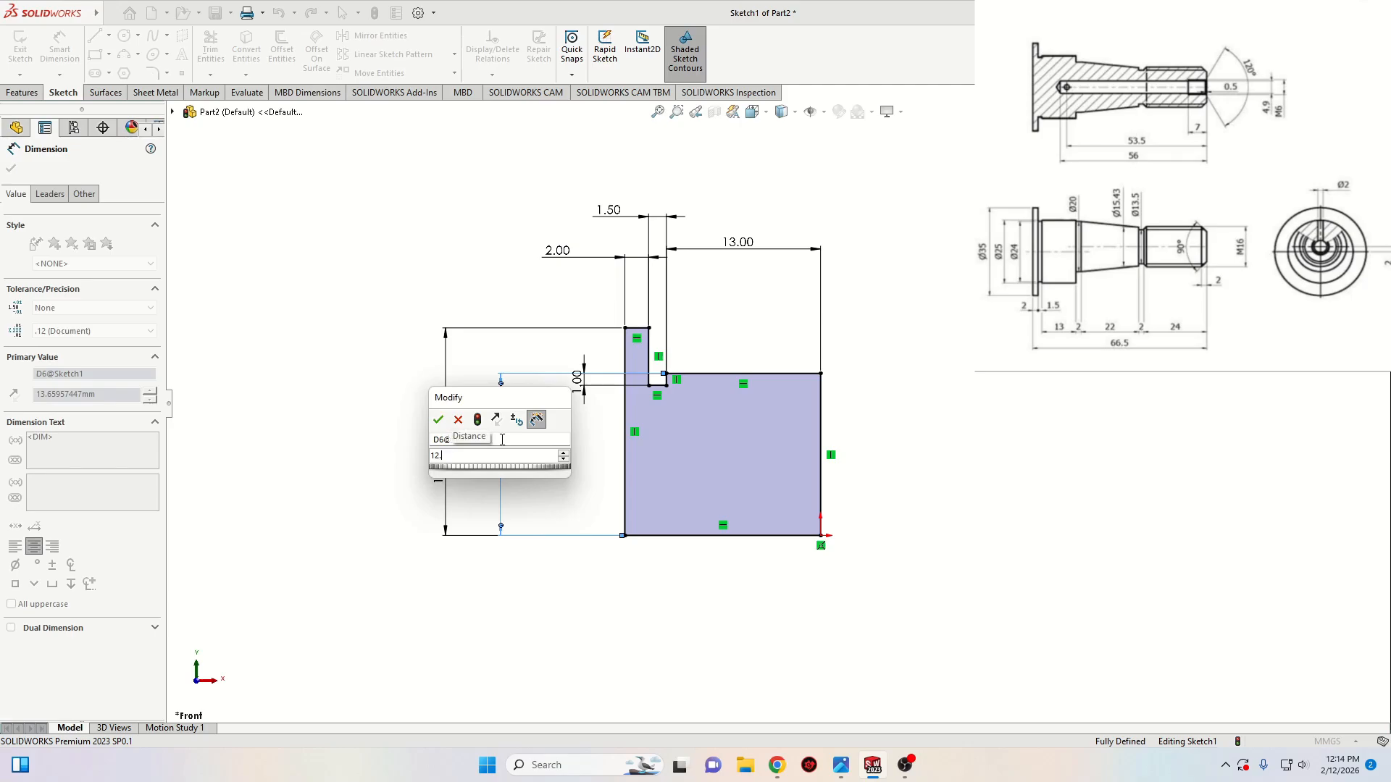
type("5")
key("Return")
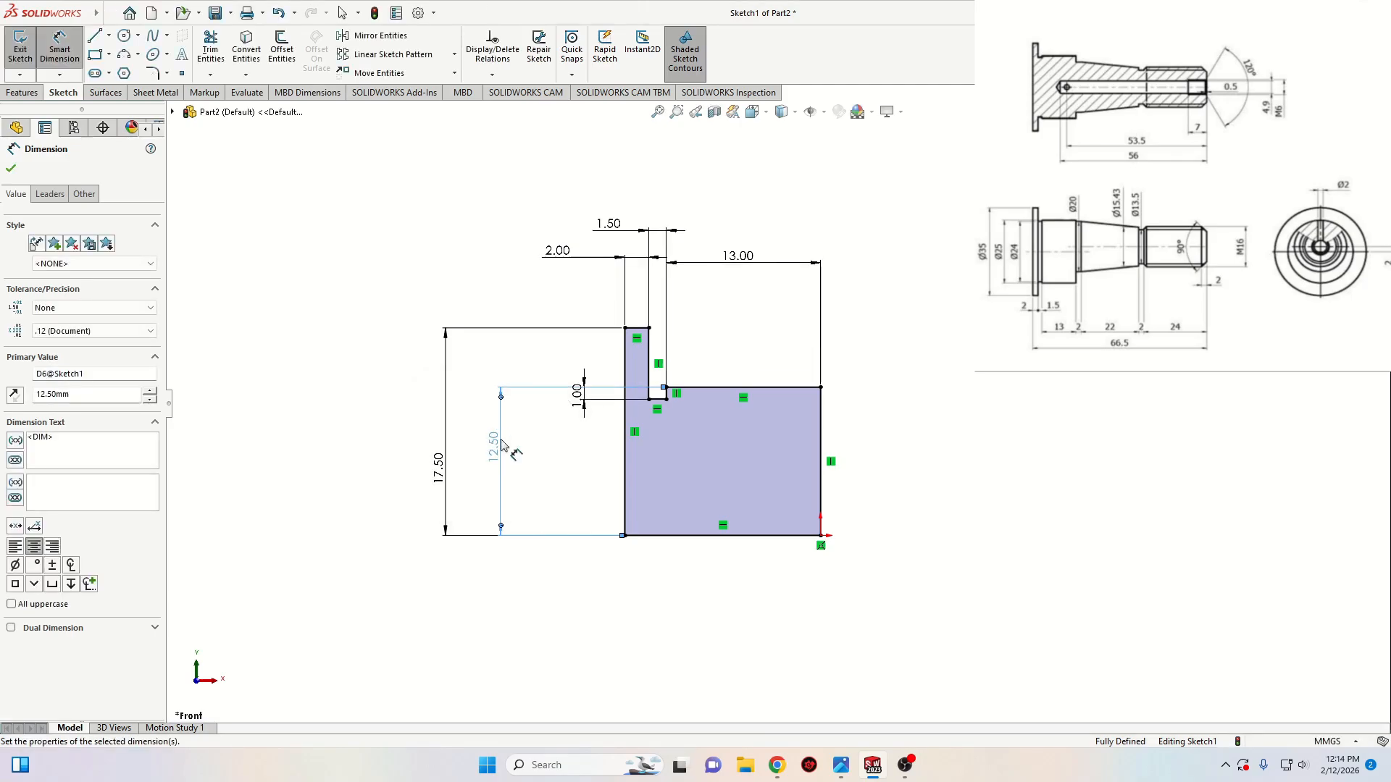
right_click(921, 373)
left_click(952, 424)
Revolve the flange and shoulder profile 360 degrees about its horizontal base line
scroll(952, 424, "up", 2)
left_click(22, 92)
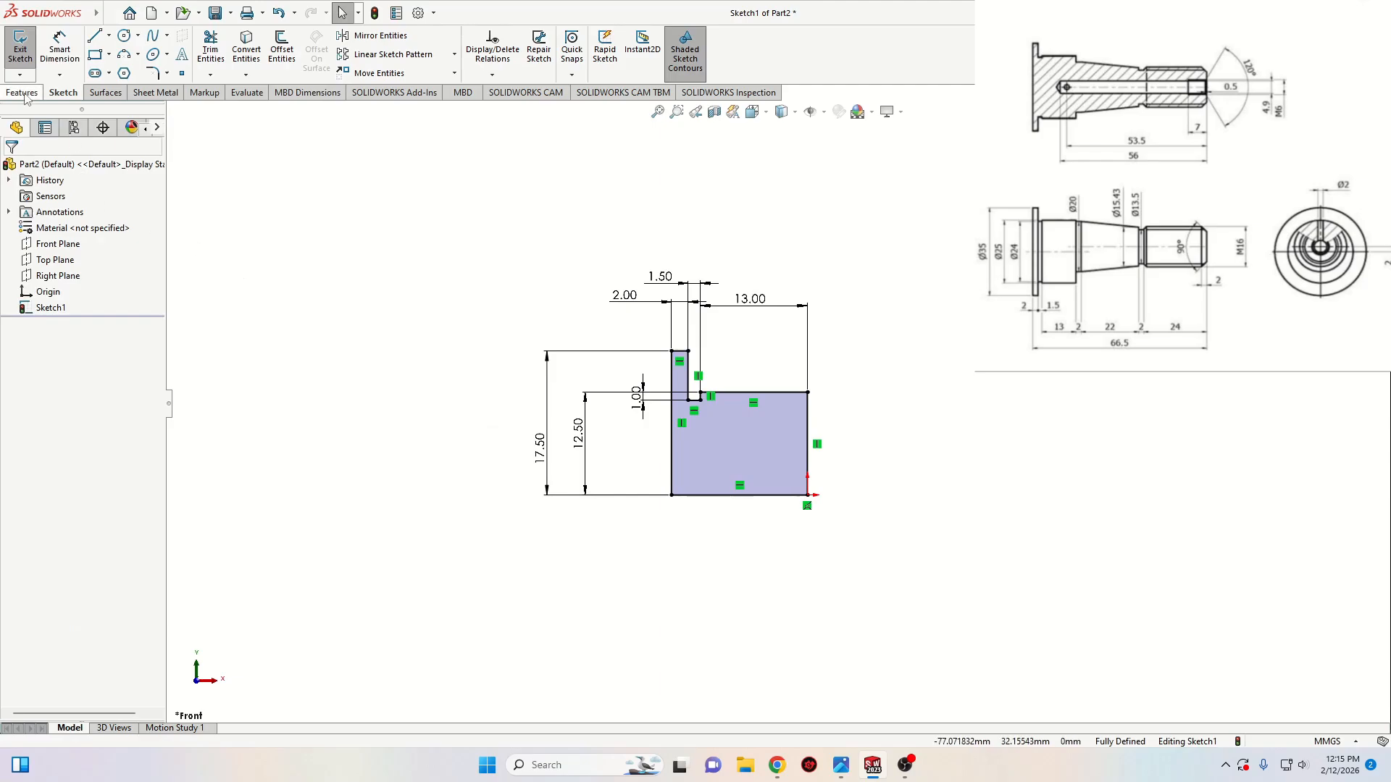
left_click(69, 49)
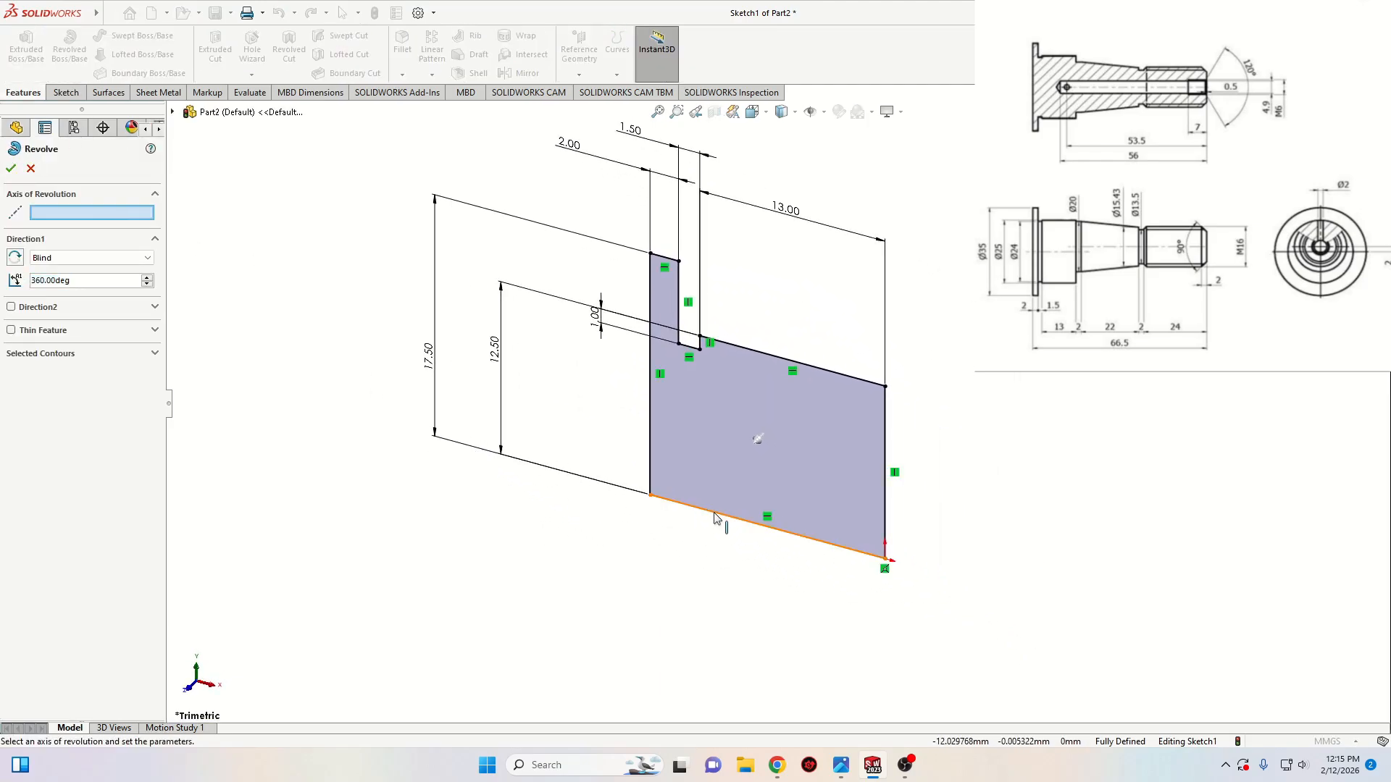
left_click(714, 519)
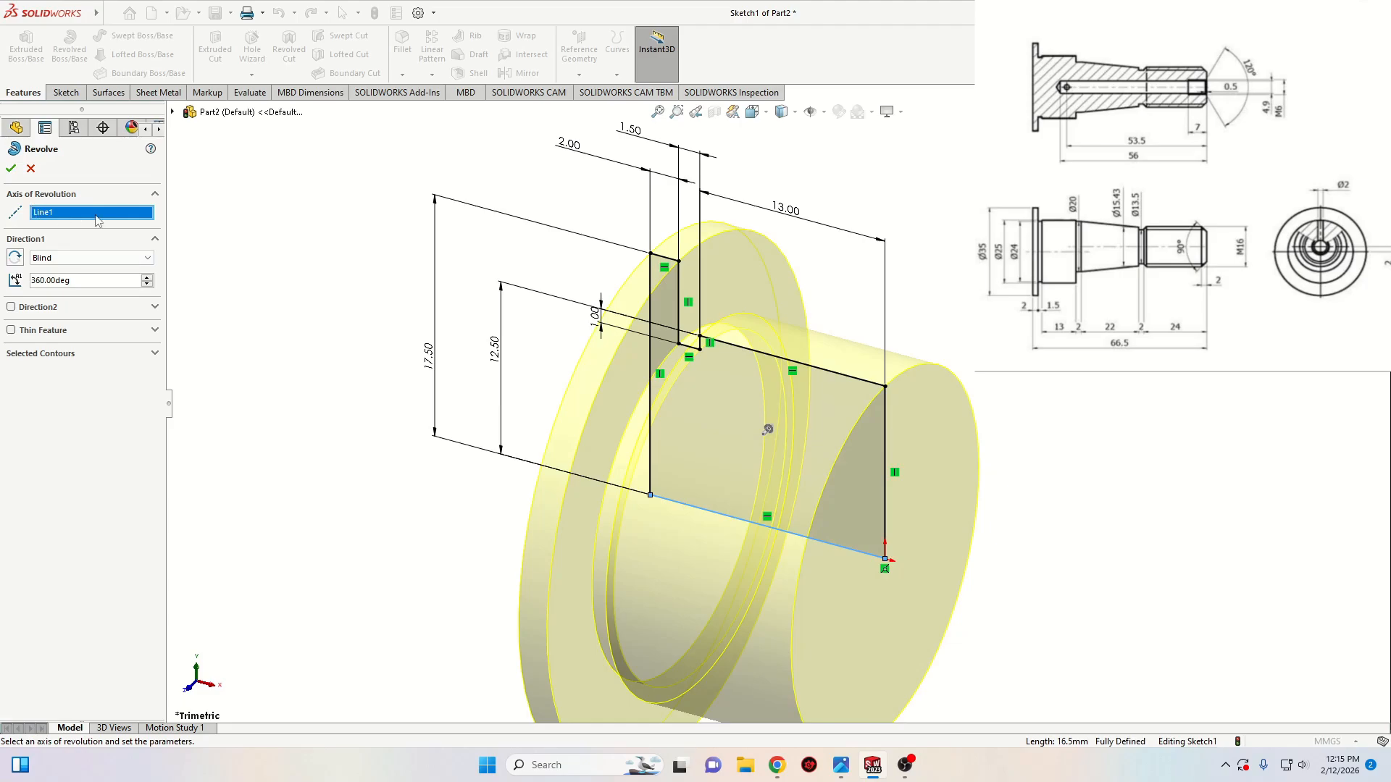
left_click(10, 169)
Start a new sketch on the Front Plane with room beside the shoulder's end face for the shank profile
scroll(460, 491, "up", 3)
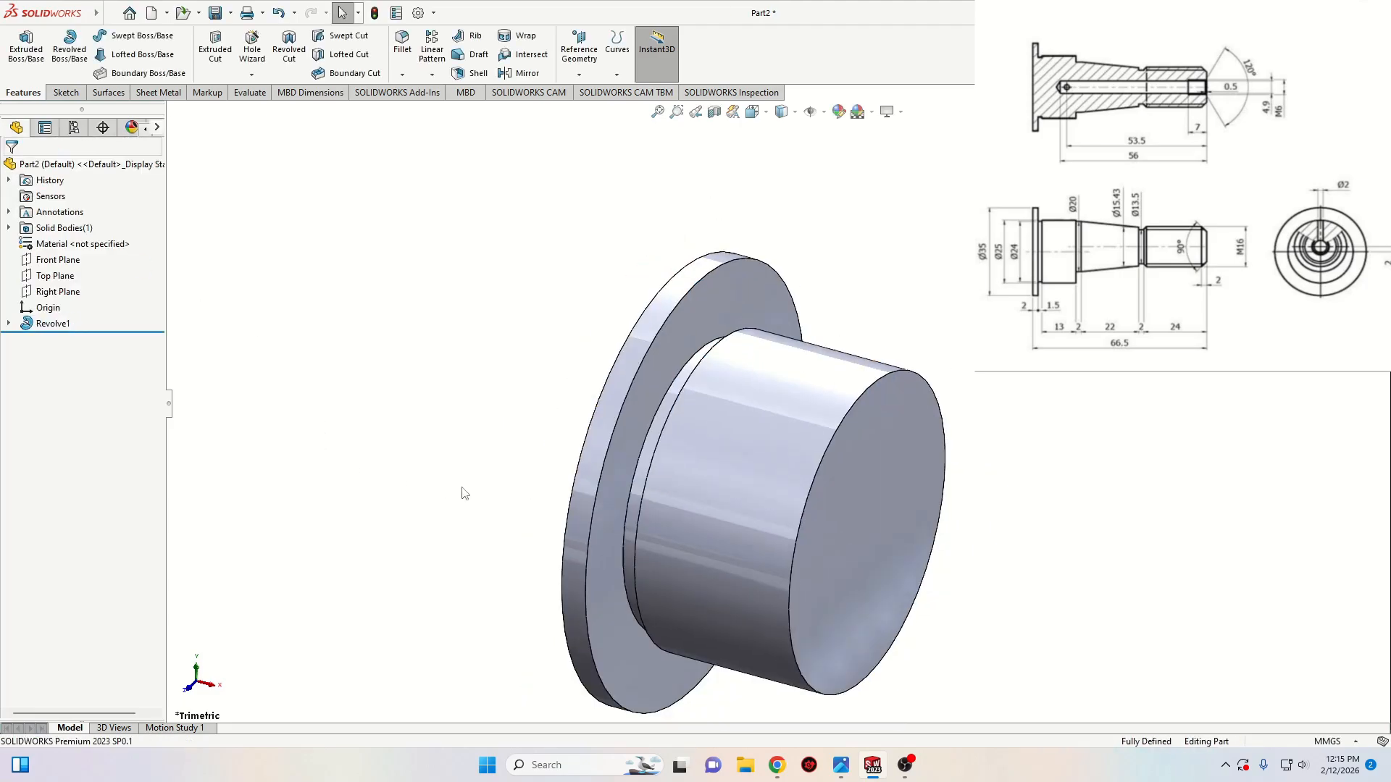
middle_click_drag(390, 425, 456, 484)
scroll(400, 468, "up", 1)
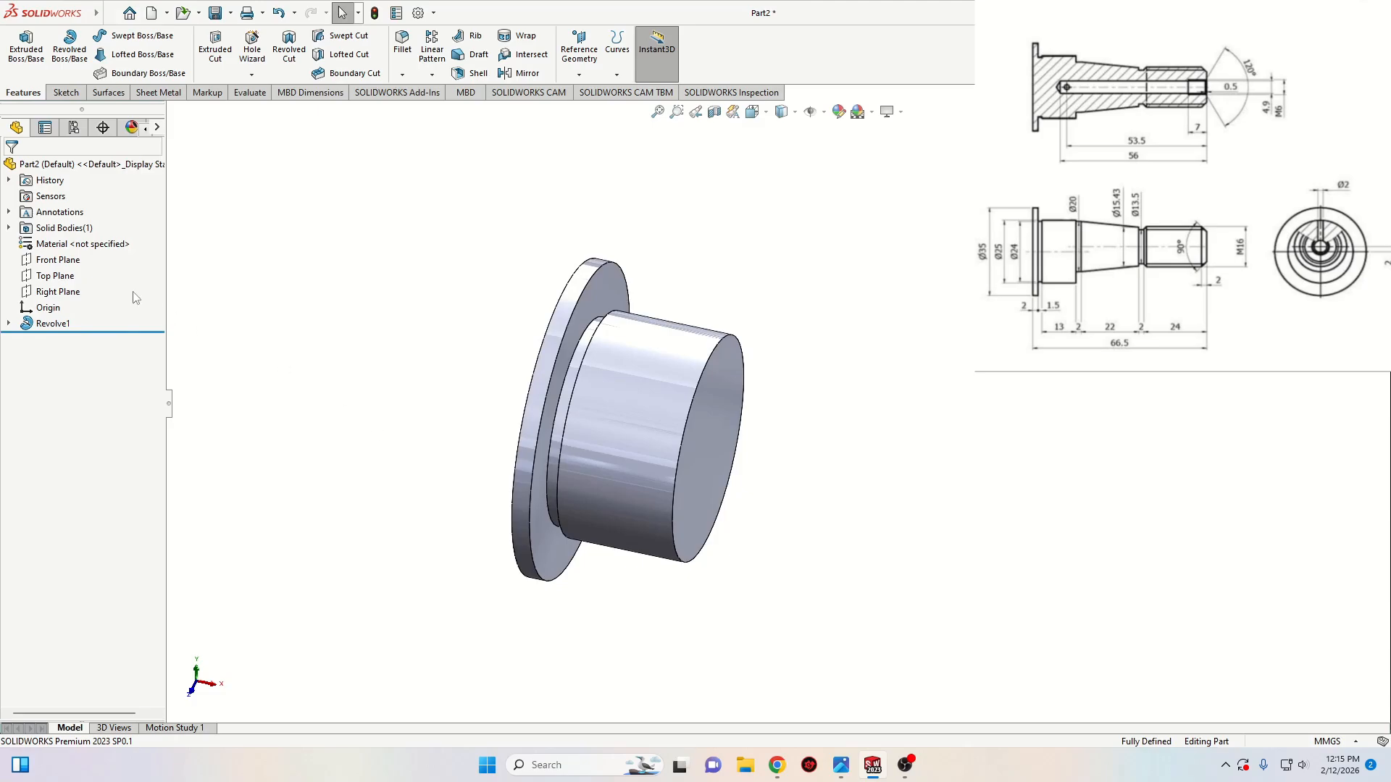
left_click(72, 261)
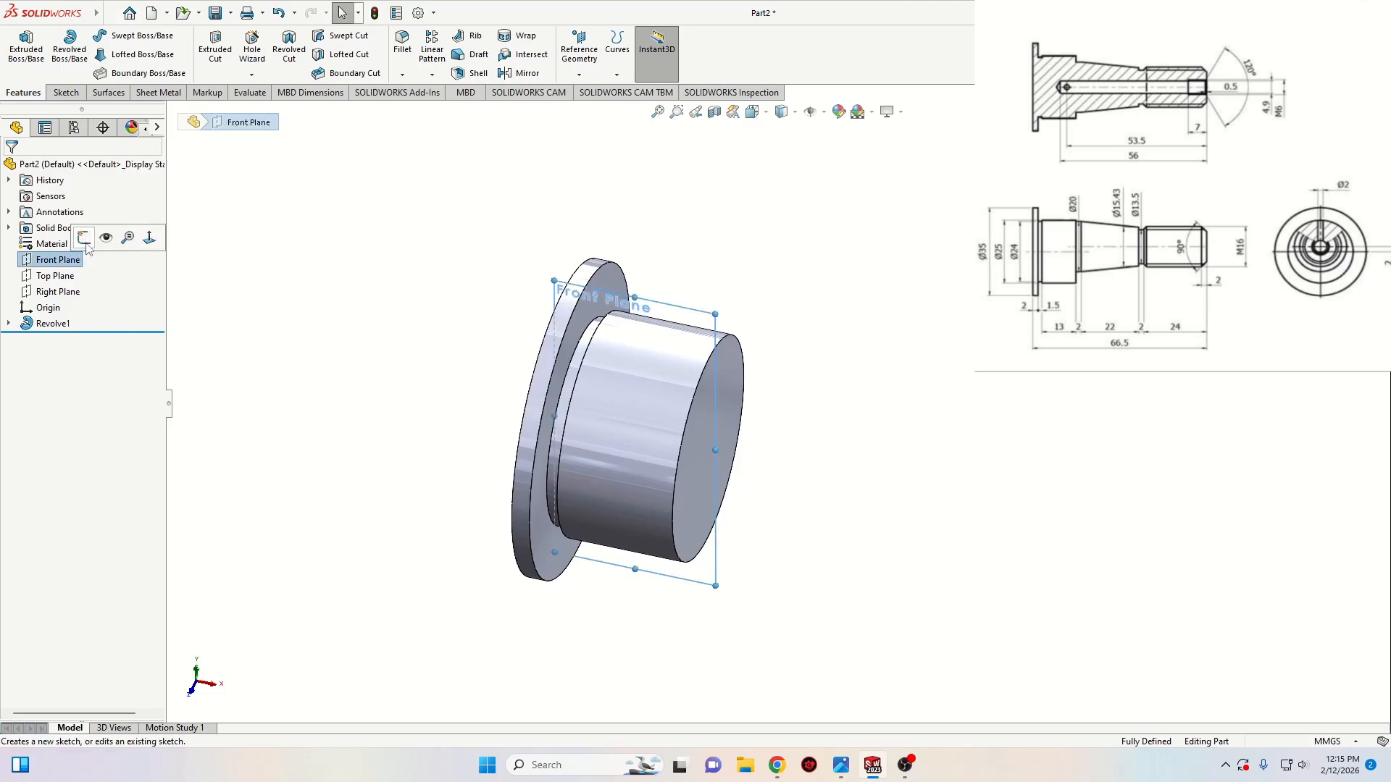
left_click(89, 239)
scroll(437, 404, "up", 2)
middle_click_drag(485, 403, 293, 443, "ctrl")
left_click(877, 410)
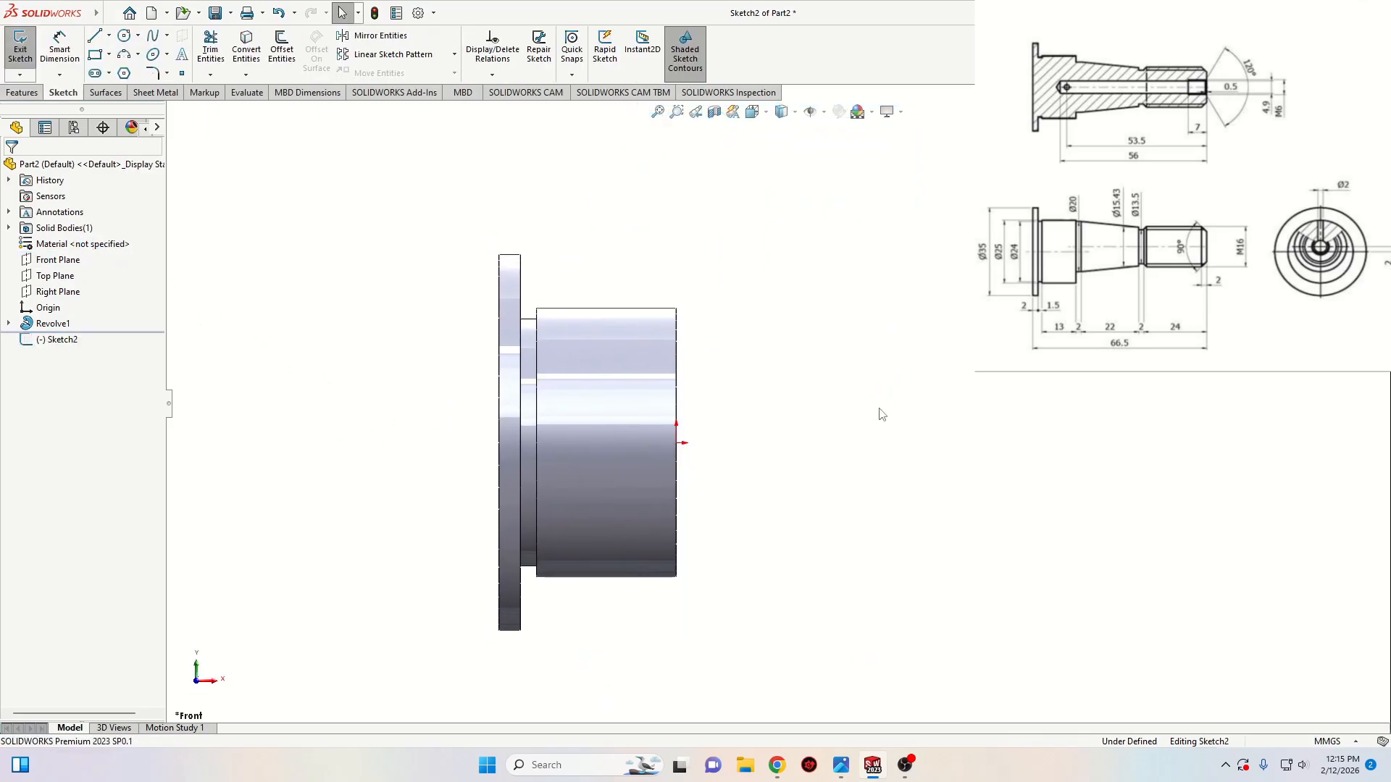
middle_click_drag(821, 384, 777, 389, "ctrl")
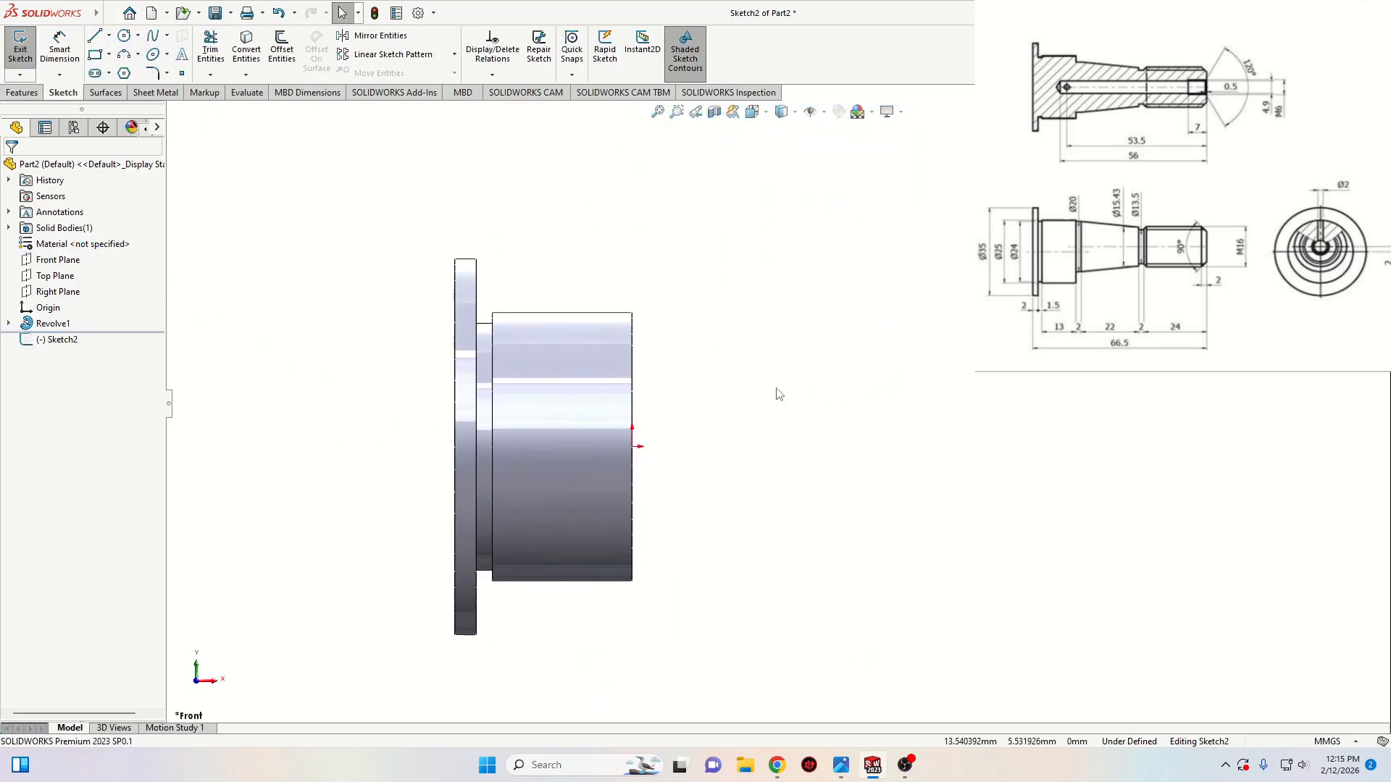
Draw a horizontal centerline about 41.7 mm long from the shoulder's end face, starting above the origin
left_click(109, 35)
left_click(130, 72)
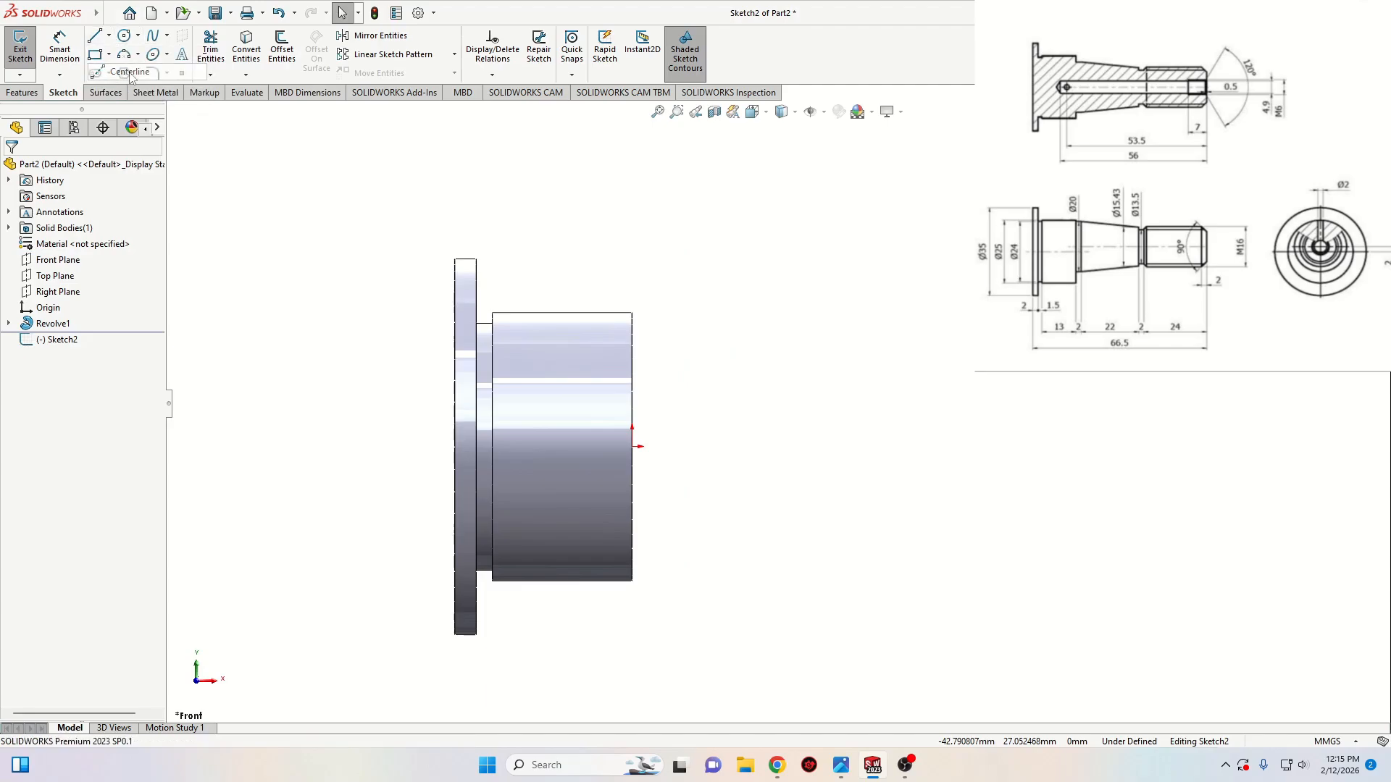
left_click(632, 389)
left_click(1081, 389)
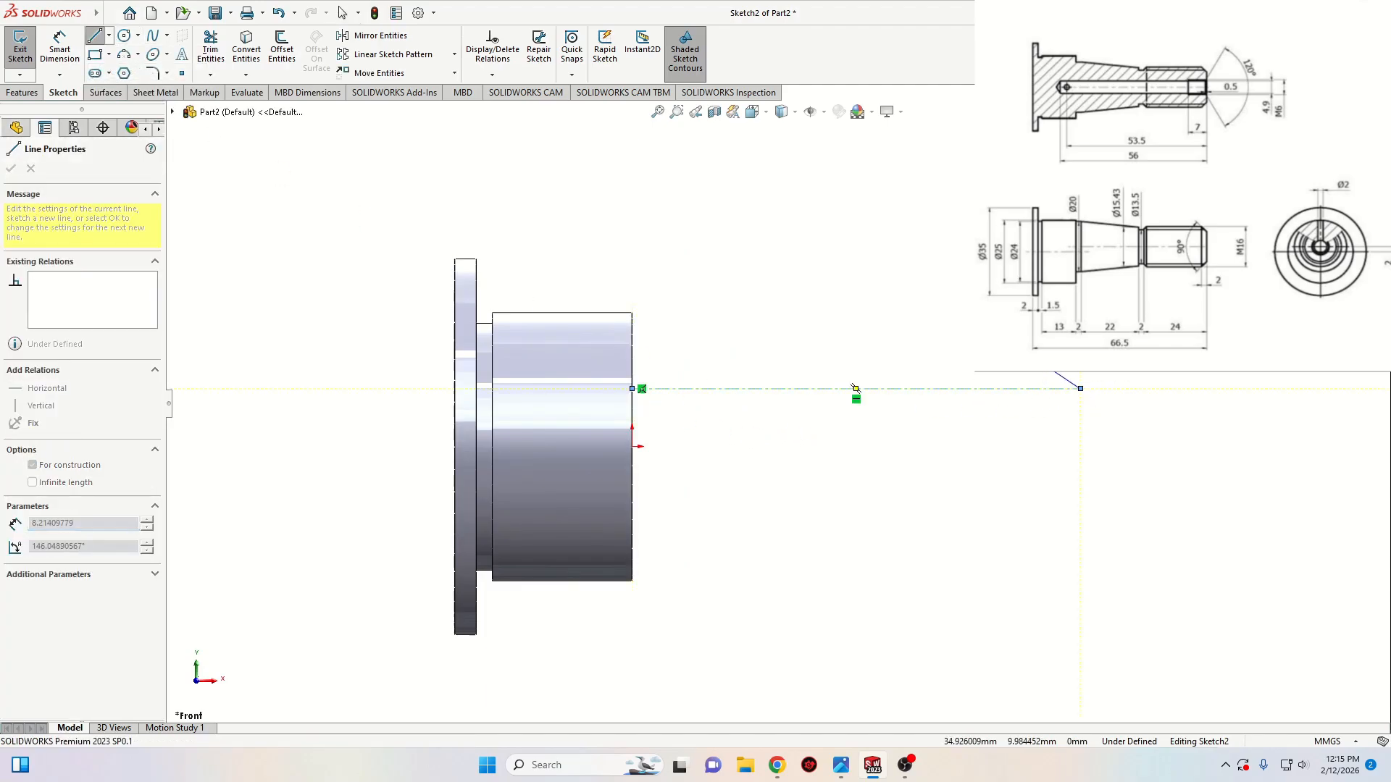
key("Escape")
Dimension the vertical offset between the horizontal centerline and the origin as 2 mm
left_click(59, 48)
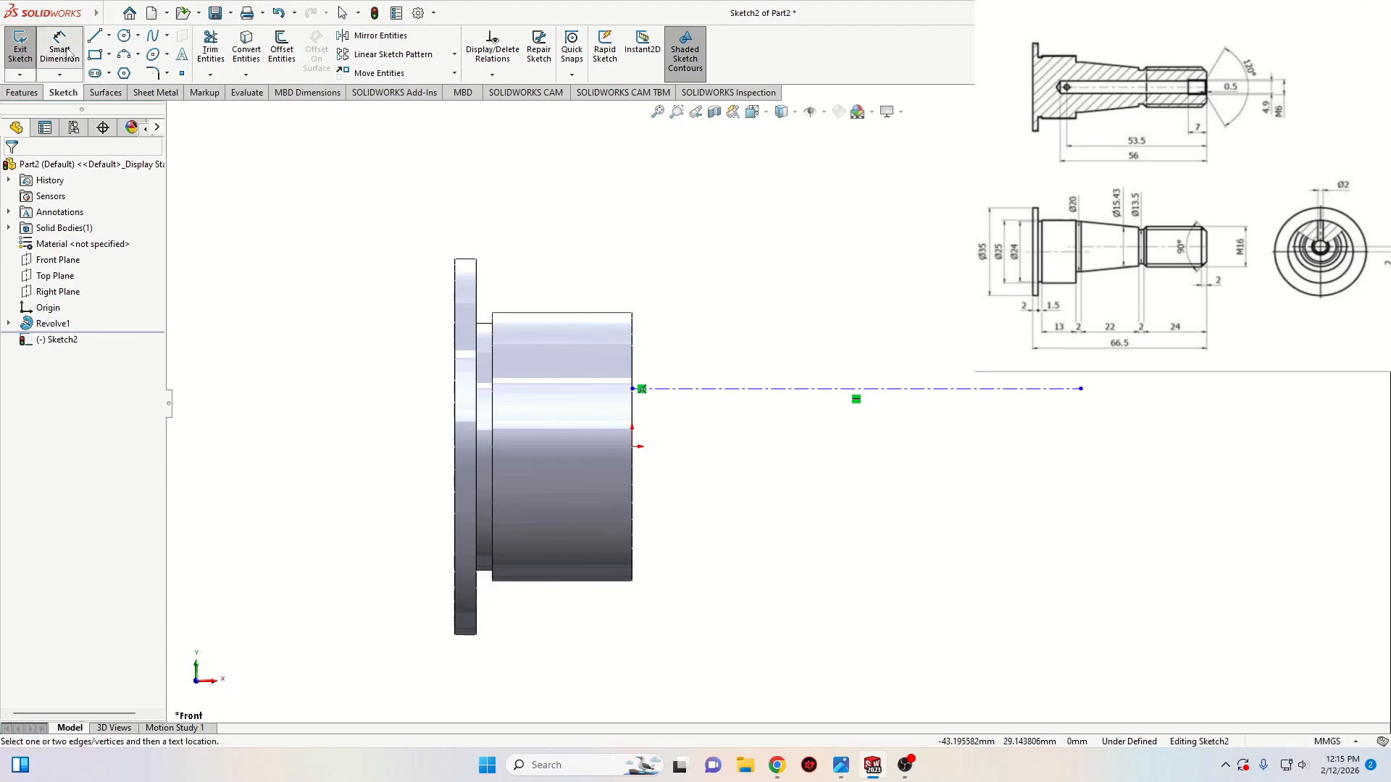
left_click(686, 389)
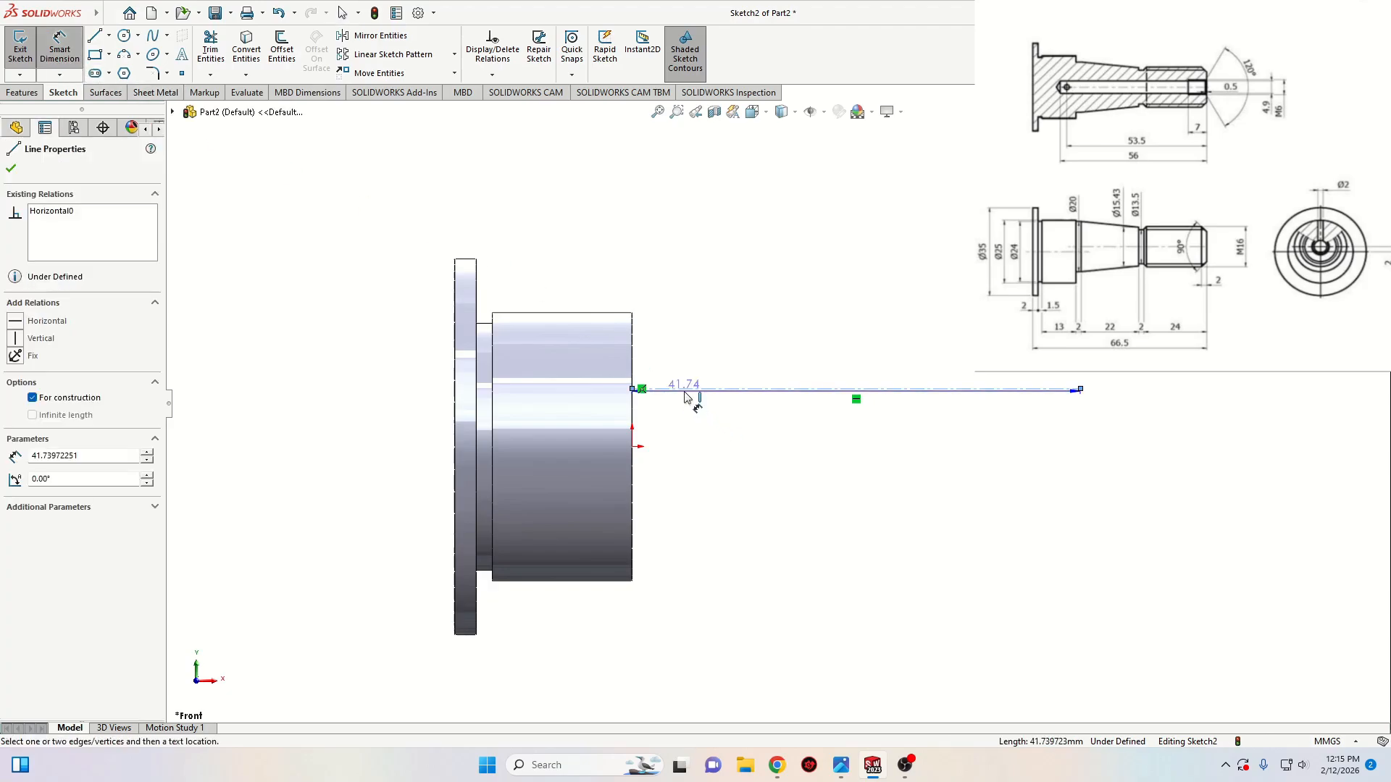
left_click(633, 448)
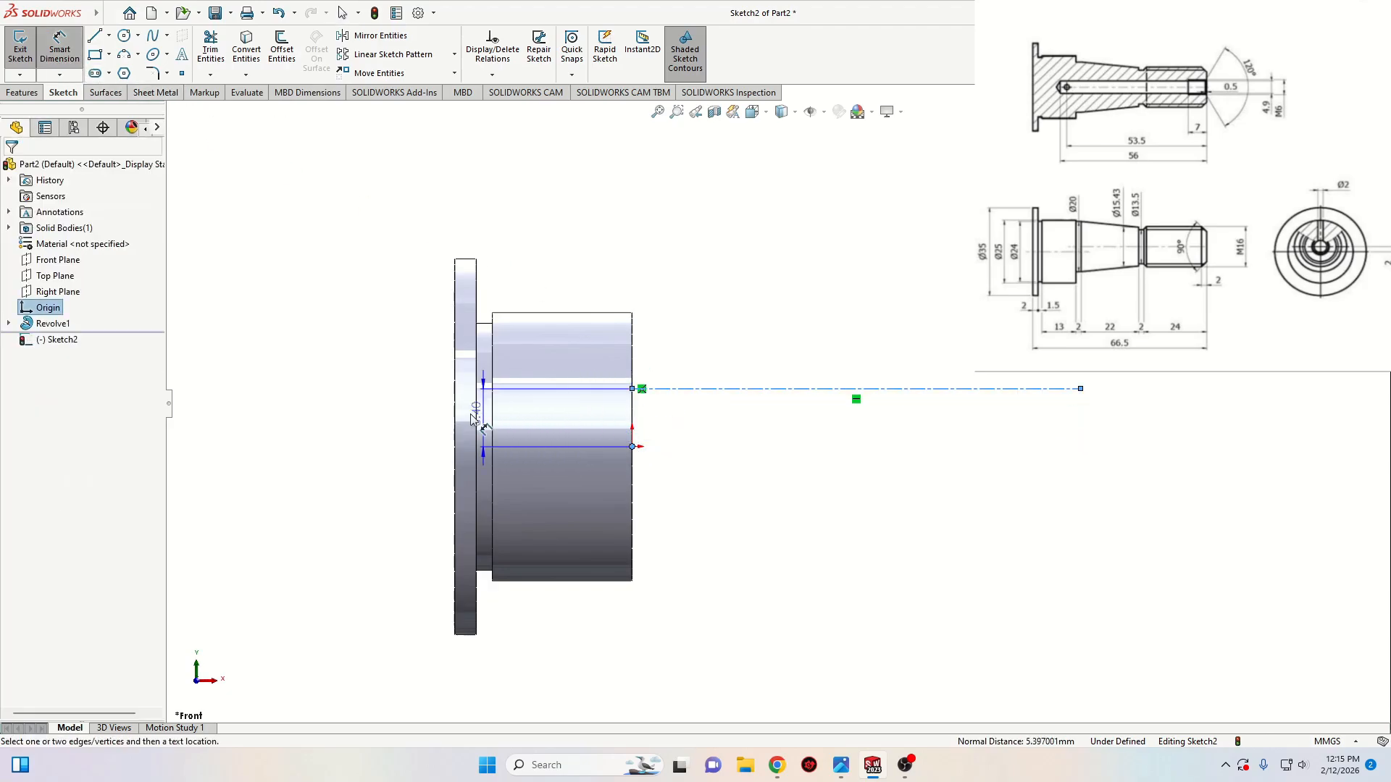
left_click(413, 420)
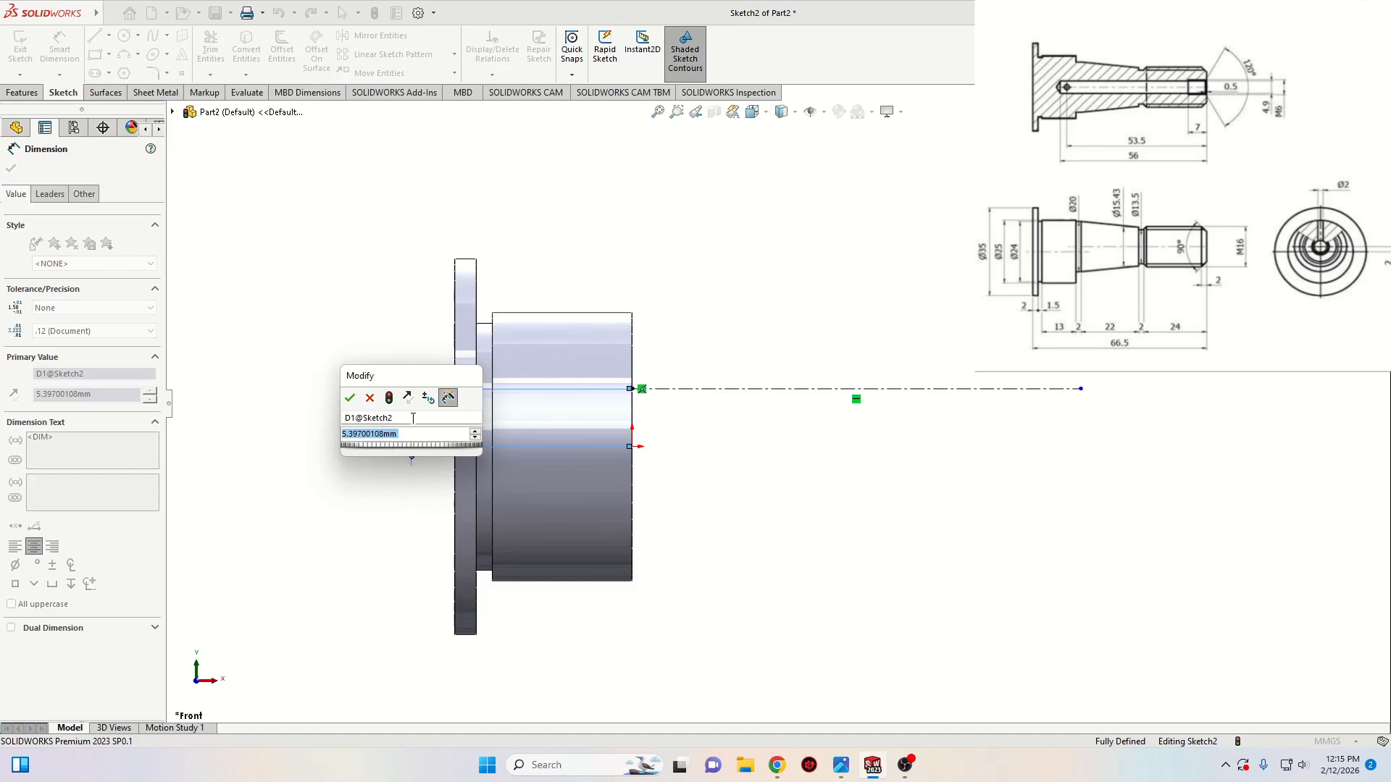
type("1")
key("BackSpace")
type("2")
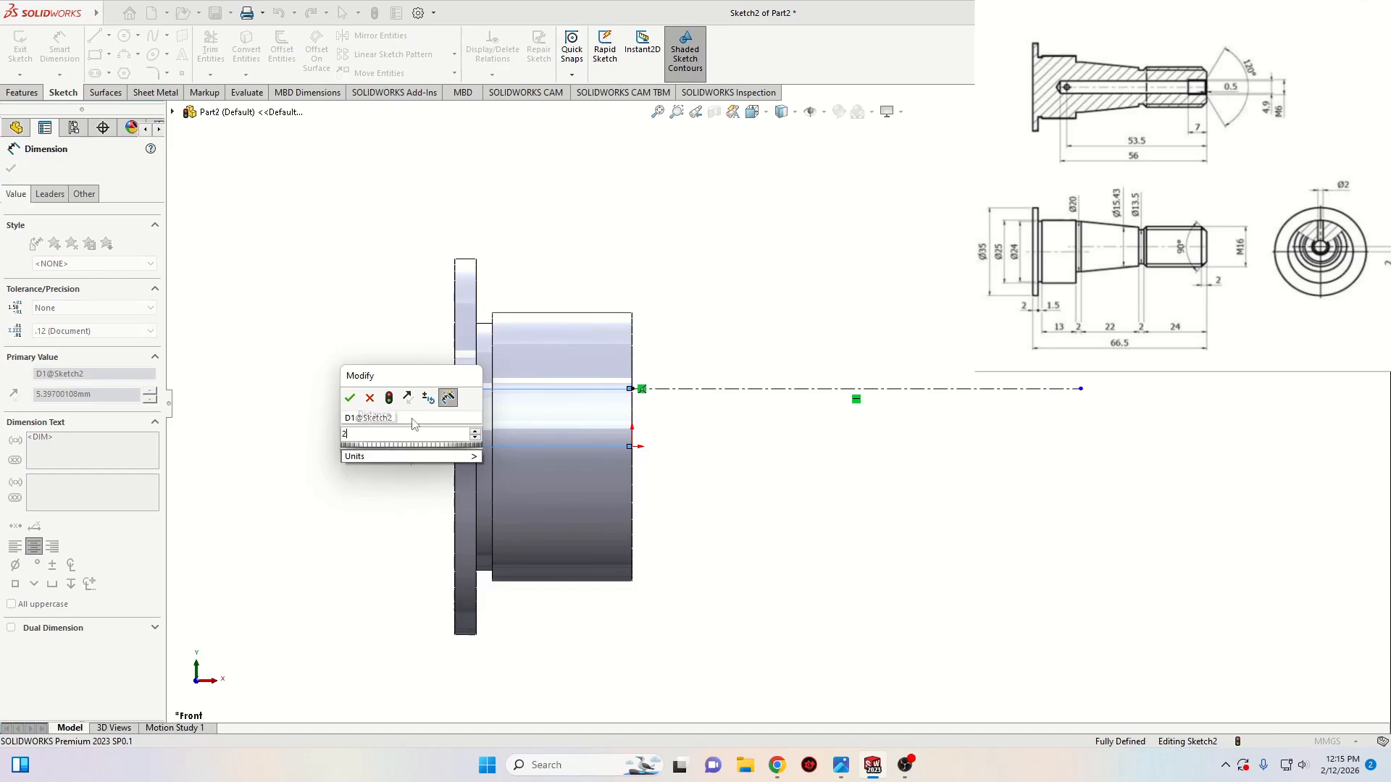
key("Return")
right_click(338, 343)
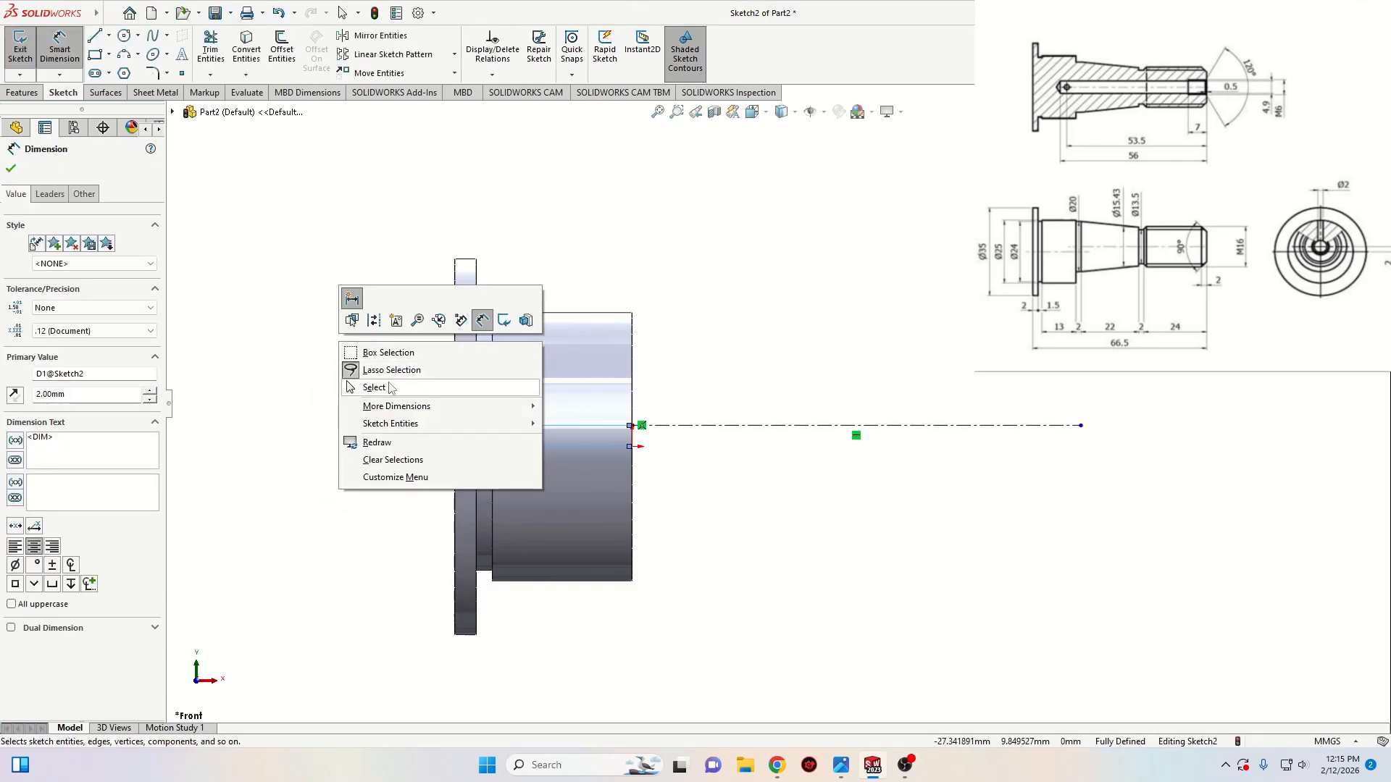
left_click(392, 387)
Sketch the shank outline from the shoulder face: a horizontal edge about 2.5 mm long, a downward taper, a short vertical drop and a groove floor about 2.1 mm long
middle_click_drag(736, 420, 609, 436, "ctrl")
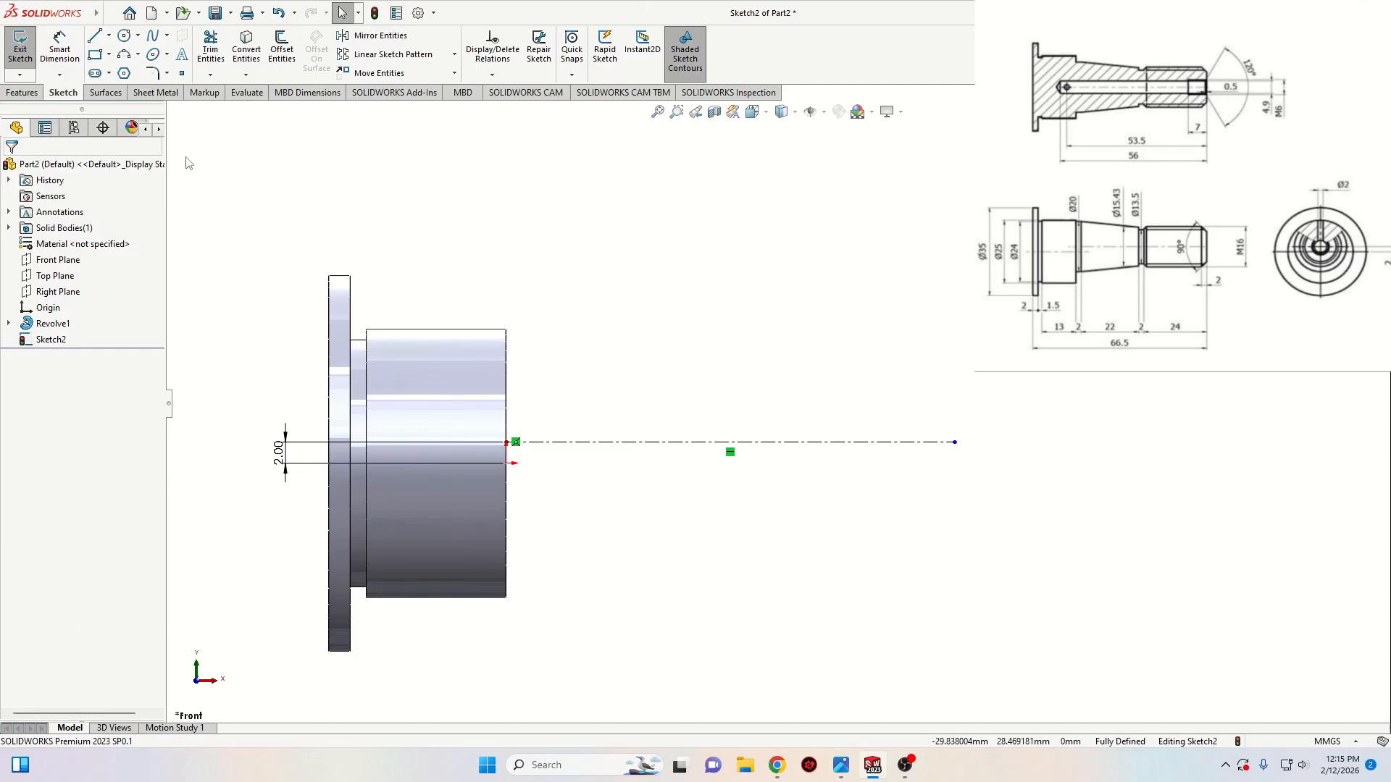
left_click(97, 37)
scroll(656, 363, "down", 1)
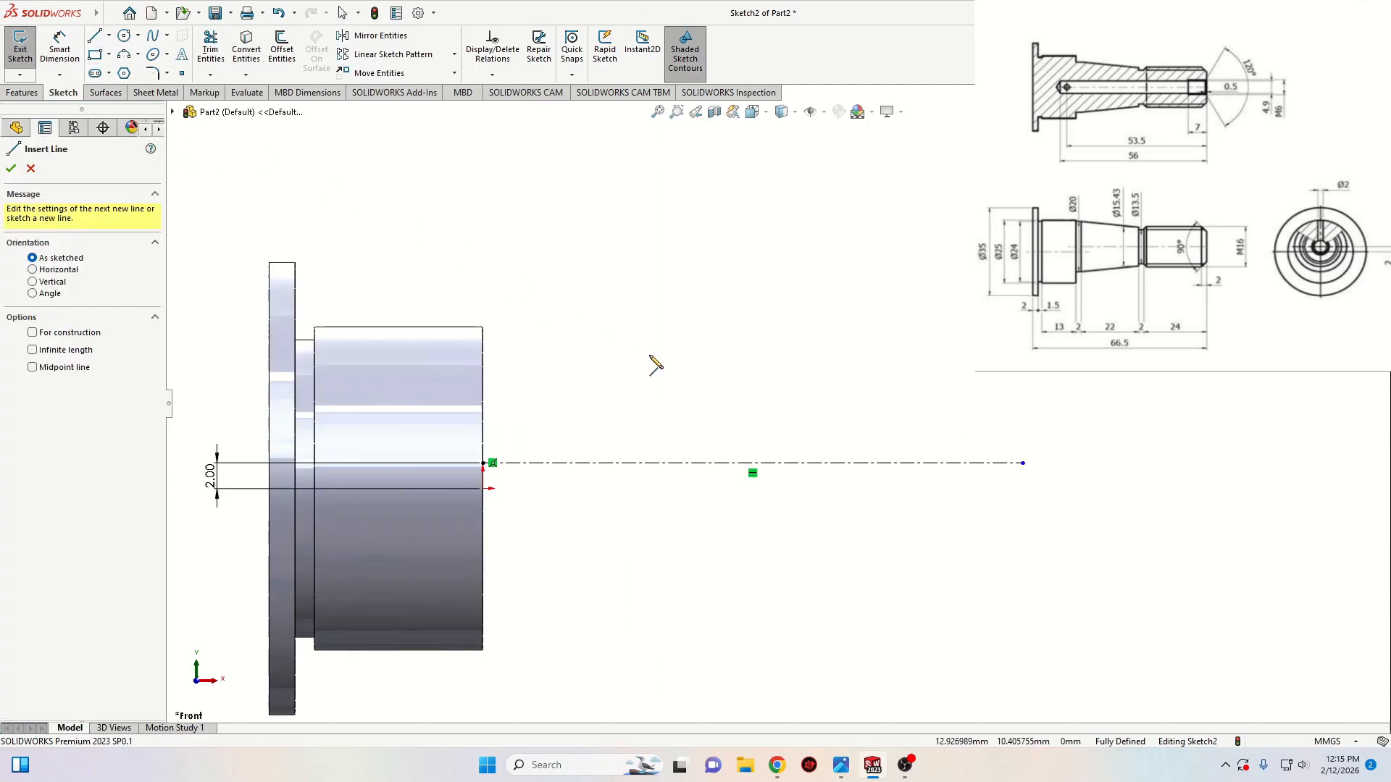
middle_click_drag(655, 363, 641, 371, "ctrl")
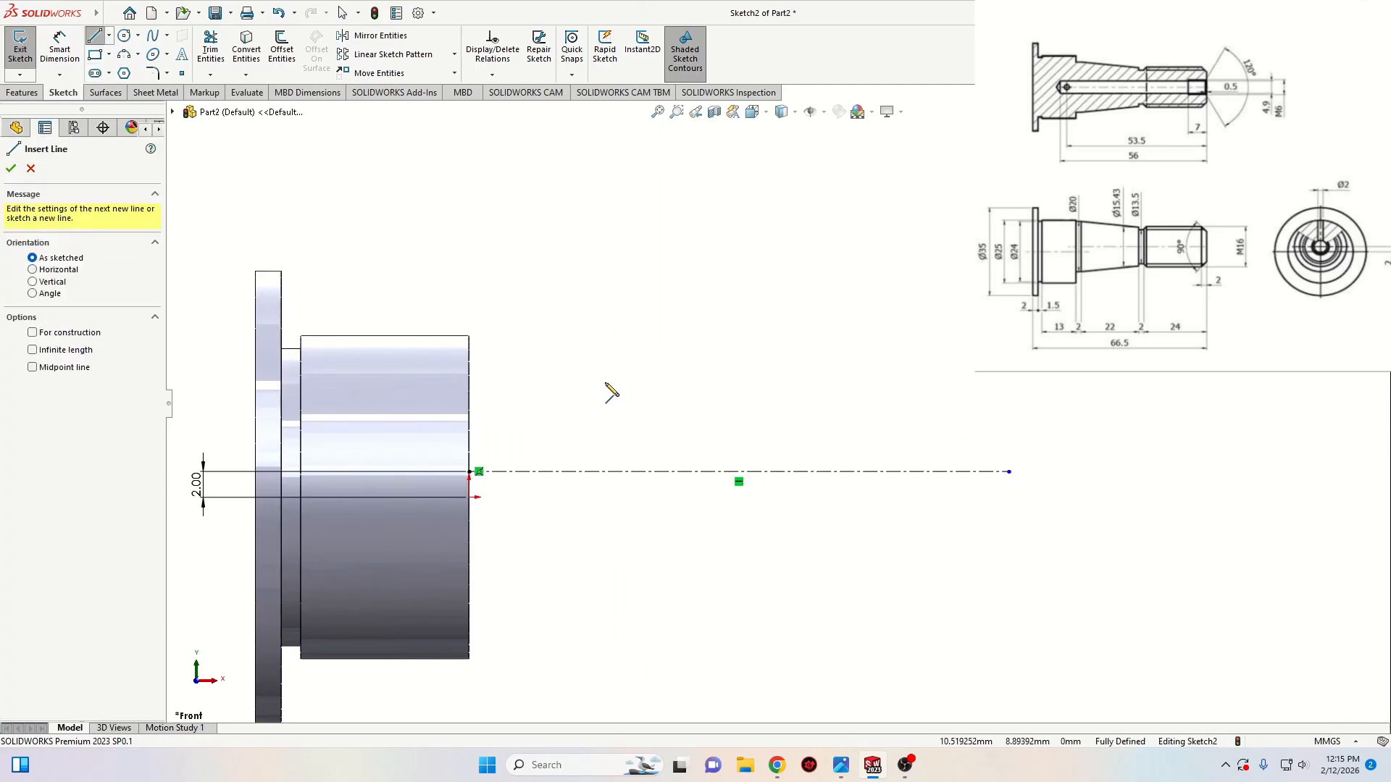
left_click(472, 366)
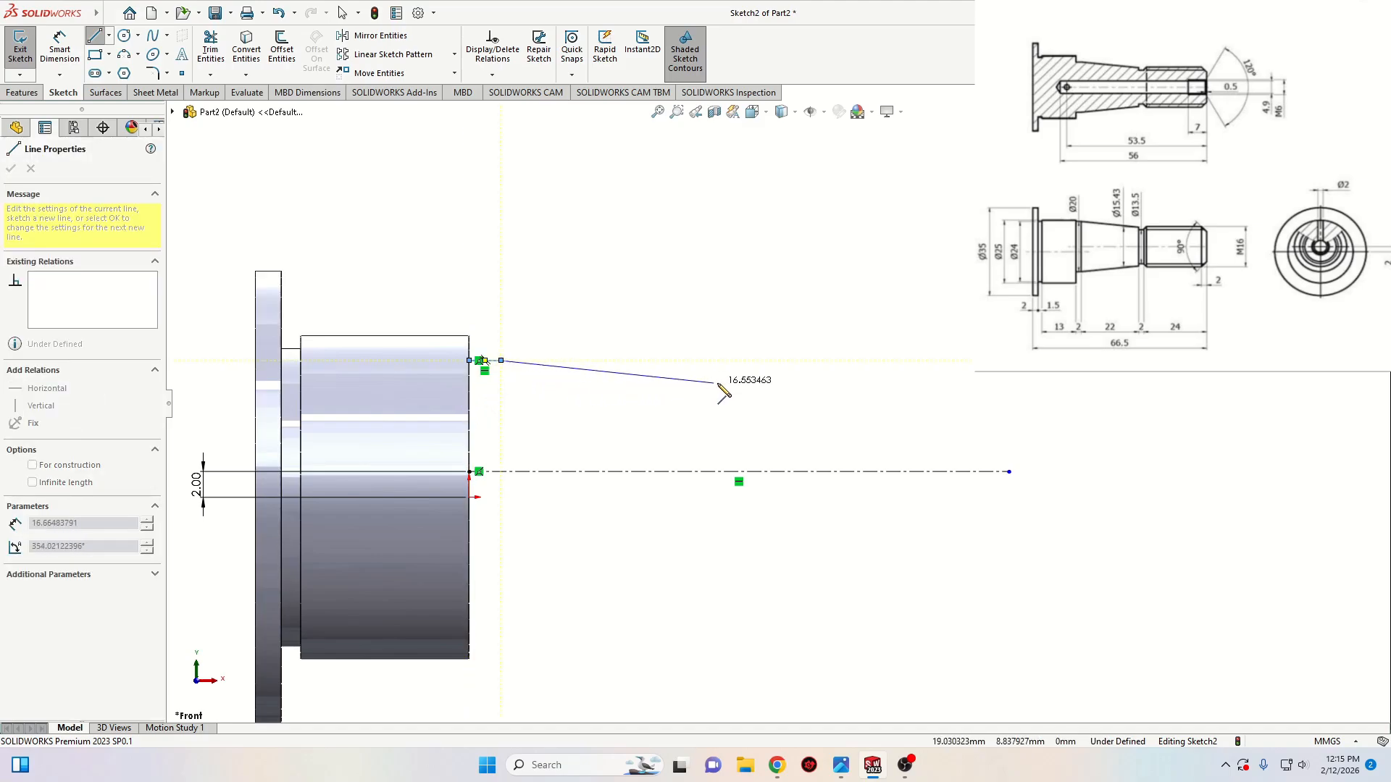
left_click(808, 391)
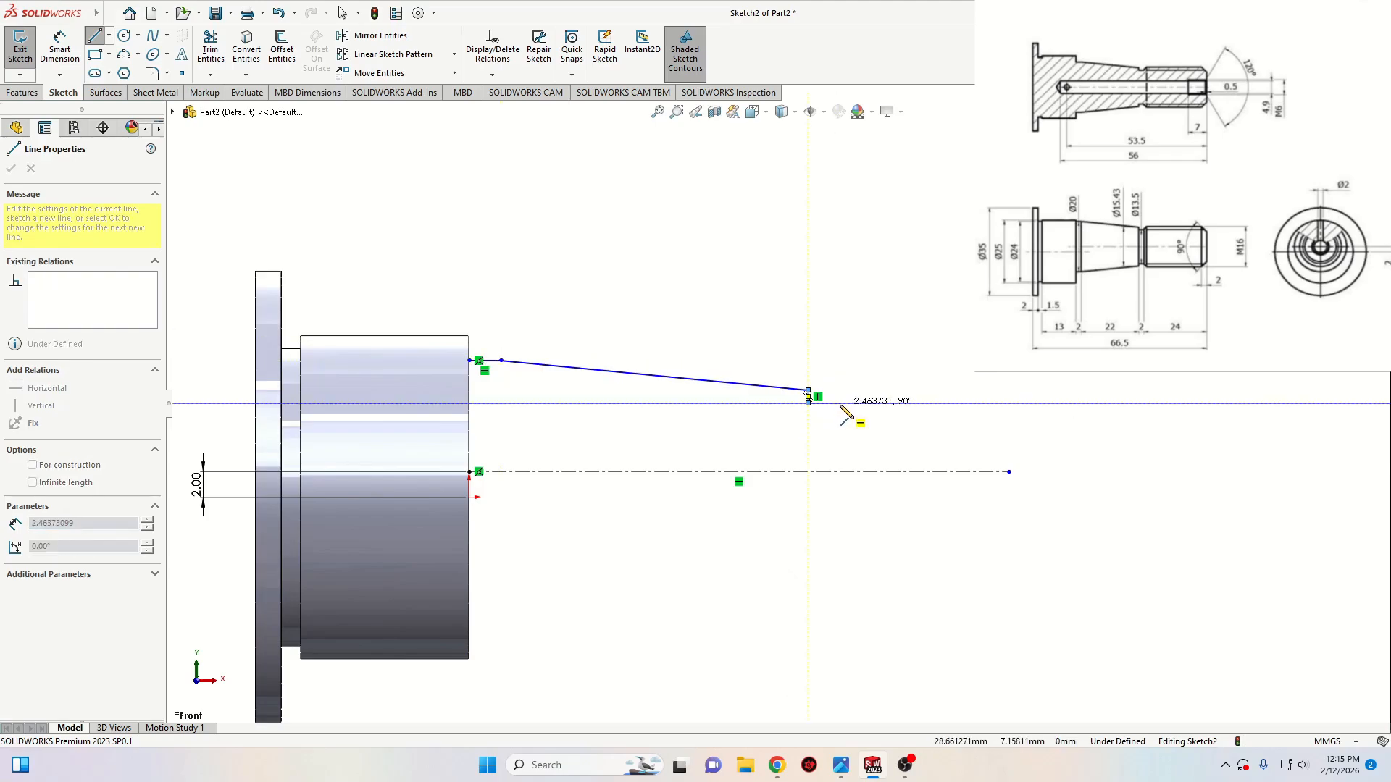
left_click(809, 403)
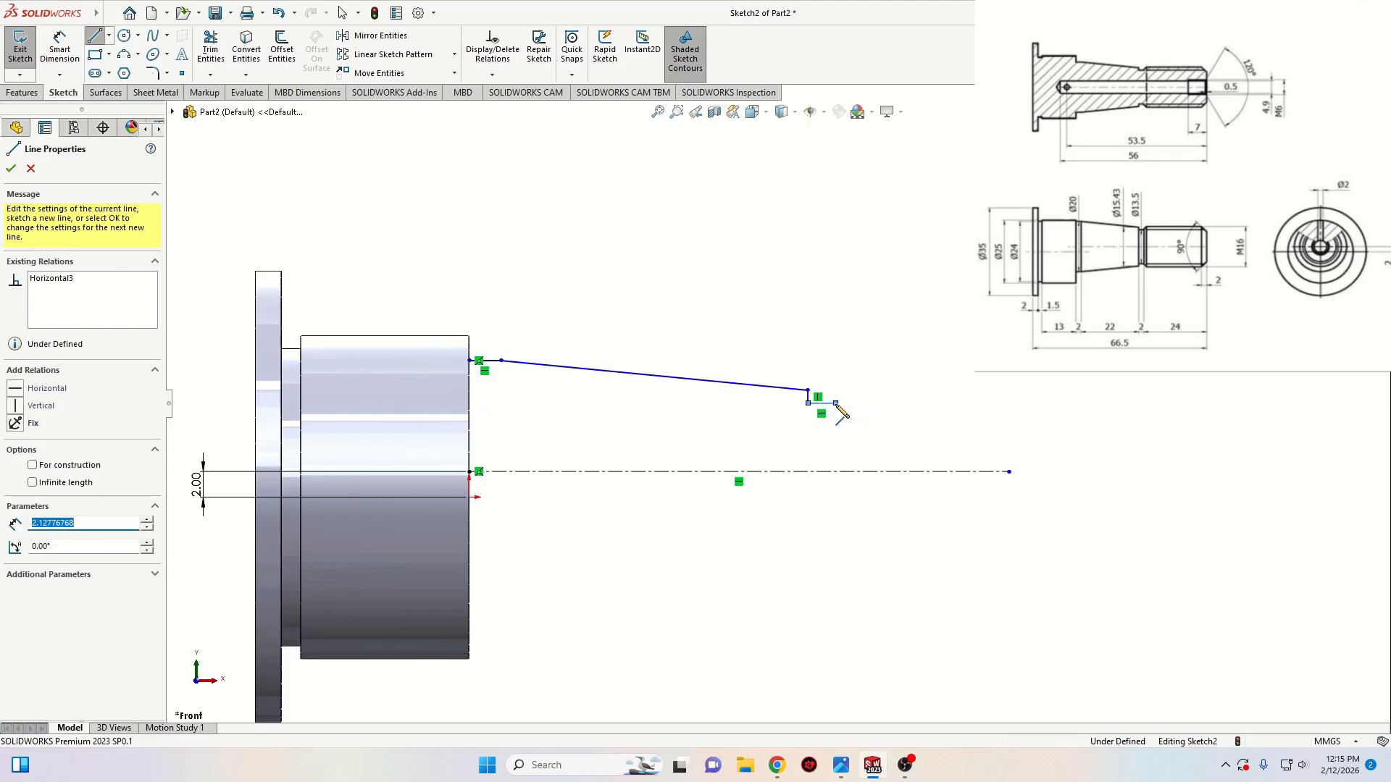
left_click(835, 402)
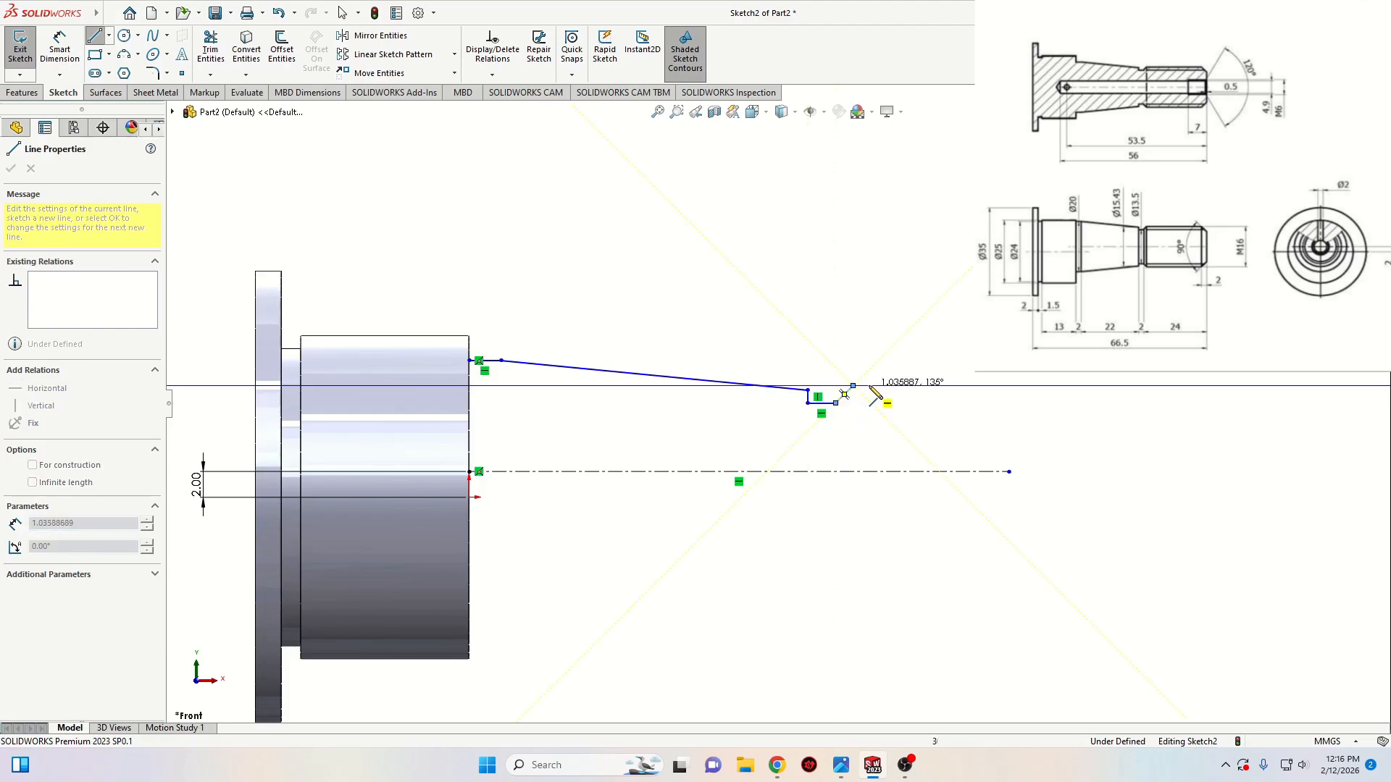
Complete the profile with a 45-degree rise, the horizontal thread edge, a vertical end edge, a base line along the centerline and a closing edge on the shoulder face
left_click(990, 385)
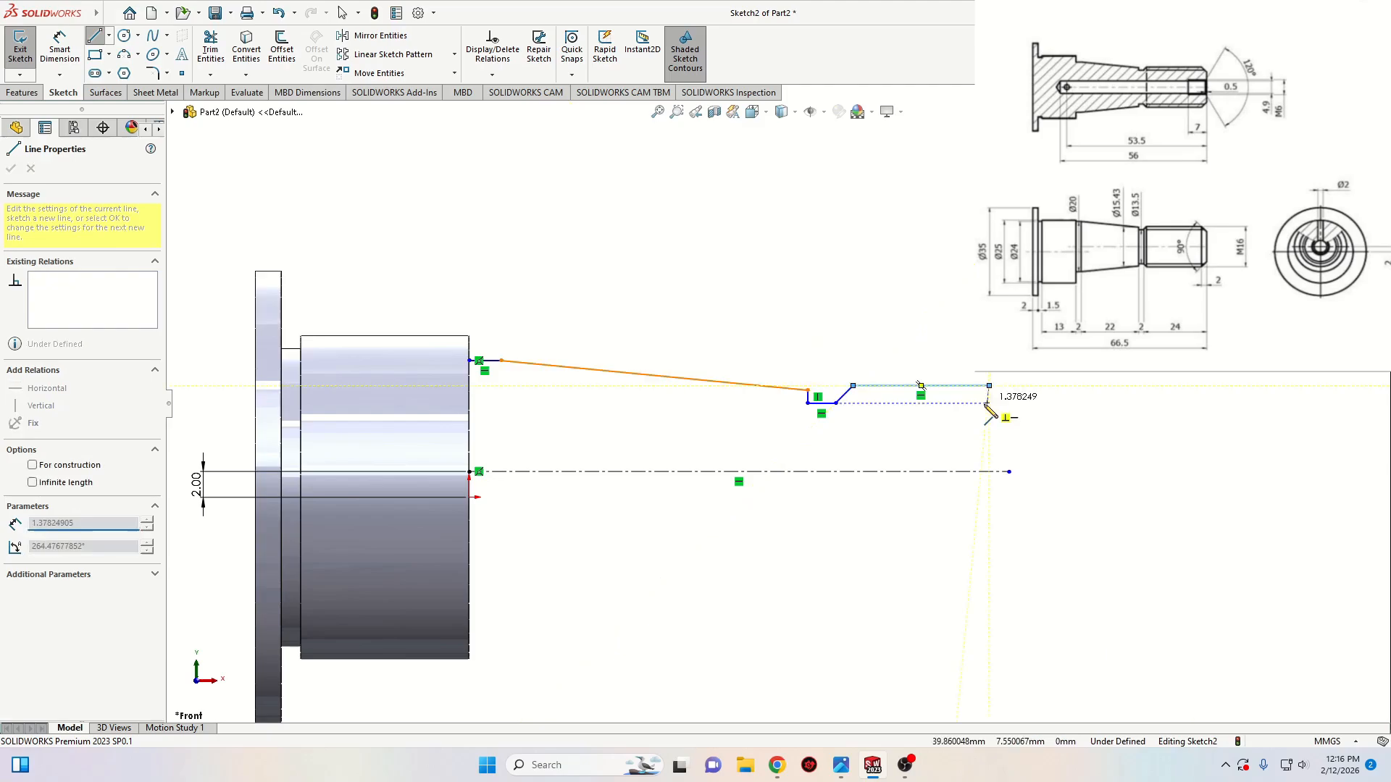
left_click(991, 473)
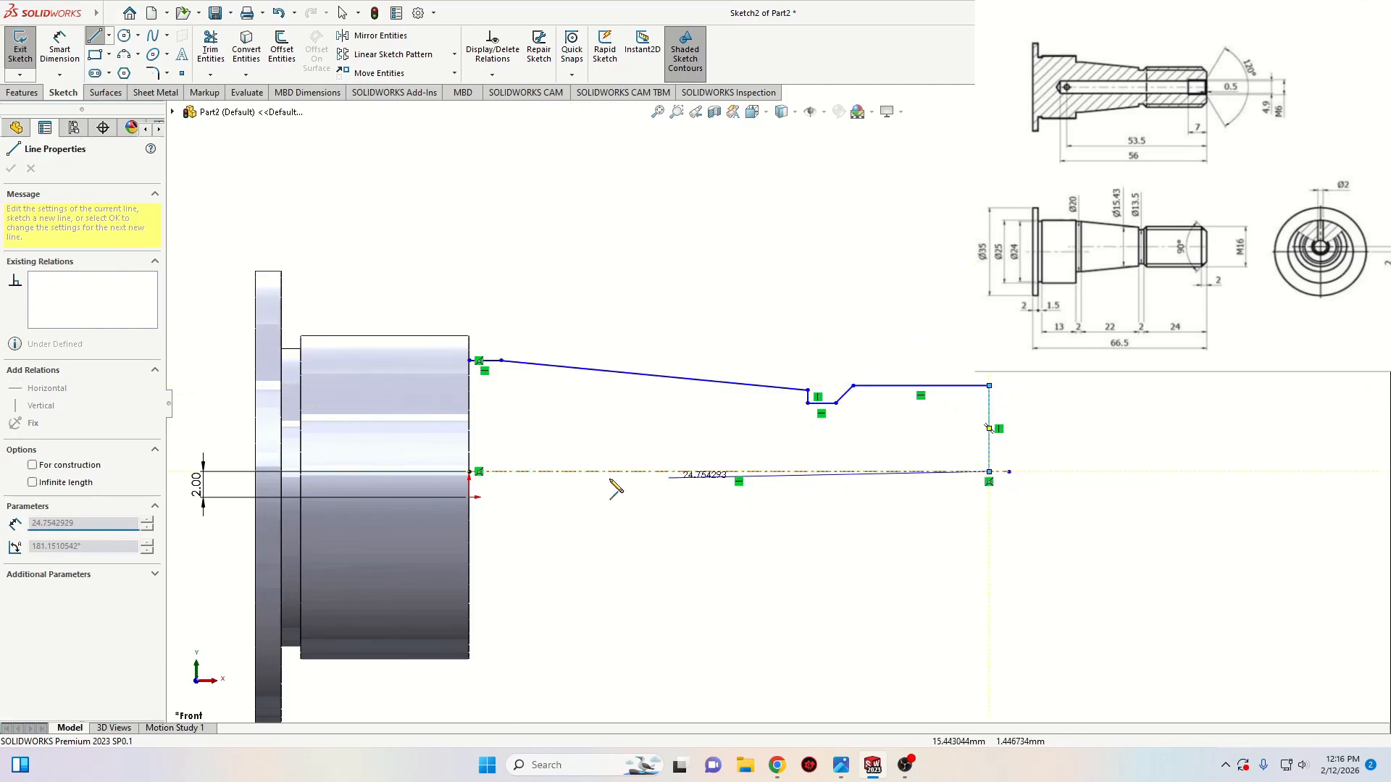
left_click(470, 472)
left_click(470, 360)
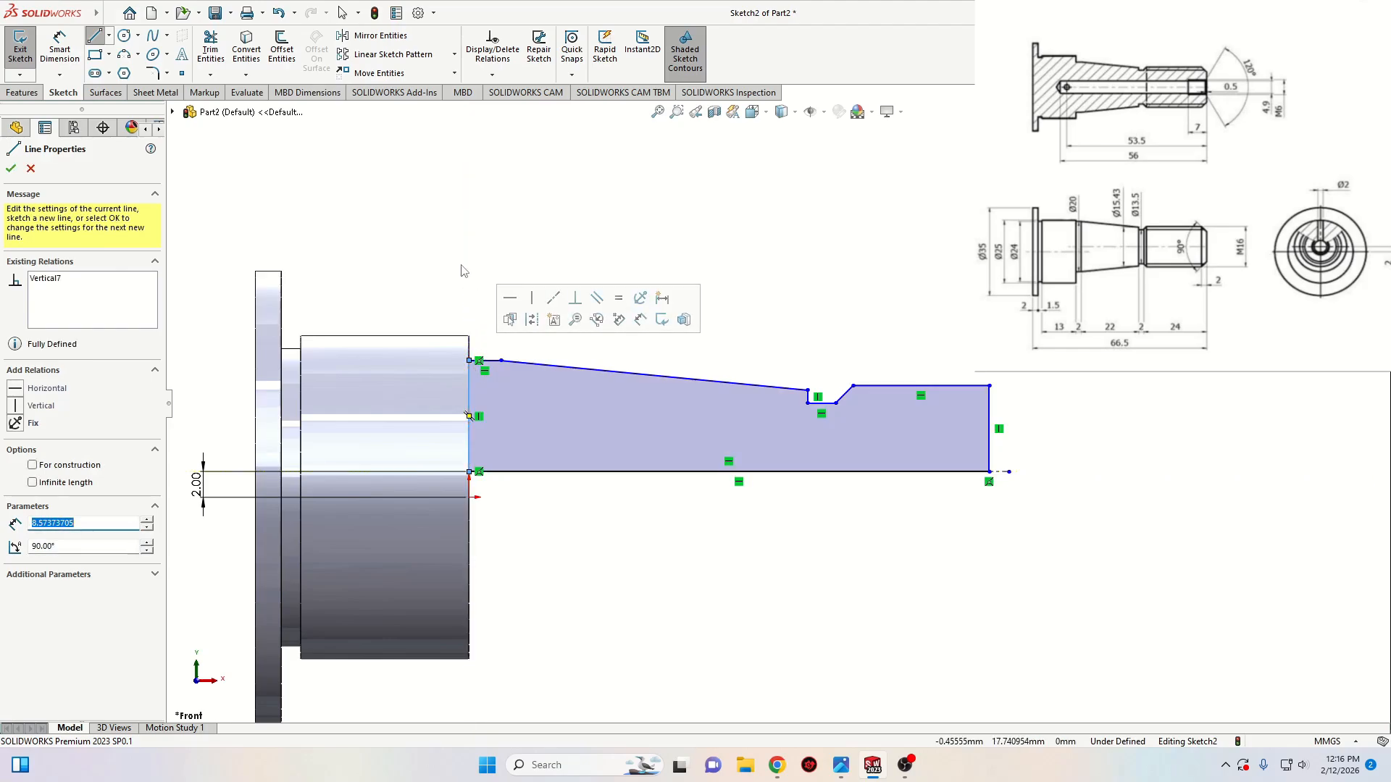
right_click(465, 269)
left_click(492, 275)
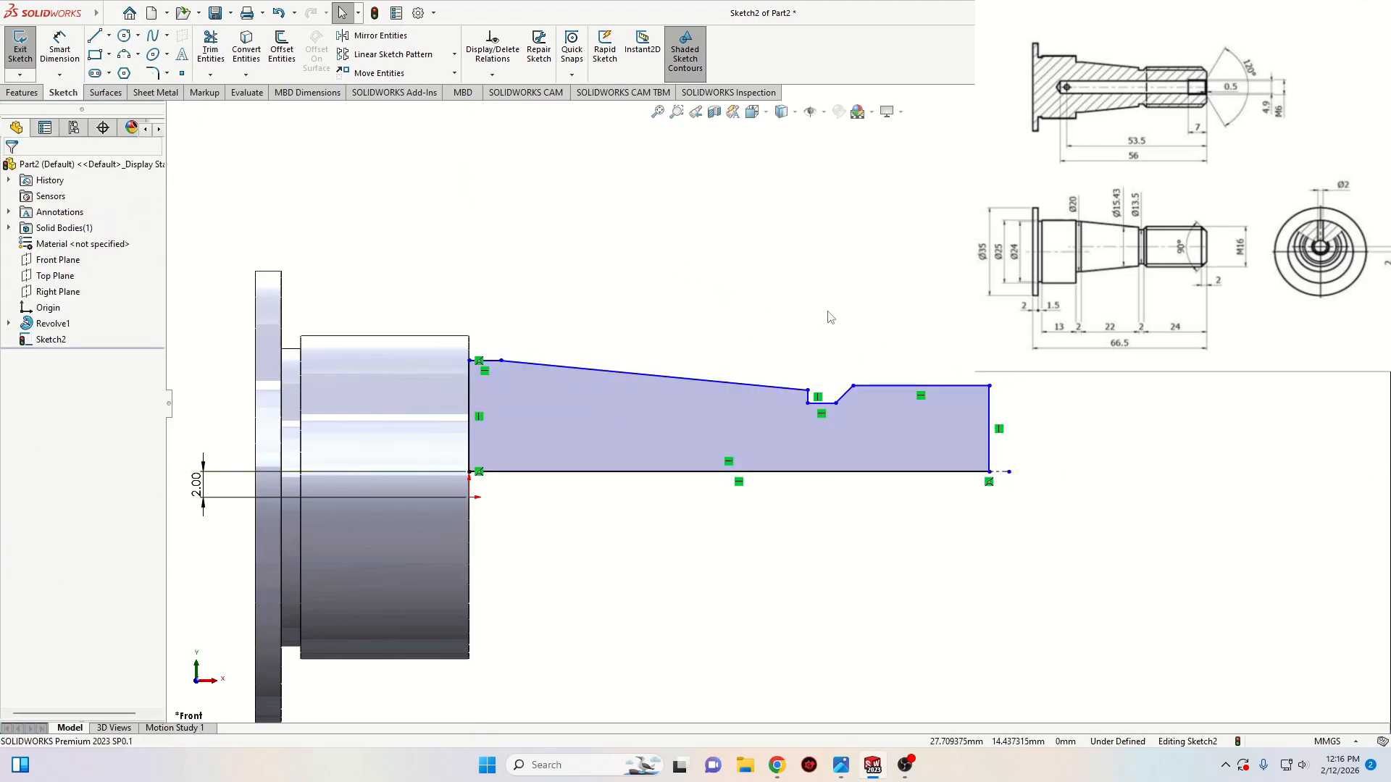
Dimension the short horizontal edge between the shoulder face and the taper as 2 mm
left_click(49, 42)
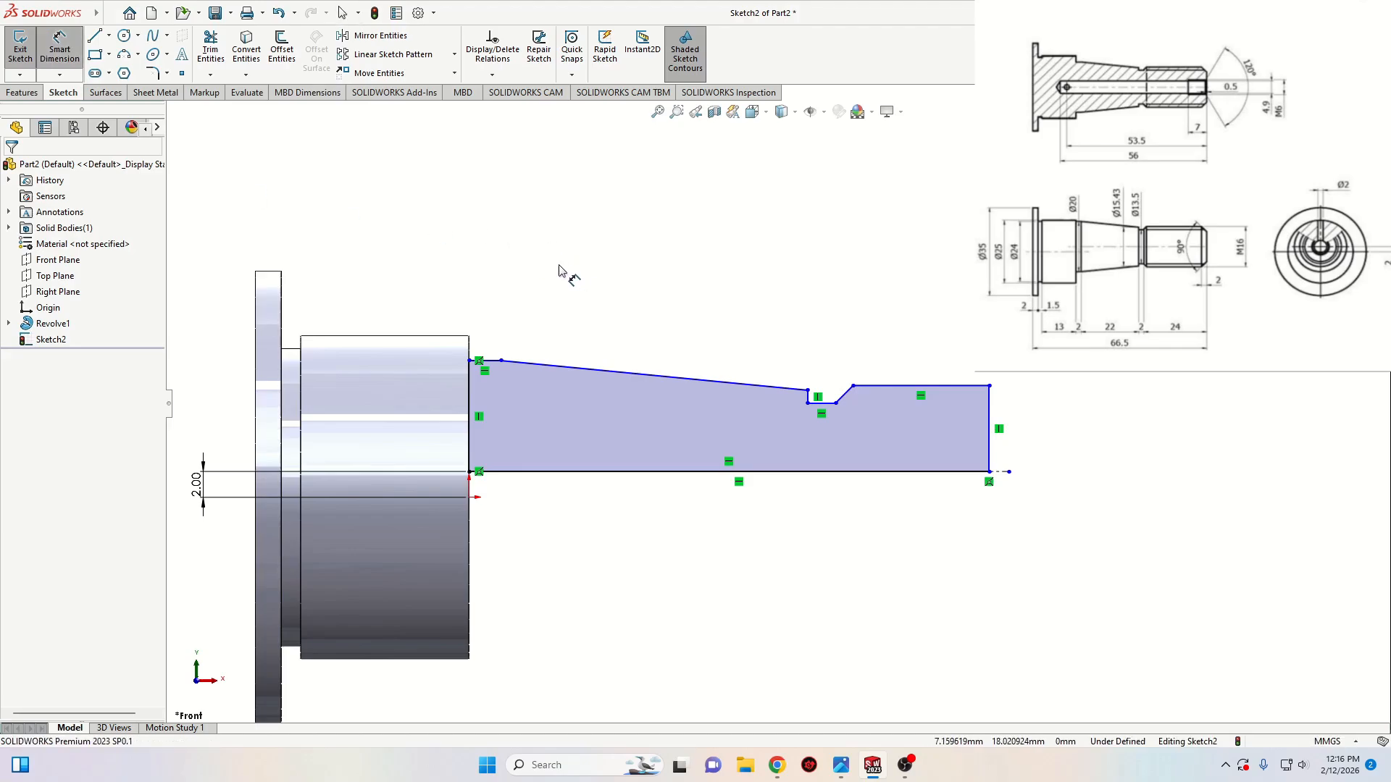
left_click(490, 362)
left_click(486, 246)
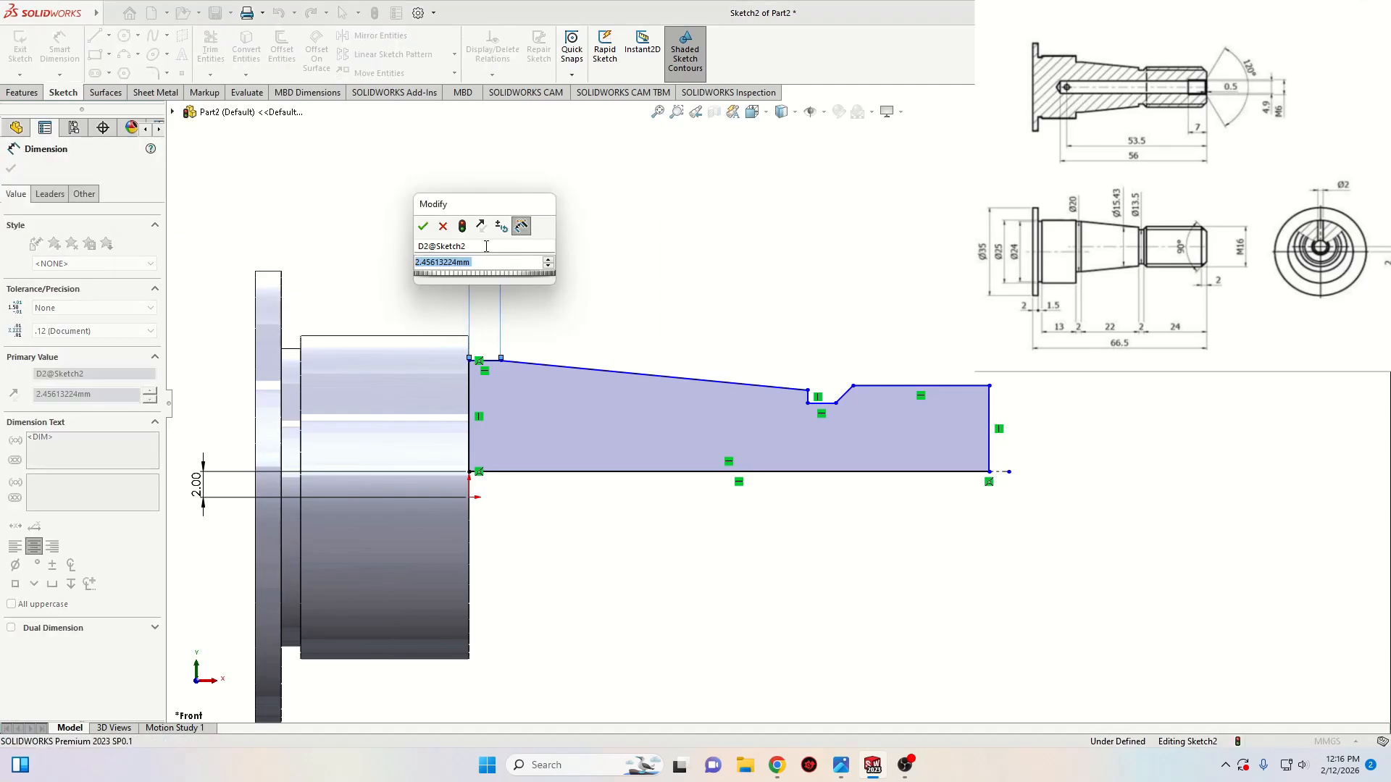
type("2")
key("Return")
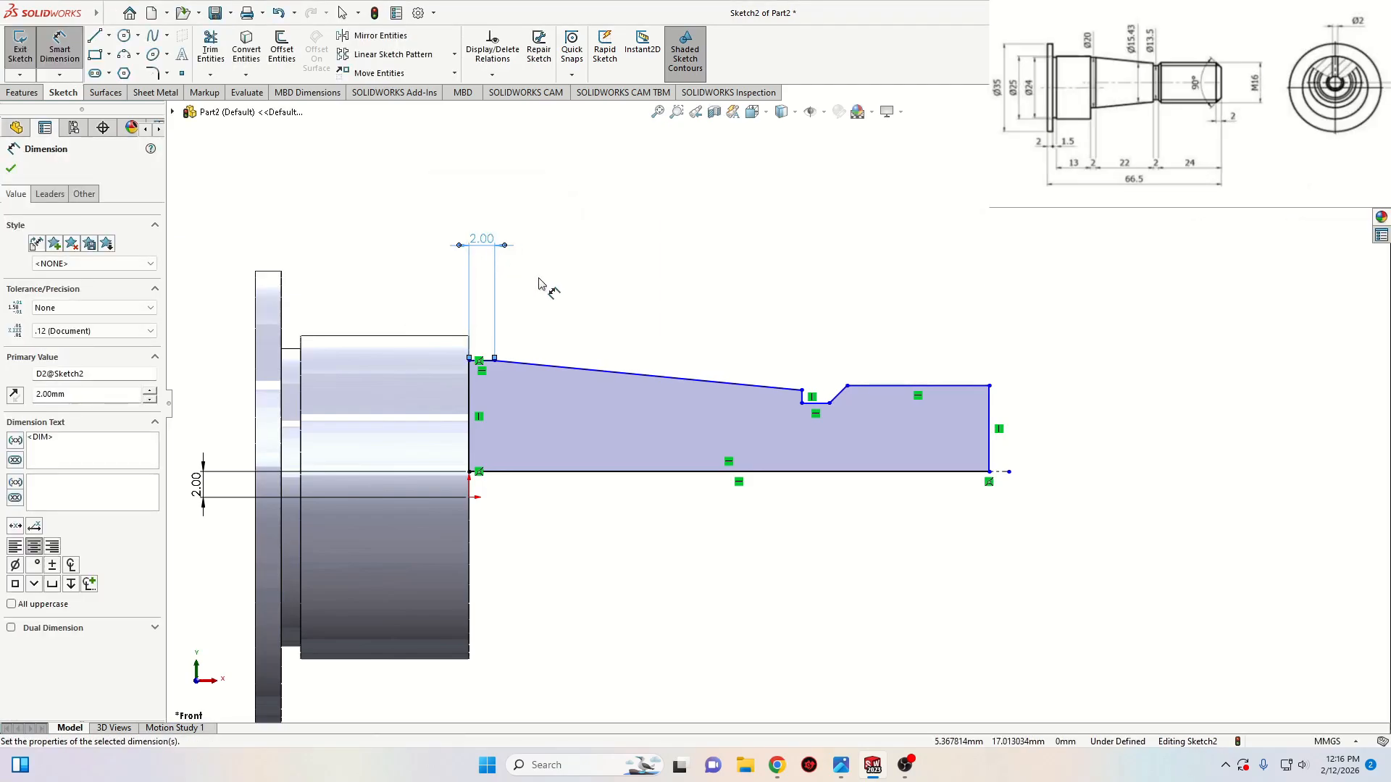
Dimension the groove floor's horizontal length as 2 mm
left_click(815, 403)
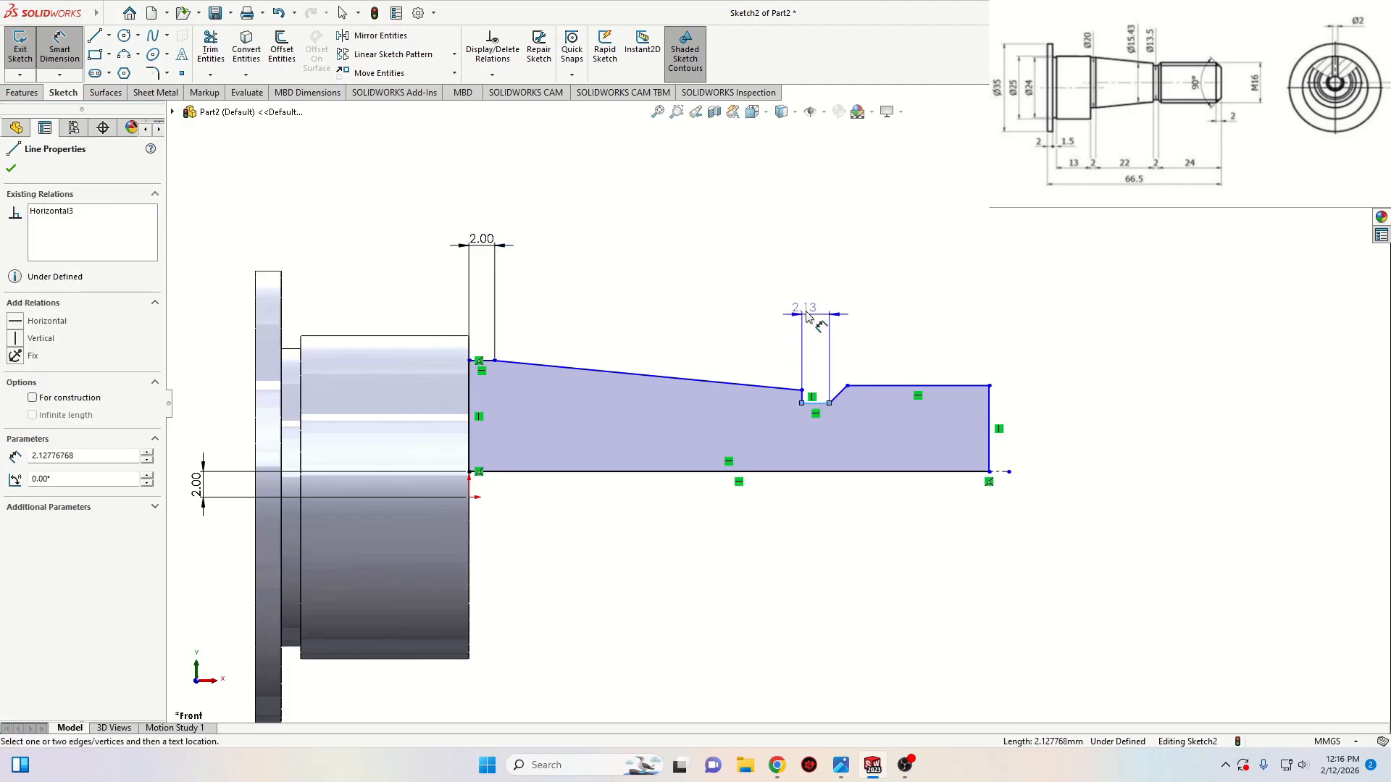
left_click(813, 258)
type("2")
key("Return")
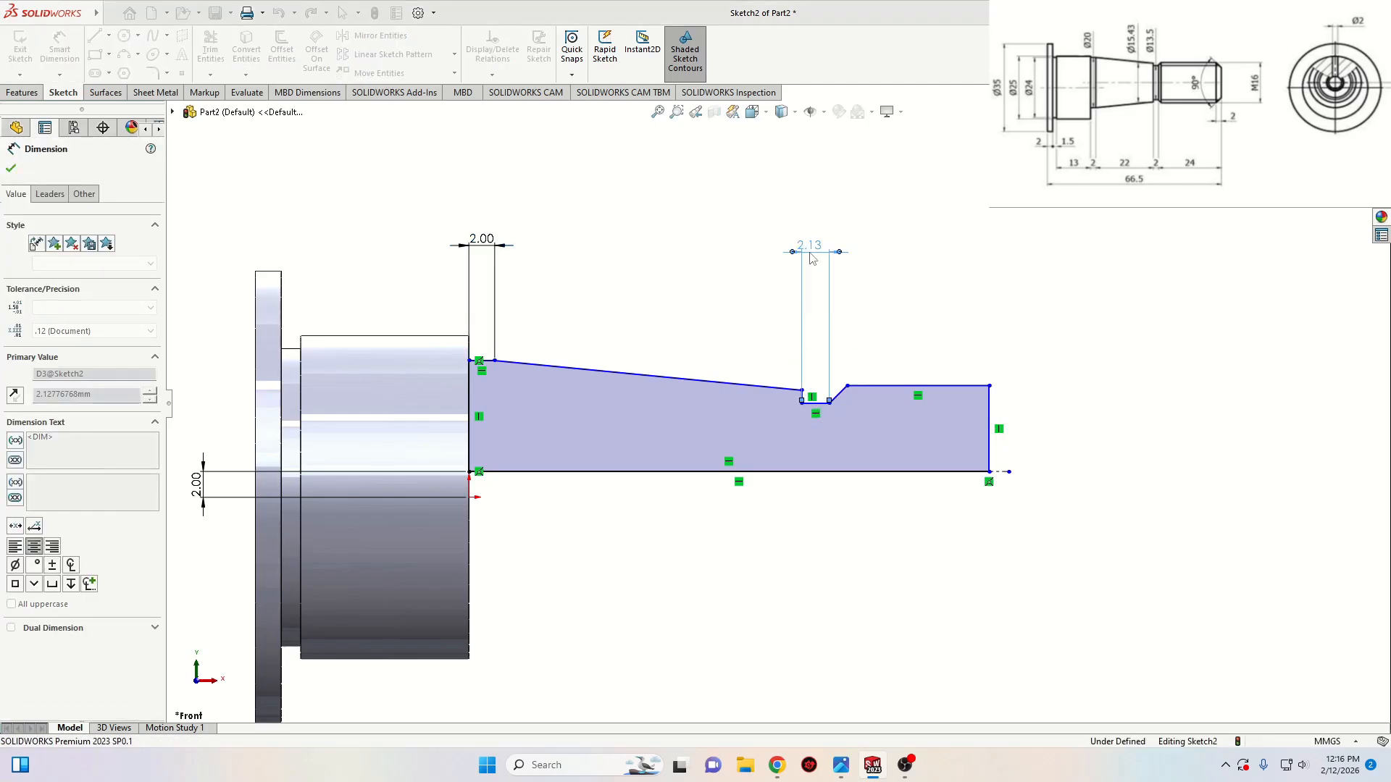
Dimension the horizontal distance from the groove floor's outer end to the vertical end edge as 24 mm
left_click(828, 402)
left_click(991, 408)
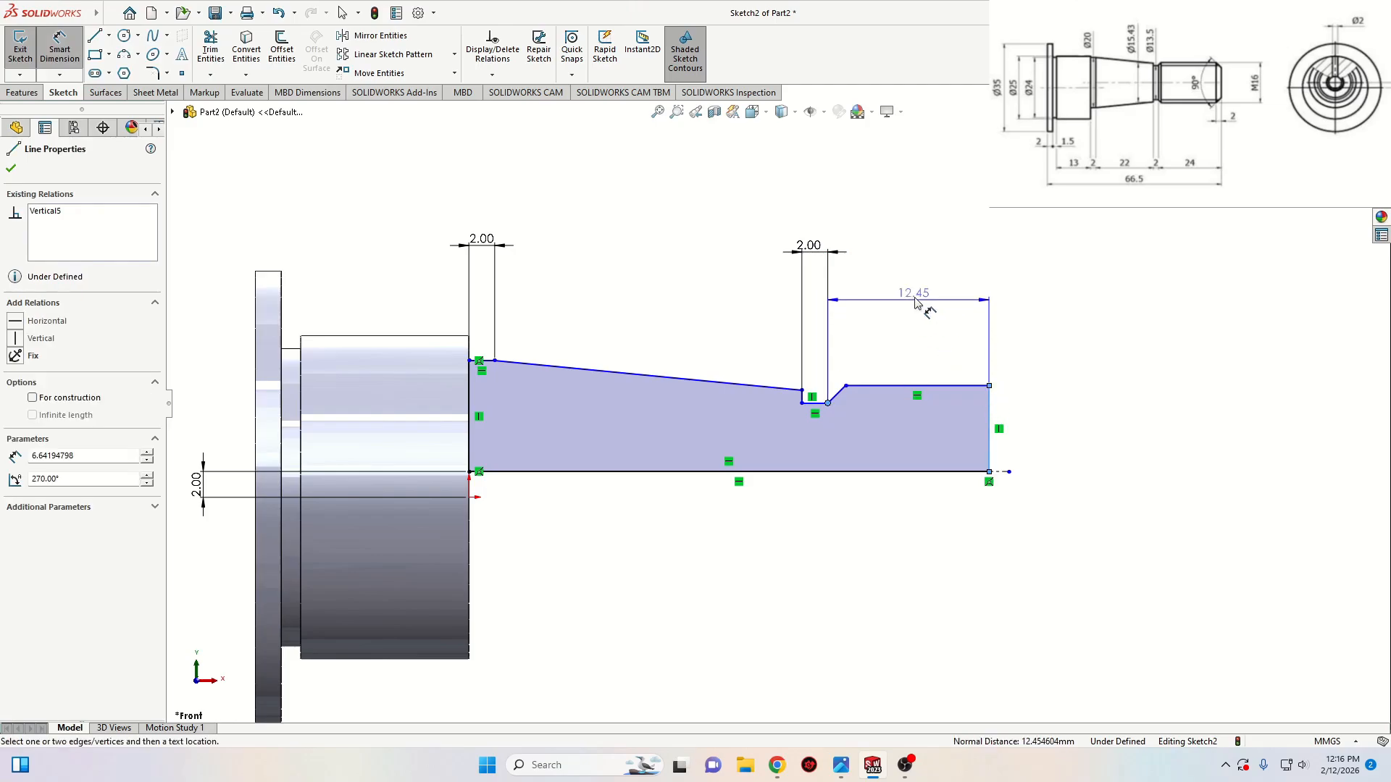
left_click(919, 279)
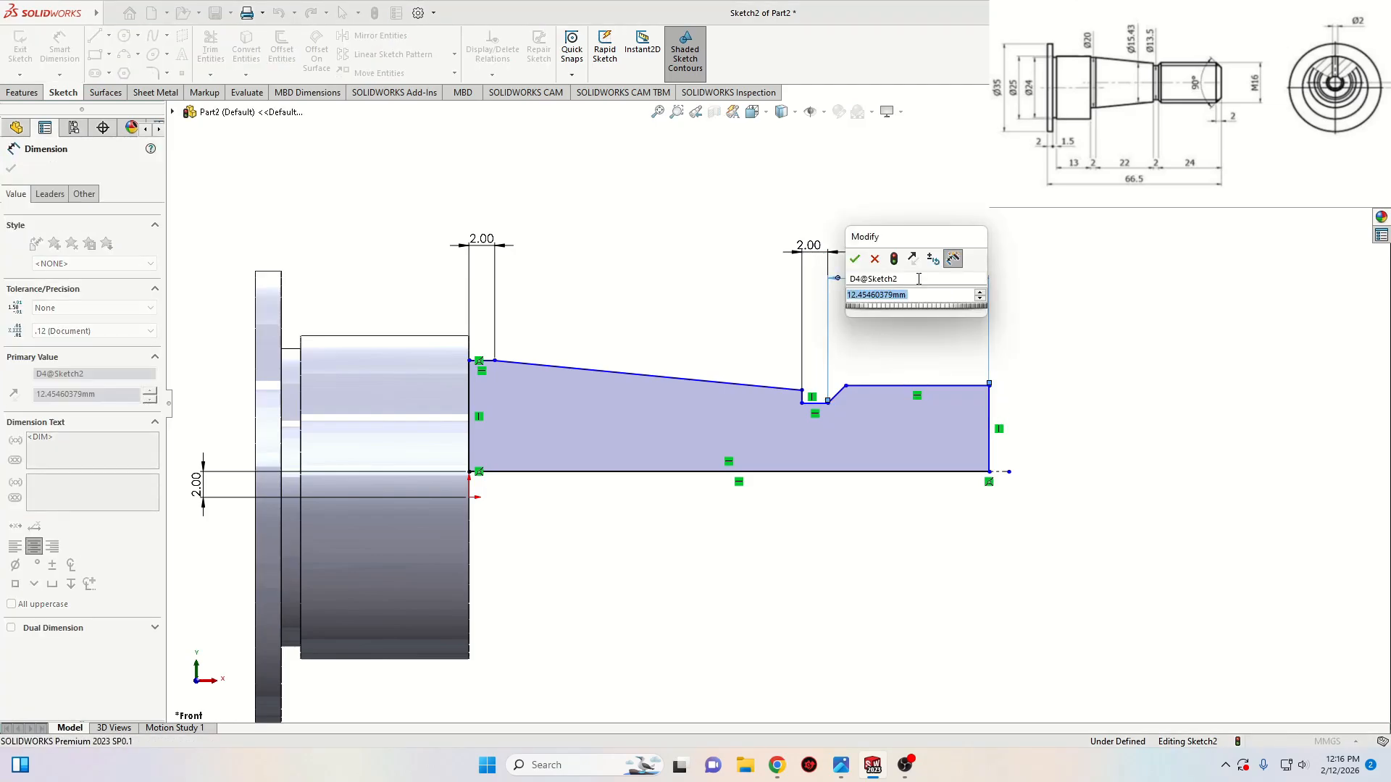
type("24")
key("Return")
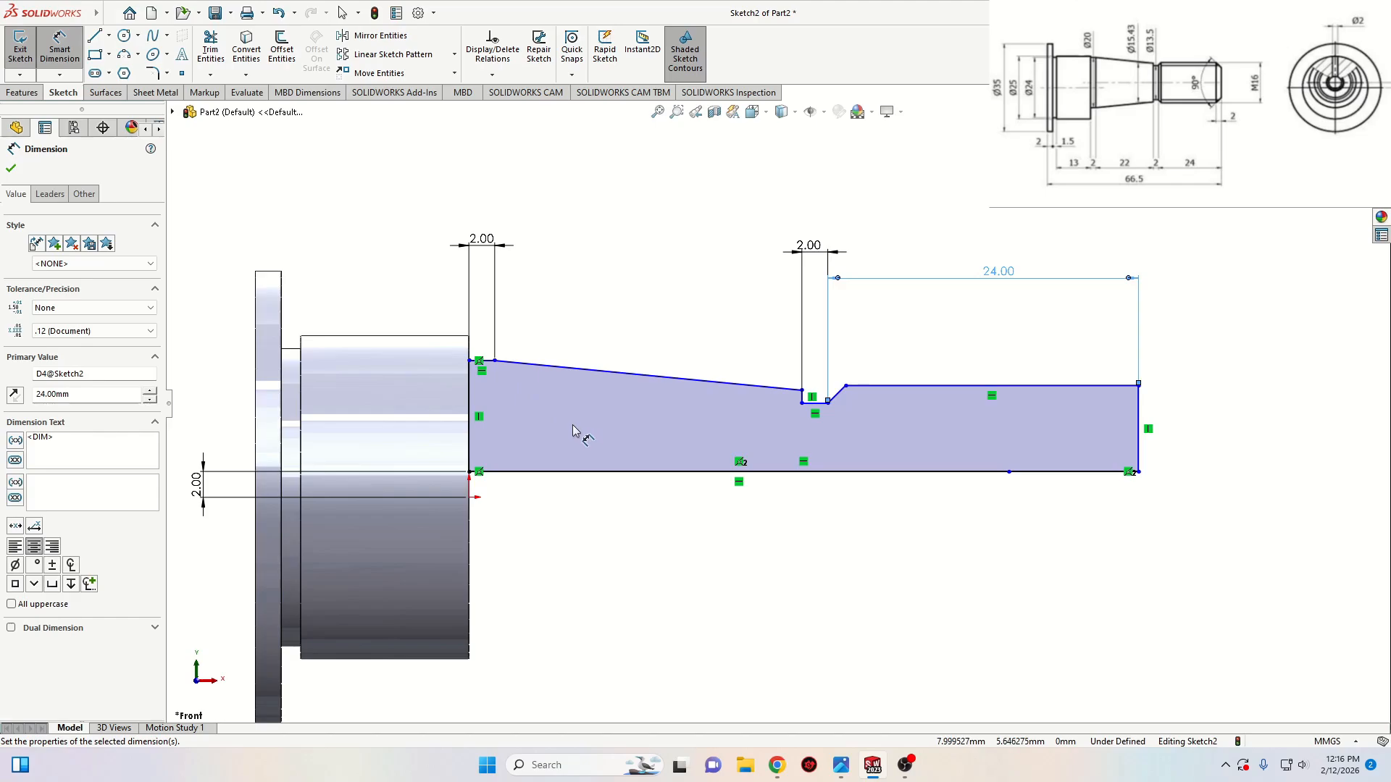
Dimension the taper's horizontal length, from its start point to the vertical groove wall, as 22 mm
left_click(495, 360)
left_click(802, 398)
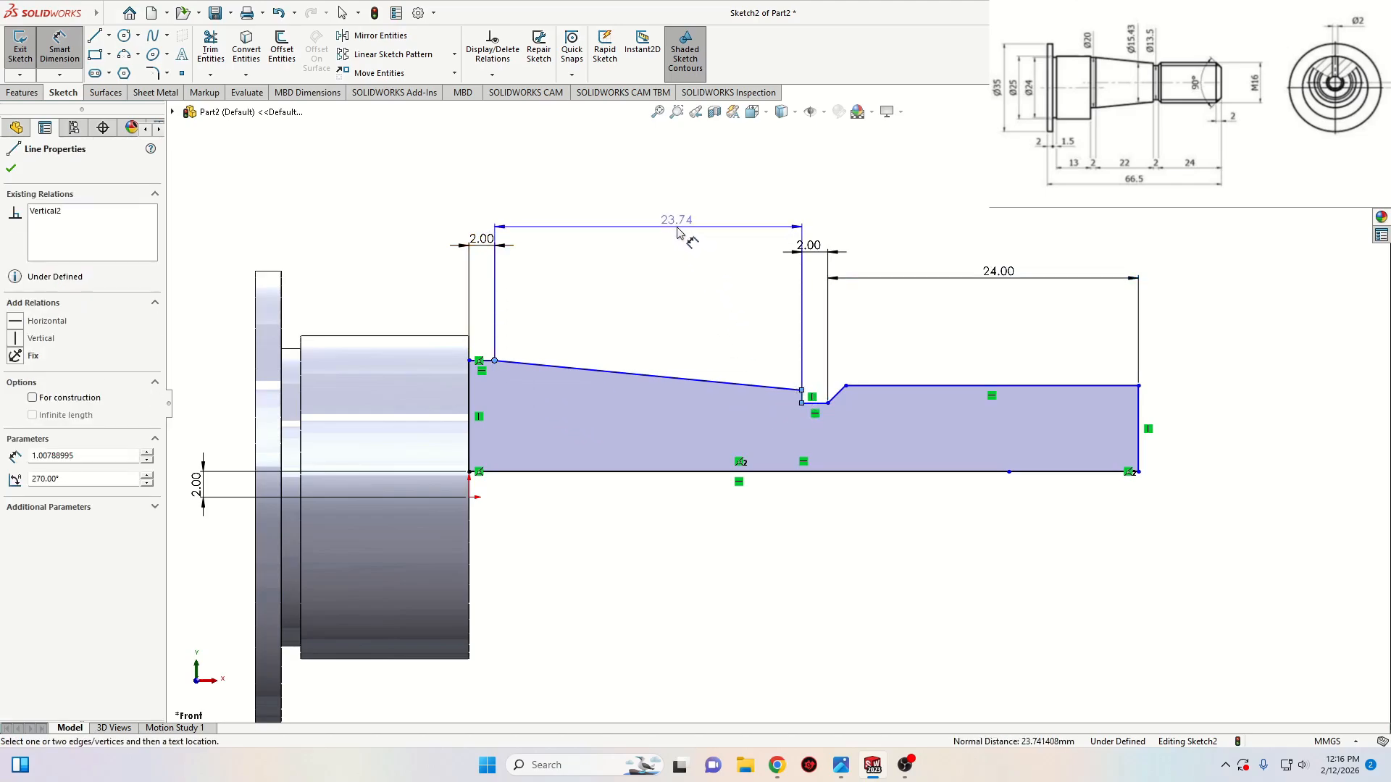
left_click(679, 231)
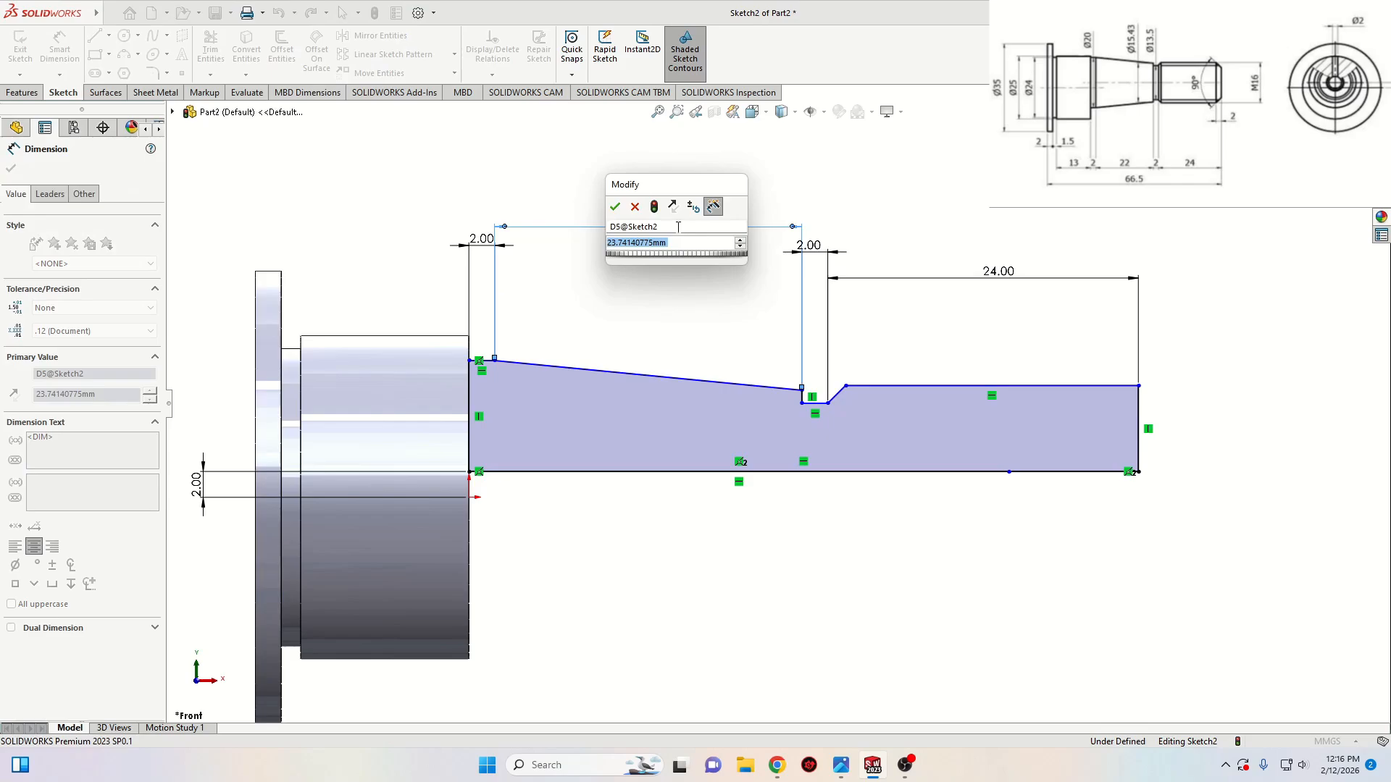
type("22")
key("Return")
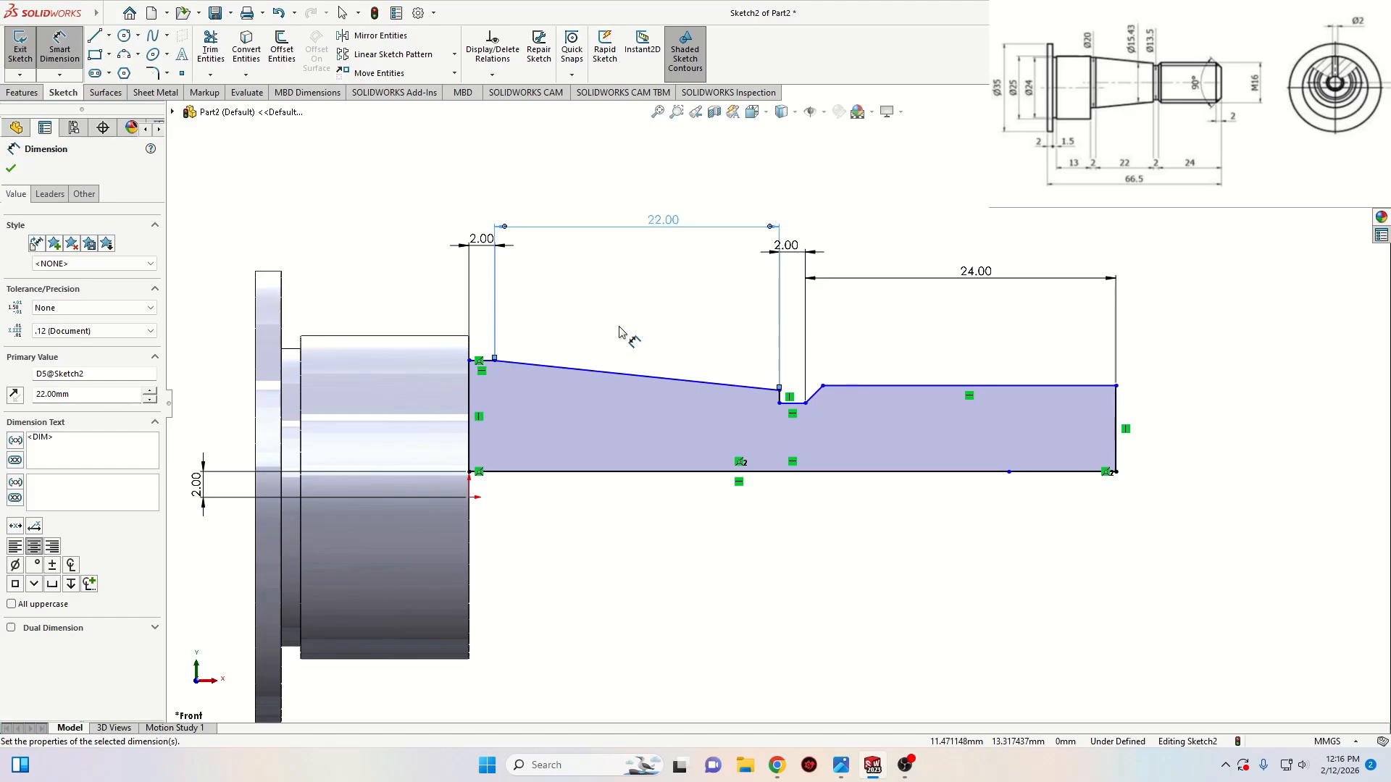
Dimension the height of the short horizontal edge at the shoulder above the base line as 10 mm
left_click(491, 362)
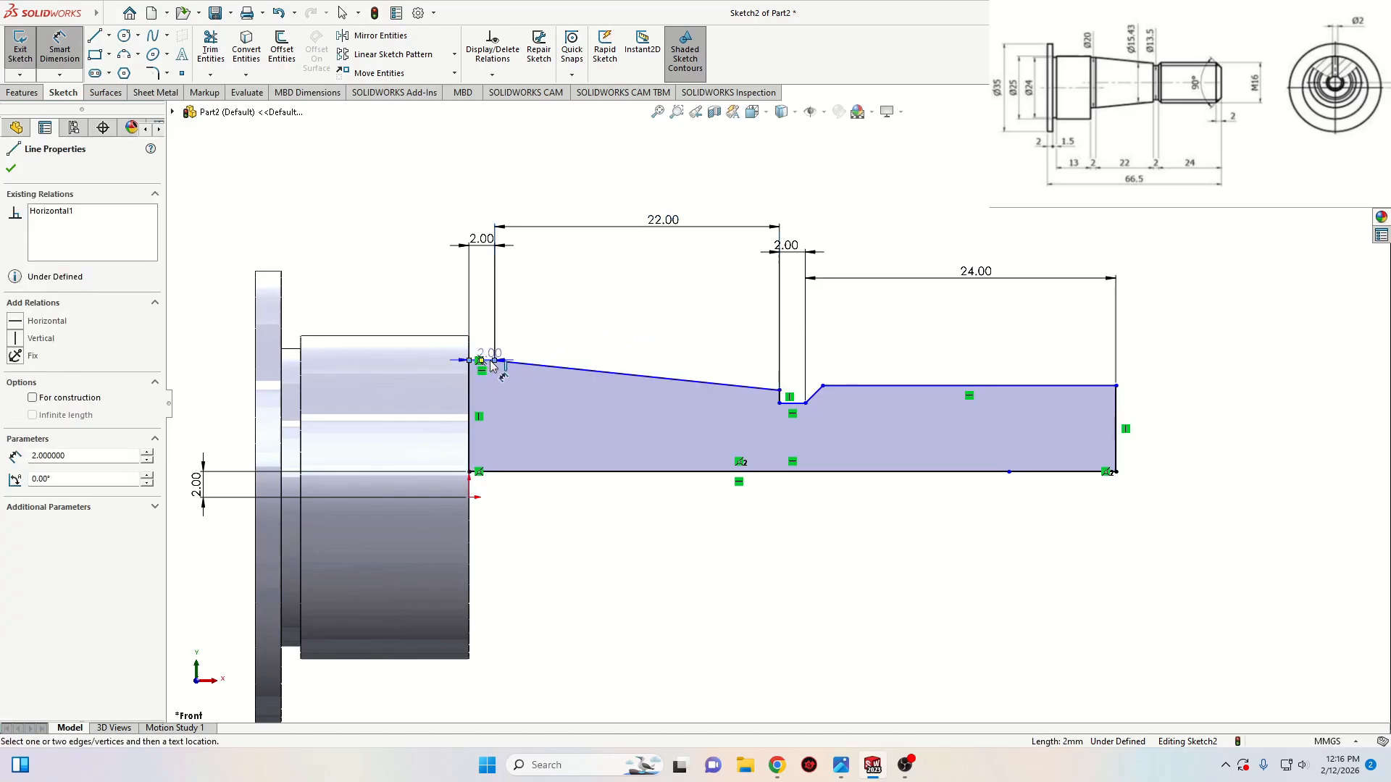
left_click(528, 472)
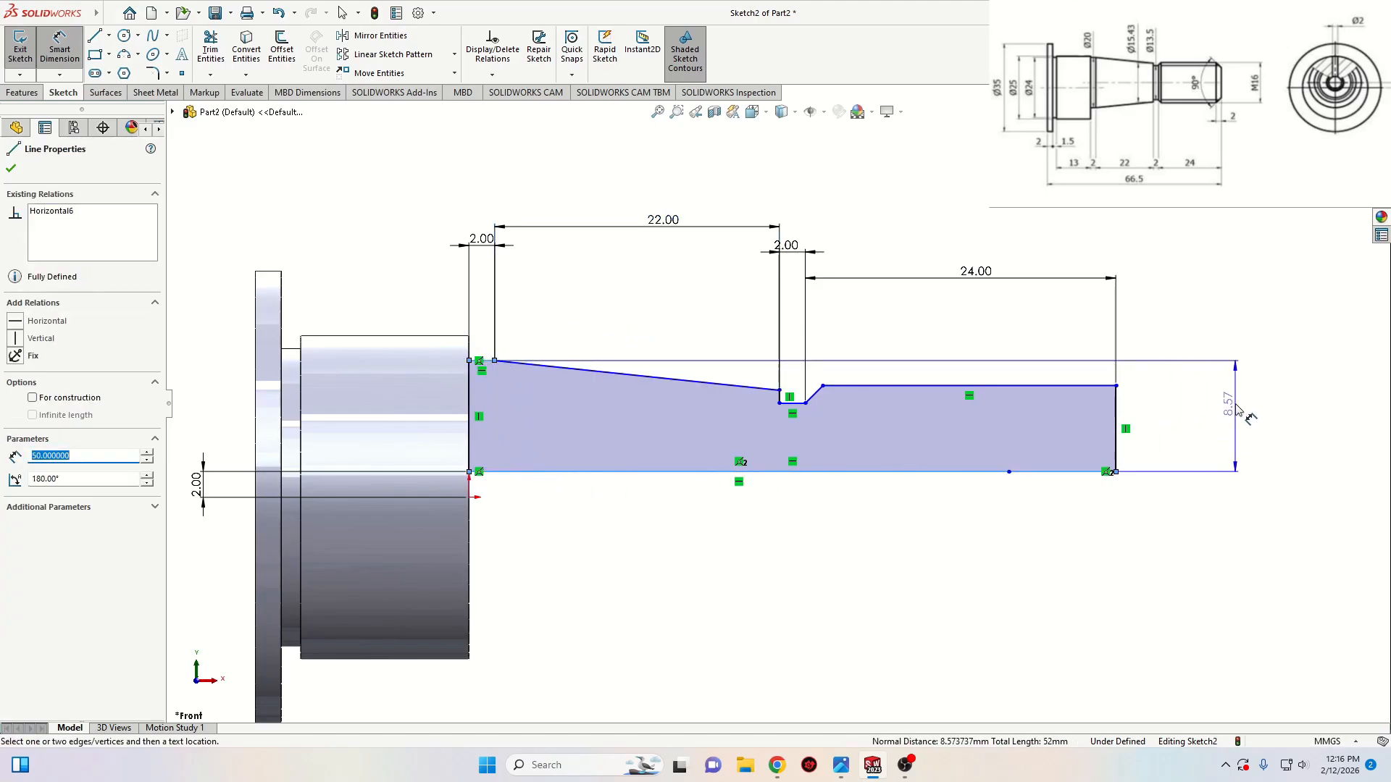
left_click(1238, 417)
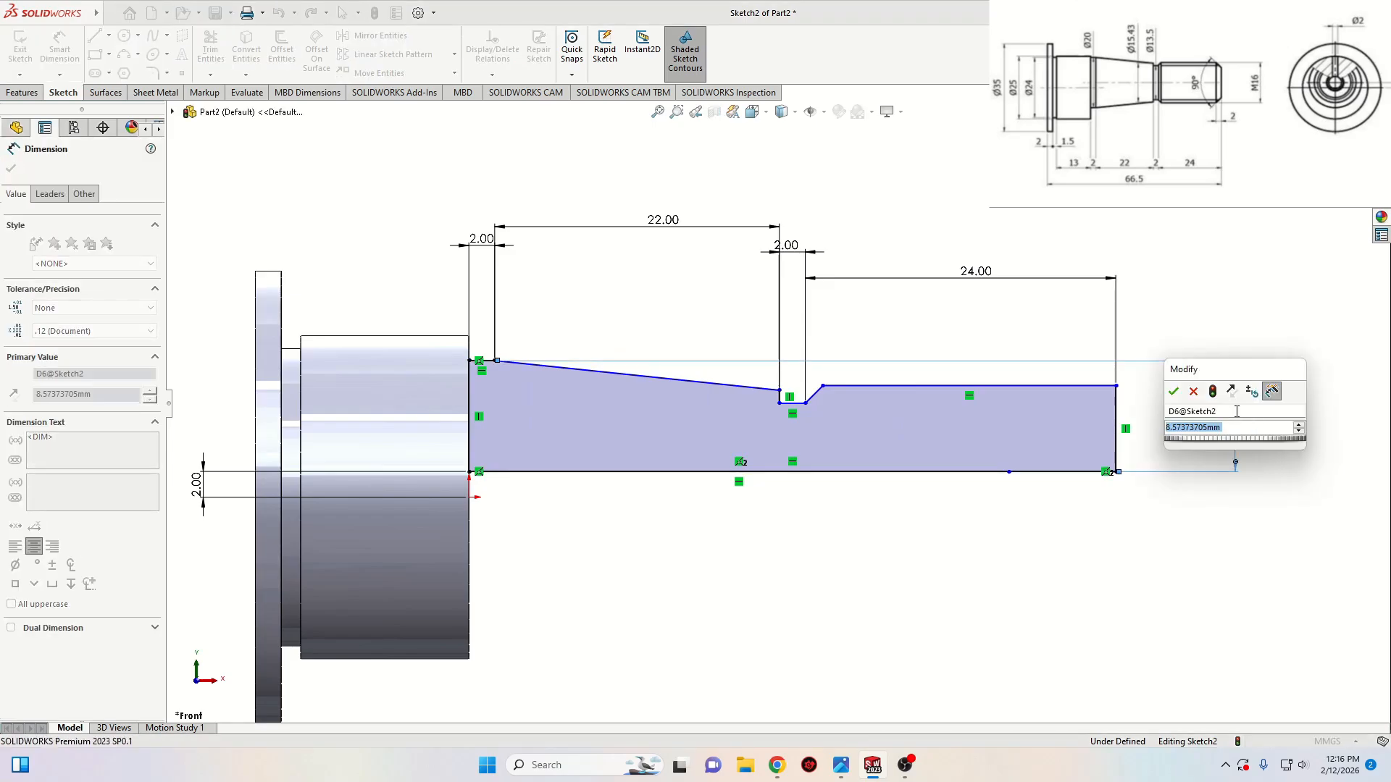
type("10")
key("Return")
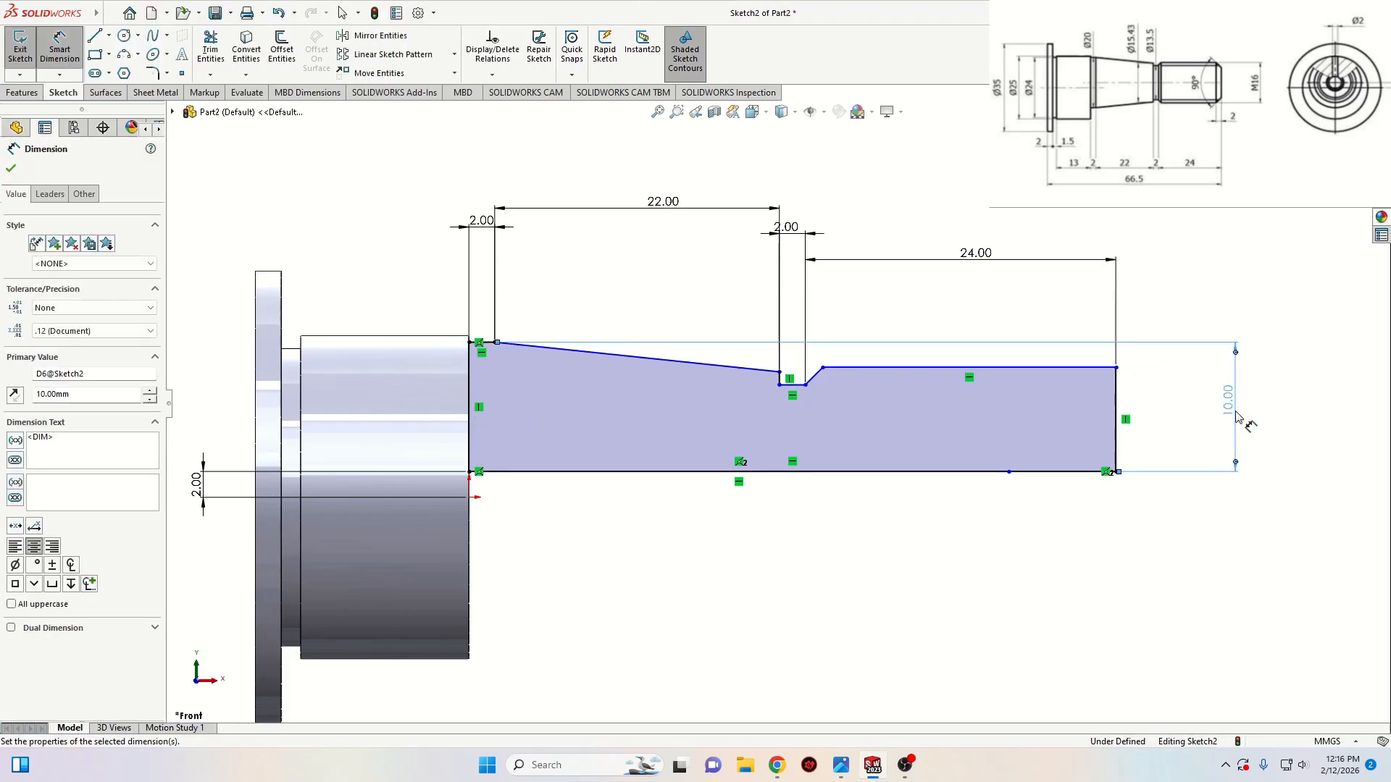
Dimension the height of the taper's small end above the base line as 15.43/2 mm
left_click(779, 371)
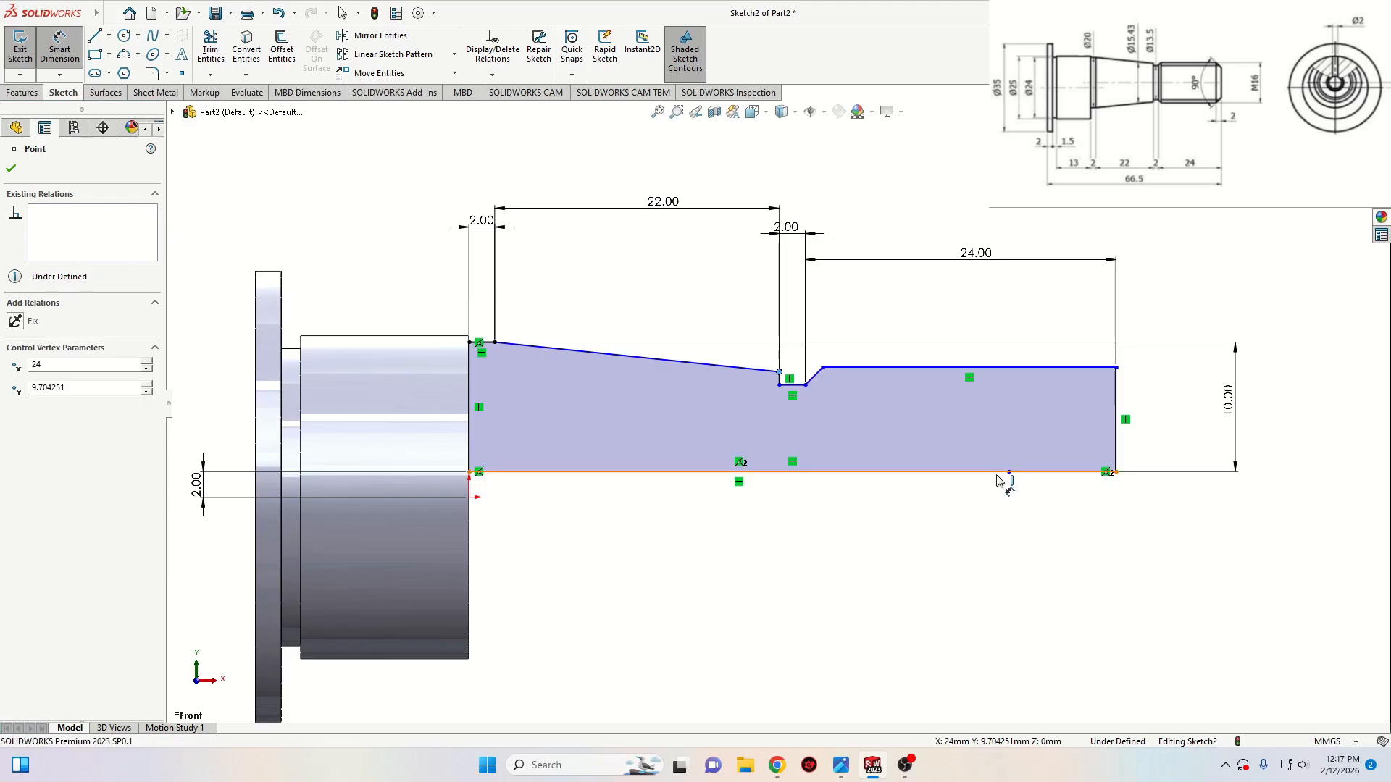
left_click(1003, 474)
left_click(1195, 438)
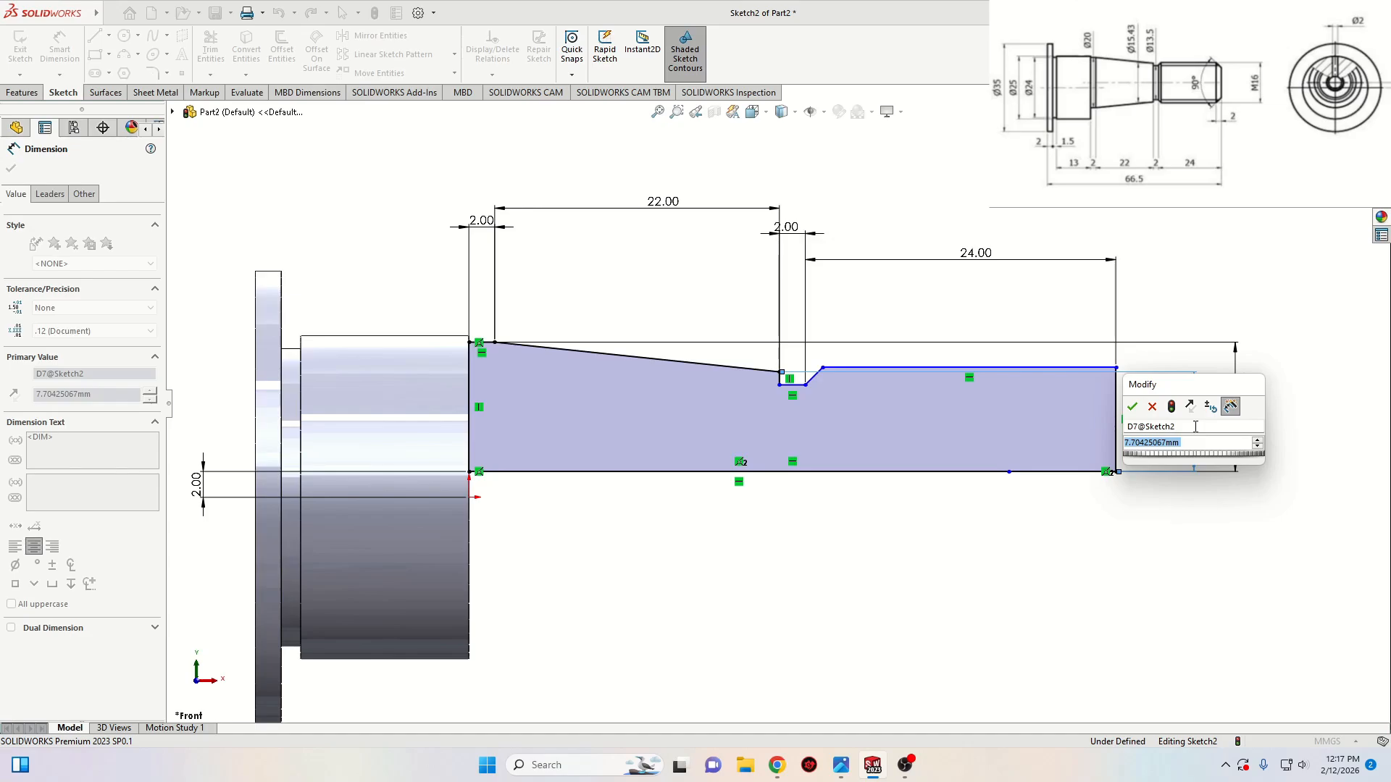
type("15.43/2")
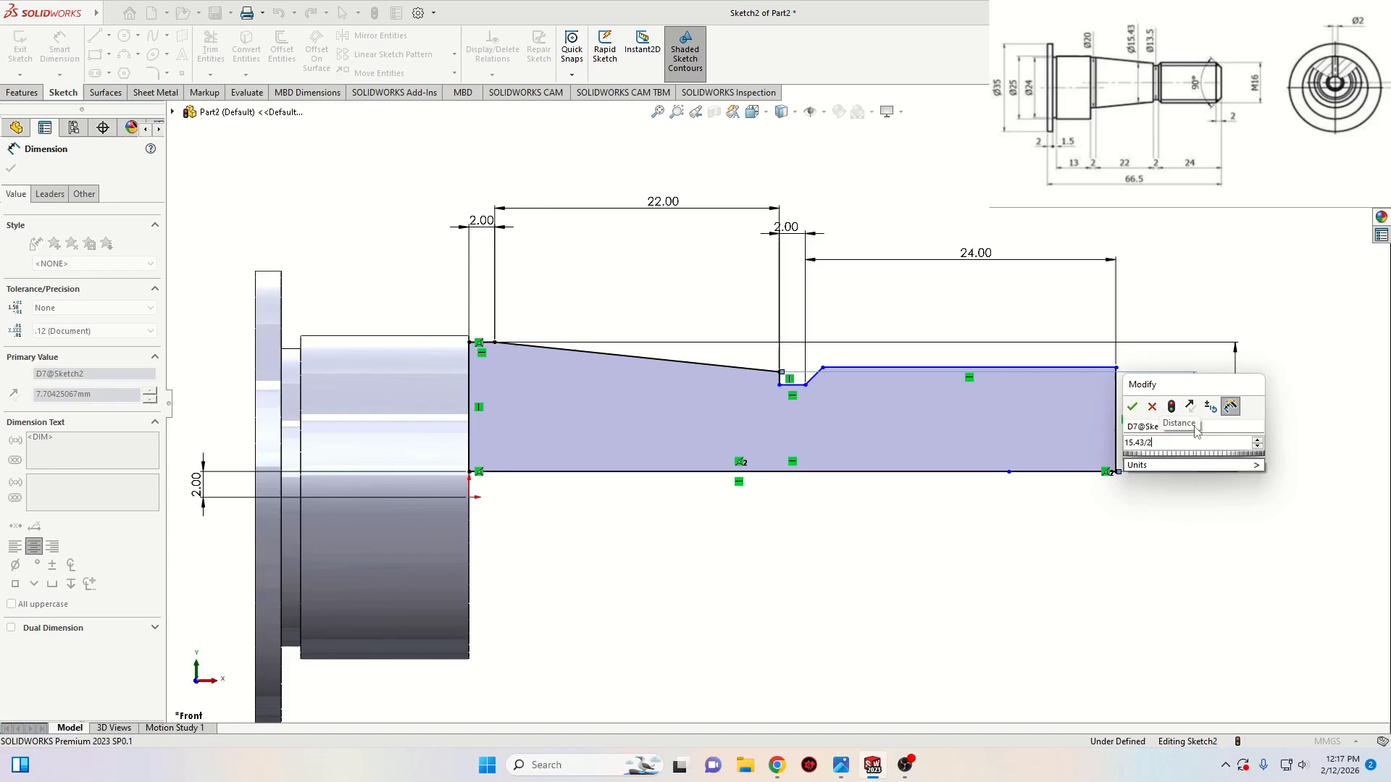
key("Return")
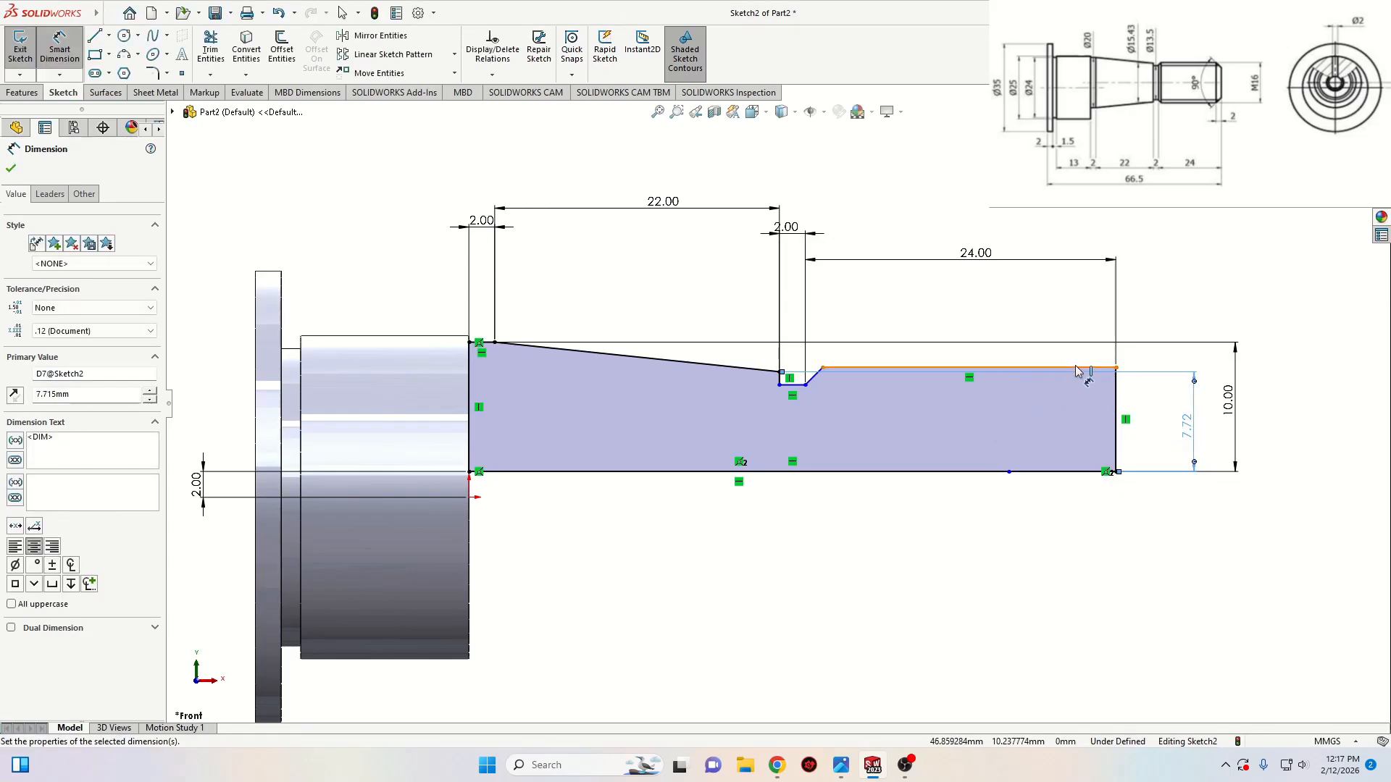
Dimension the vertical end edge of the thread section as 8 mm
left_click(1117, 410)
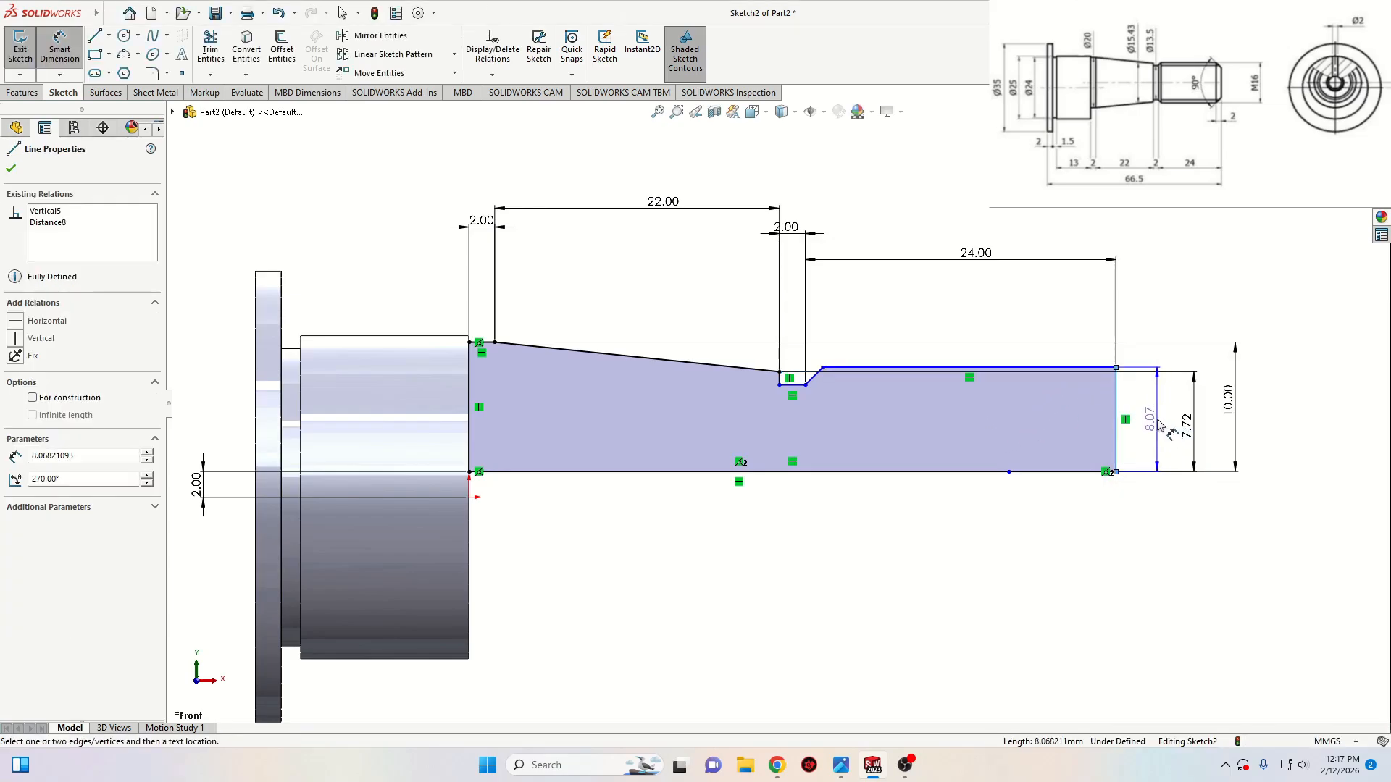
left_click(1160, 425)
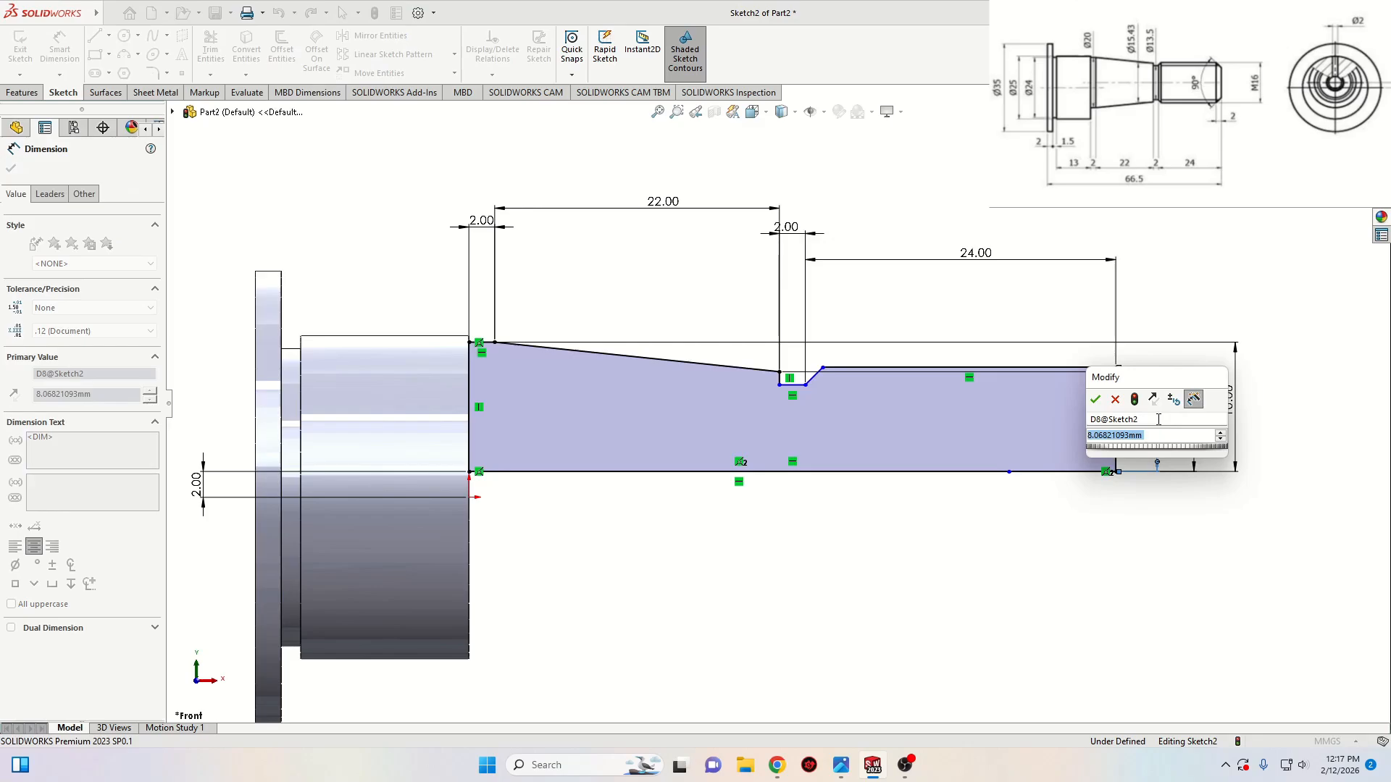
type("8")
key("Return")
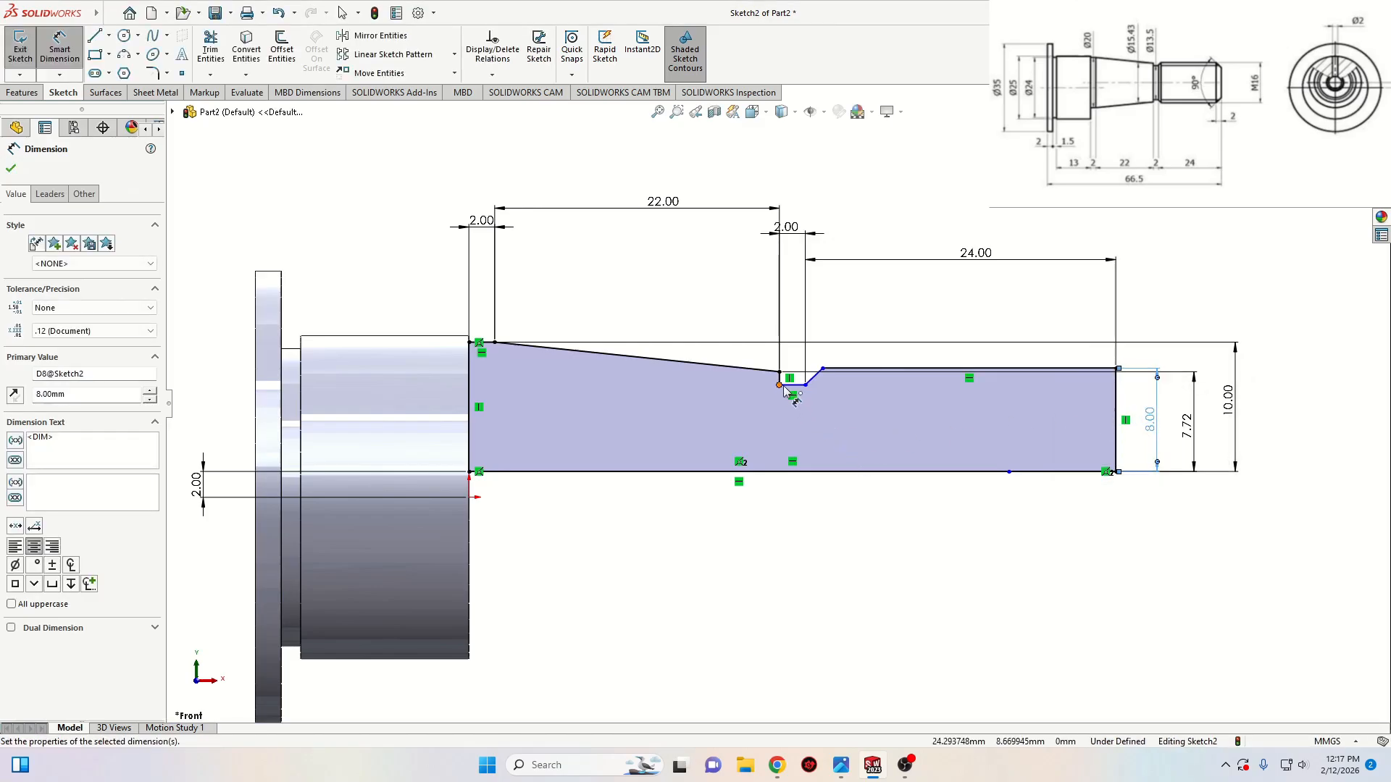
Dimension the groove floor's height above the base line as 13.5/2 mm and finish dimensioning
left_click(792, 386)
left_click(841, 472)
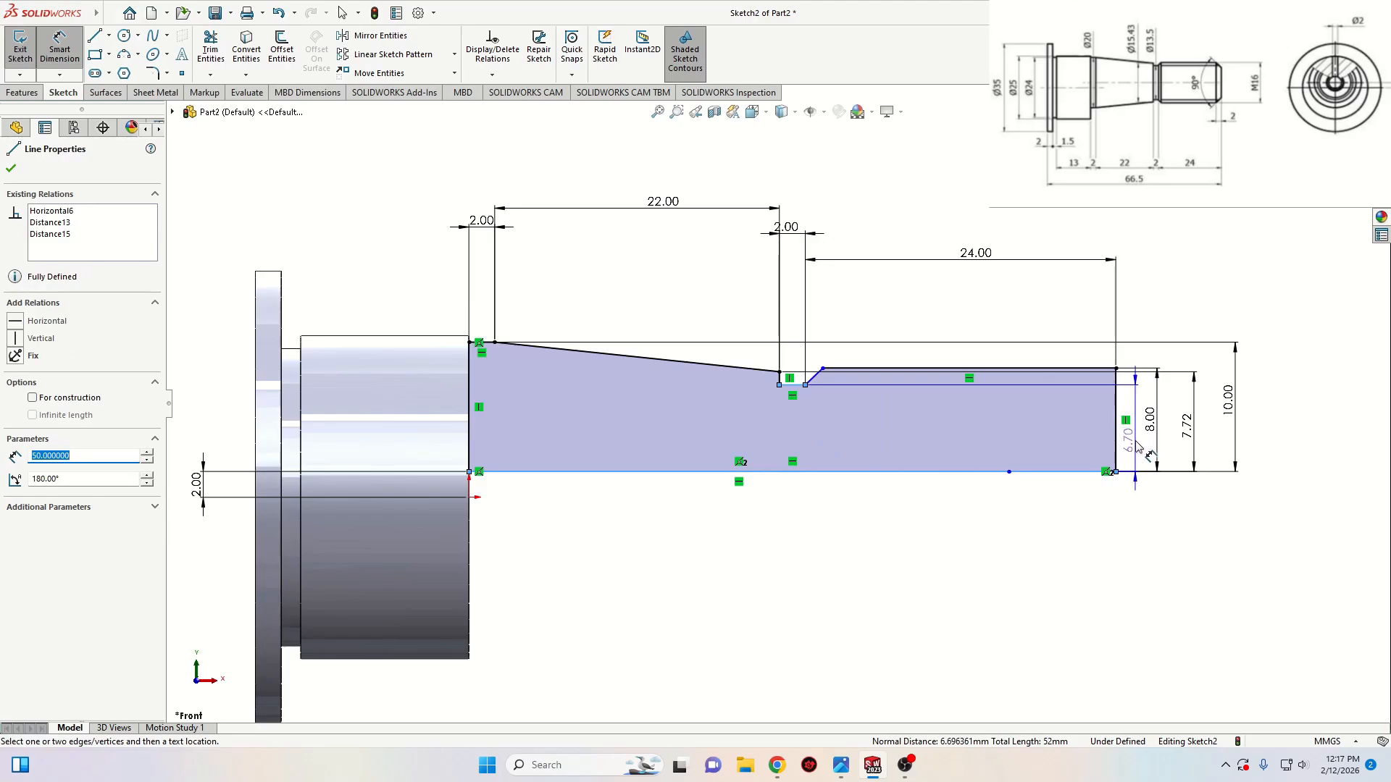
left_click(1140, 447)
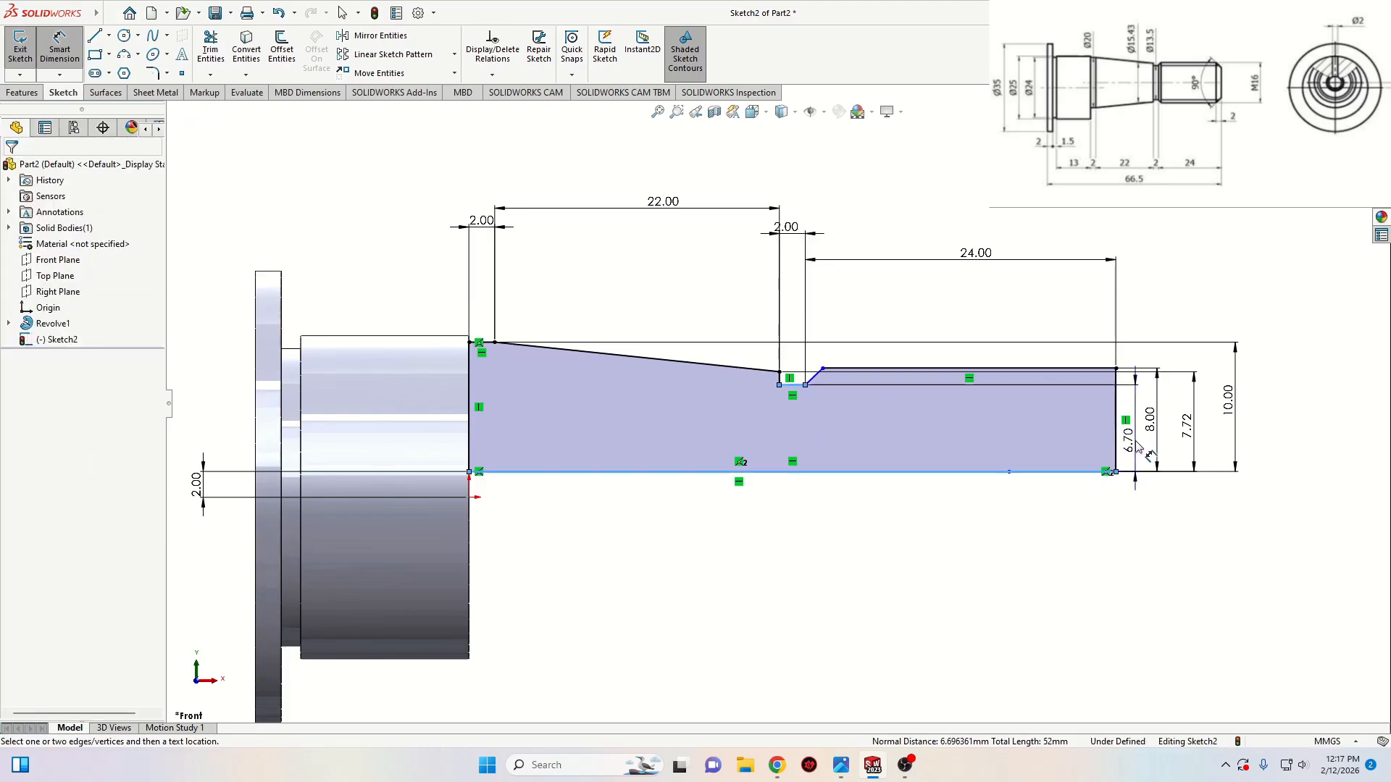
type("13")
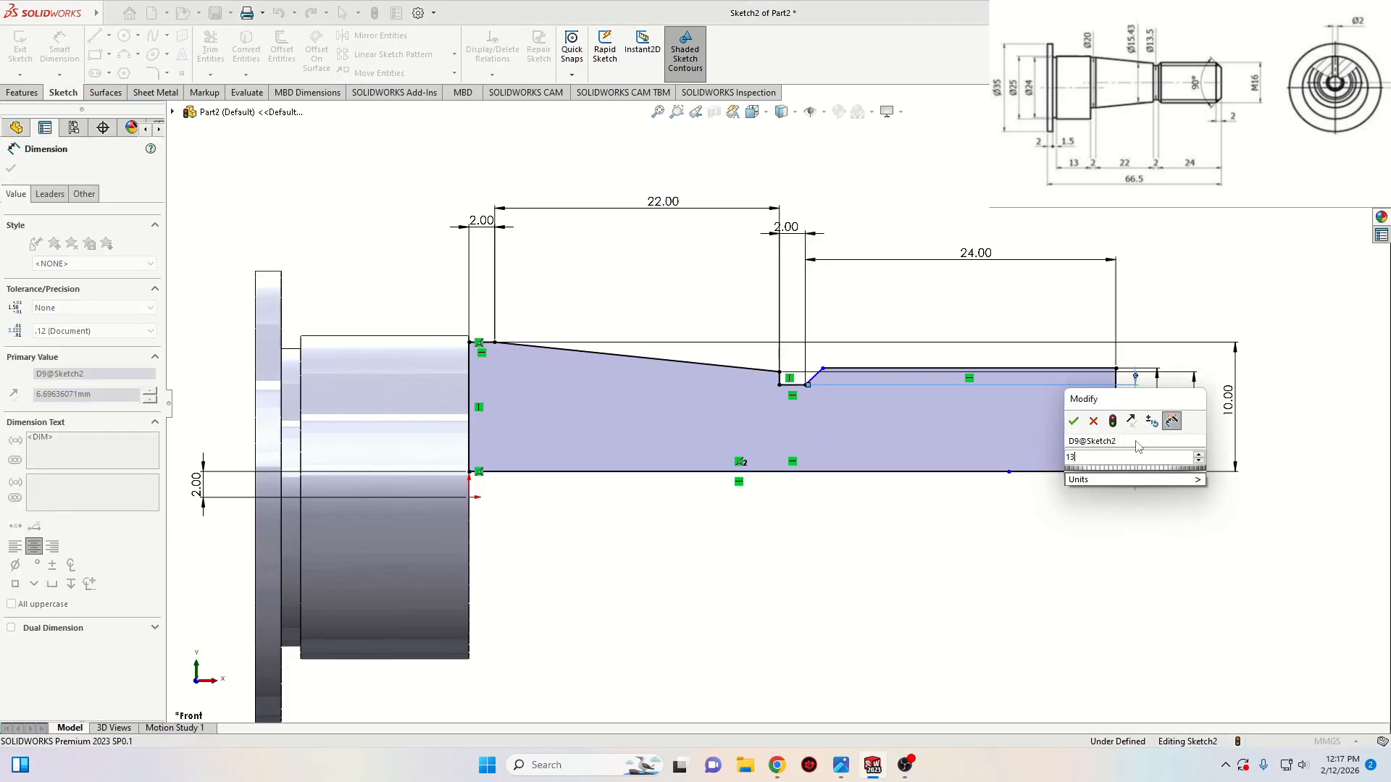
type(".5/2")
key("Return")
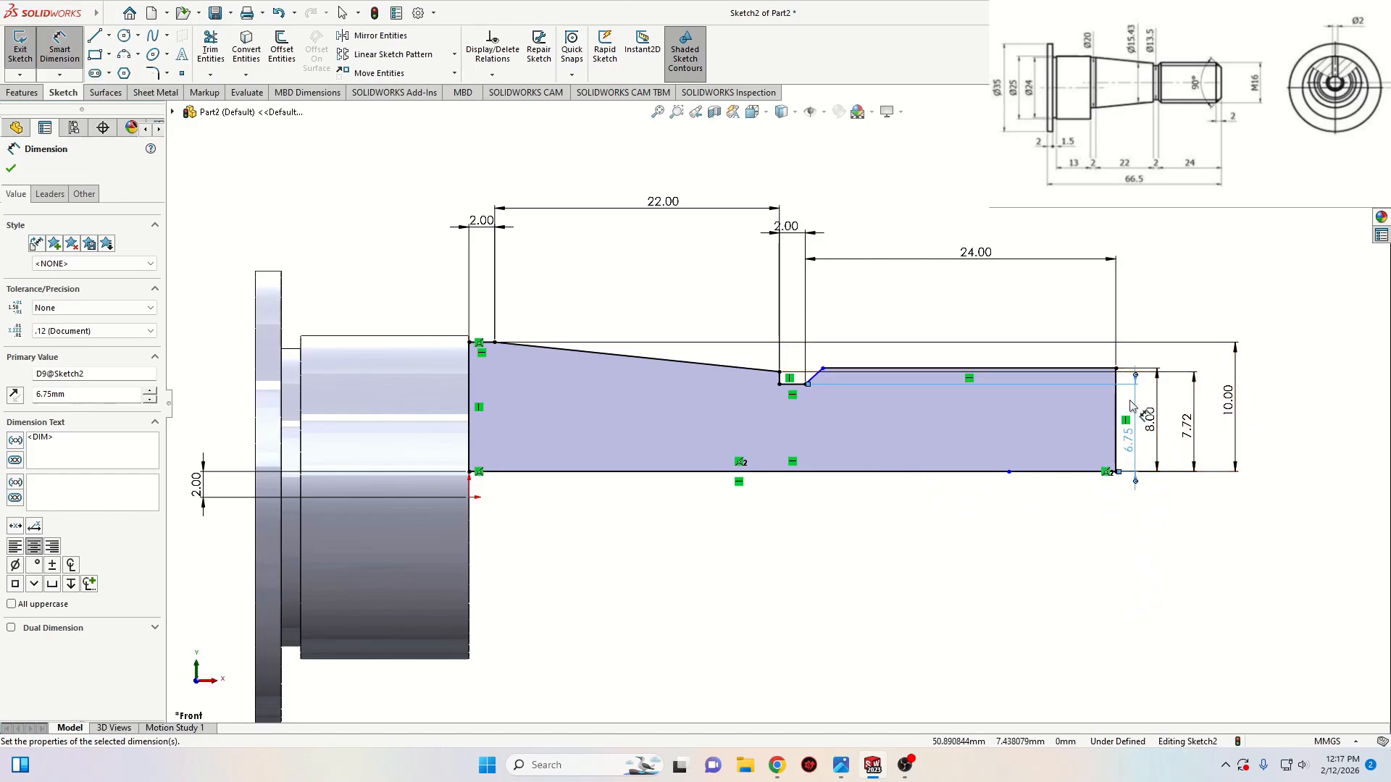
right_click(844, 519)
left_click(896, 565)
Move the upper endpoint of the groove's sloped edge along the thread edge to make the slope shallower
scroll(825, 406, "down", 2)
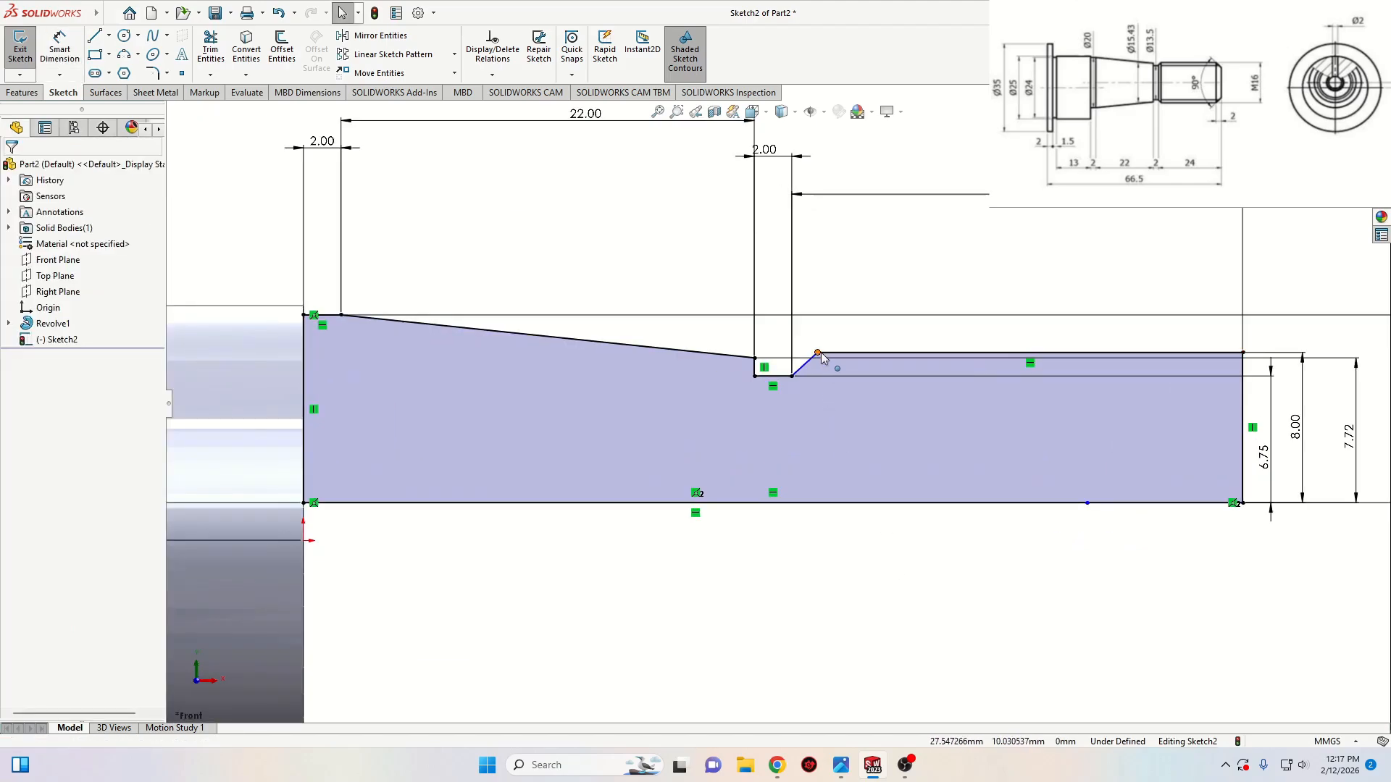
left_click_drag(818, 353, 860, 364)
left_click(688, 269)
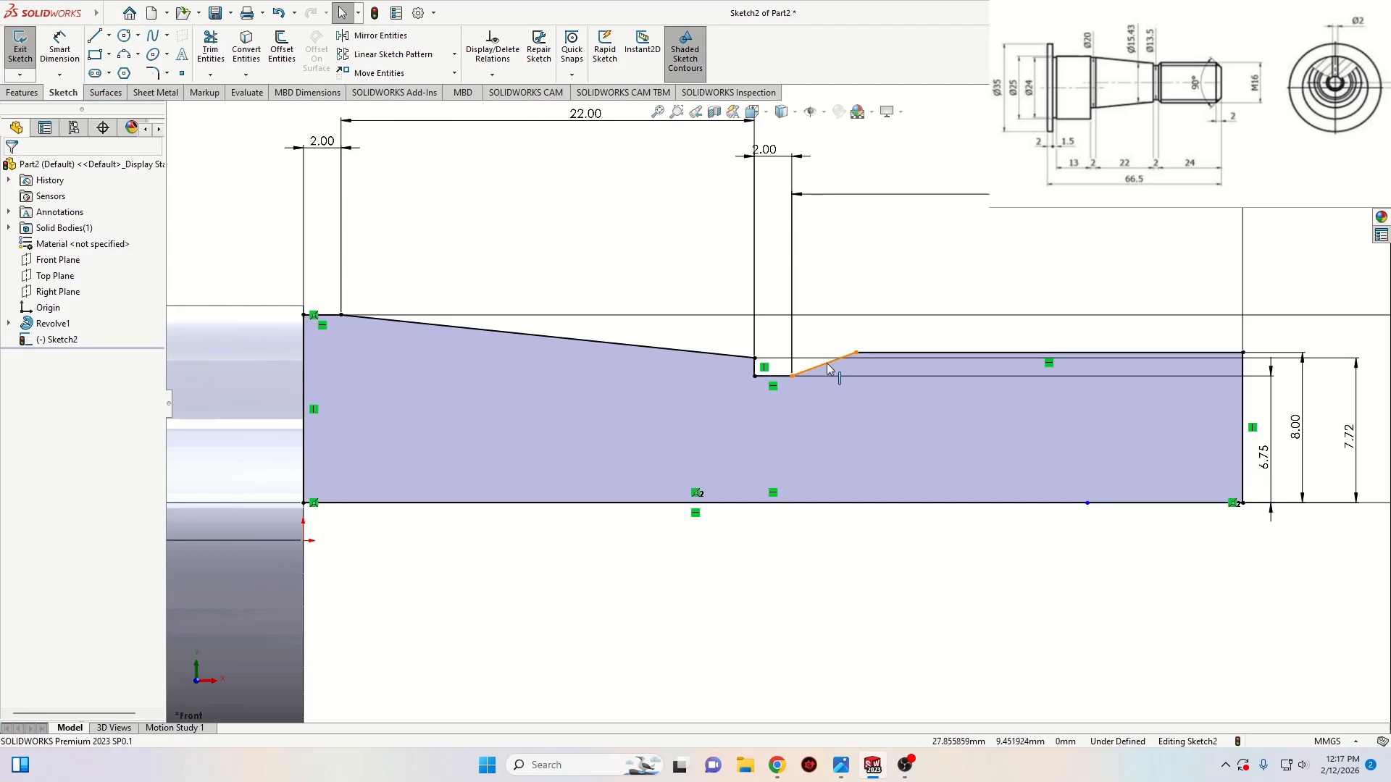
Dimension the angle between the groove's sloped edge and the groove floor as 45 degrees, then finish dimensioning
left_click(59, 49)
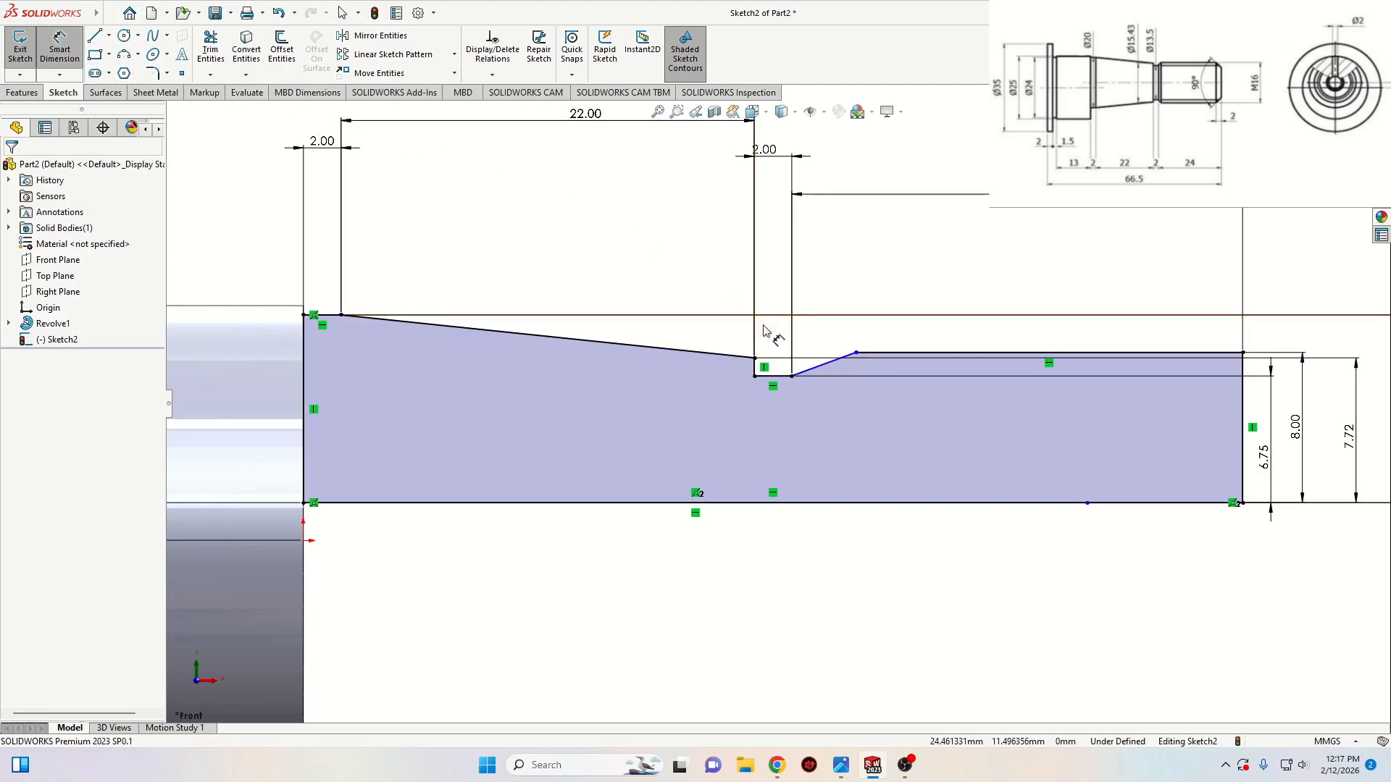
left_click(795, 378)
left_click(777, 376)
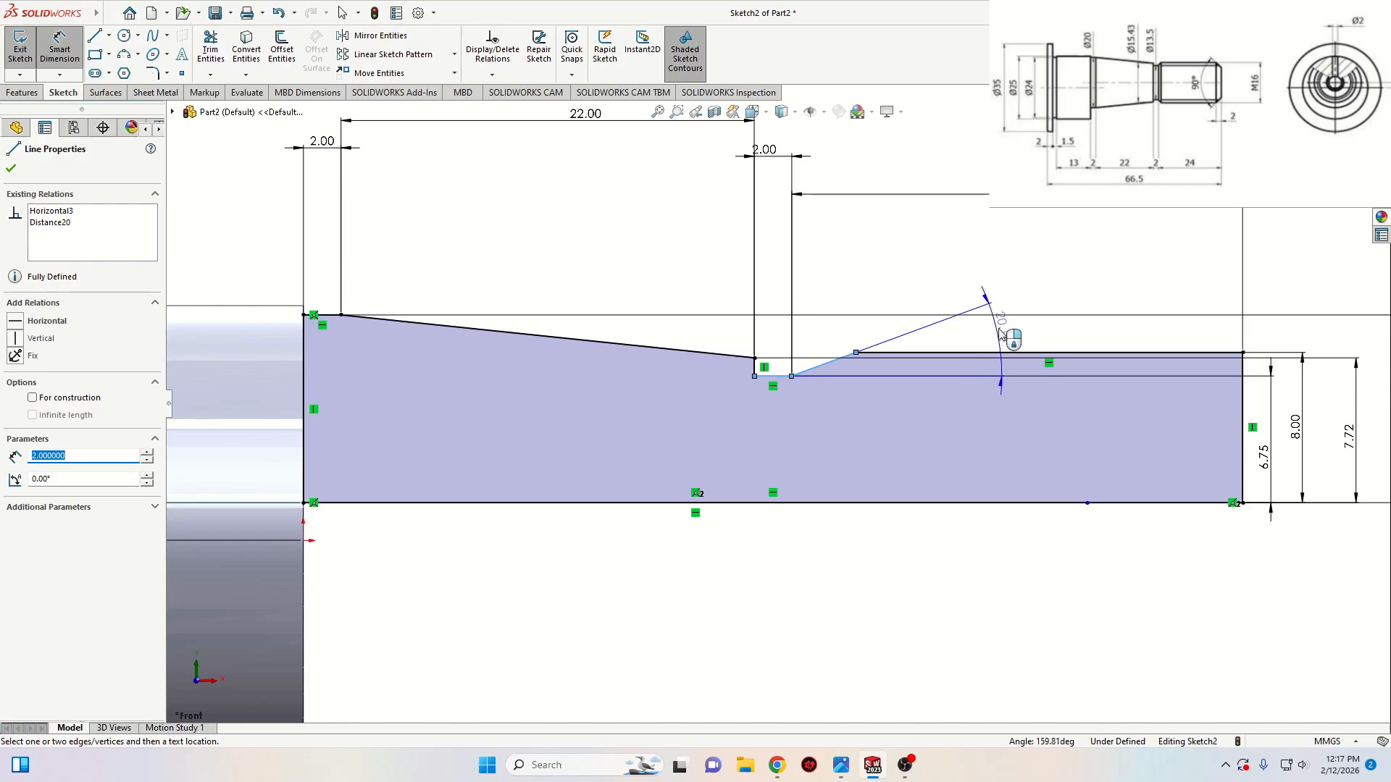
left_click(1003, 383)
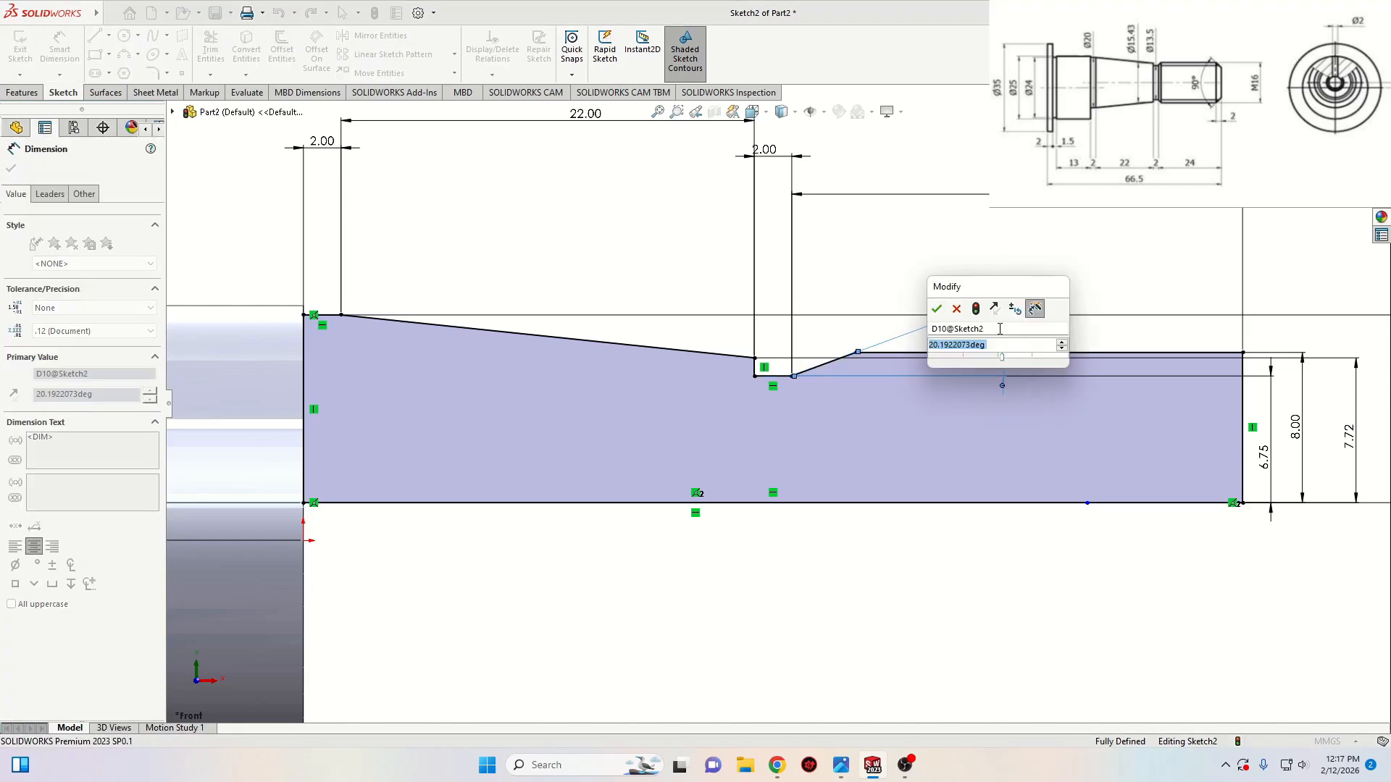
type("45")
key("Return")
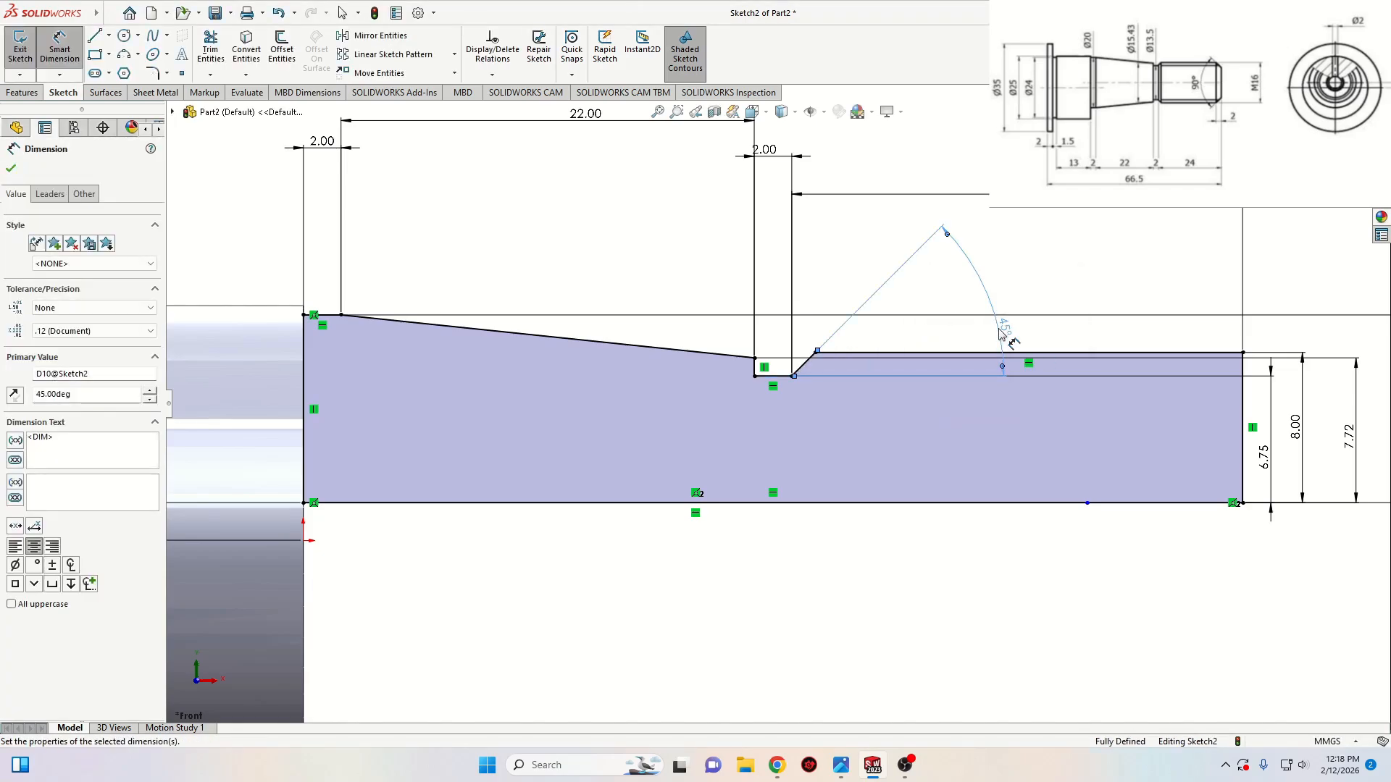
key("f")
right_click(1104, 208)
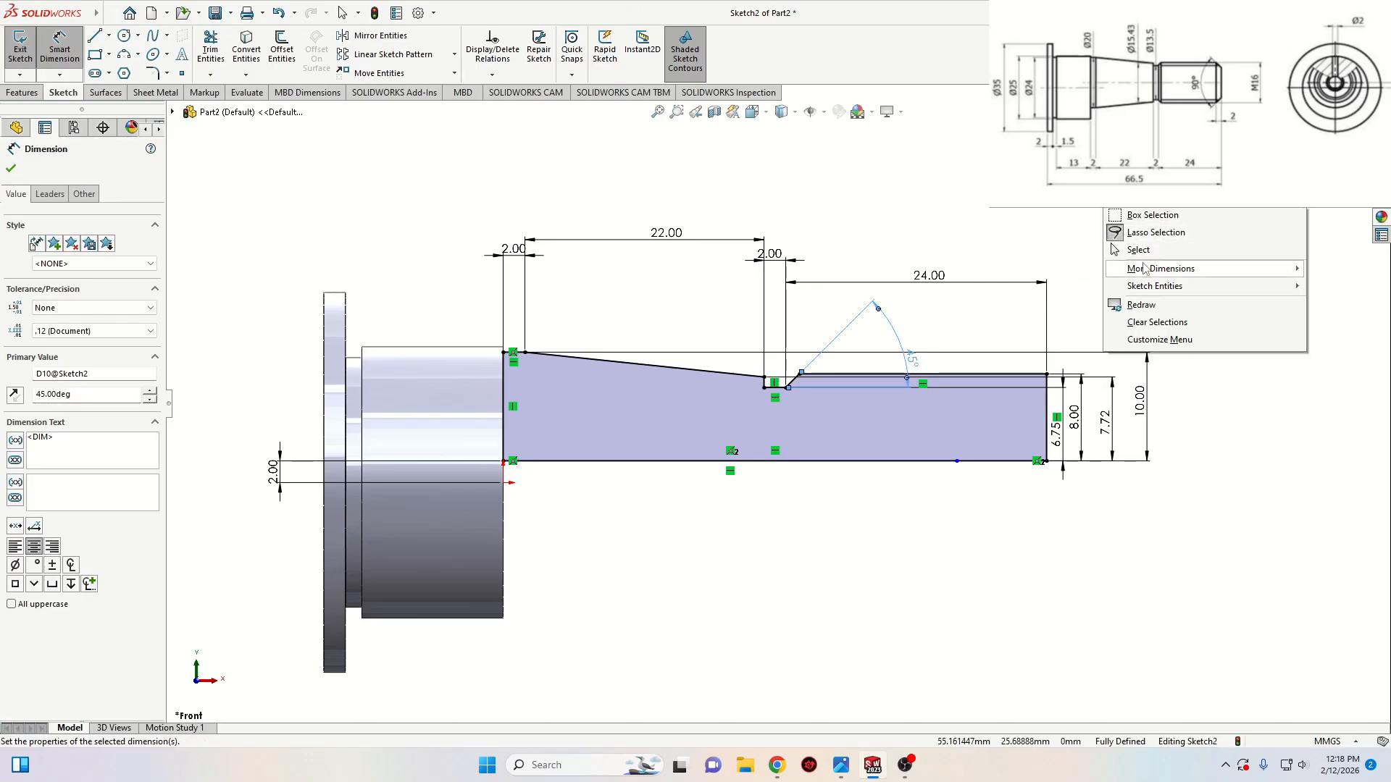
left_click(1144, 250)
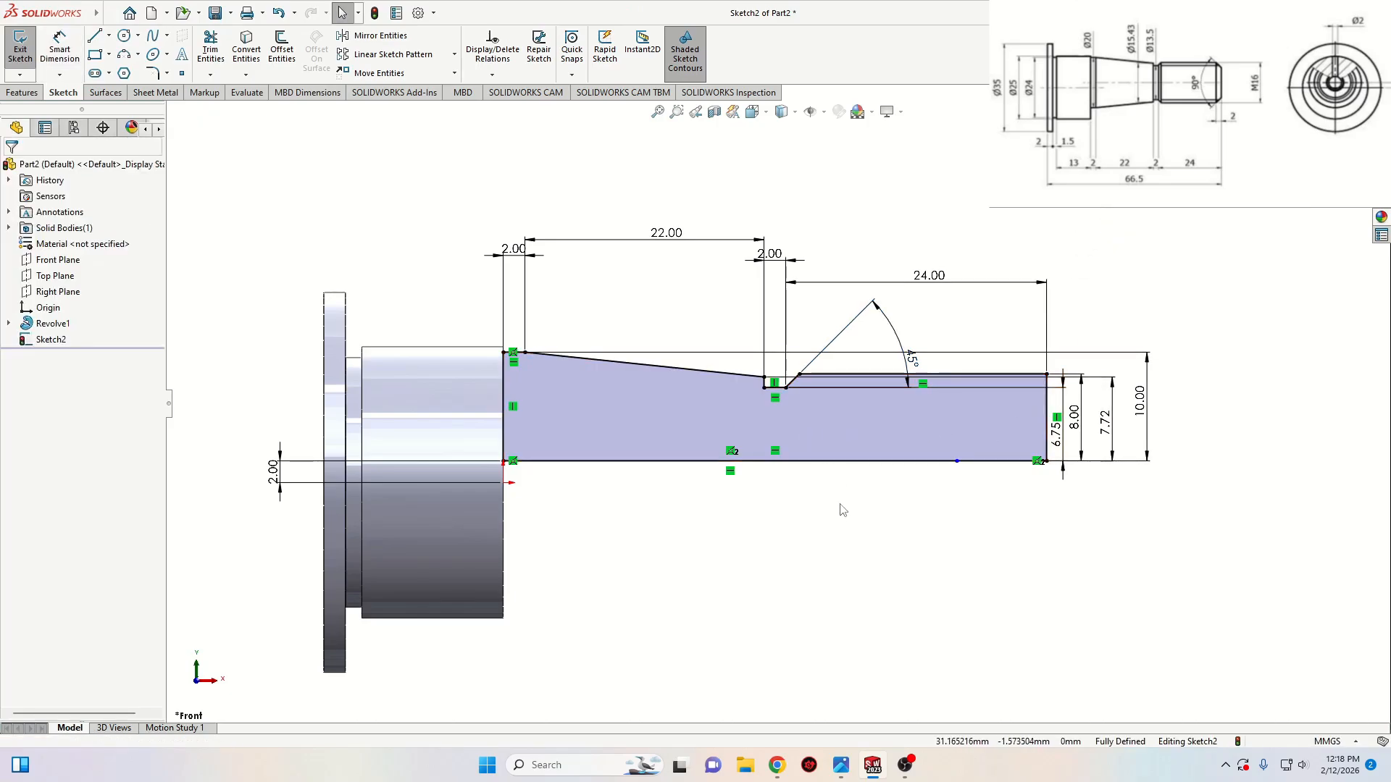
Revolve the shank profile 360 degrees about the horizontal centerline, merging it with the flange body
left_click(22, 92)
left_click(71, 45)
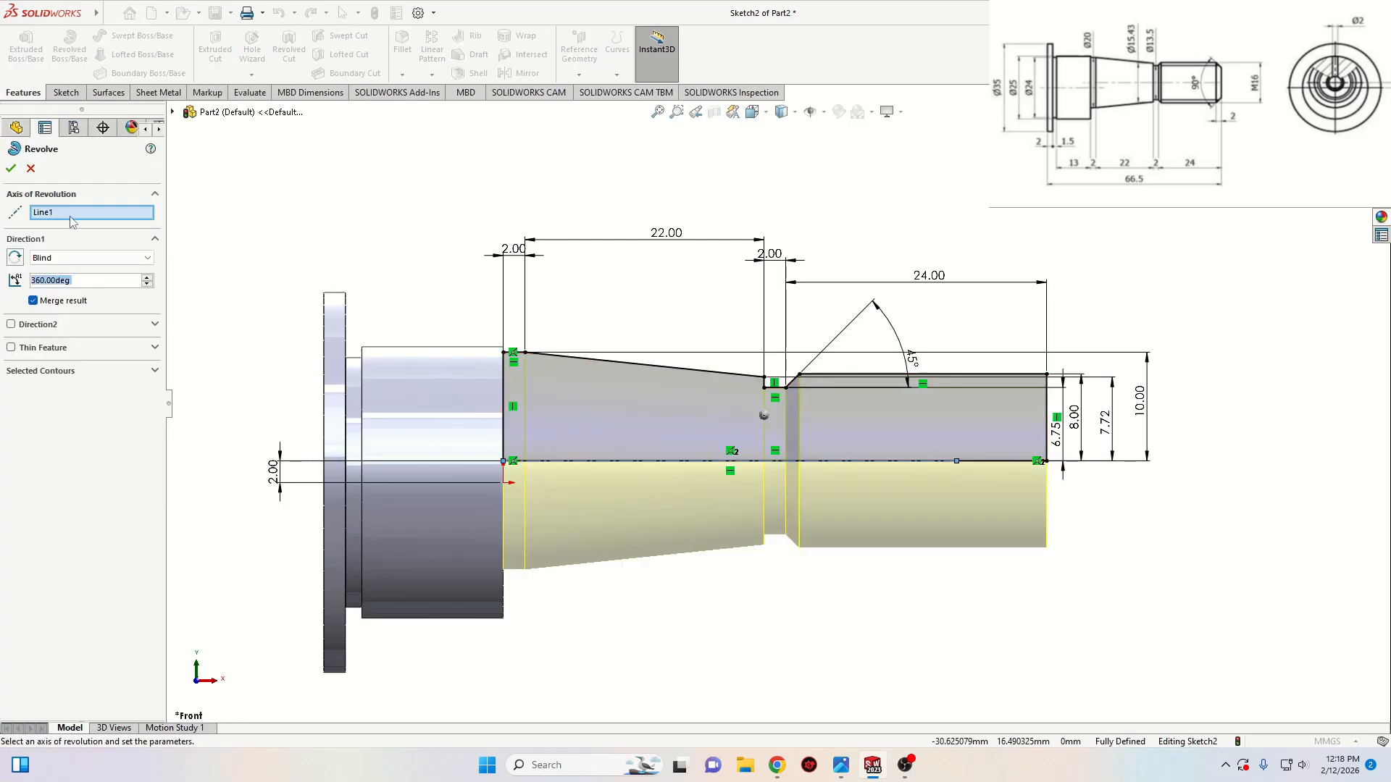
left_click(11, 169)
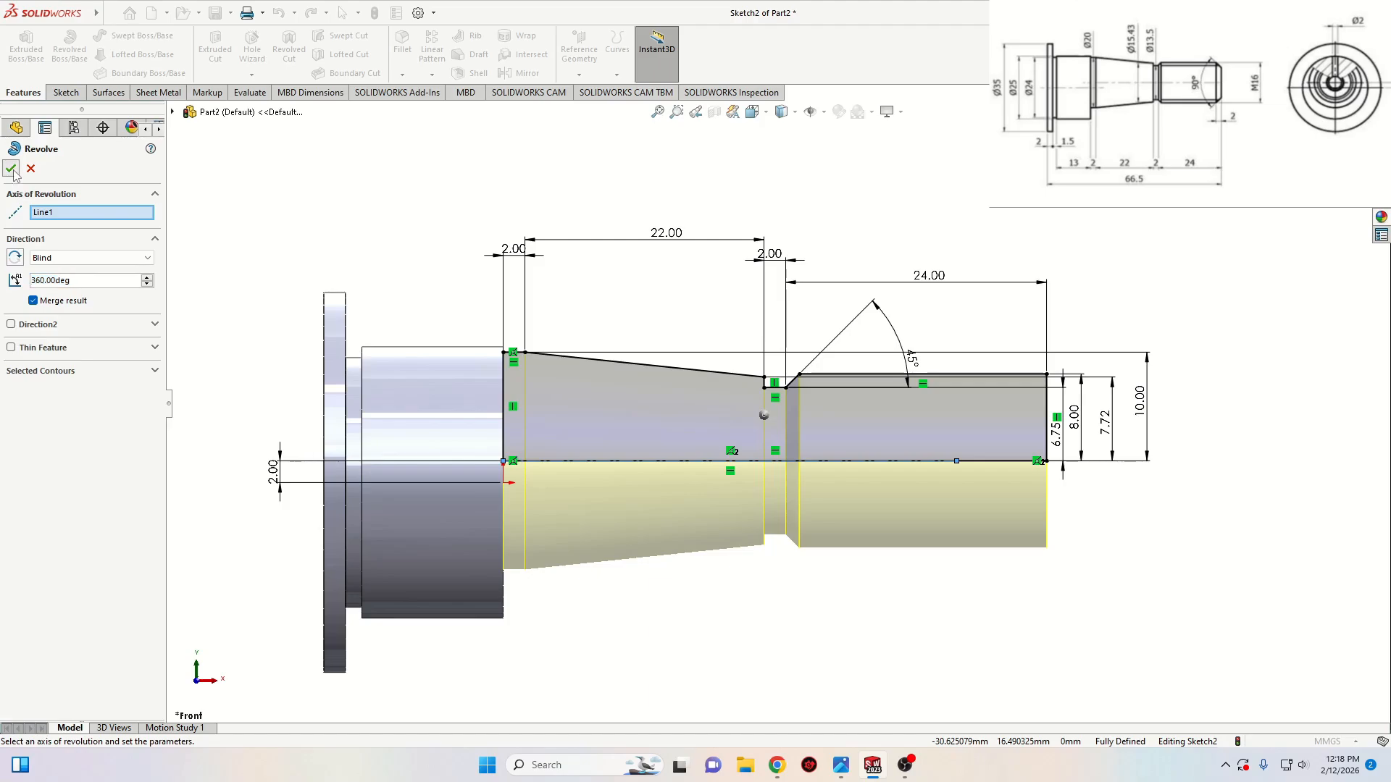
Chamfer the outer circular edge of the shank's free end with a 2 mm distance and a 45-degree angle
middle_click_drag(728, 400, 667, 503)
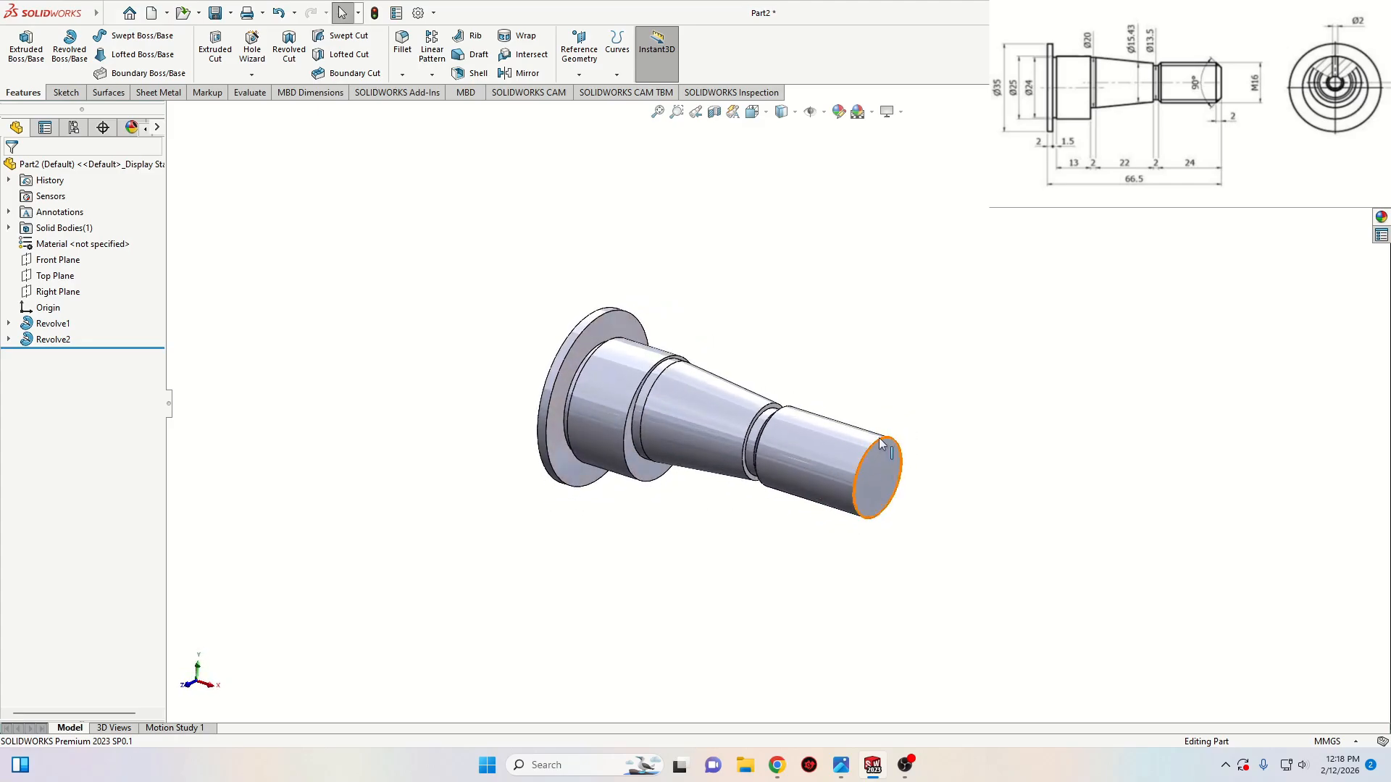
left_click(402, 73)
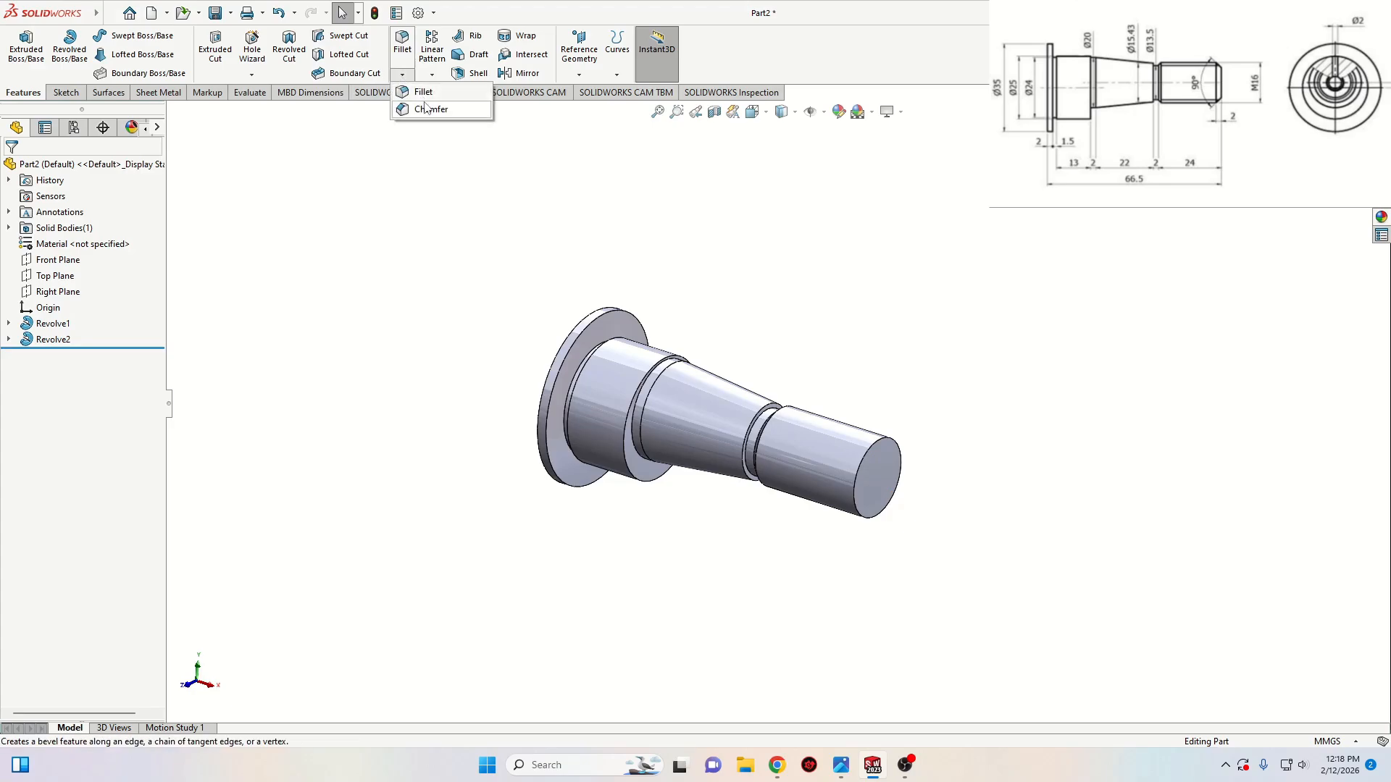
left_click(426, 116)
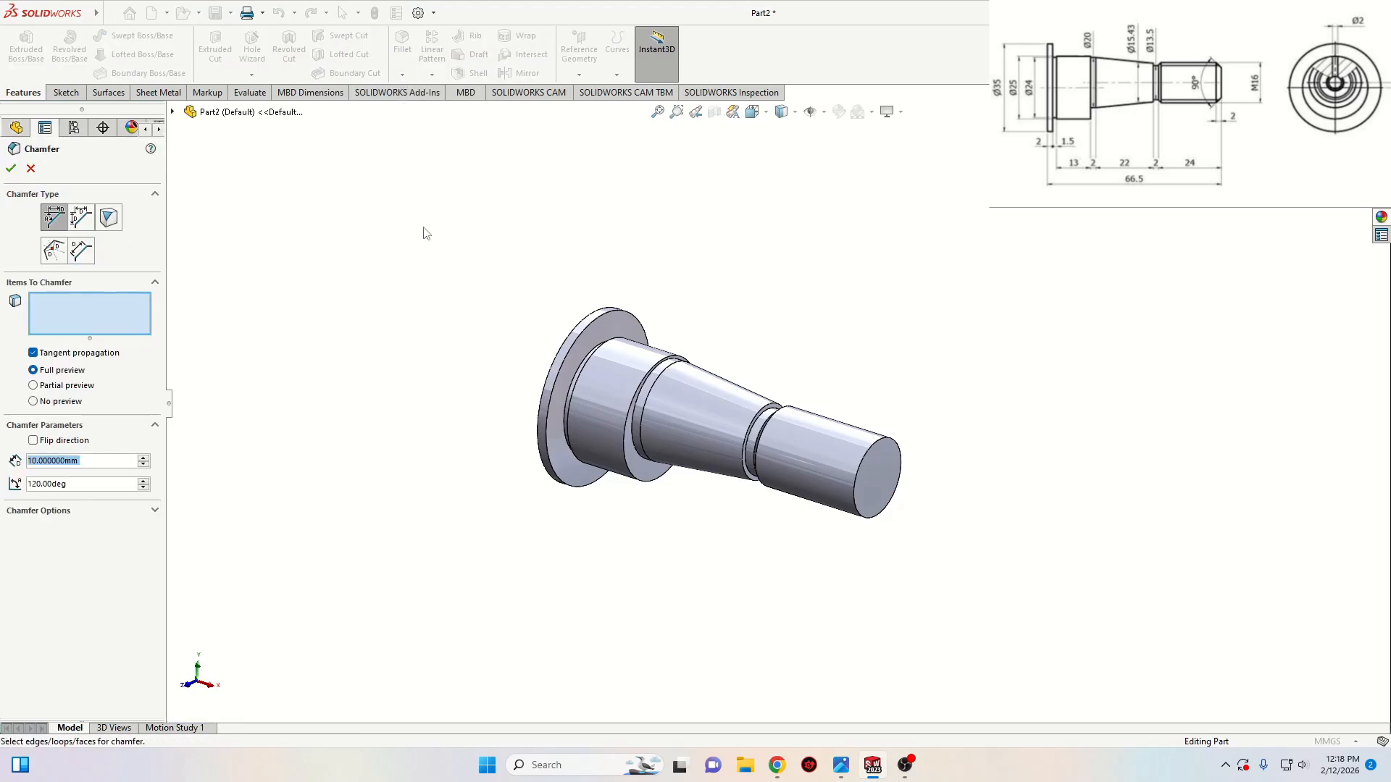
type("2")
key("Return")
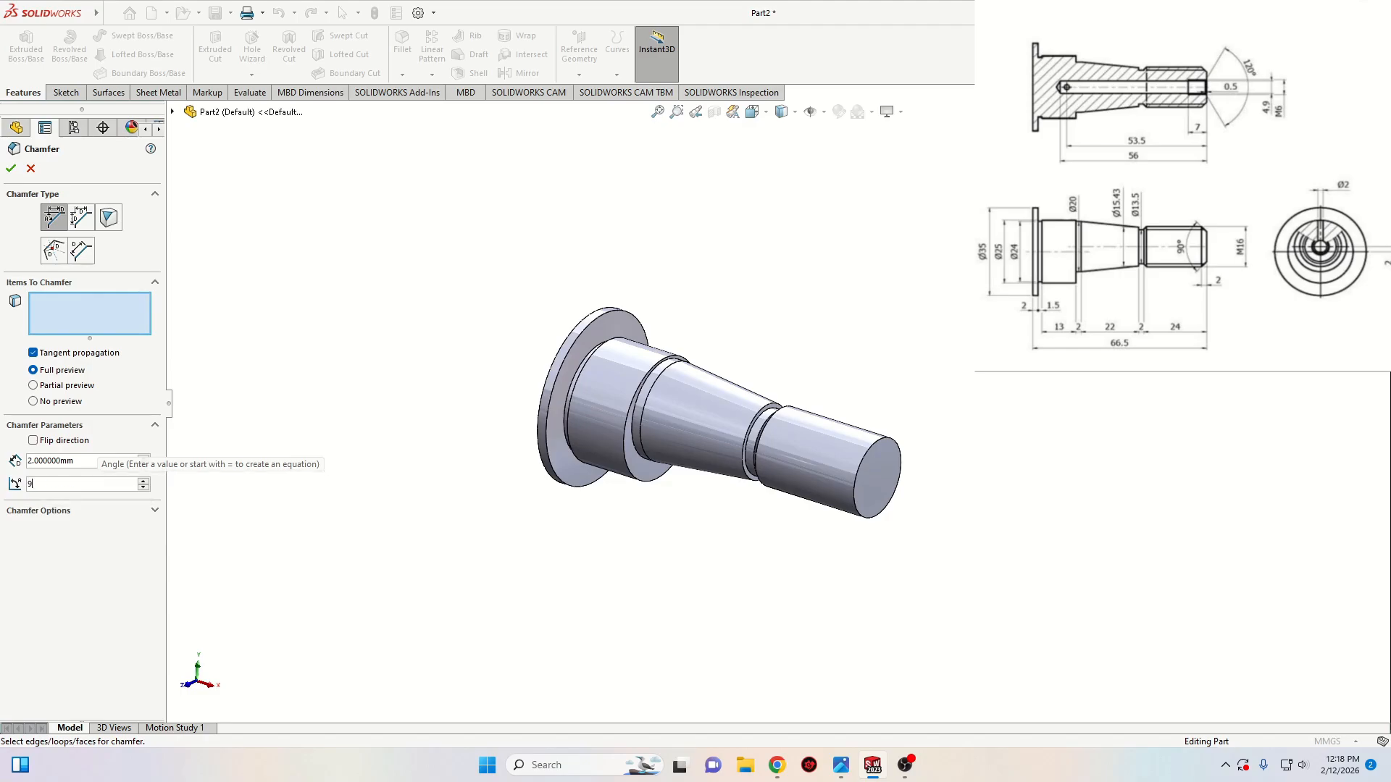
type("90")
key("Return")
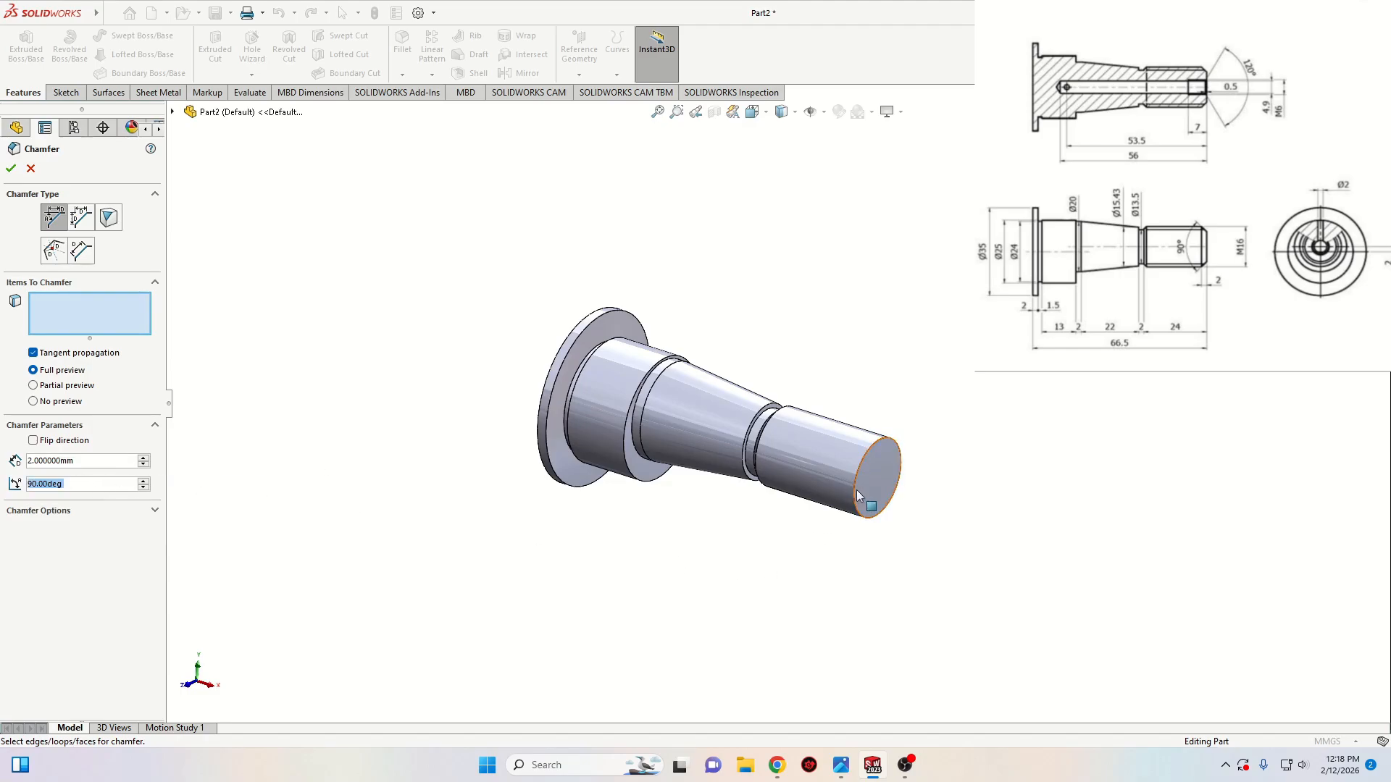
left_click(867, 450)
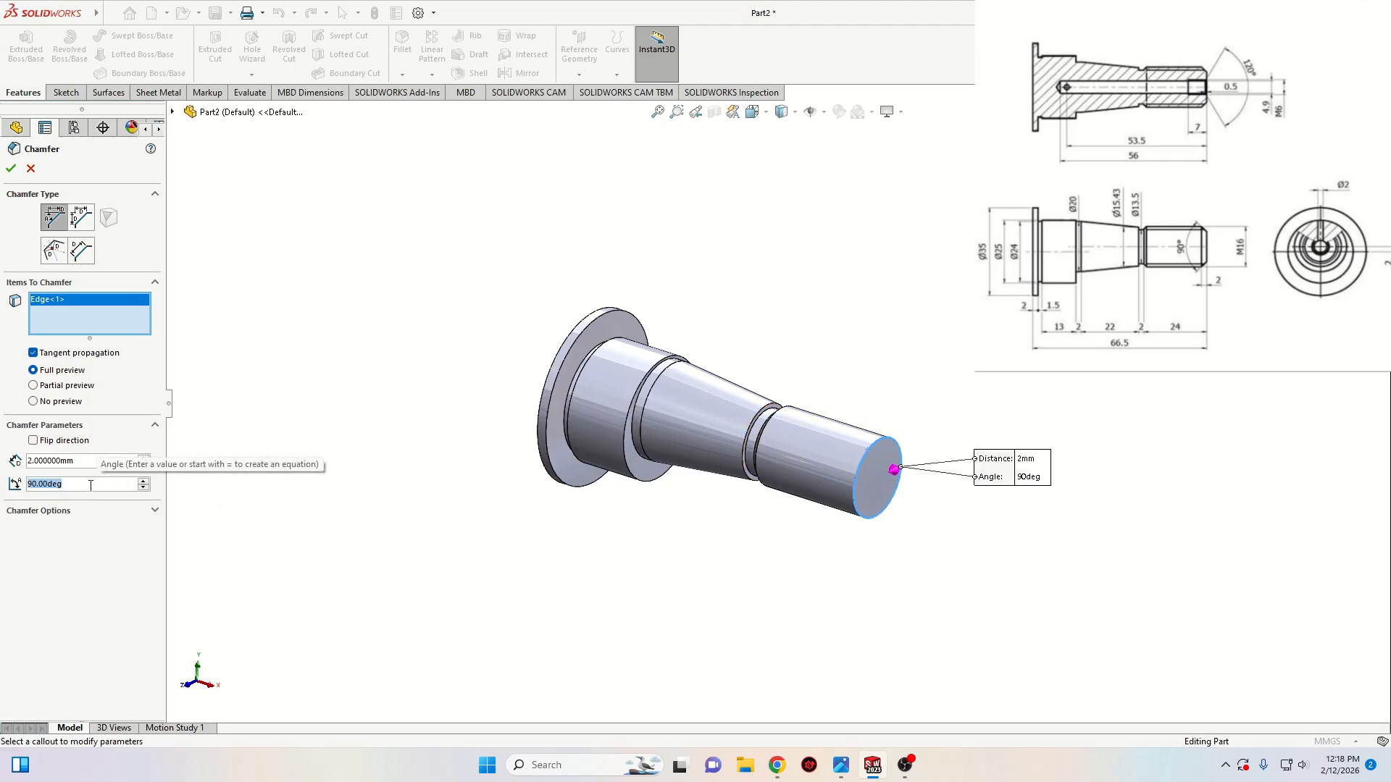
type("45")
key("Return")
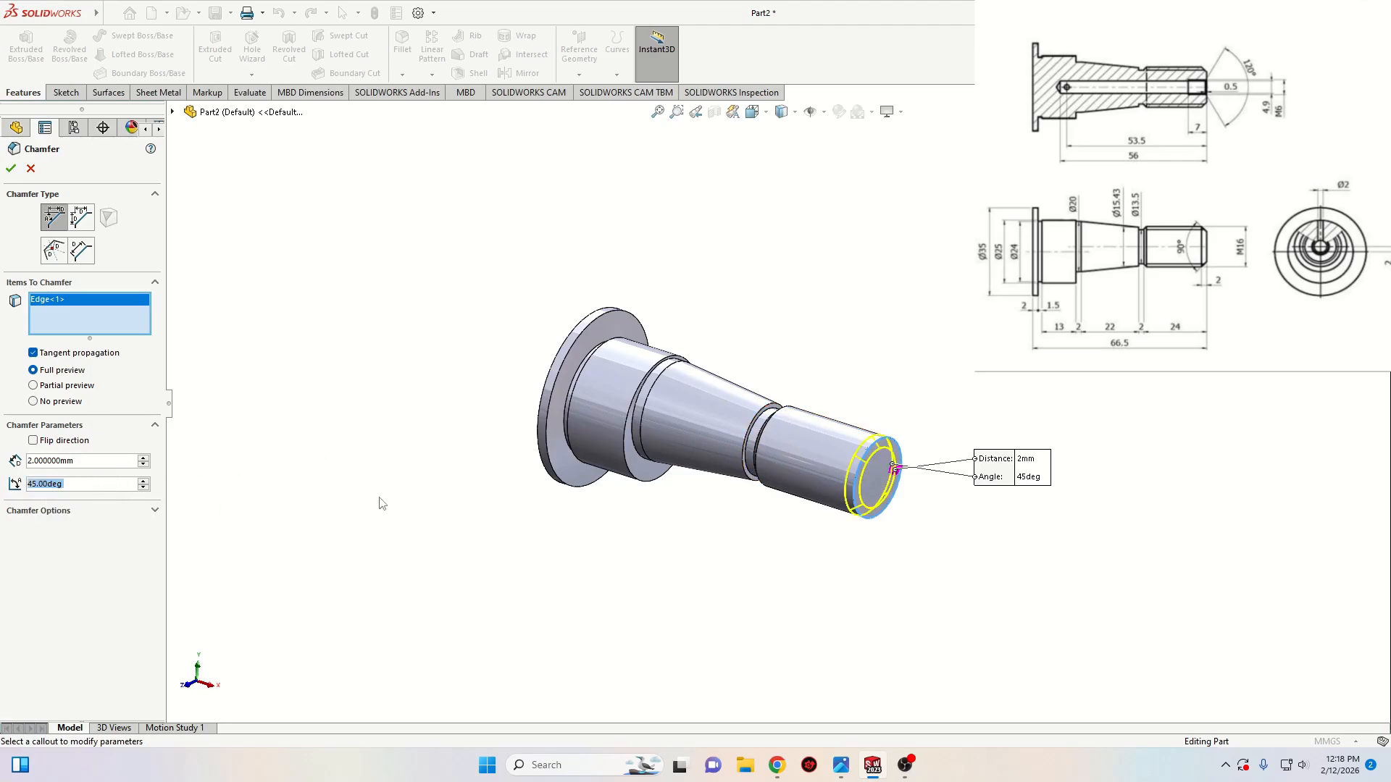
left_click(11, 169)
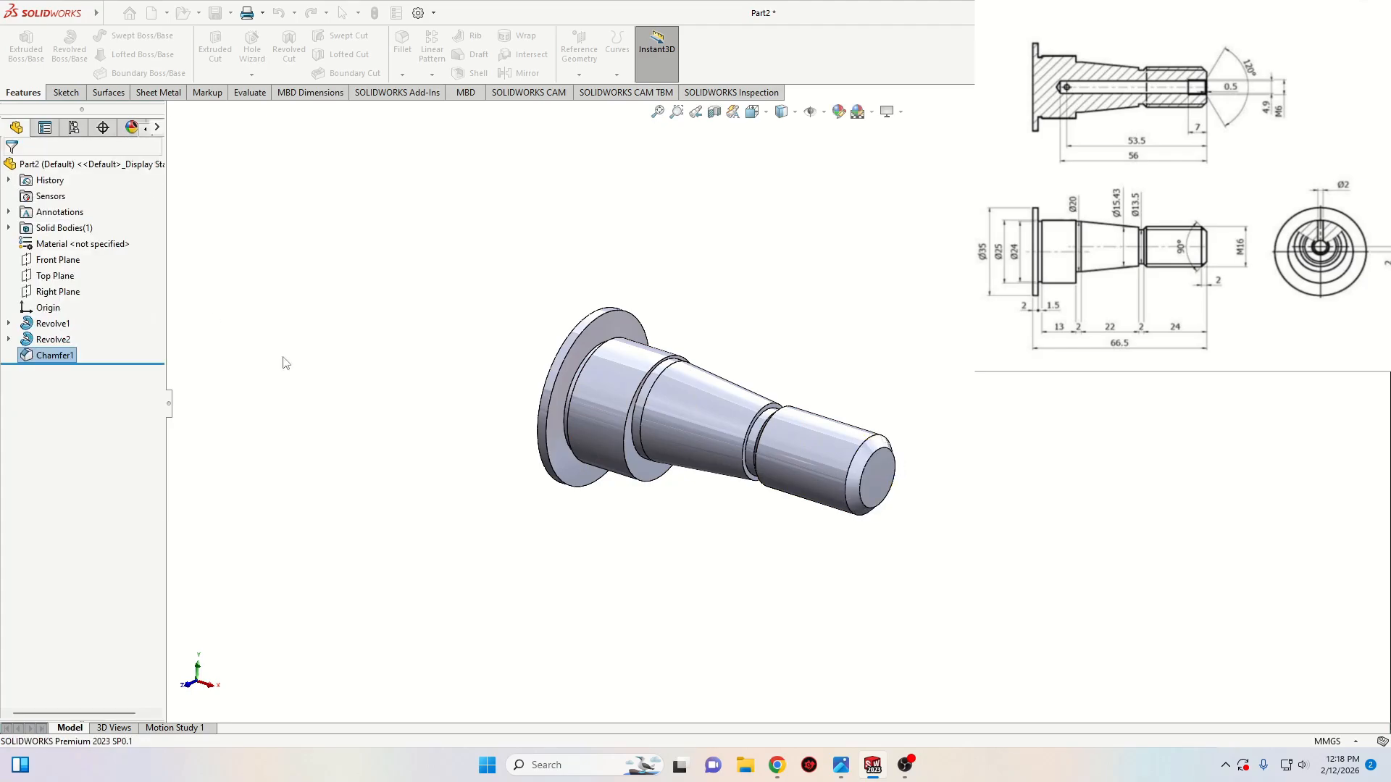
Specify a blind ANSI Metric drill-size hole of Ø4.9, 56 mm deep up to the shoulder
middle_click_drag(512, 563, 672, 526)
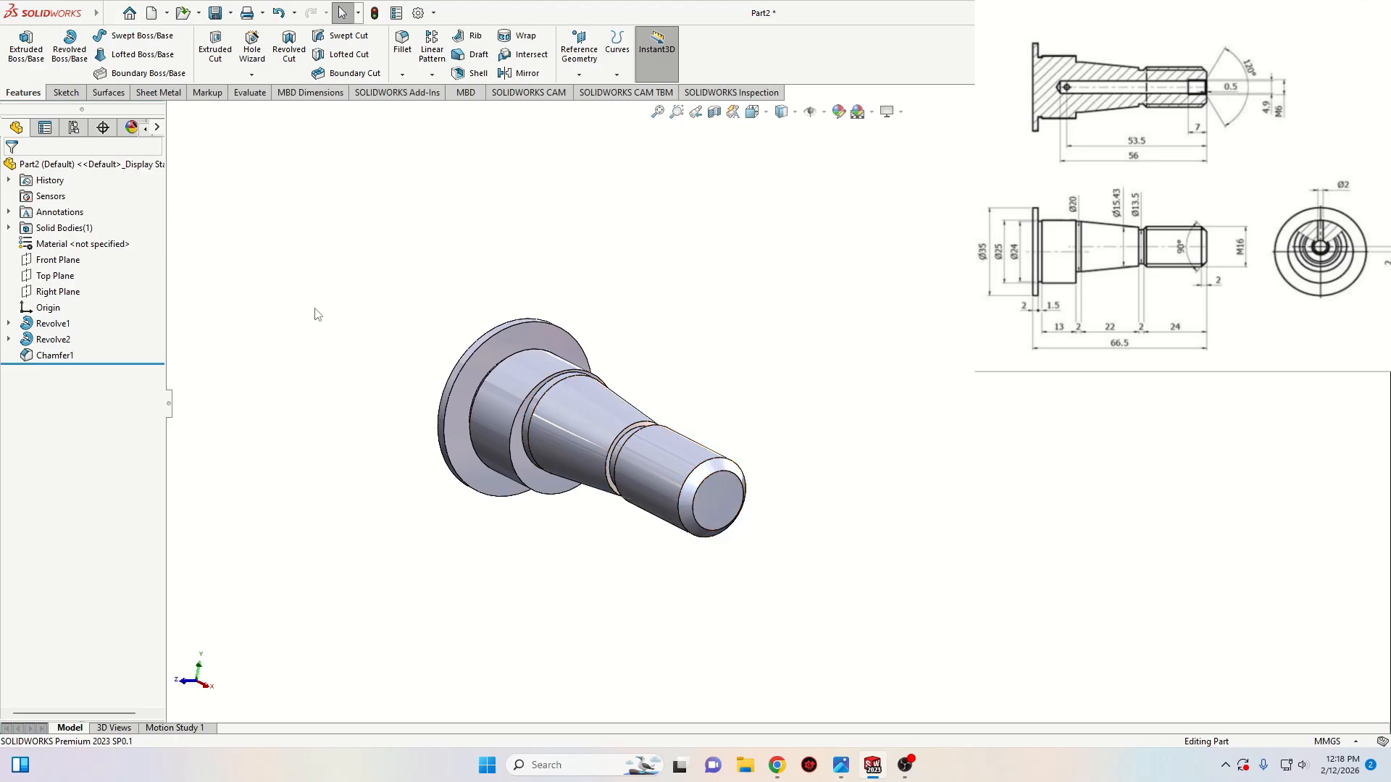
left_click(252, 47)
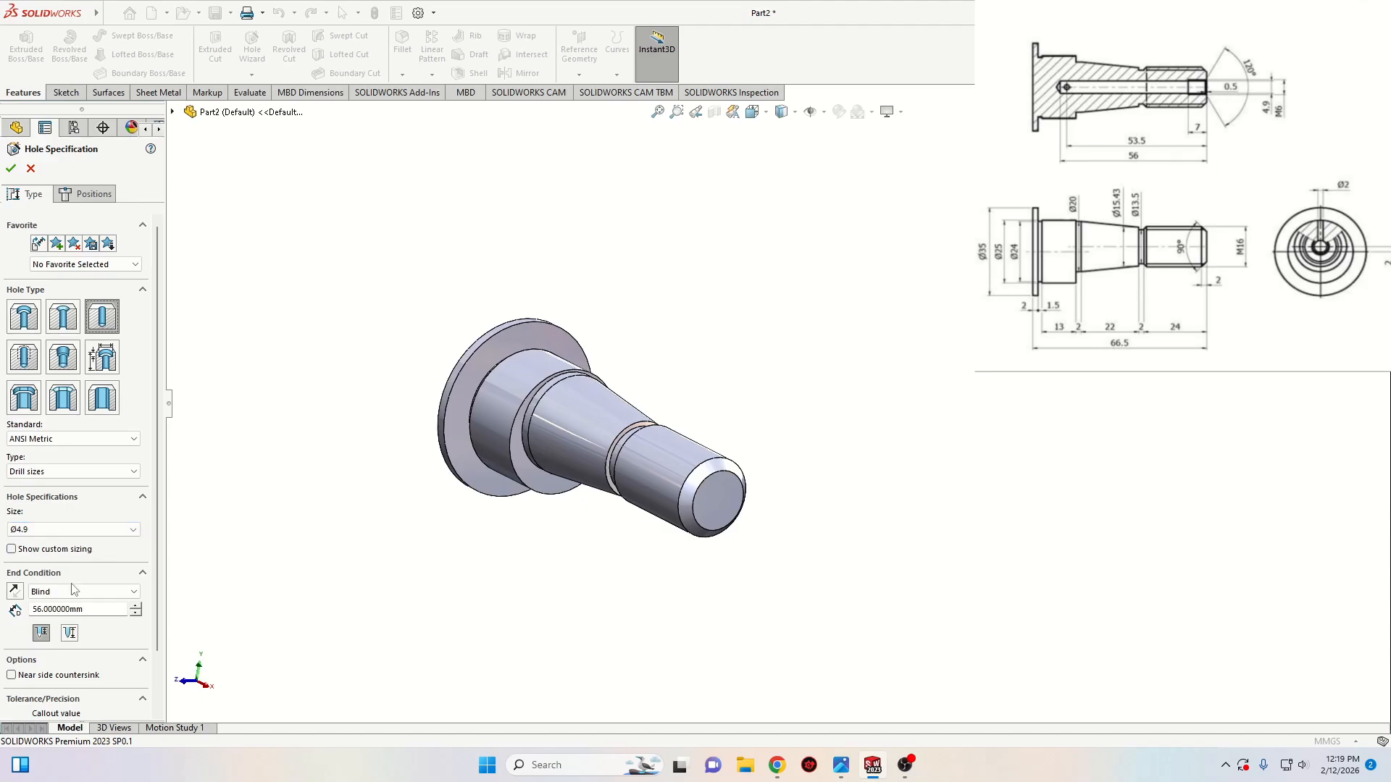
left_click(42, 634)
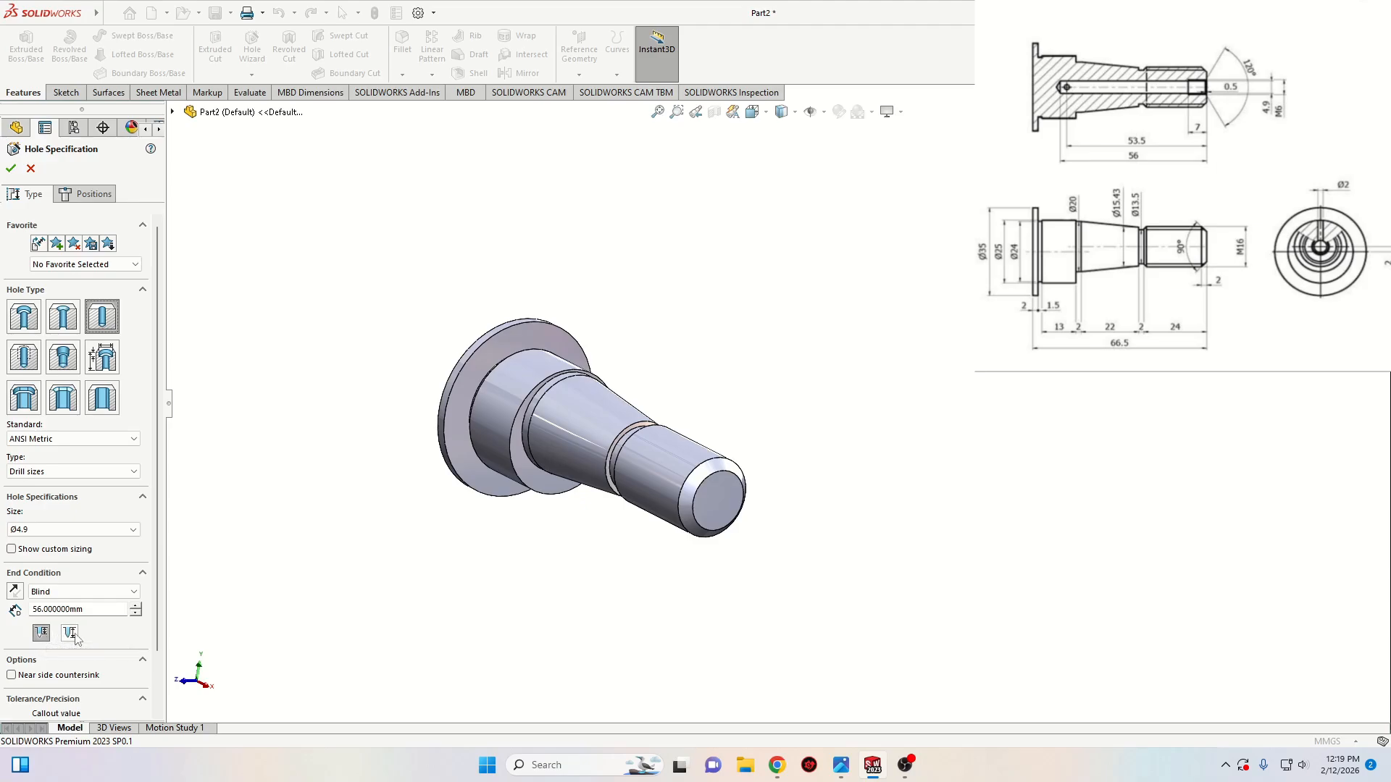
scroll(153, 700, "down", 2)
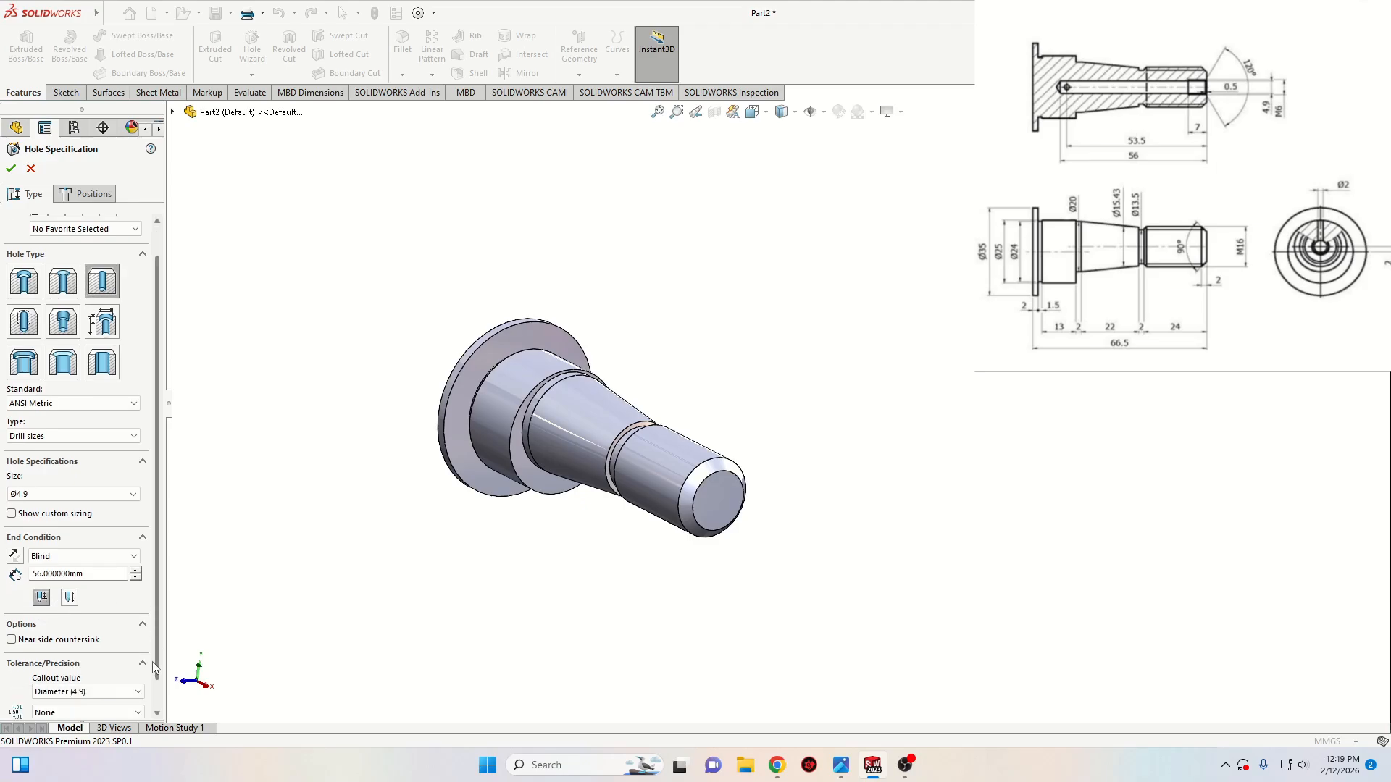
scroll(154, 700, "up", 2)
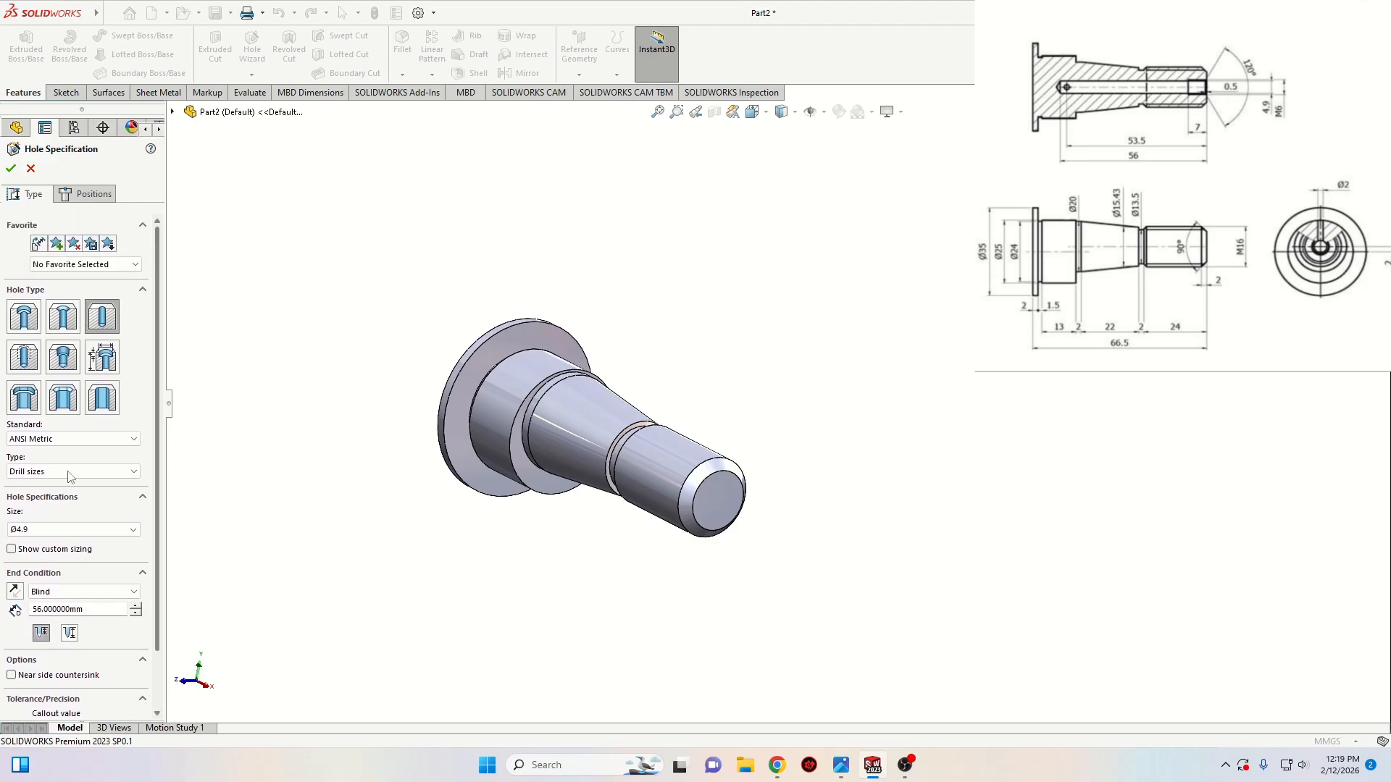
Place the drilled hole at the centre of the chamfered end face using a 3D sketch and create it
left_click(87, 194)
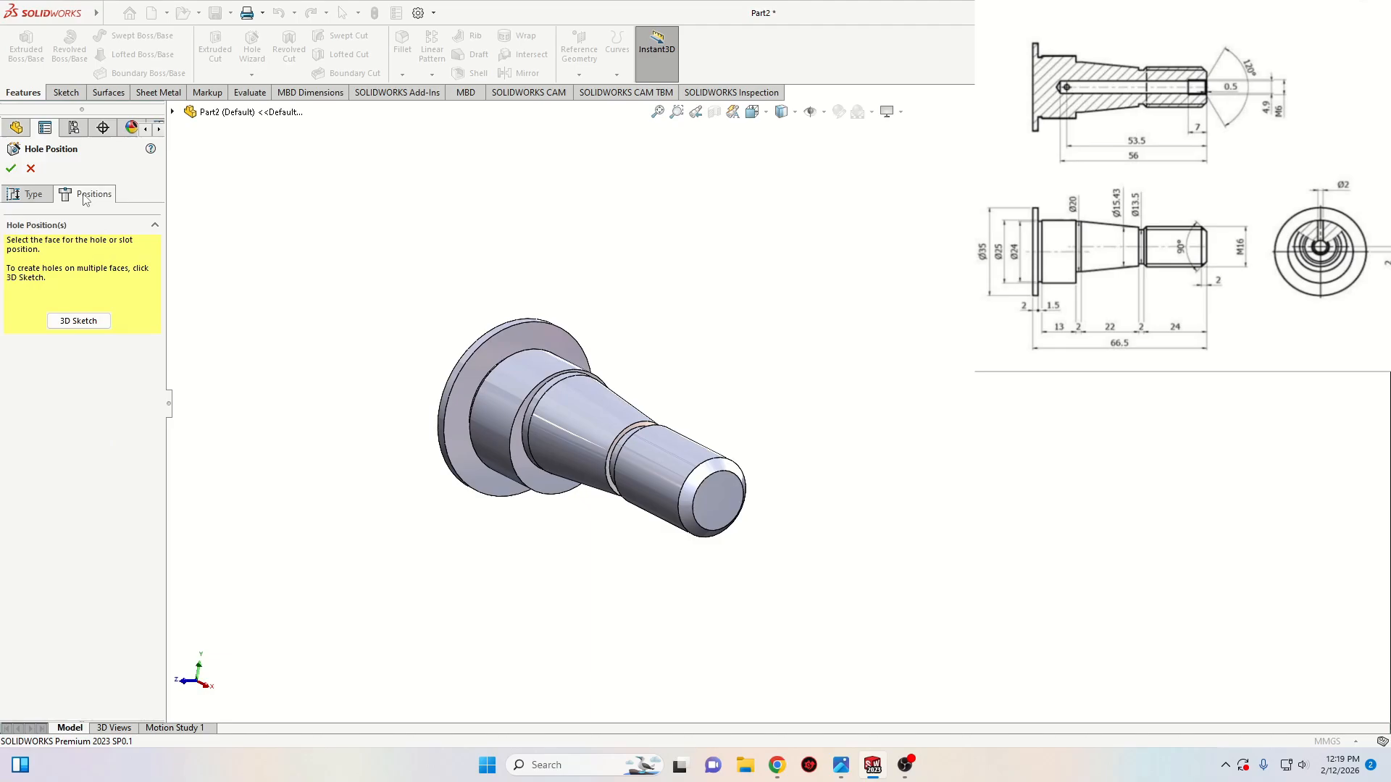
left_click(90, 326)
scroll(694, 500, "down", 3)
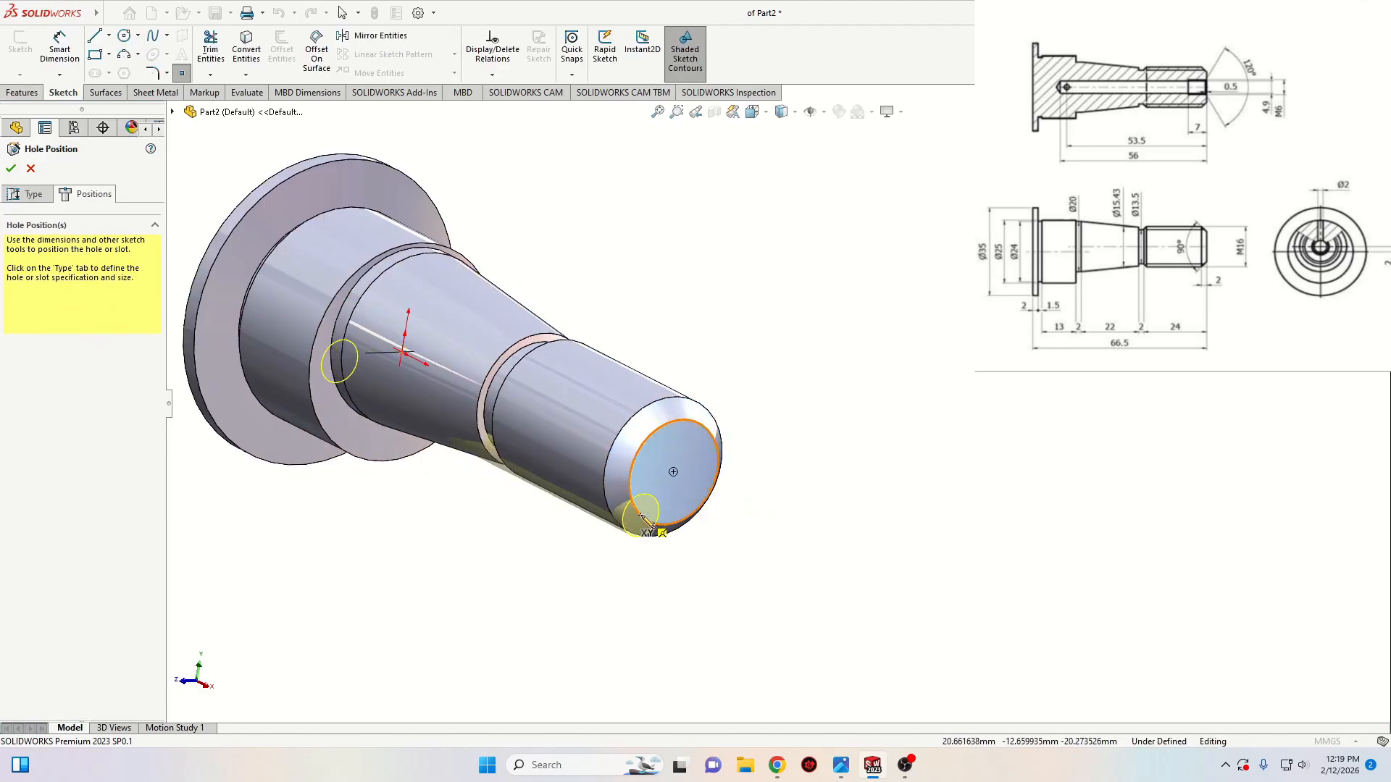
left_click(673, 471)
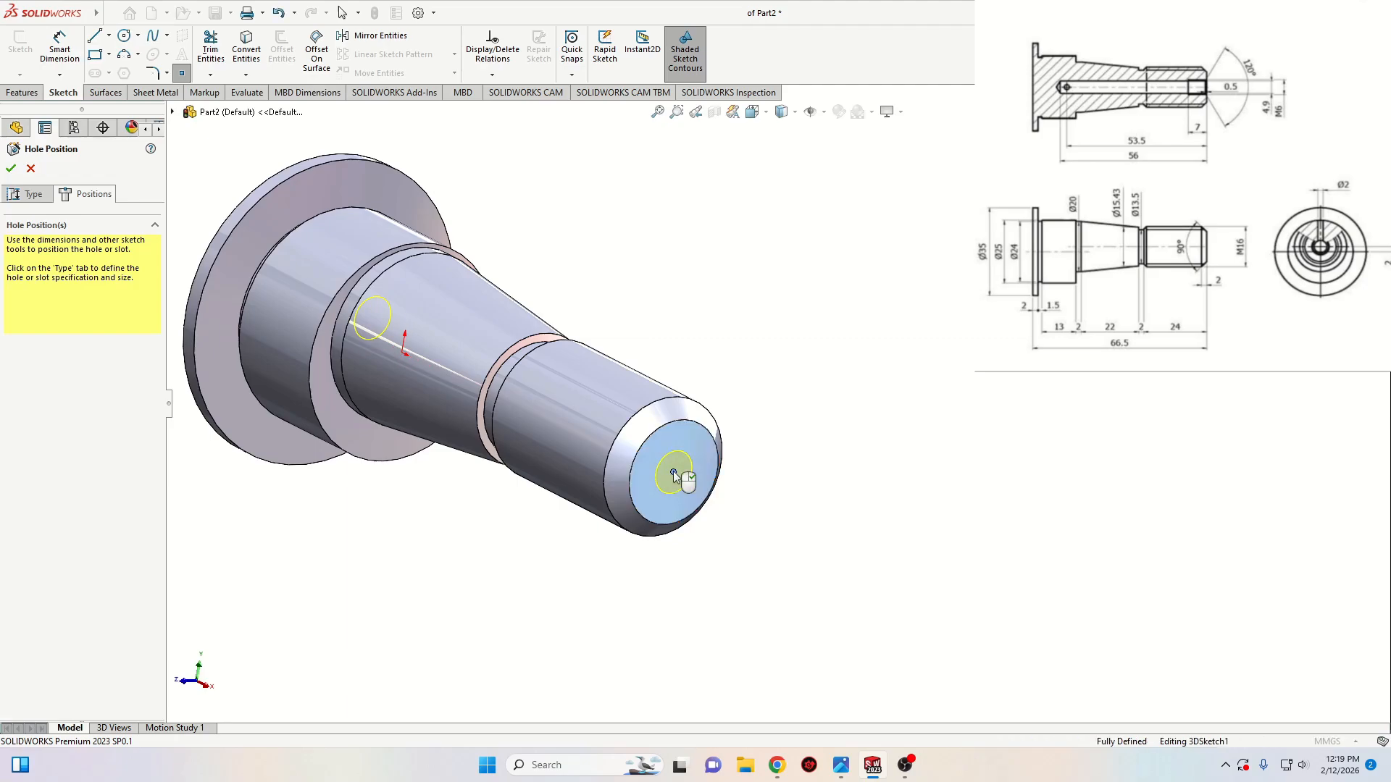
right_click(761, 388)
left_click(771, 398)
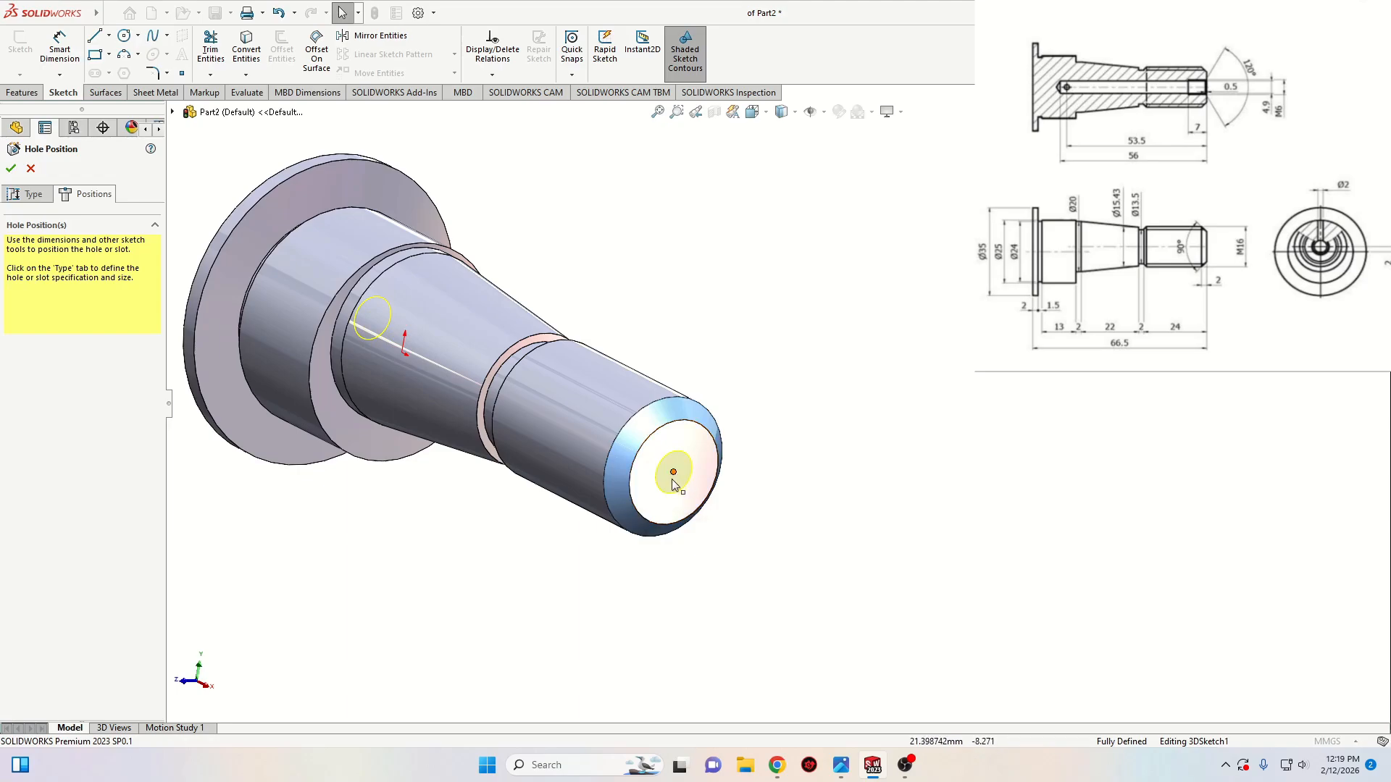
middle_click_drag(744, 511, 871, 560, "ctrl")
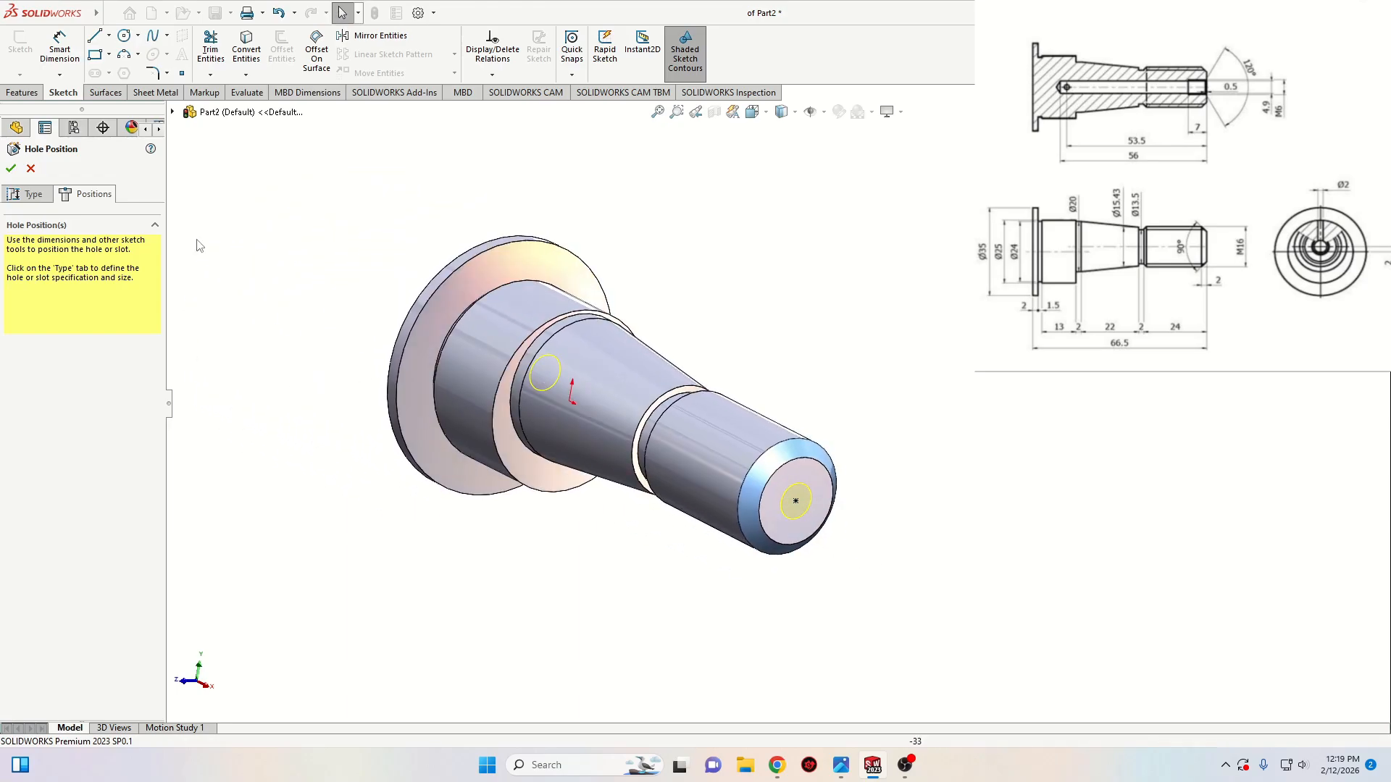
left_click(11, 168)
left_click(192, 261)
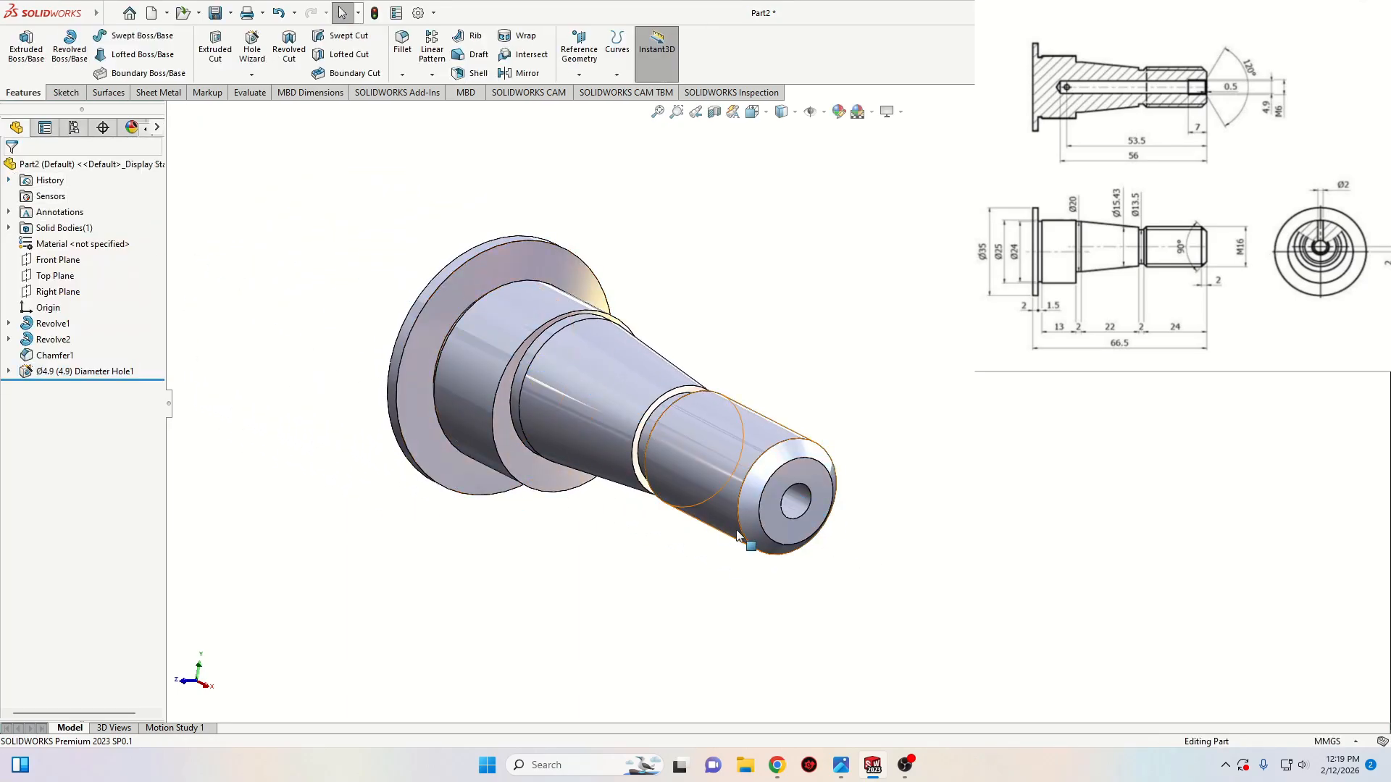
Start a new straight tap hole of type Tapped hole in ANSI Metric size M6x1.0
middle_click_drag(806, 557, 729, 537, "ctrl")
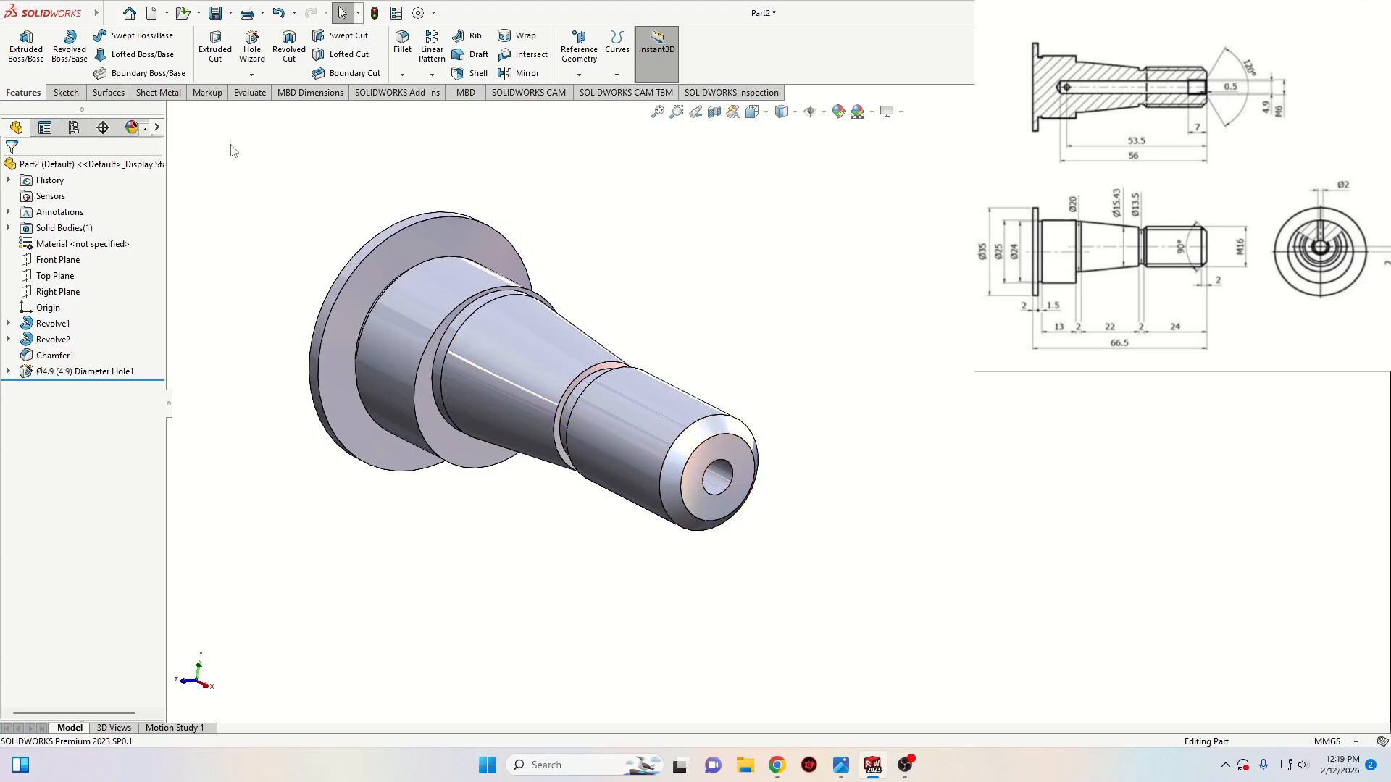
left_click(252, 45)
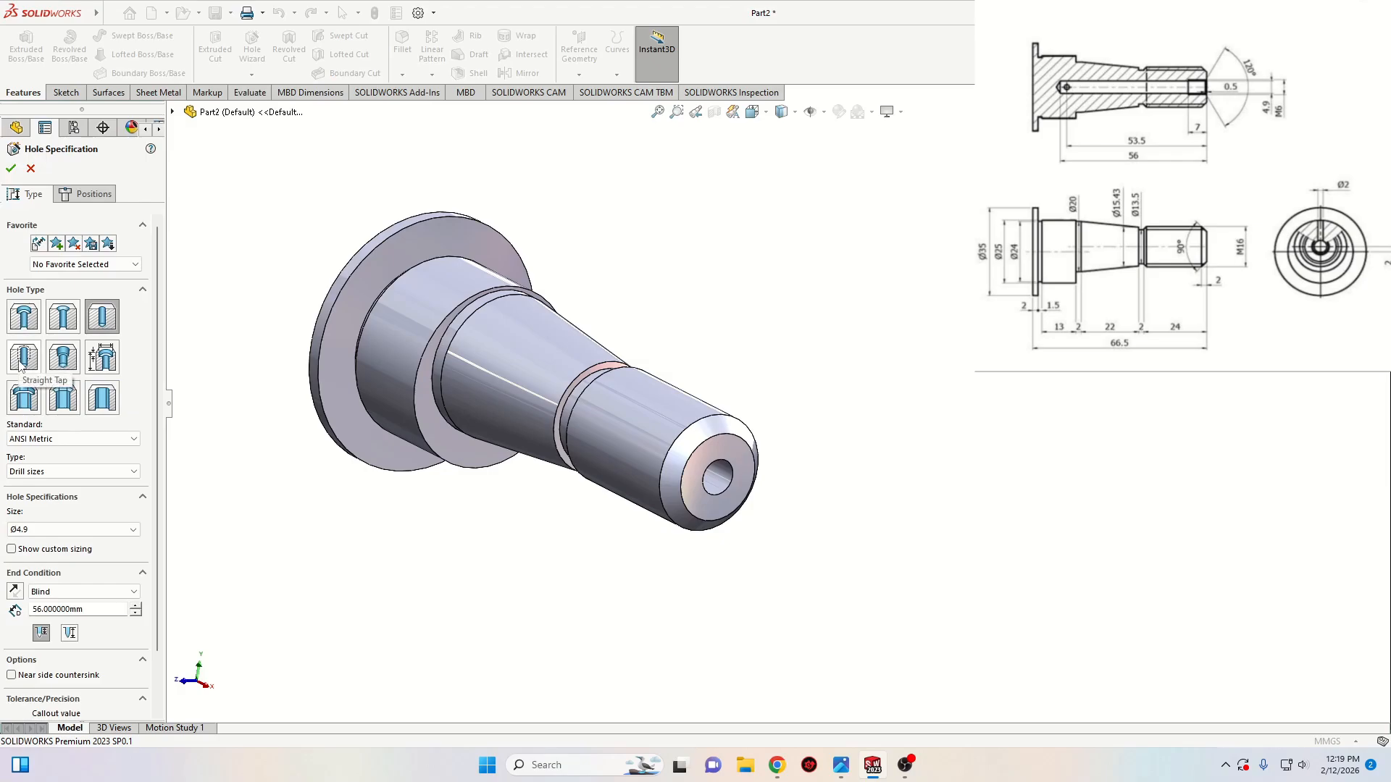
left_click(20, 365)
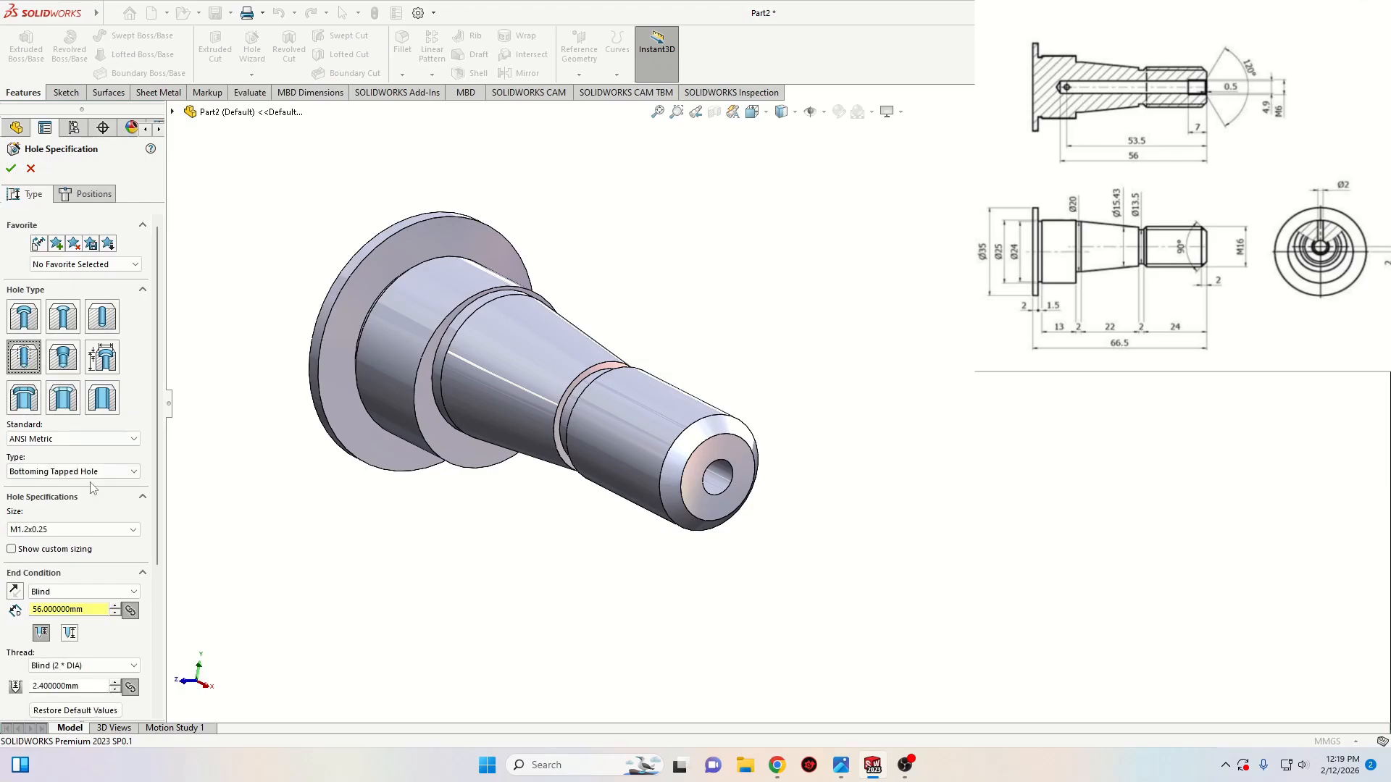
left_click(62, 472)
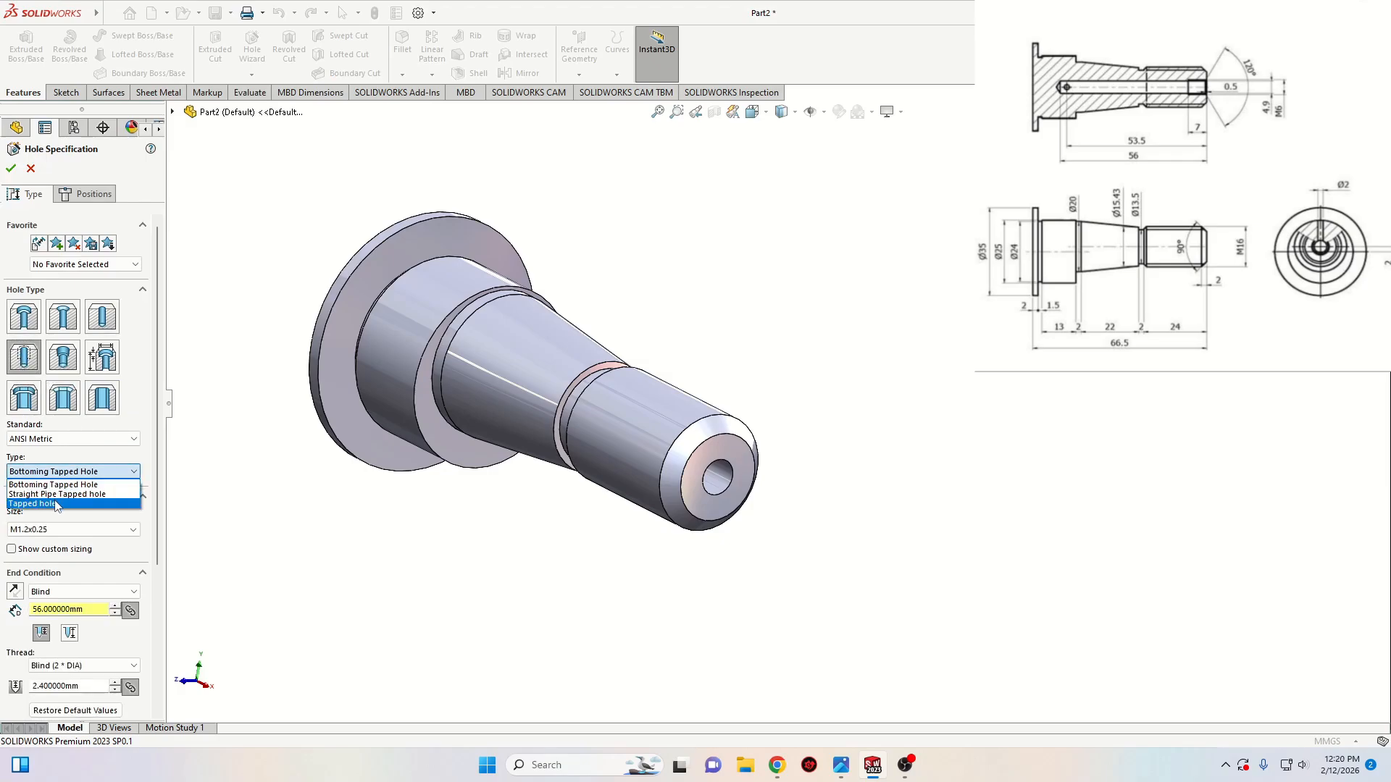
left_click(56, 505)
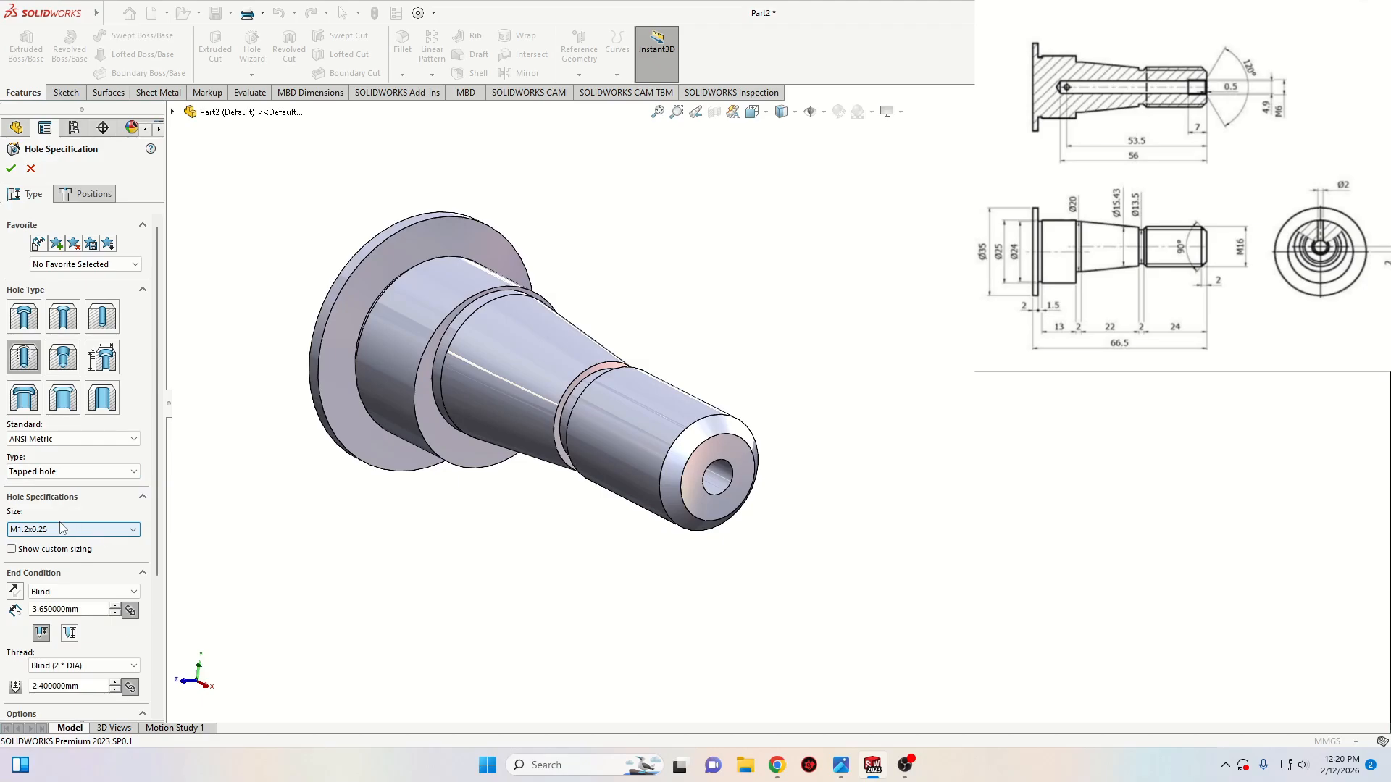
left_click(65, 533)
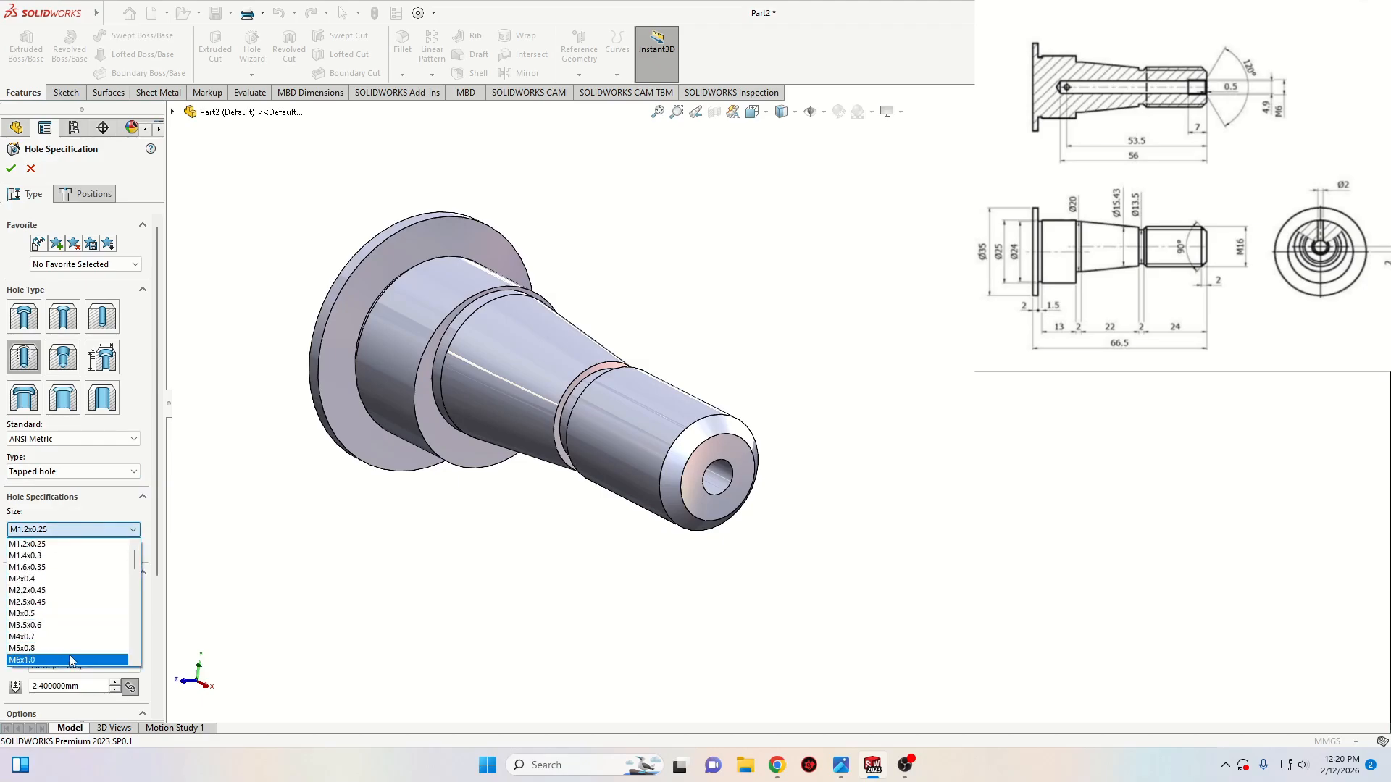
scroll(68, 654, "down", 1)
left_click(52, 625)
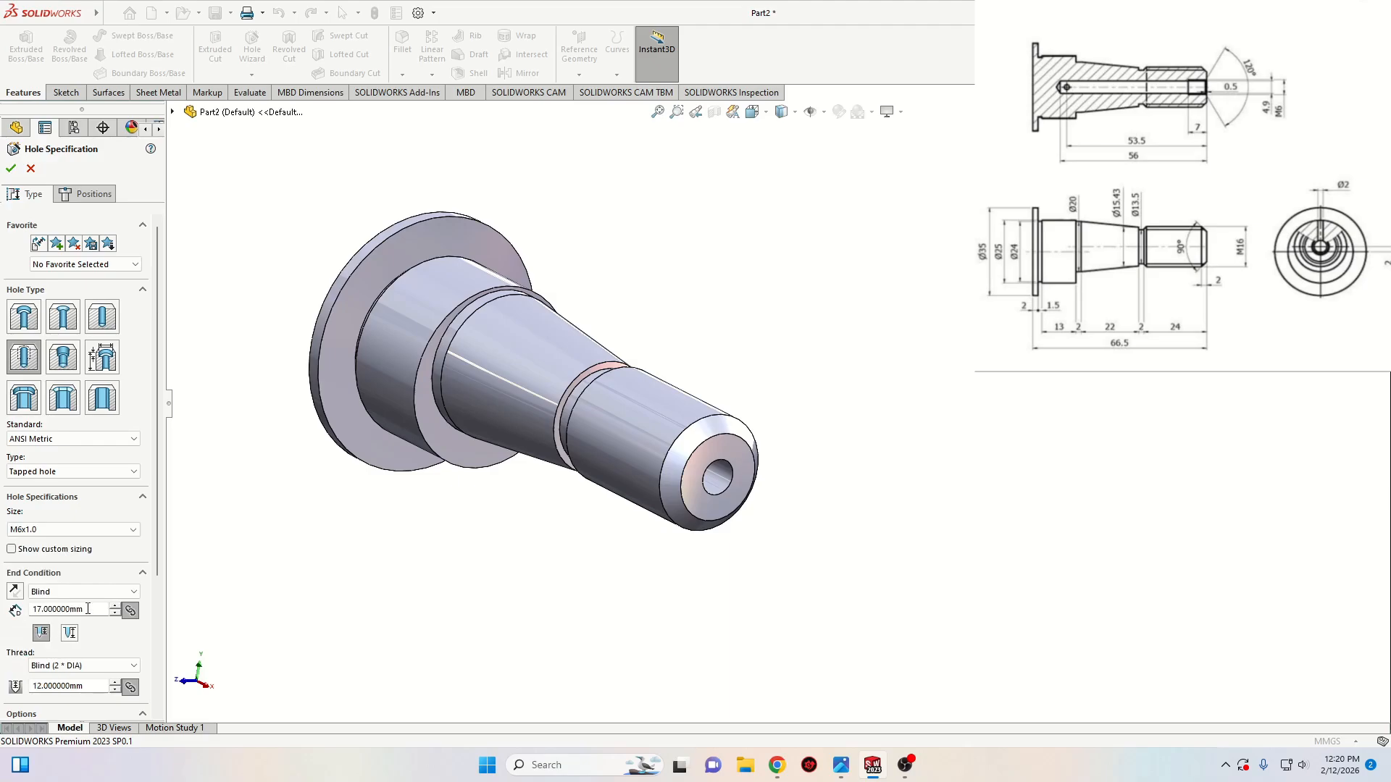
Set both the blind hole depth and the thread depth of the tapped hole to 7 mm
scroll(160, 577, "down", 3)
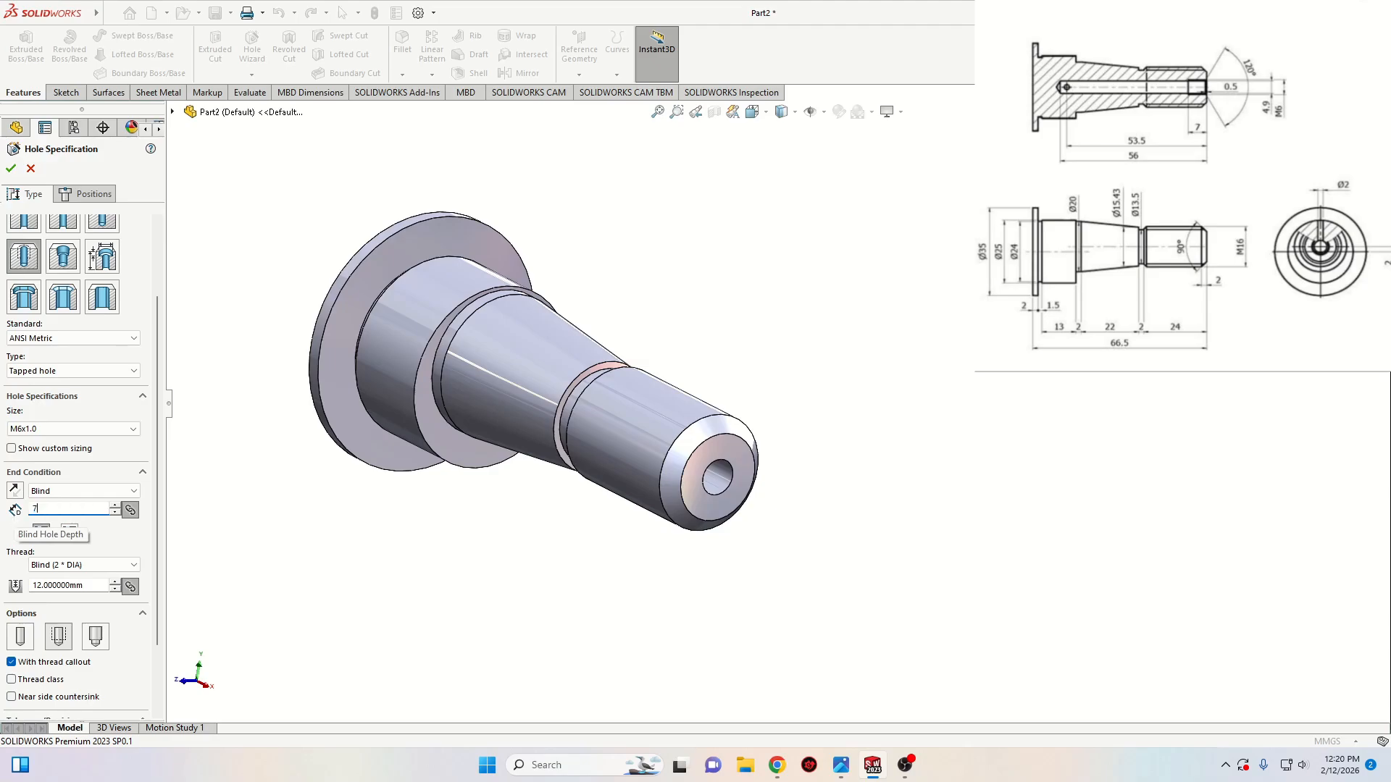
key("Return")
scroll(153, 581, "down", 2)
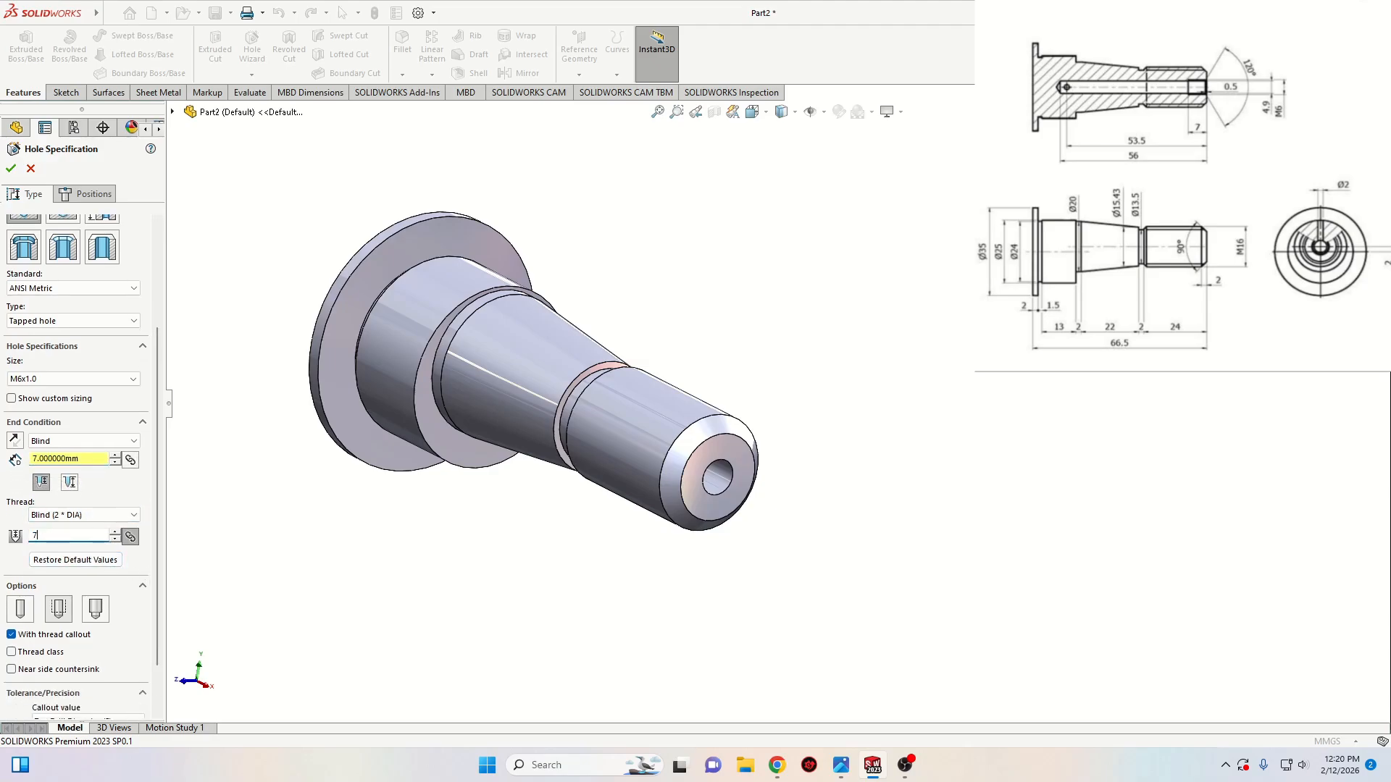
type("7")
key("Return")
scroll(157, 580, "down", 2)
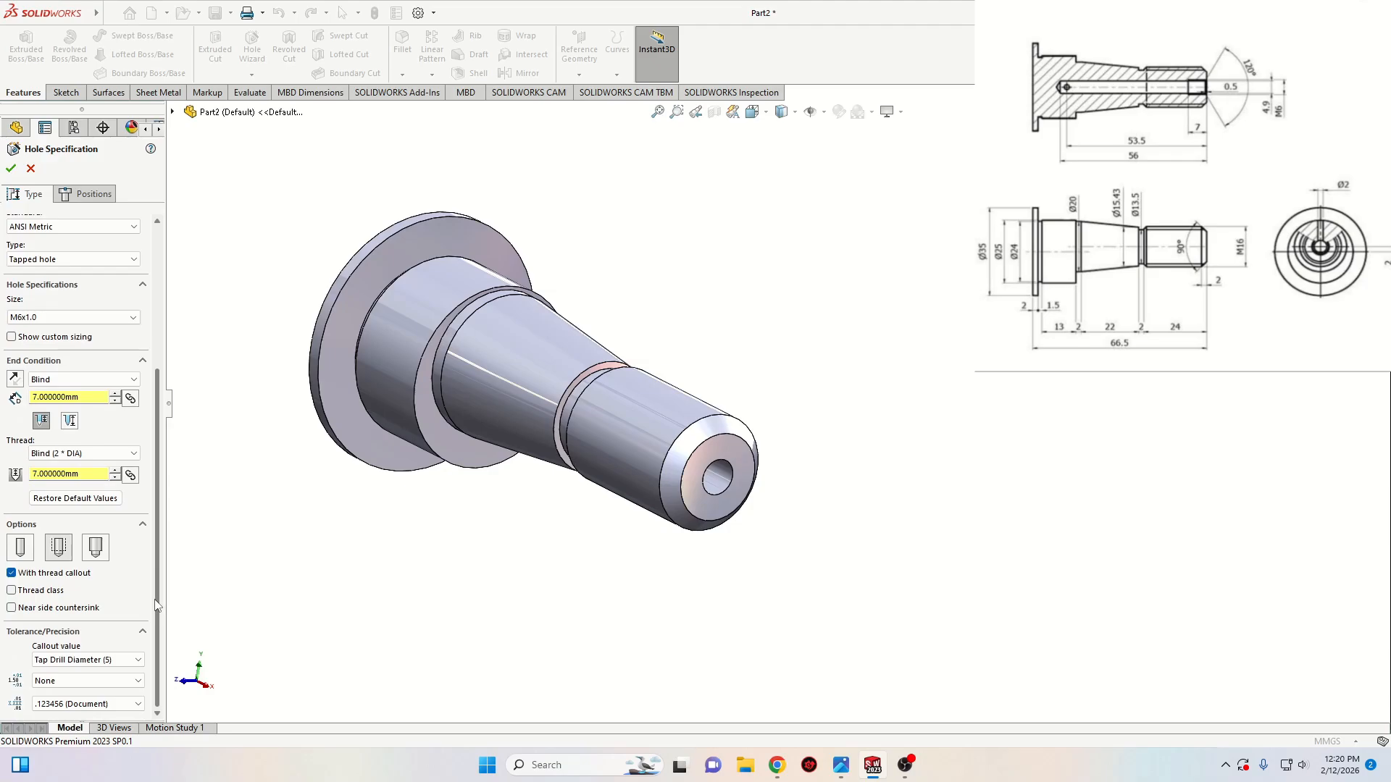
scroll(154, 507, "up", 8)
scroll(152, 420, "down", 8)
scroll(162, 522, "up", 2)
scroll(164, 525, "up", 3)
Place the tapped hole's position point on the chamfered end face beside the drilled hole using a 3D sketch
left_click(89, 197)
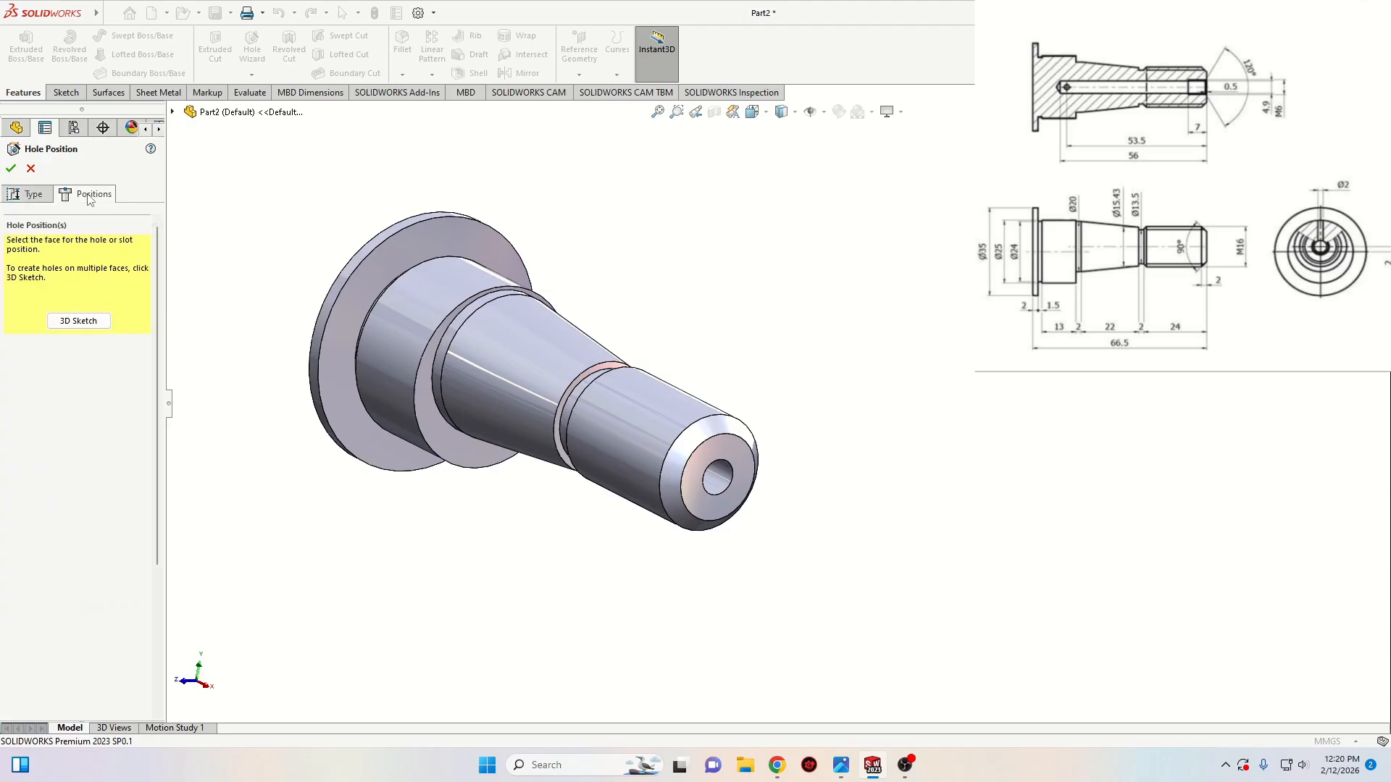
left_click(79, 321)
scroll(732, 485, "down", 3)
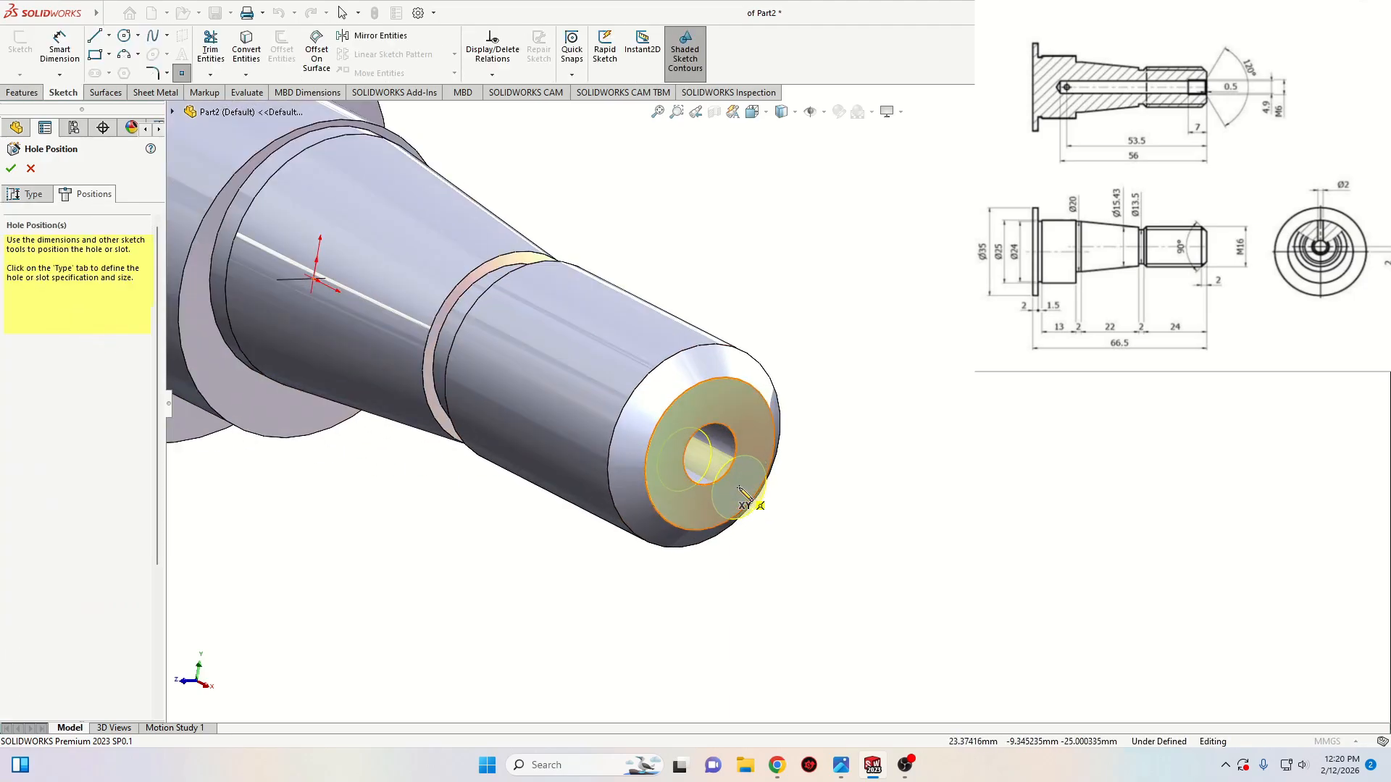
left_click(694, 499)
right_click(862, 417)
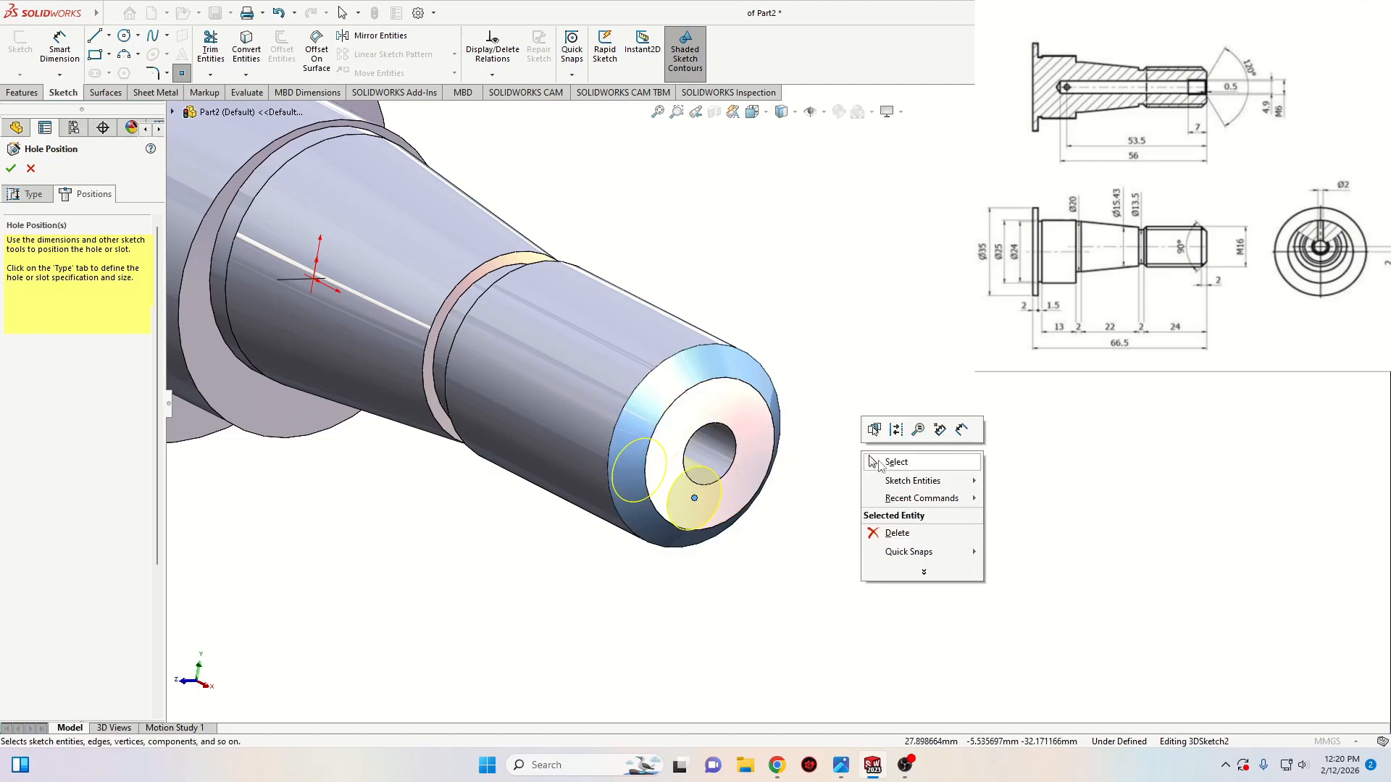
left_click(815, 493)
Make the tapped hole's position point concentric with the drilled hole's circular edge
left_click(694, 499)
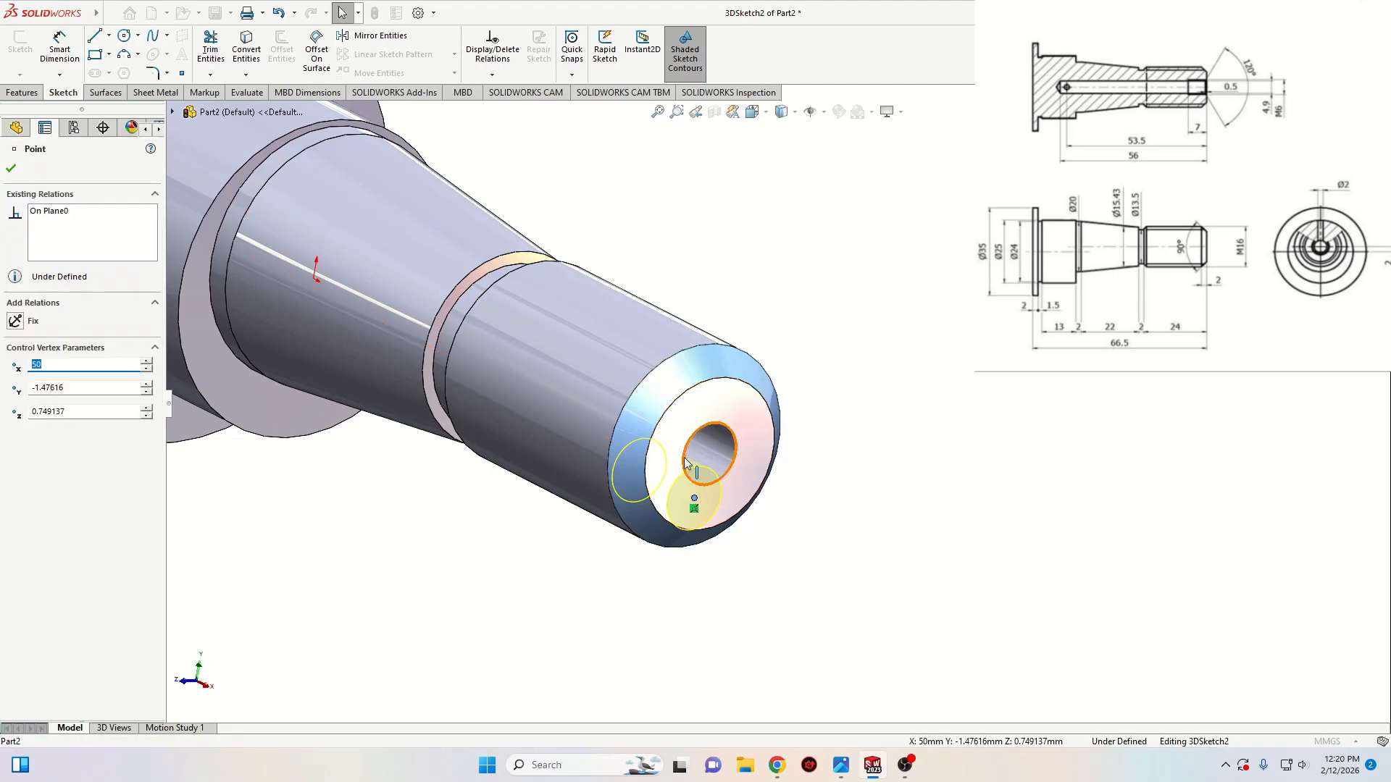
key("Escape")
left_click(702, 387, "ctrl")
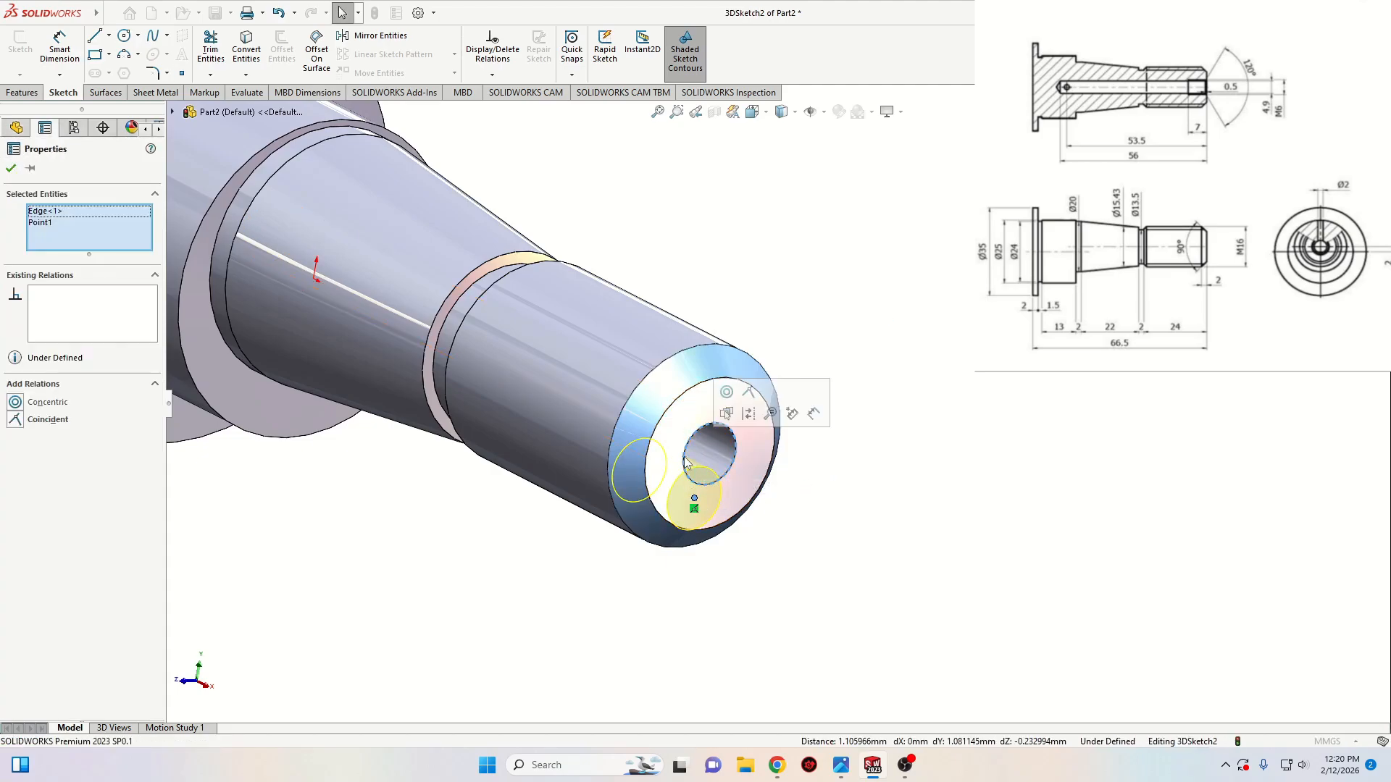
left_click(727, 392)
key("Escape")
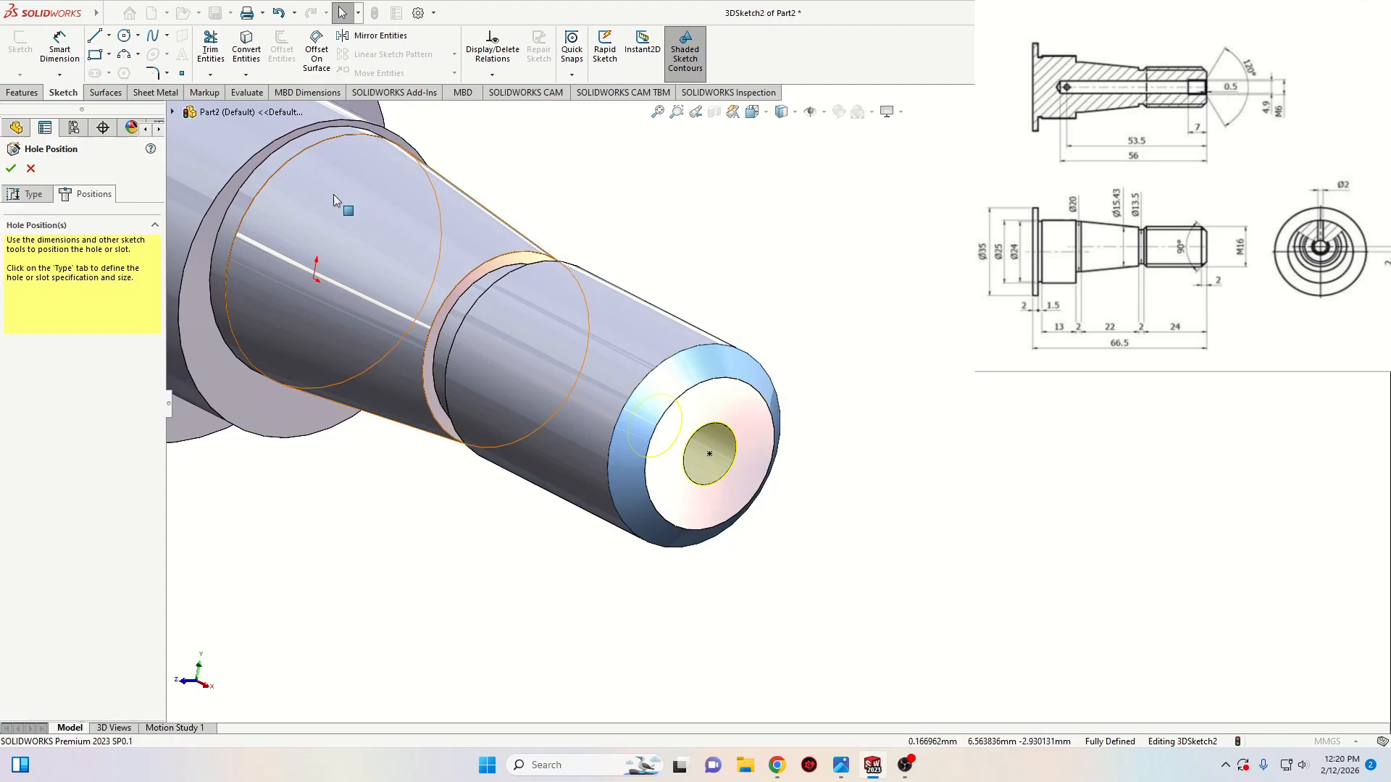
Accept the position sketch to create the M6x1.0 tapped hole in the pin's end face
left_click(10, 168)
scroll(906, 336, "up", 3)
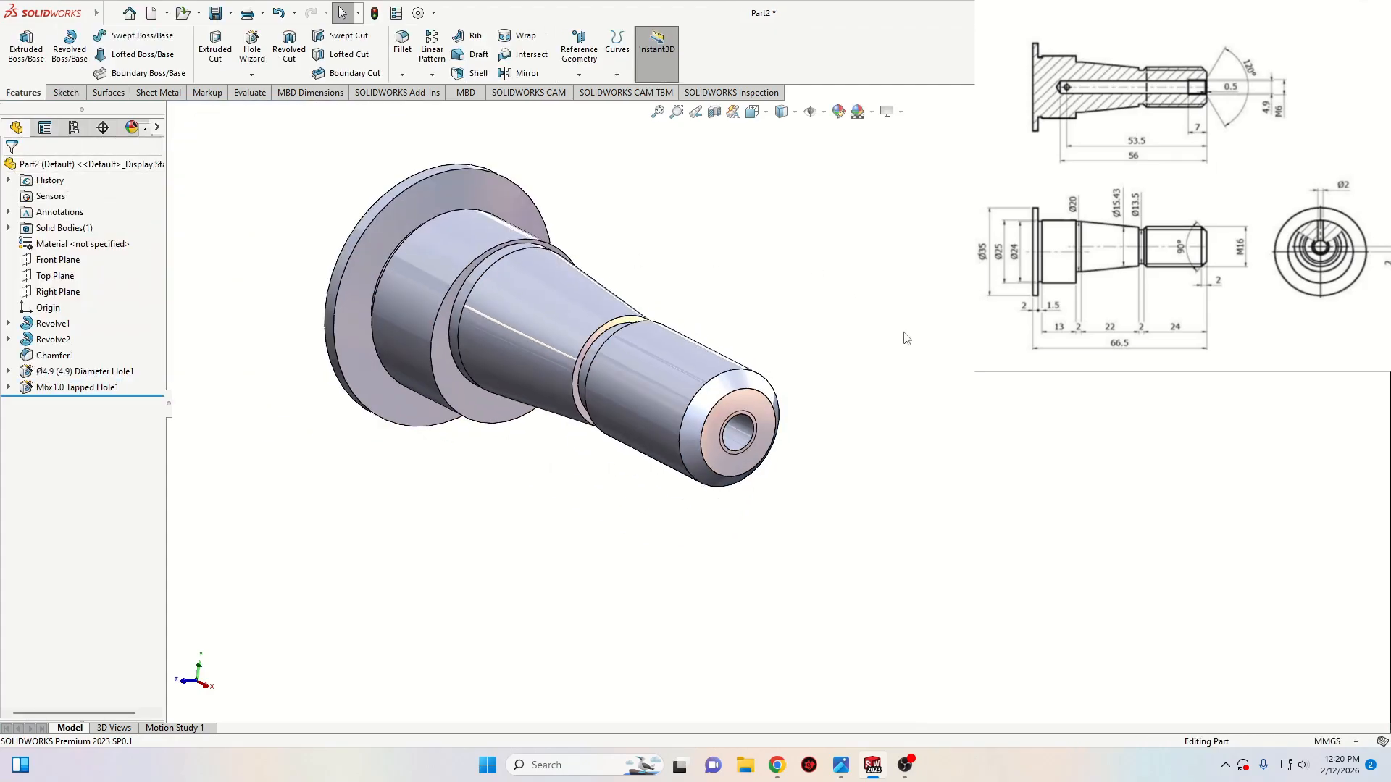
middle_click_drag(906, 337, 853, 424)
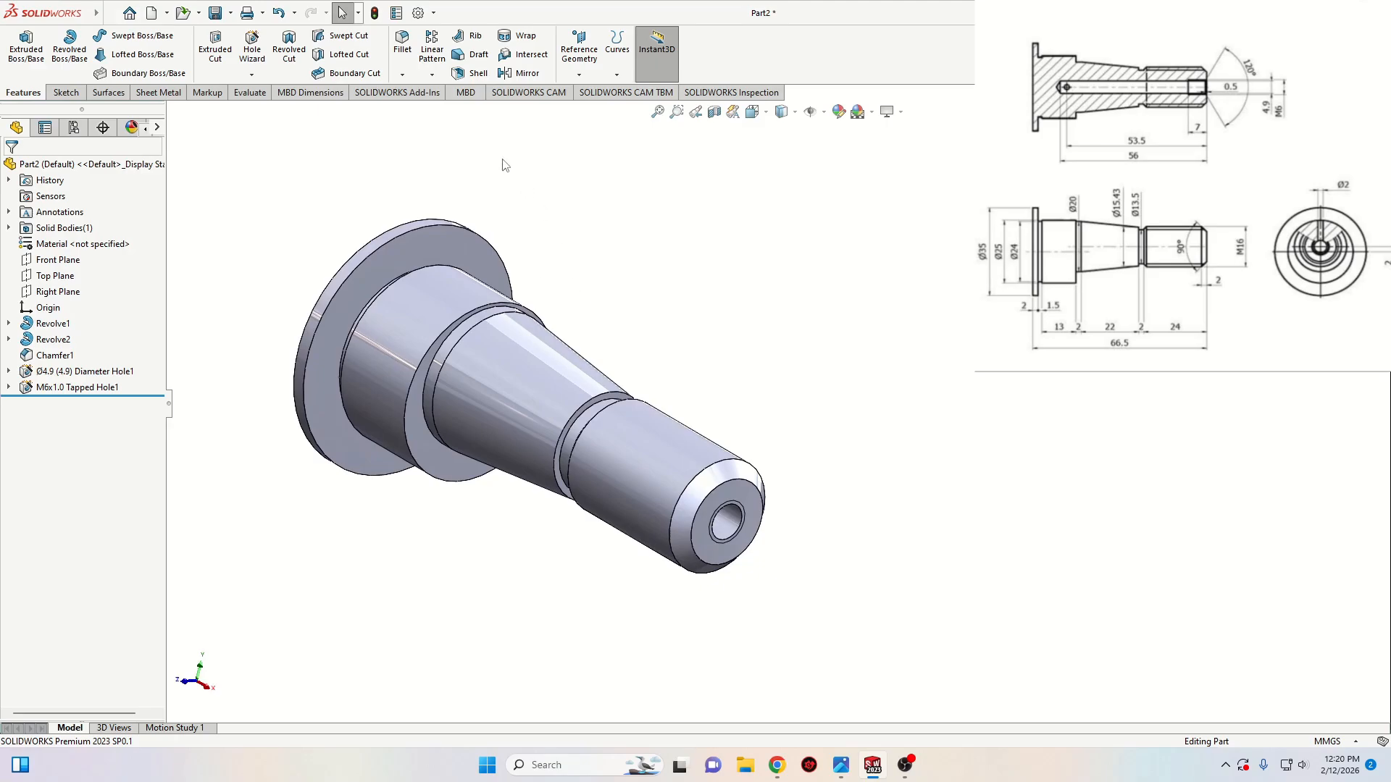
Enable shaded cosmetic threads in the document's detailing properties
left_click(419, 13)
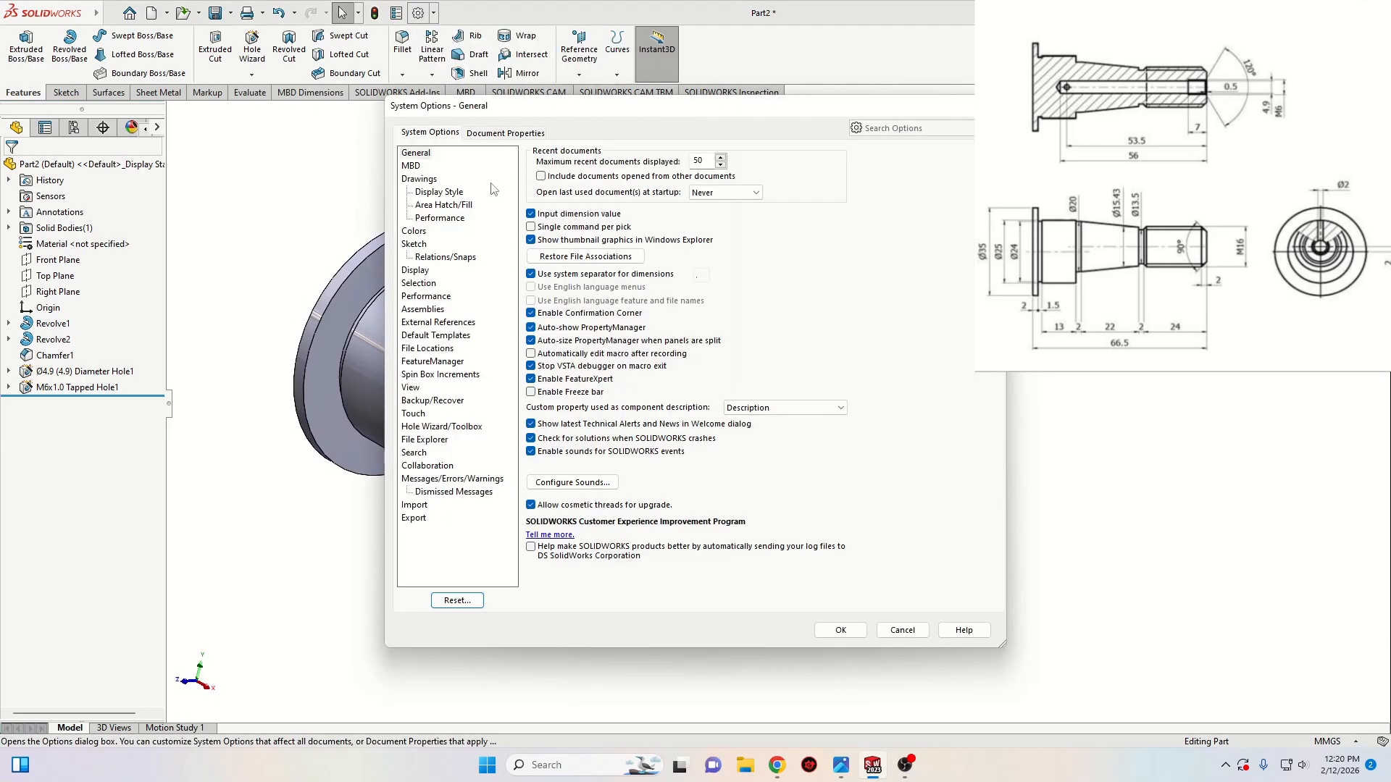
left_click(504, 134)
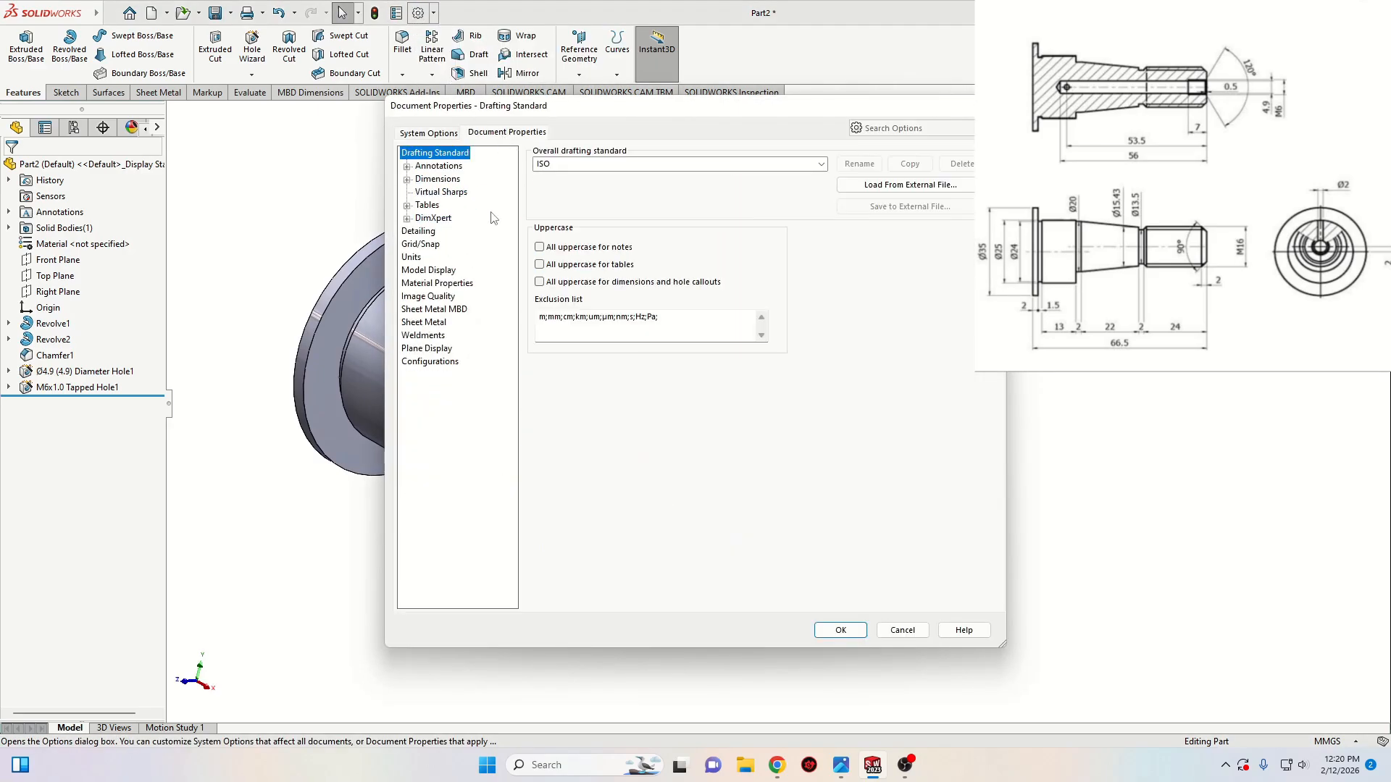
left_click(424, 231)
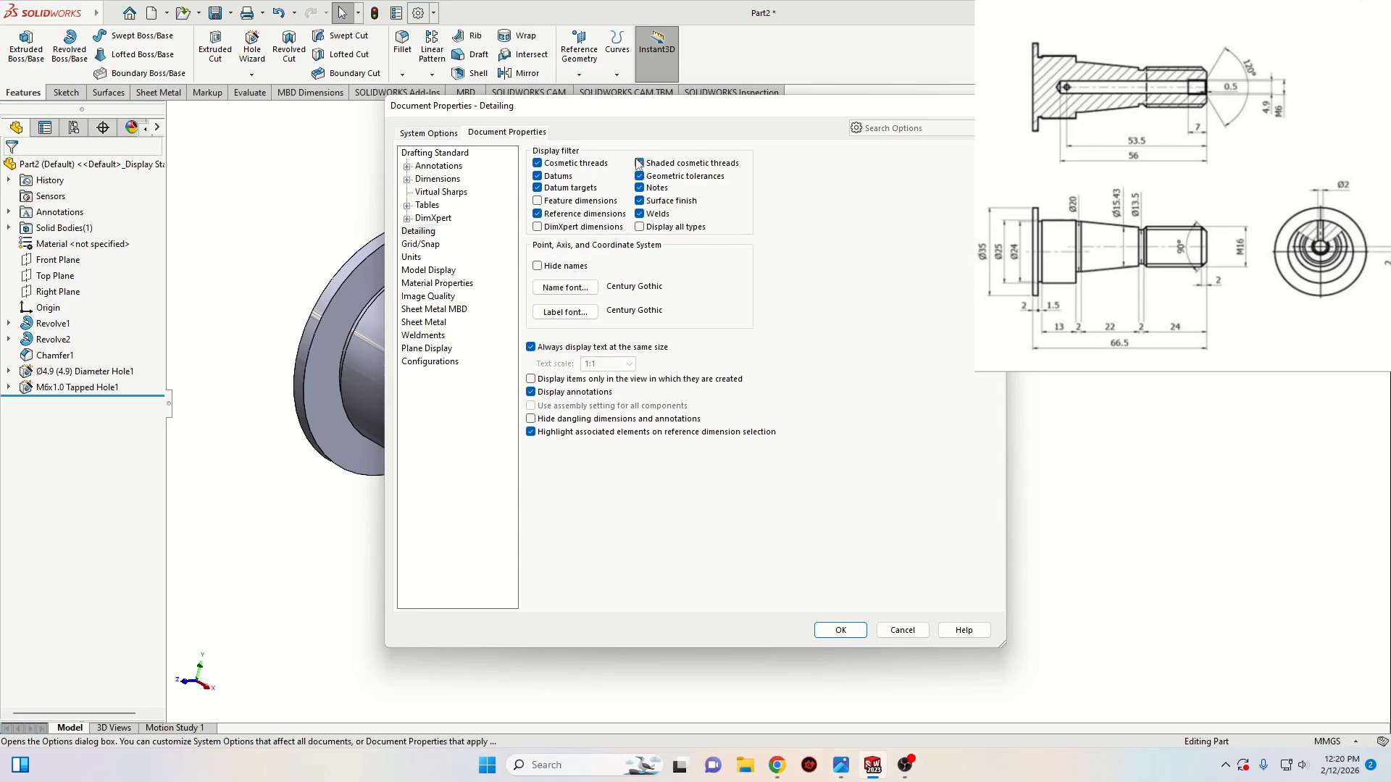
left_click(841, 631)
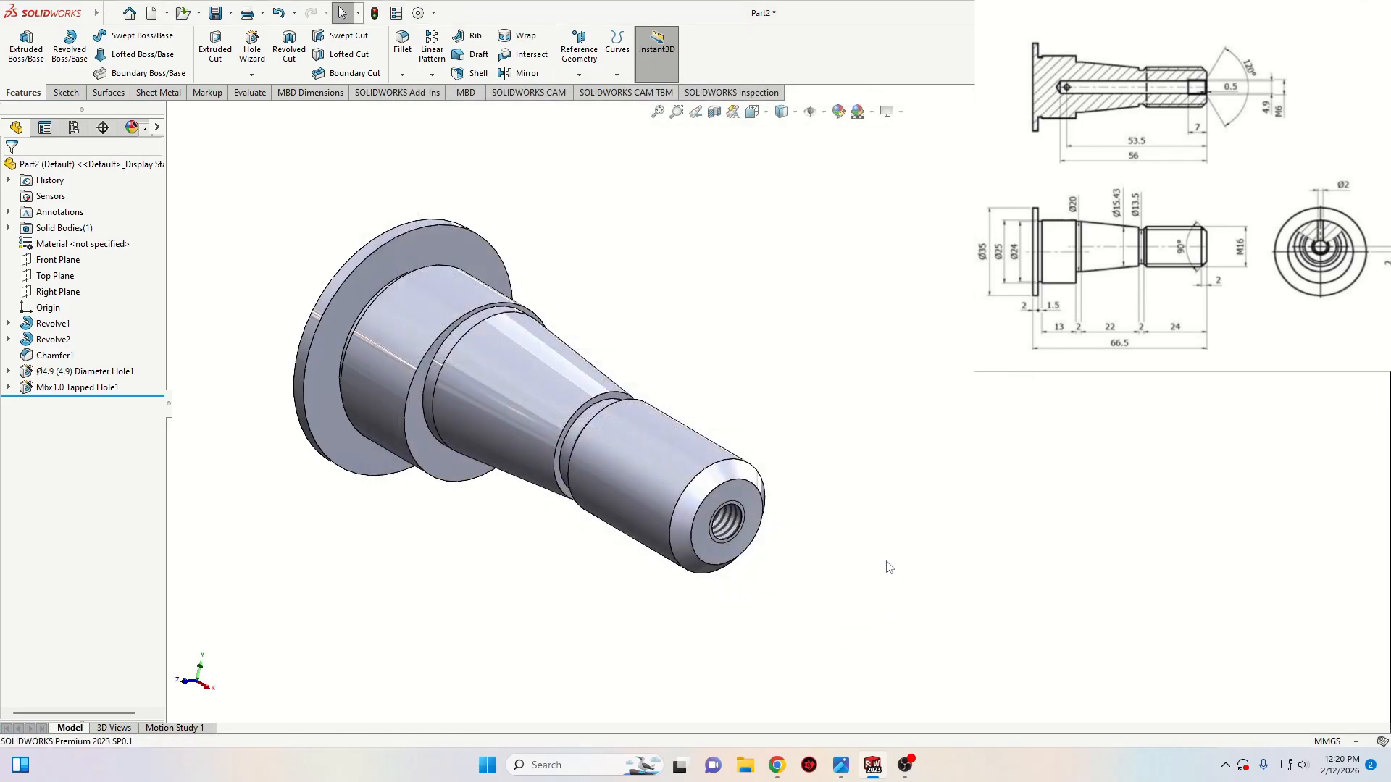
middle_click_drag(784, 571, 830, 615)
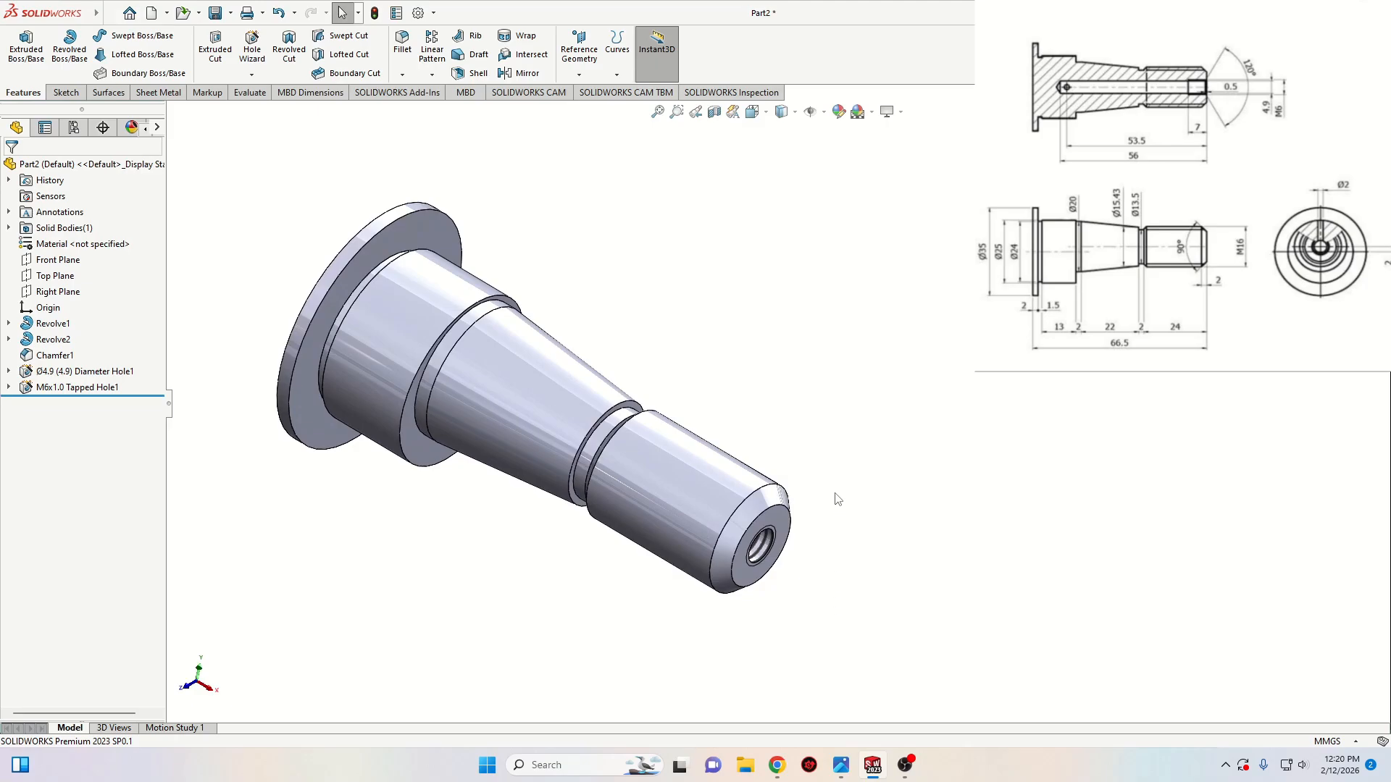
middle_click_drag(838, 500, 853, 522, "ctrl")
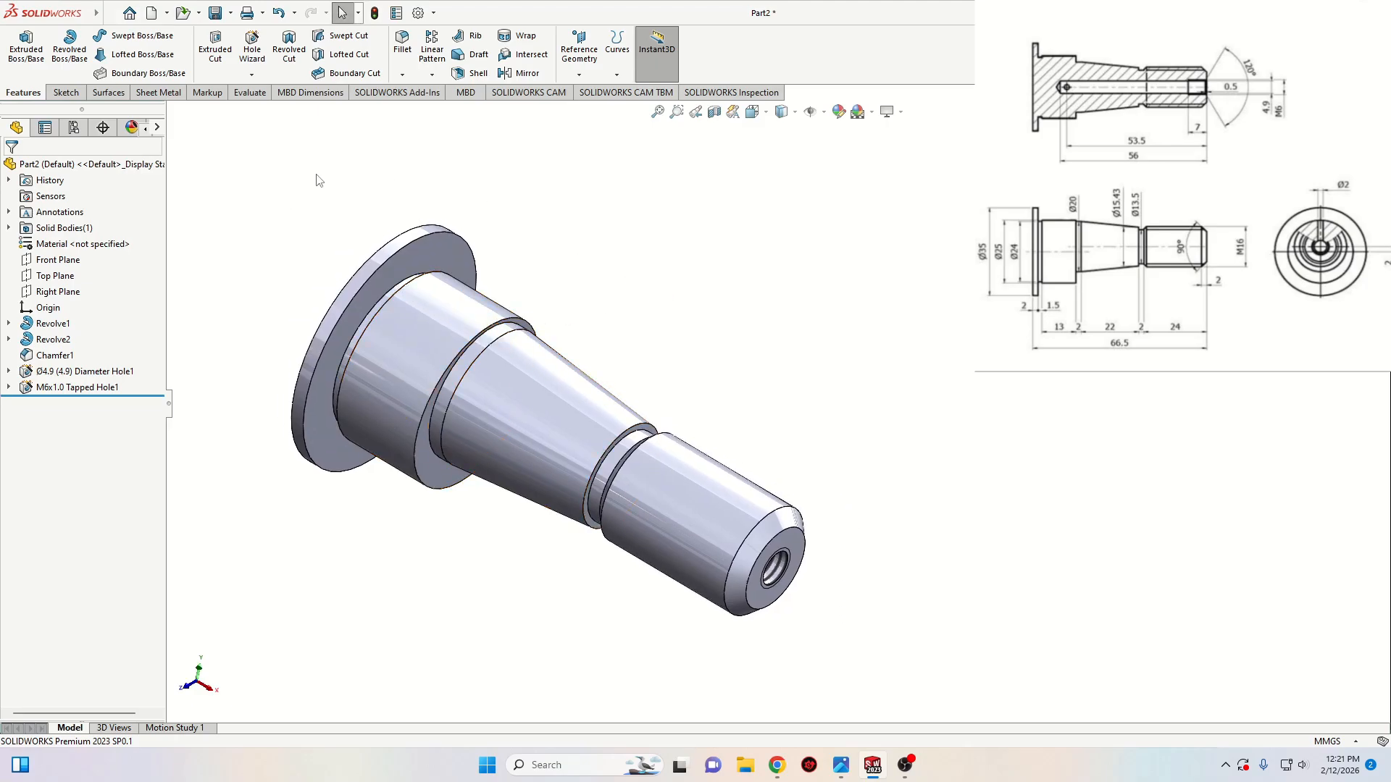
Start a new straight hole of type Drill sizes in ANSI Metric with size Ø2.0
left_click(252, 48)
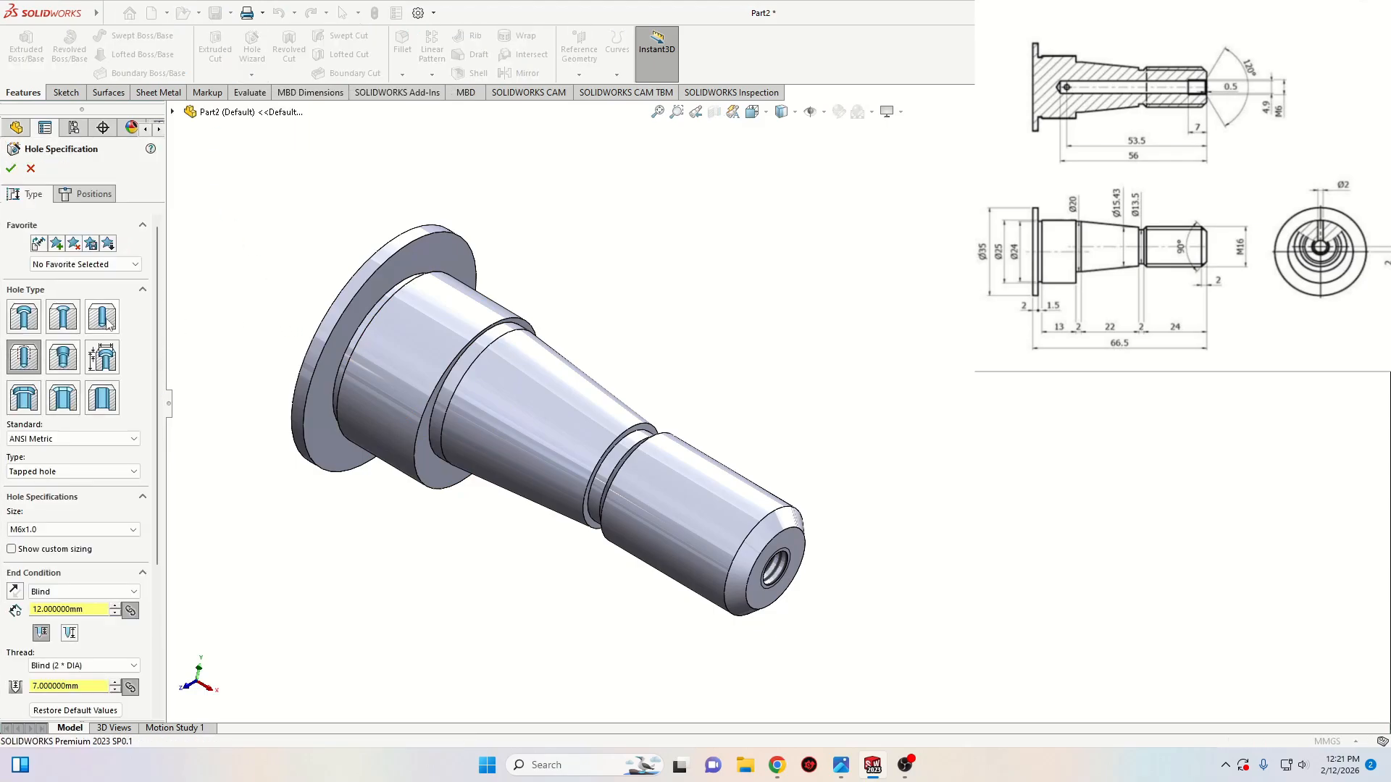
left_click(106, 322)
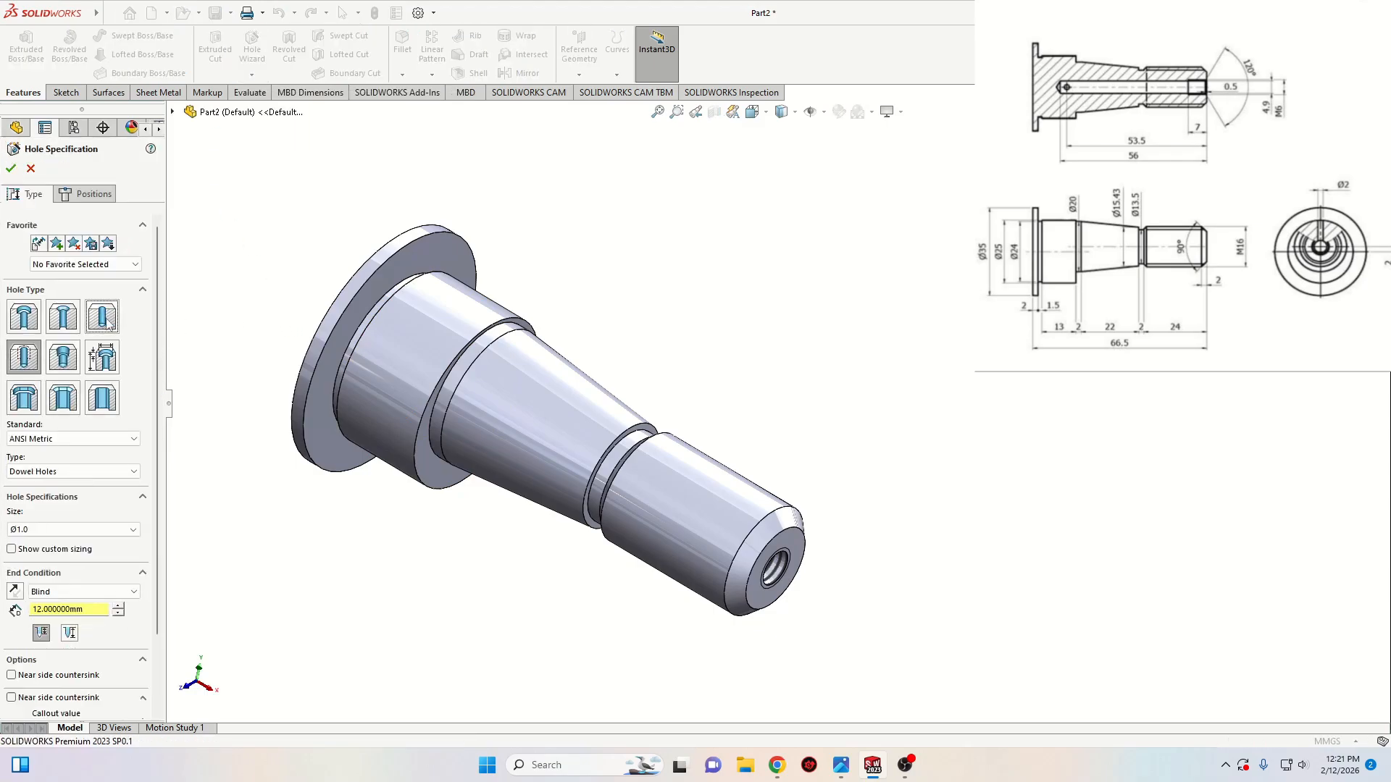
left_click(63, 472)
left_click(73, 531)
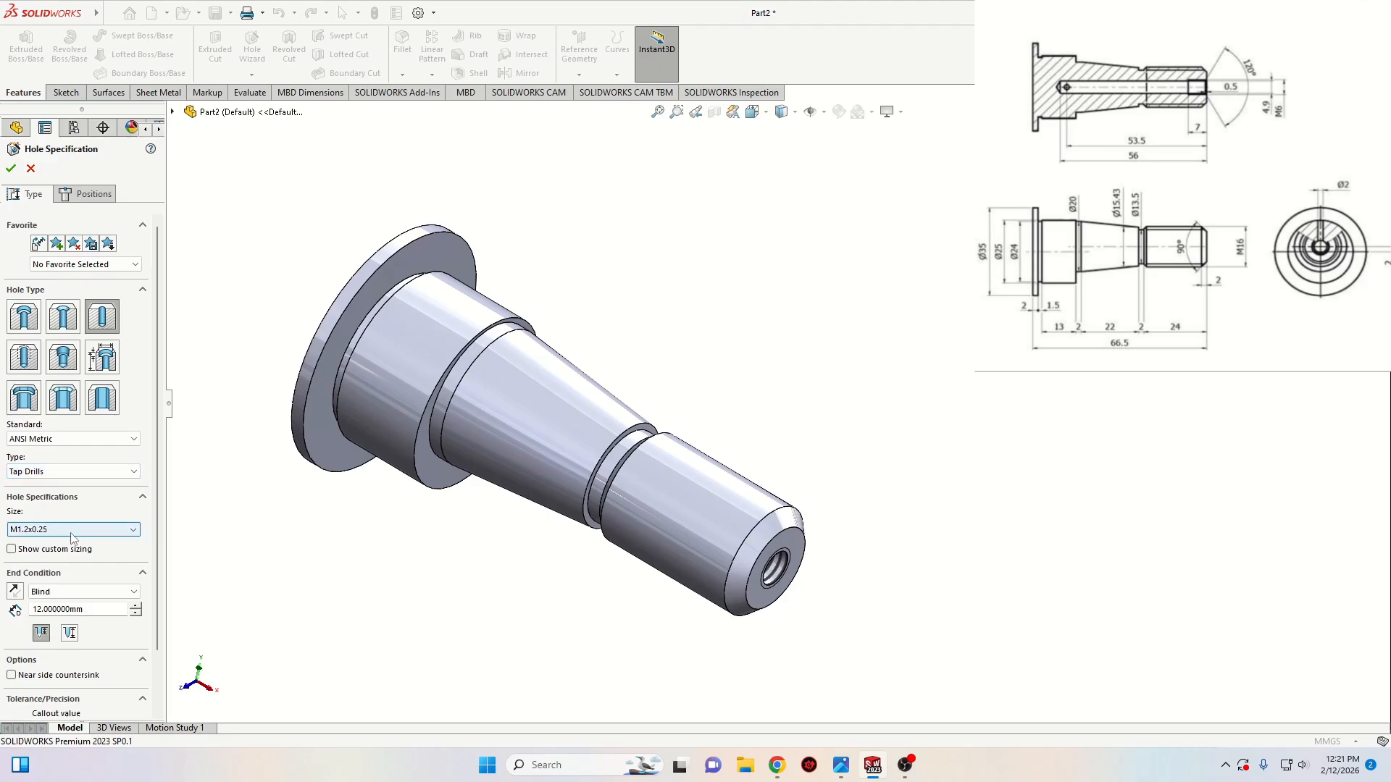
left_click(64, 472)
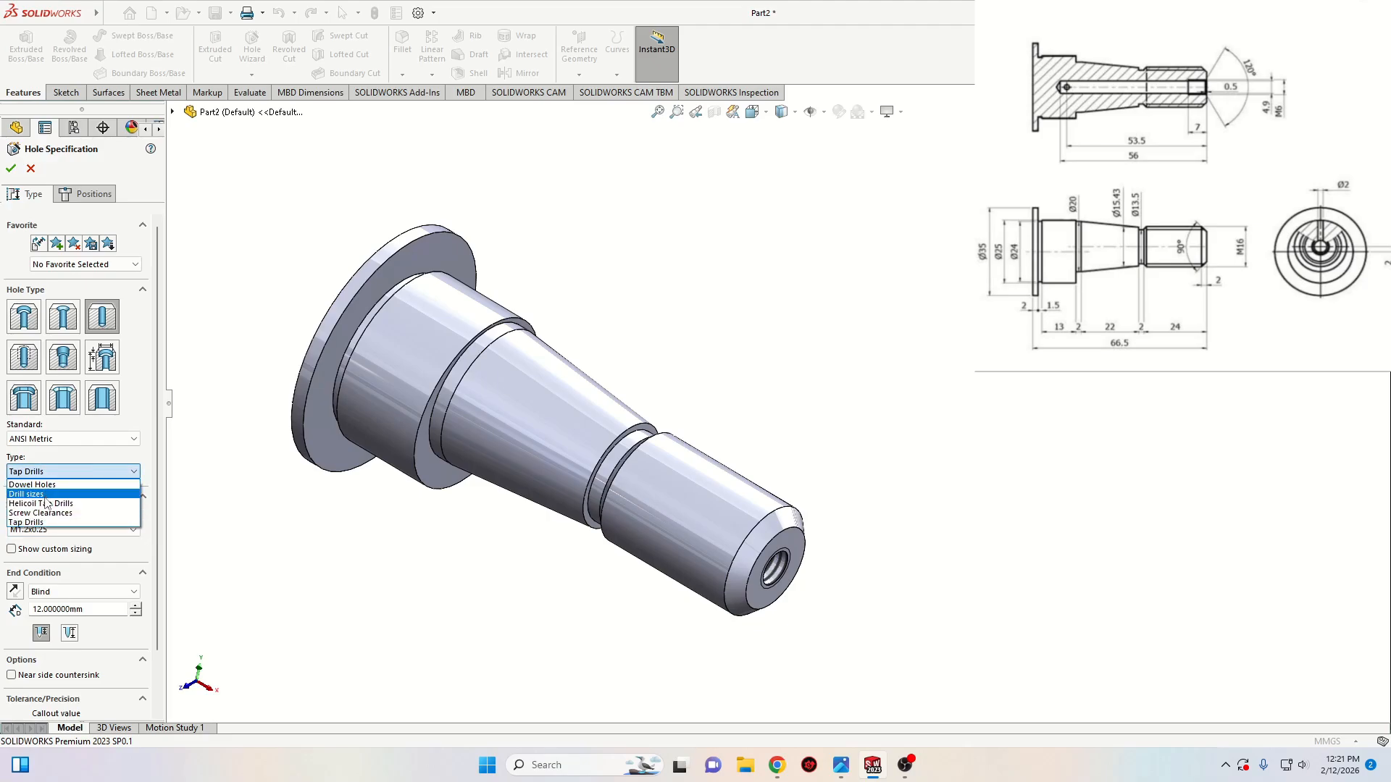
left_click(50, 492)
left_click(84, 531)
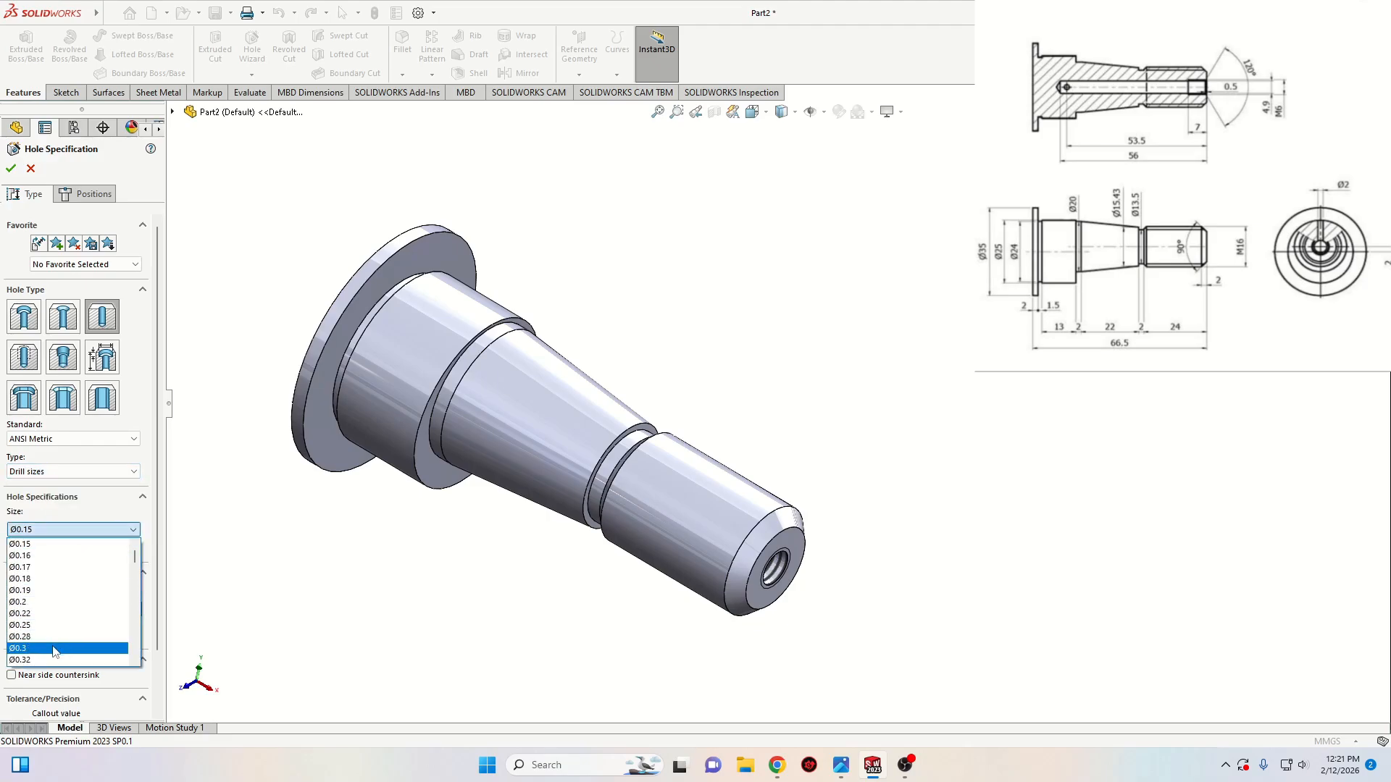
scroll(53, 644, "down", 10)
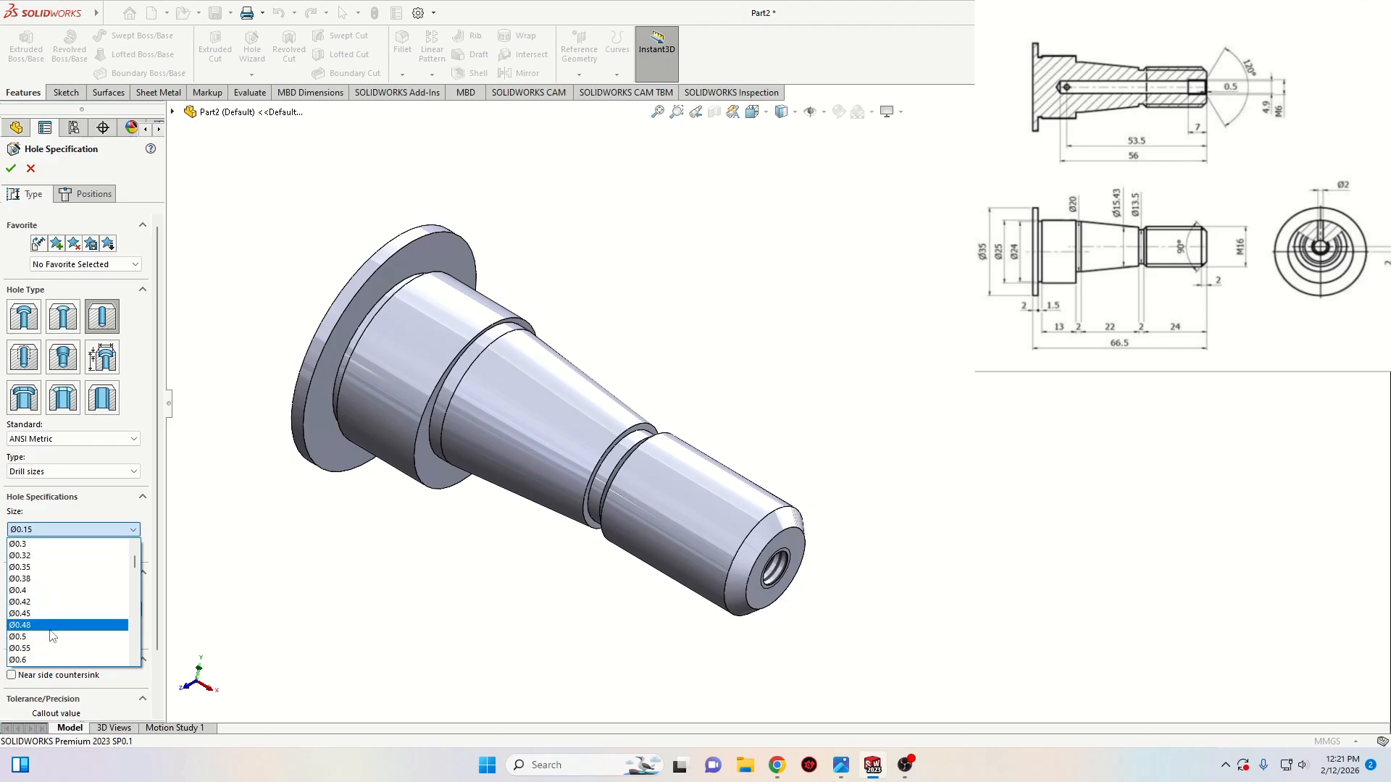
scroll(52, 638, "down", 4)
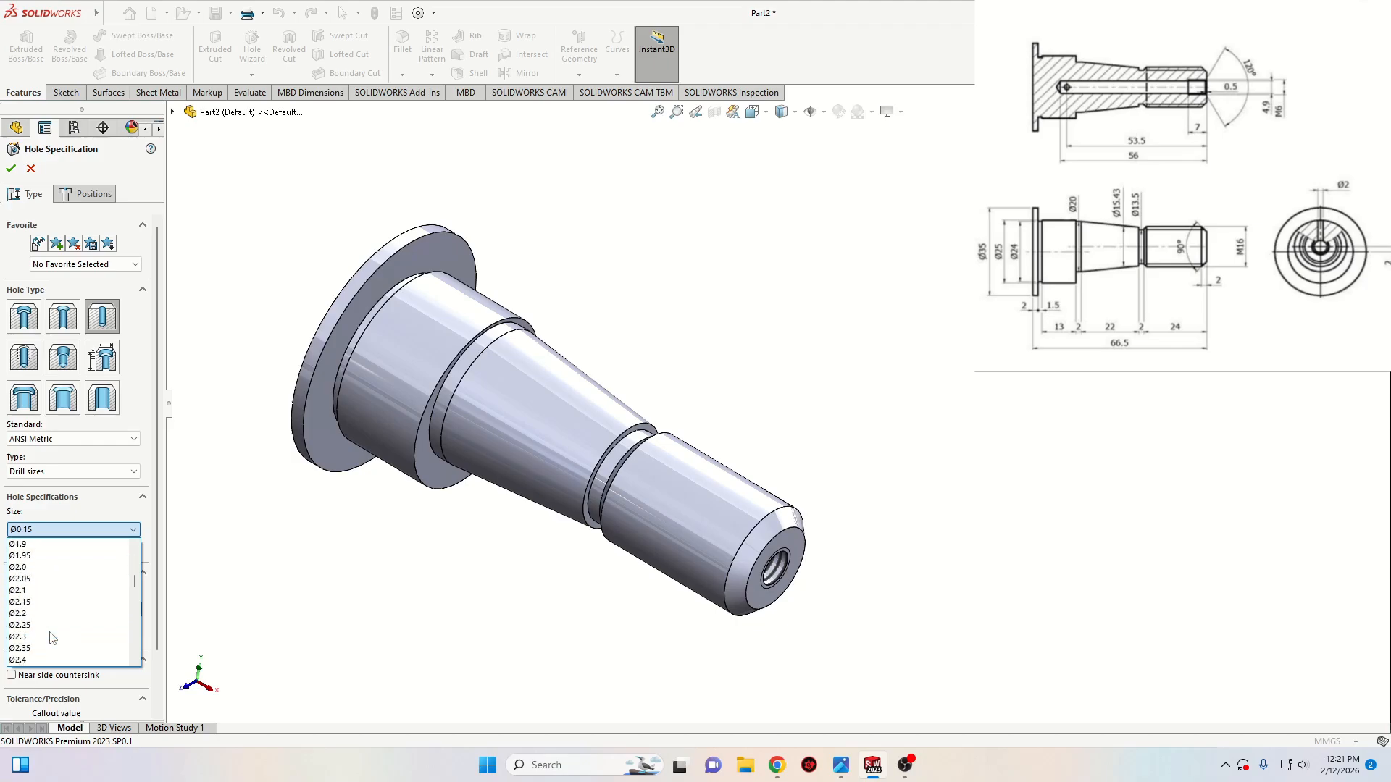
left_click(33, 572)
Set the 2 mm hole's end condition to Up To Next
scroll(152, 611, "down", 2)
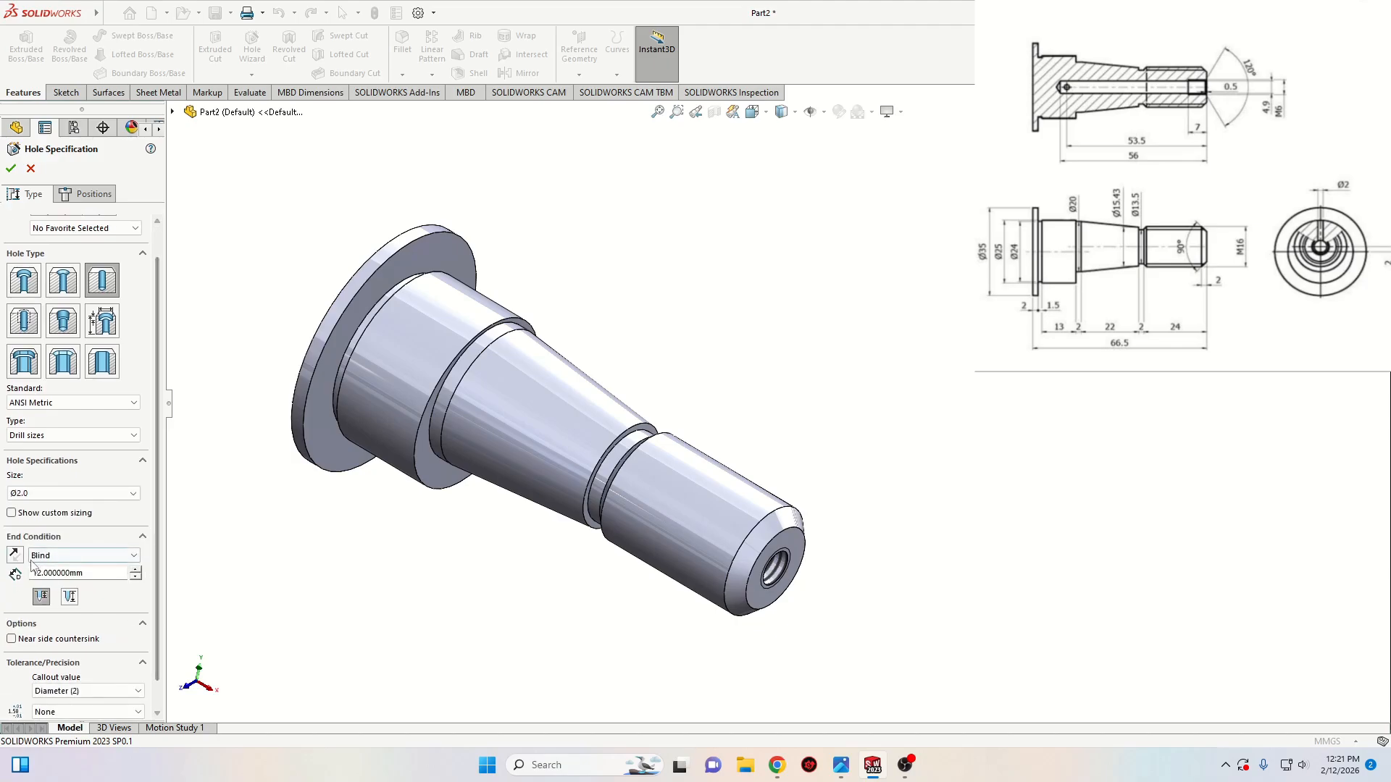
left_click(58, 558)
left_click(51, 588)
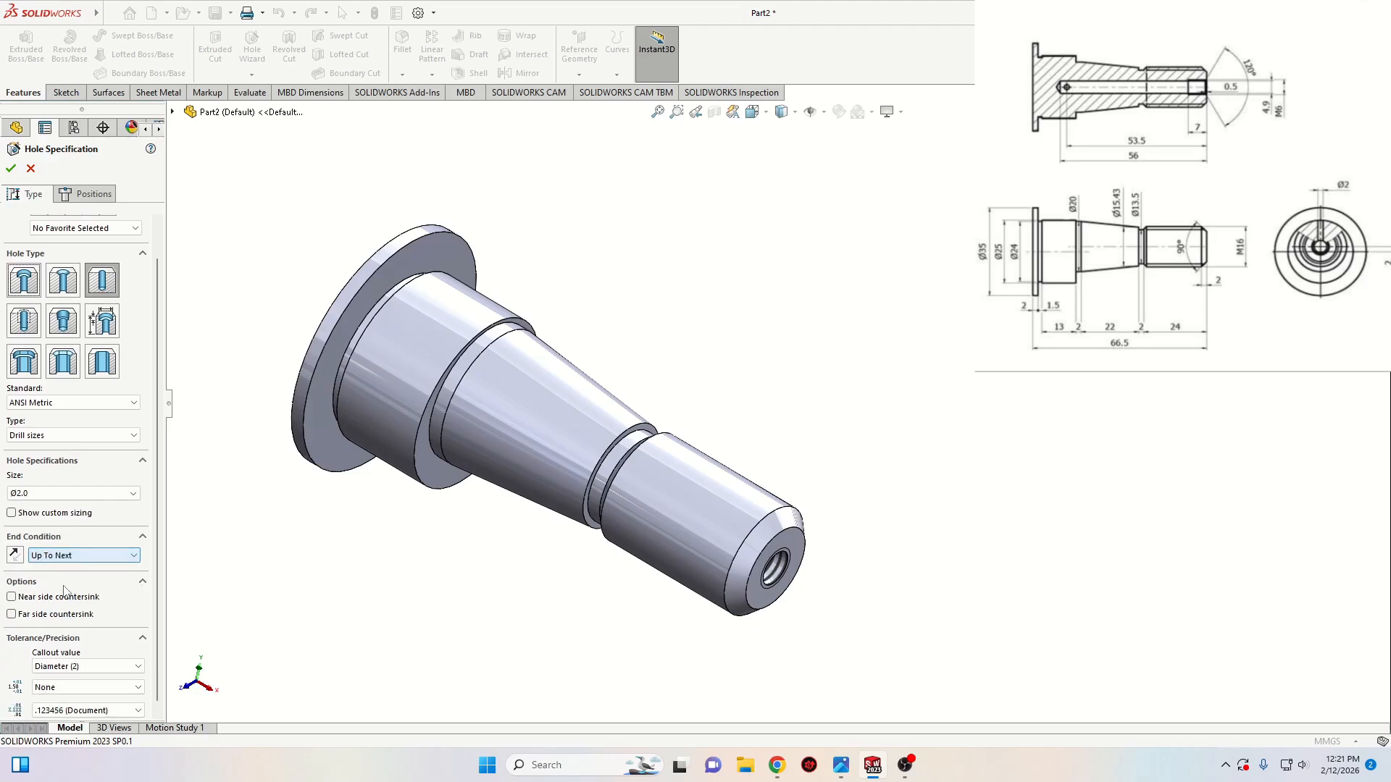
scroll(159, 593, "up", 2)
Place the hole's position point on the cylindrical face of the collar beside the flange, near the collar's upper side and tapered end
left_click(87, 194)
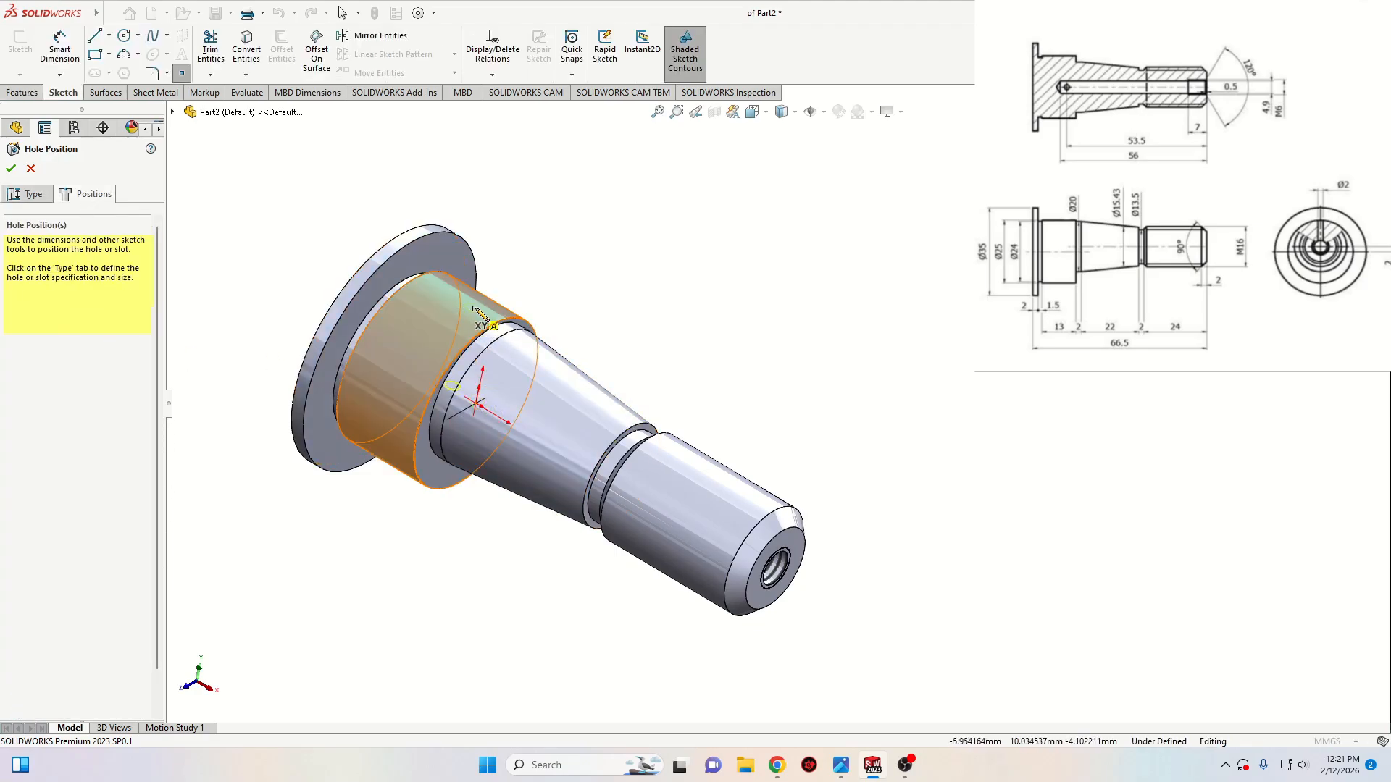
middle_click_drag(579, 313, 583, 380)
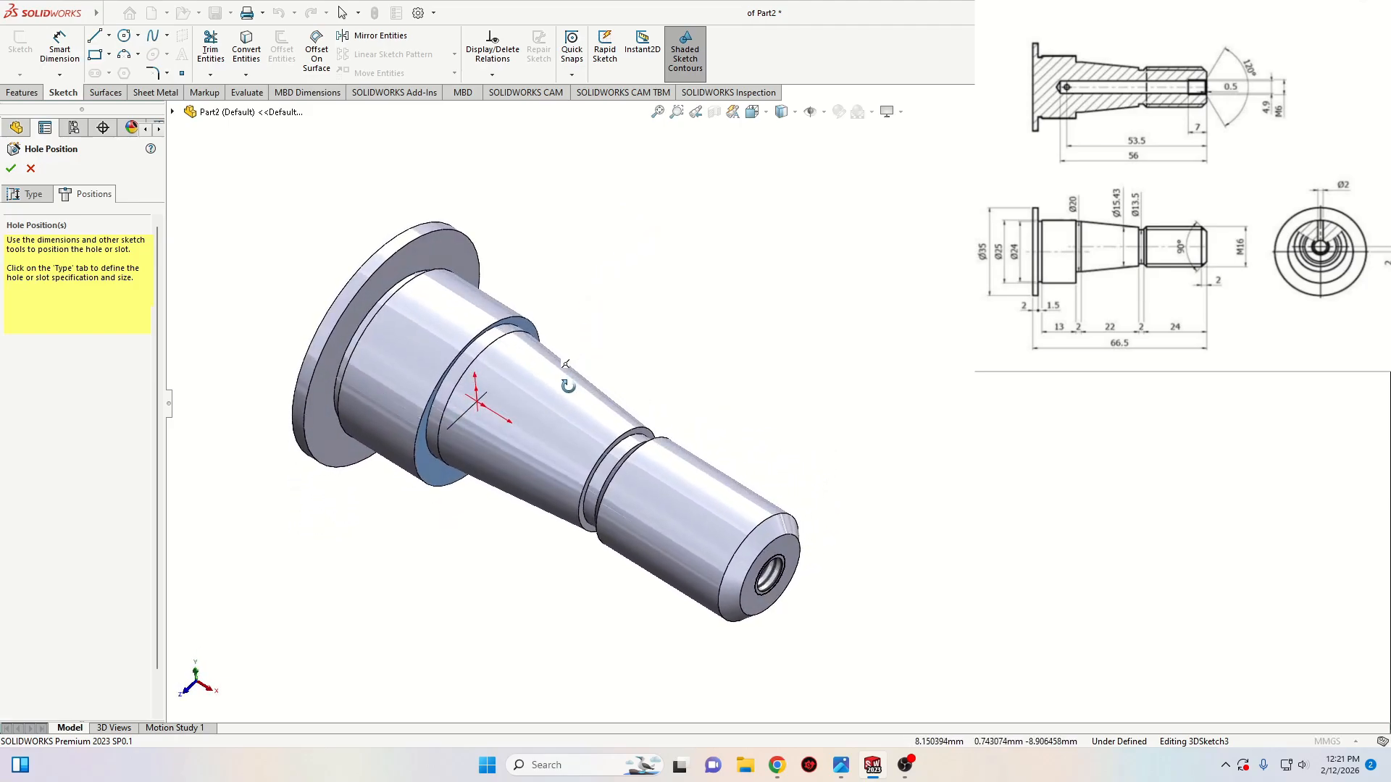
left_click(453, 323)
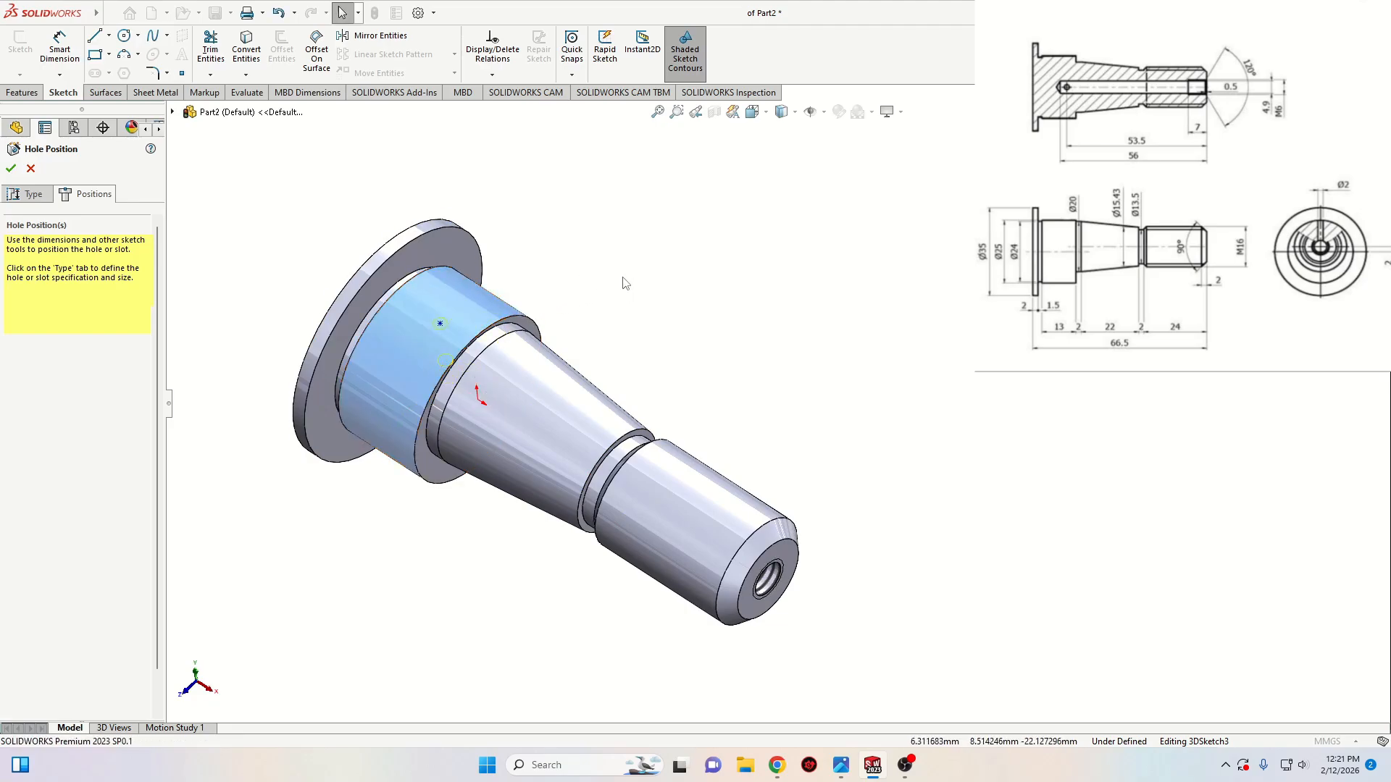
scroll(606, 333, "down", 1)
scroll(600, 347, "down", 1)
middle_click_drag(621, 386, 706, 274)
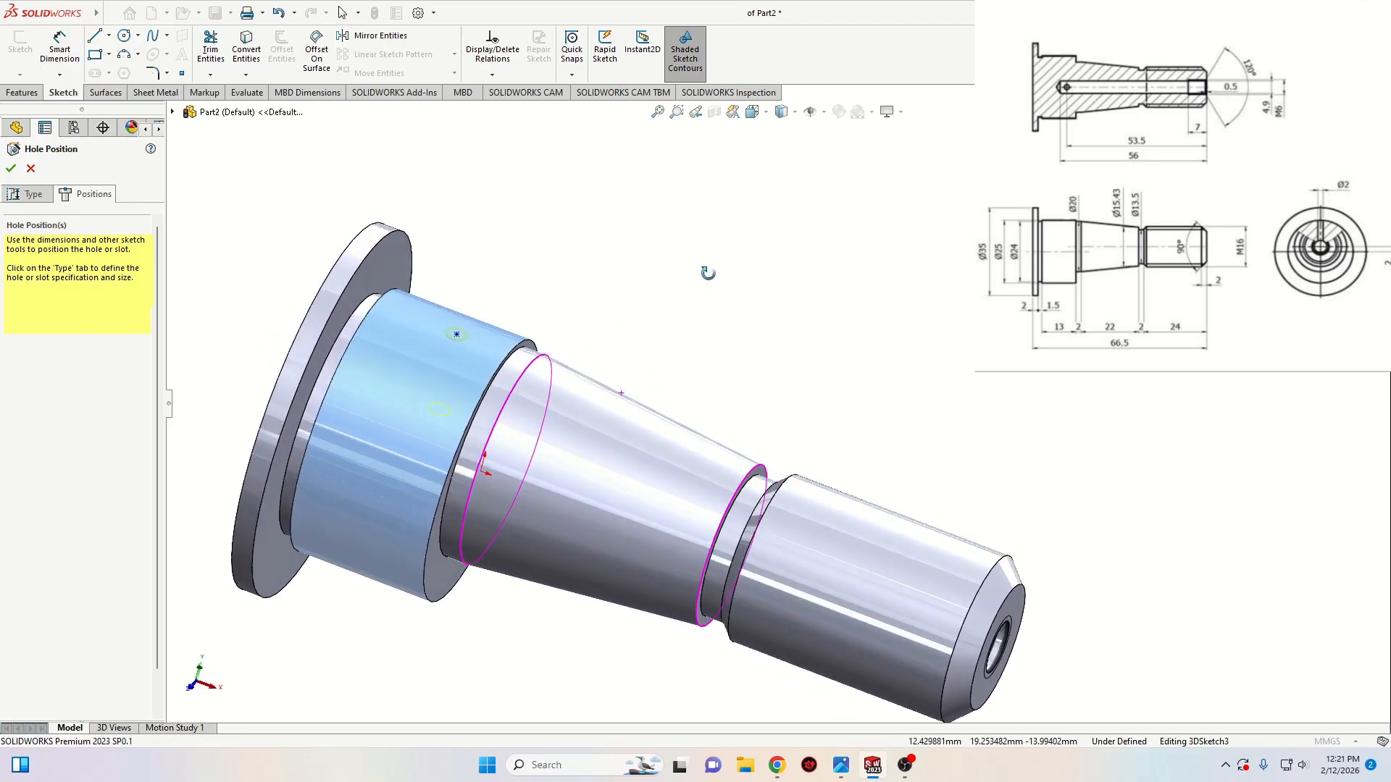
left_click_drag(457, 336, 476, 343)
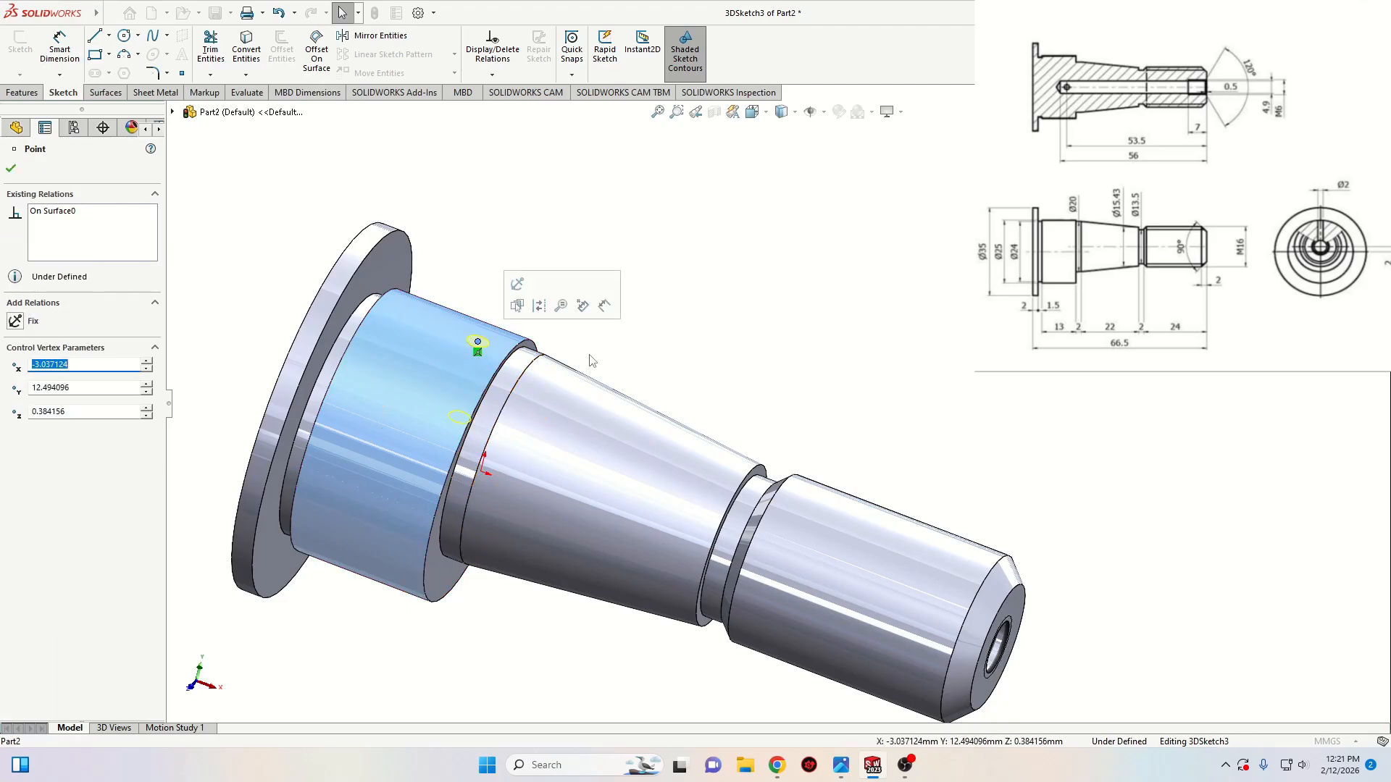
left_click(753, 353)
scroll(756, 353, "up", 1)
middle_click_drag(777, 368, 723, 371)
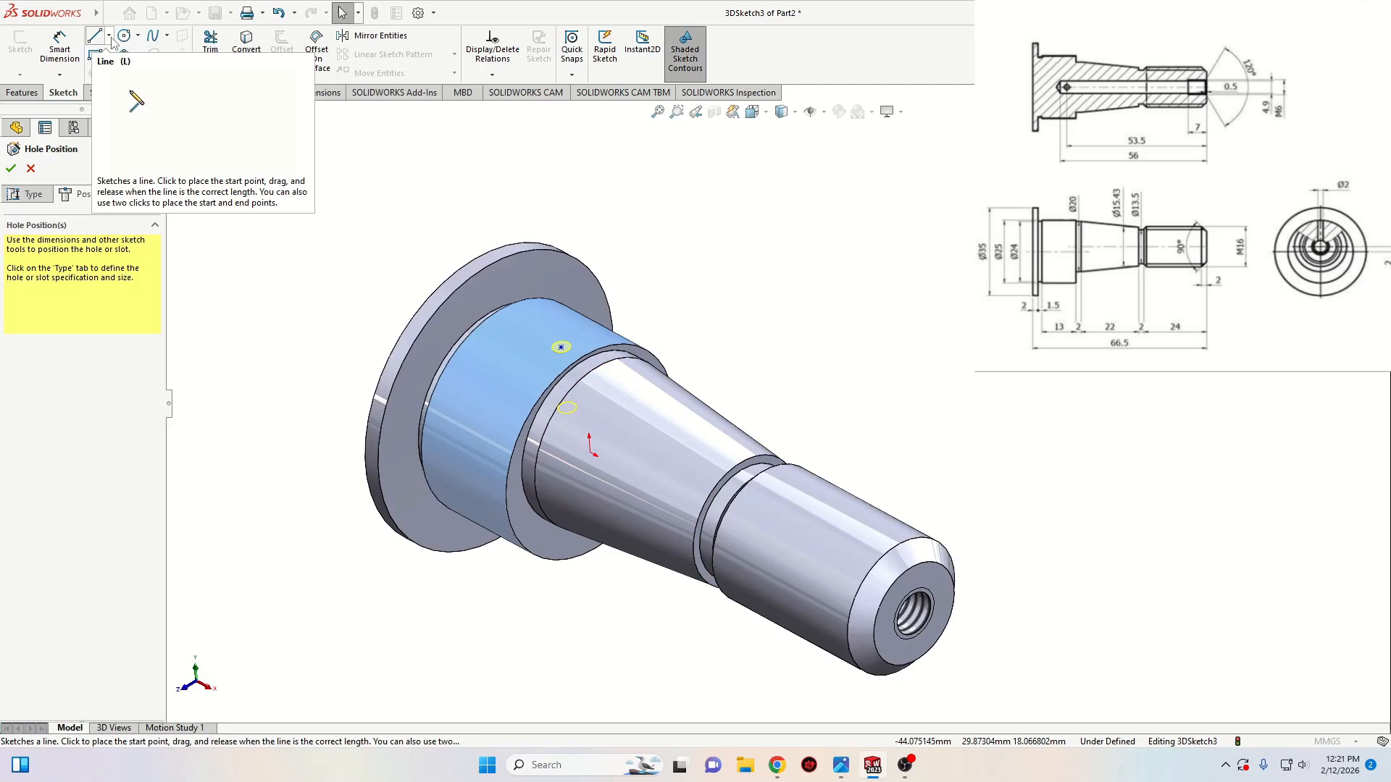
Sketch a construction centerline about 12.5 mm long straight up from the origin along the Y axis
left_click(110, 37)
left_click(134, 71)
mouse_move(605, 416)
middle_mouse_down()
mouse_move(608, 326)
mouse_move(642, 471)
middle_mouse_up()
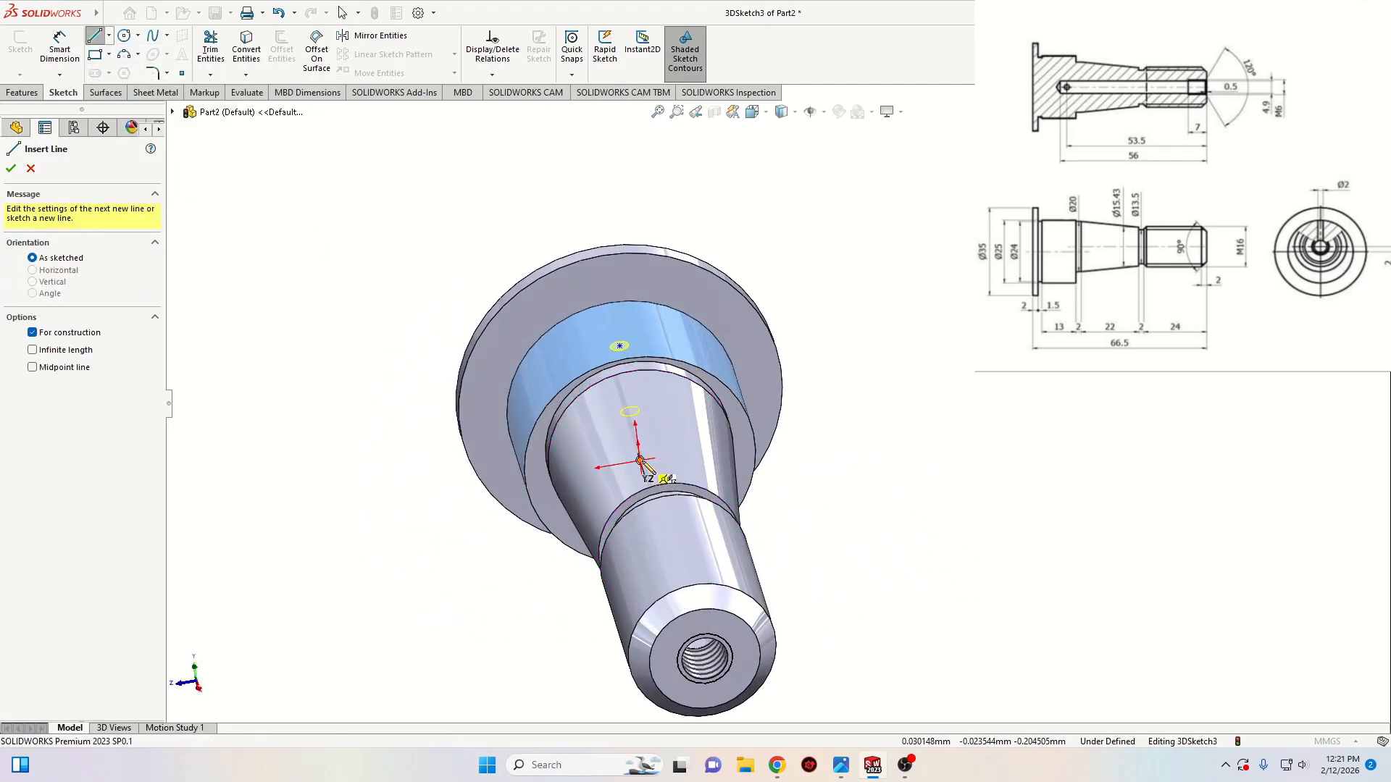
left_click(642, 471)
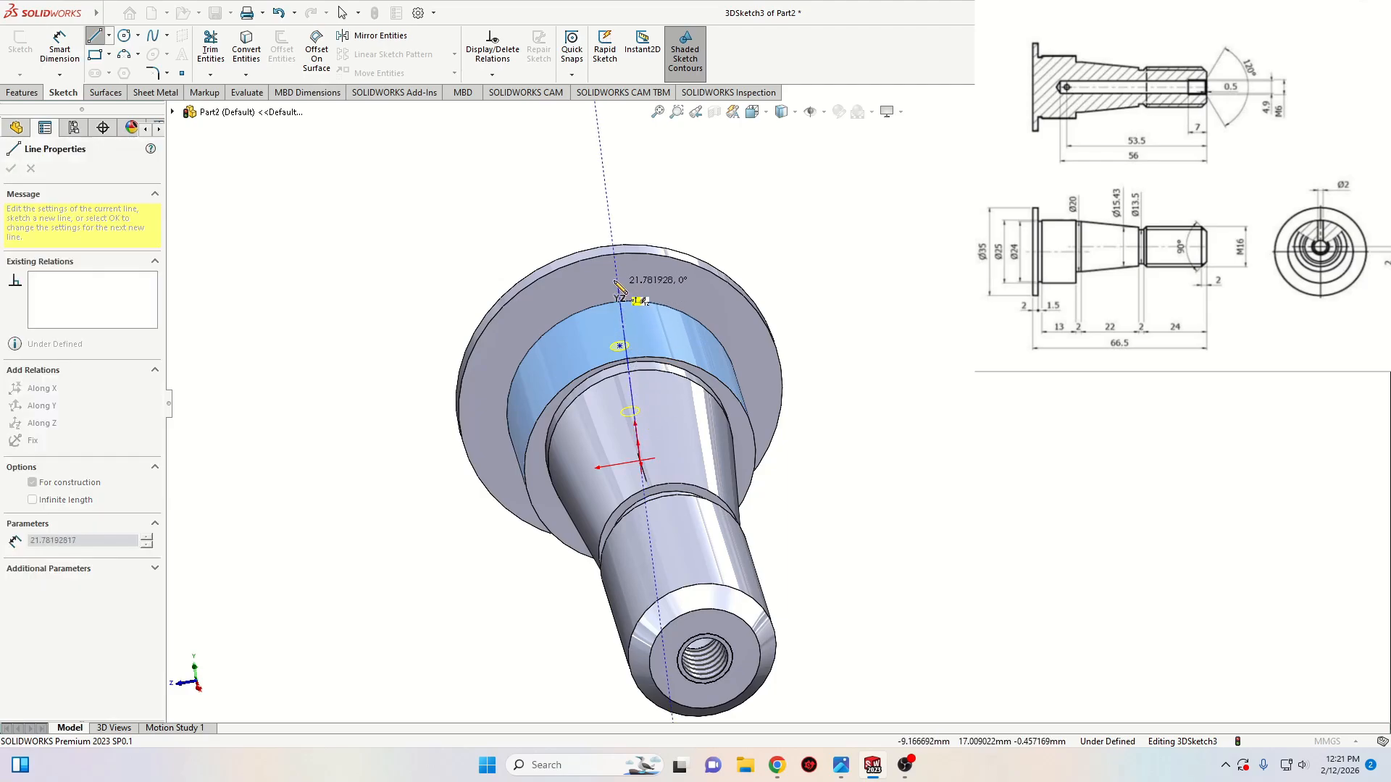
left_click(627, 359)
right_click(496, 344)
left_click(530, 357)
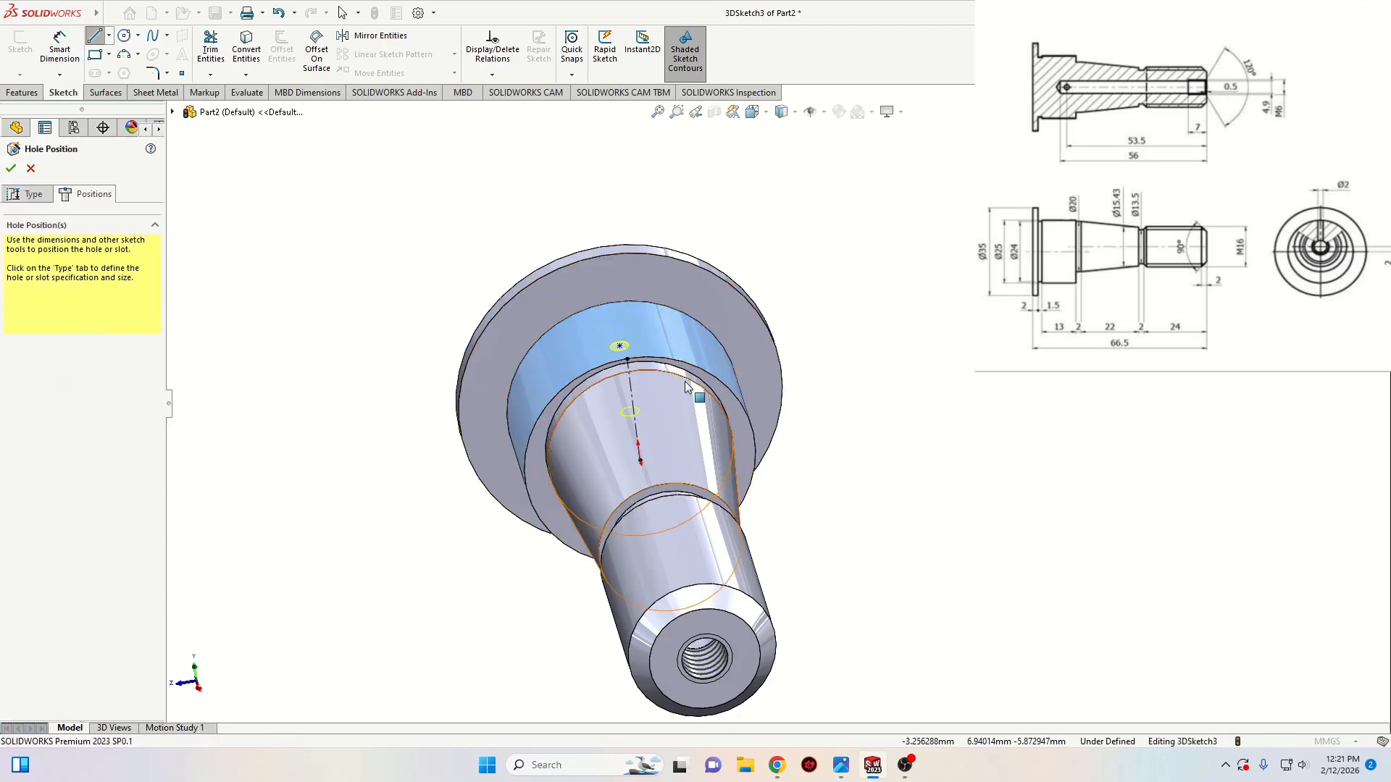
Add an Along X relation between the hole's position point and the centerline's upper endpoint
scroll(673, 391, "down", 3)
middle_click_drag(658, 404, 718, 370)
scroll(545, 340, "down", 3)
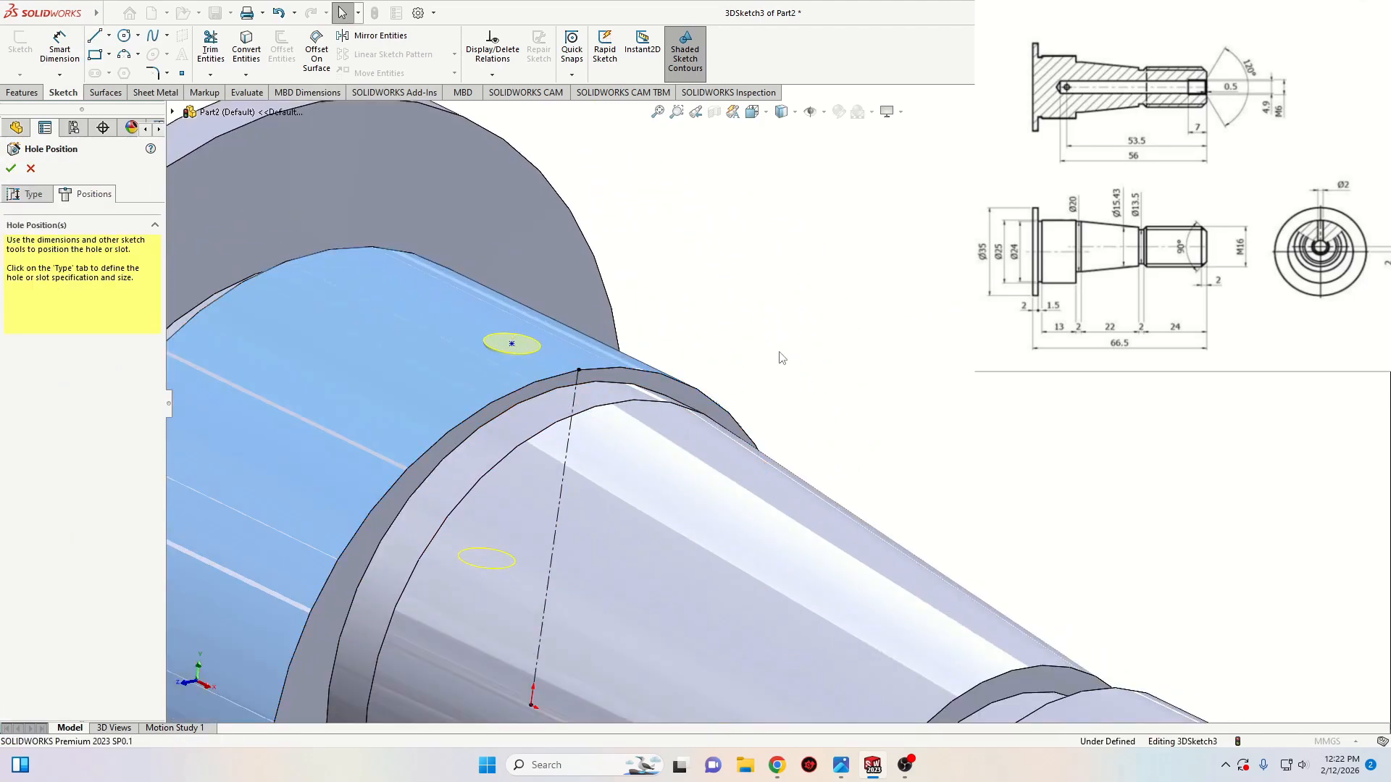
scroll(723, 419, "up", 3)
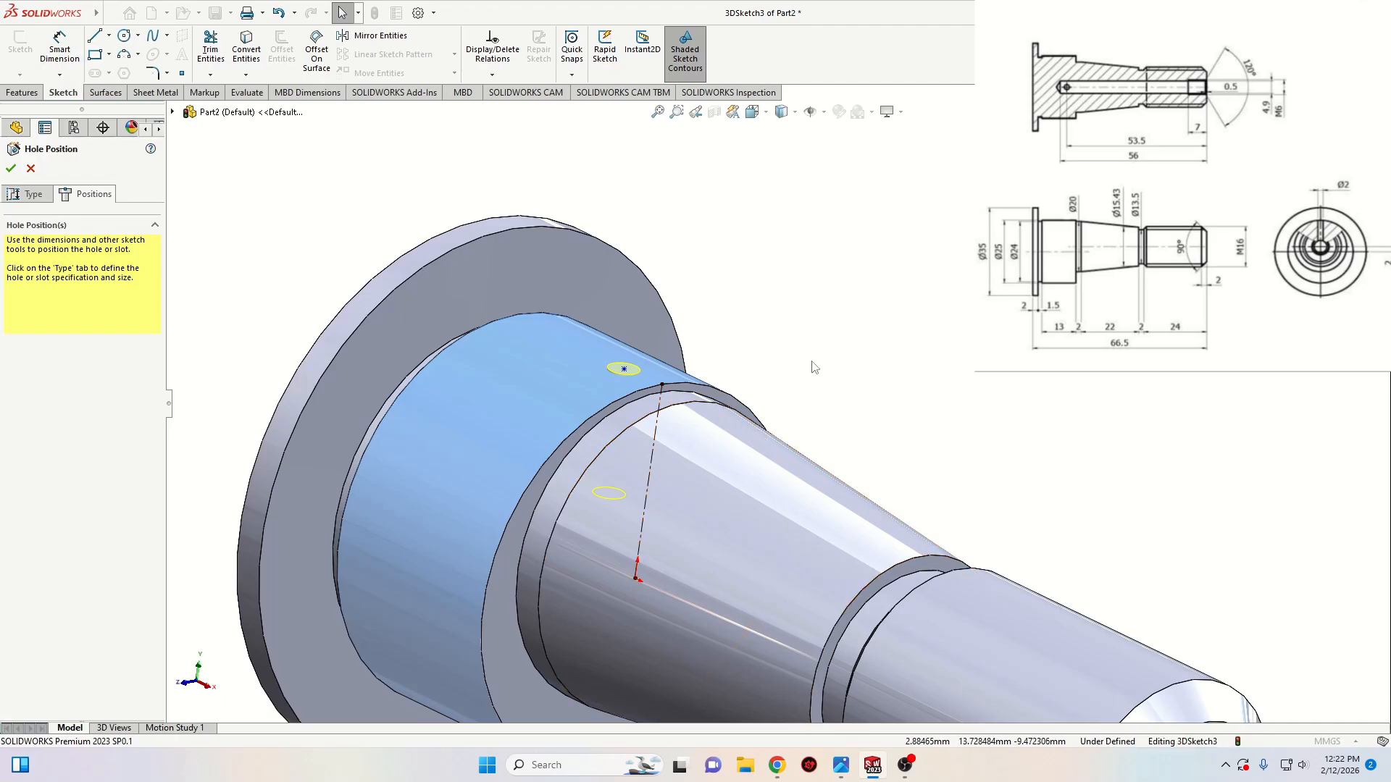
scroll(681, 326, "down", 2)
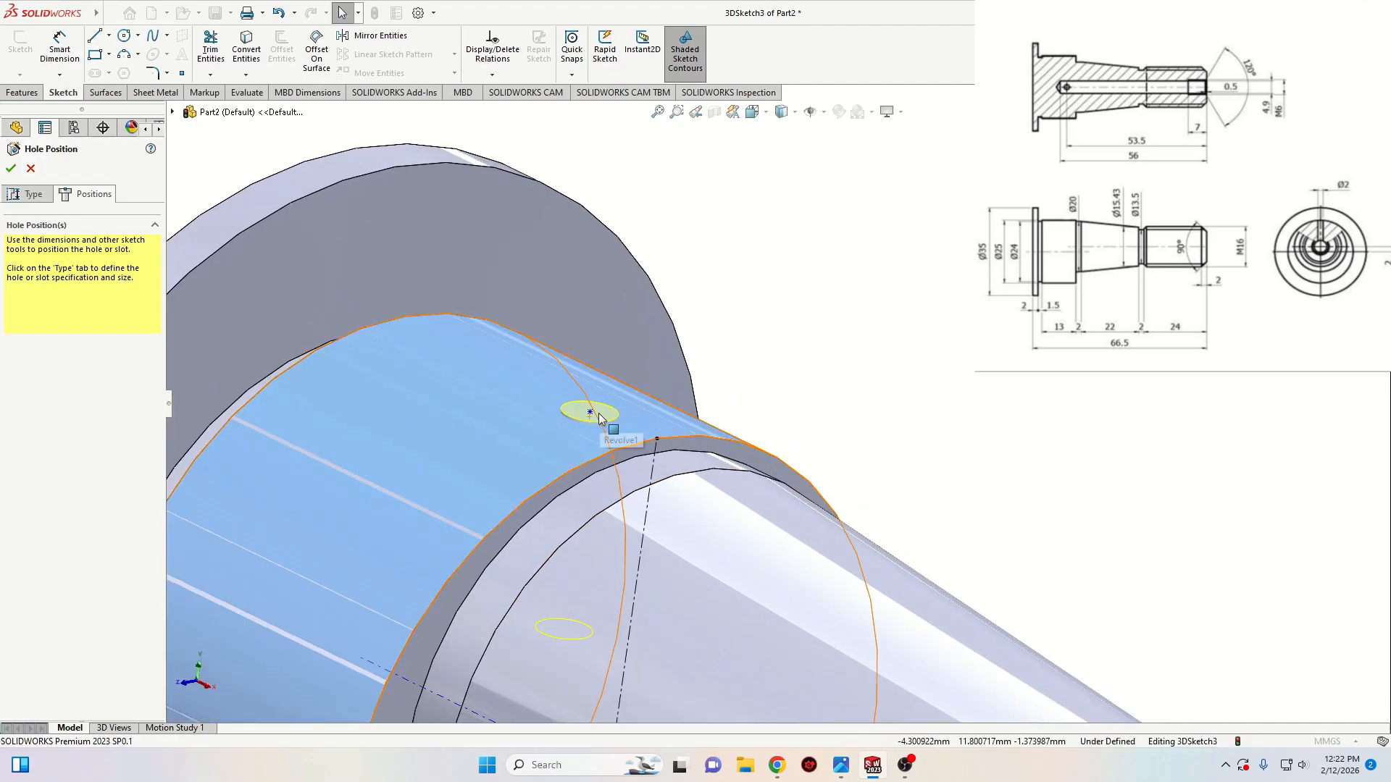
scroll(587, 420, "up", 1)
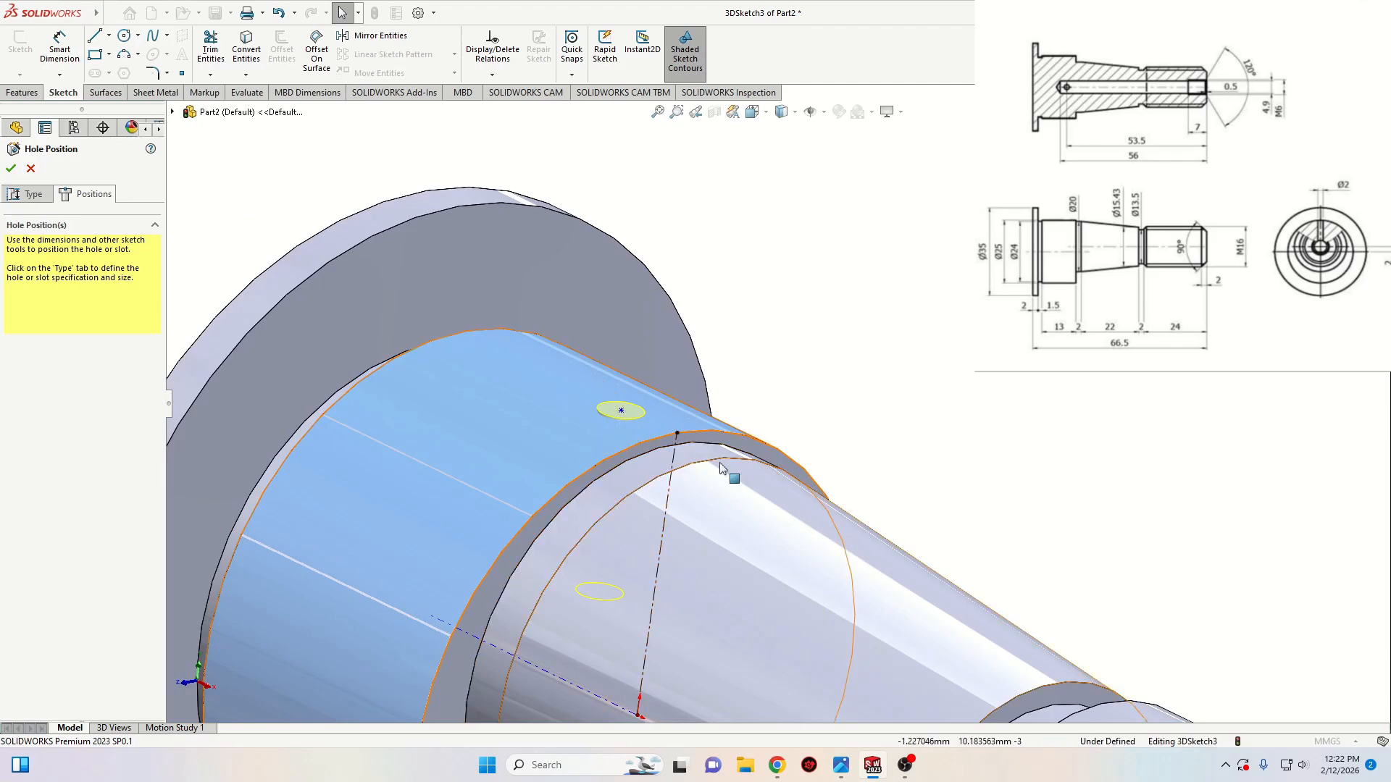
middle_click_drag(730, 475, 696, 402)
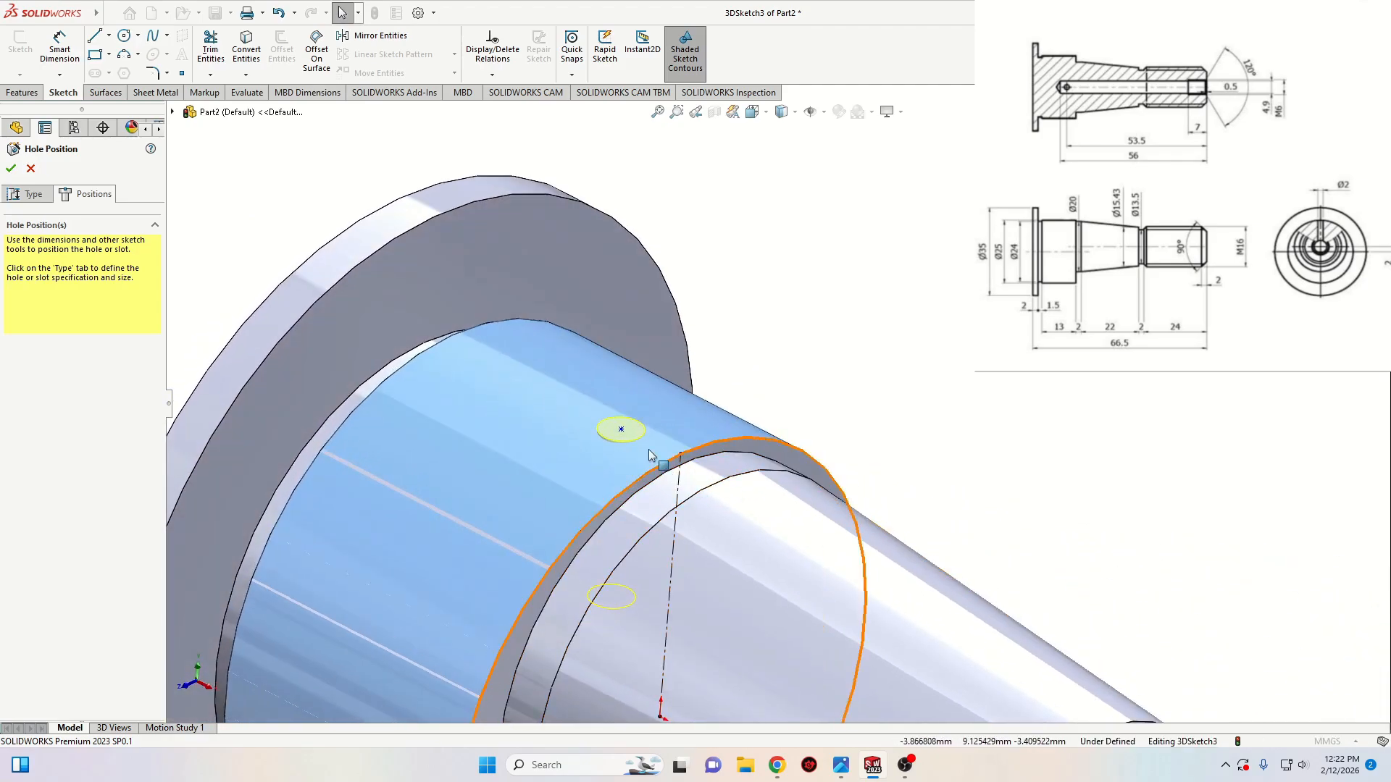
left_click(622, 430)
left_click(680, 454, "ctrl")
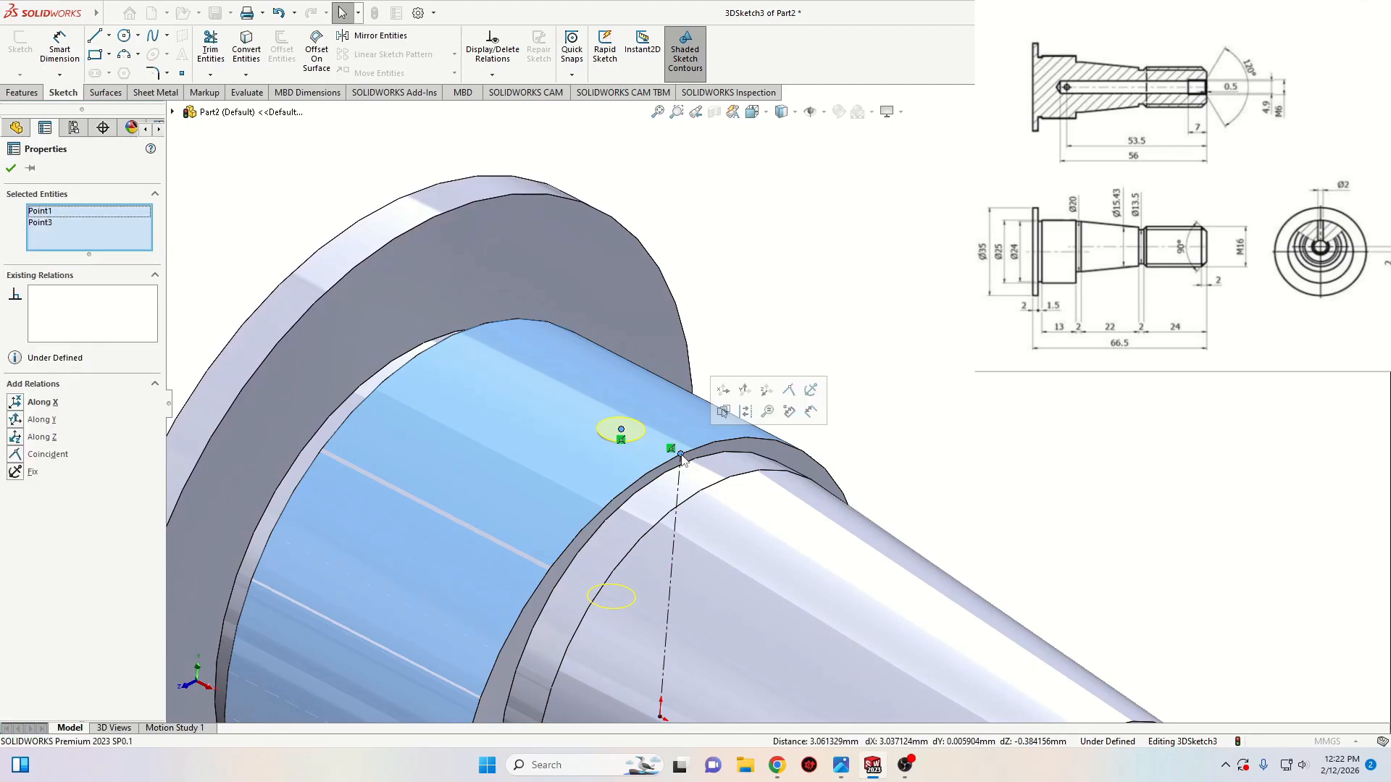
left_click(42, 403)
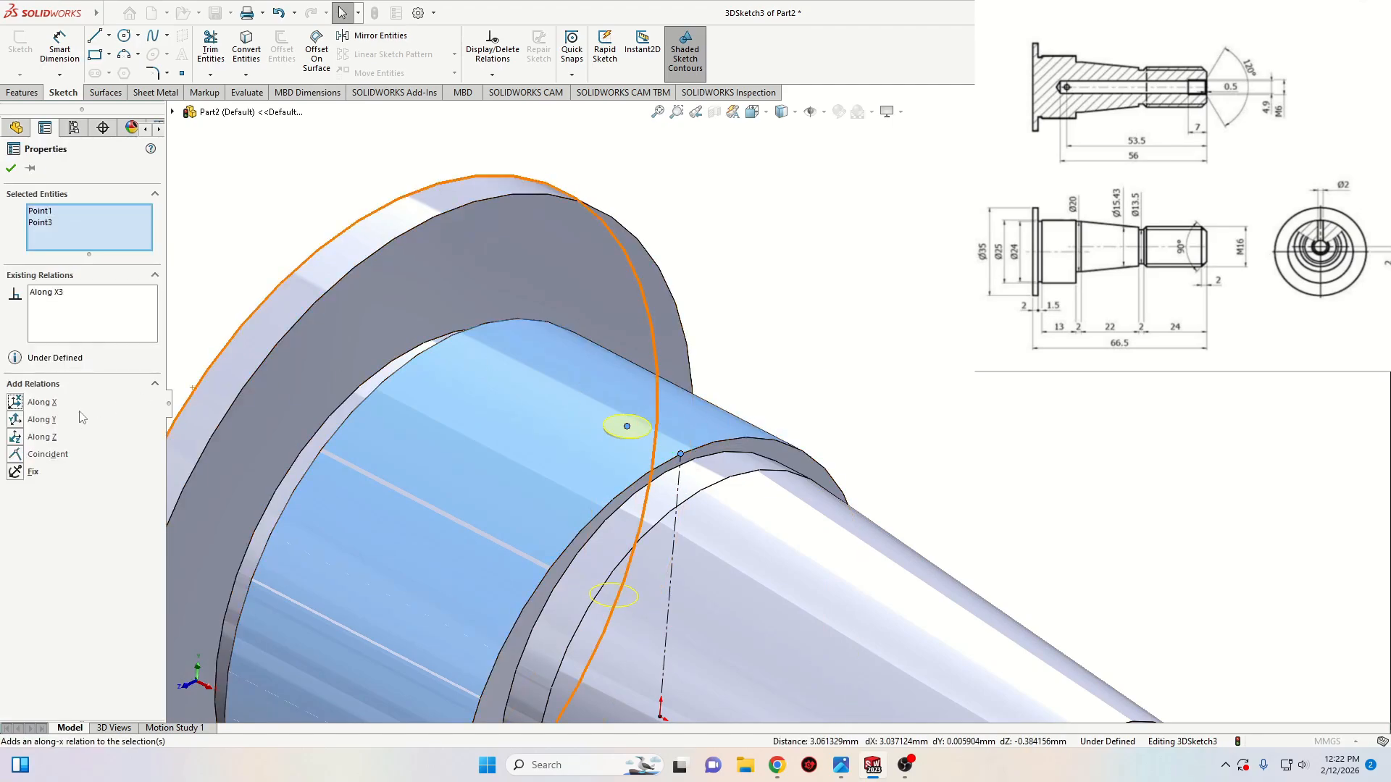
left_click(831, 383)
Sketch construction centerlines from the vertical centerline's upper endpoint: about 50.7 mm along X toward the threaded end and about 4.4 mm down along Y
scroll(945, 435, "up", 3)
middle_click_drag(815, 561, 904, 523)
middle_click_drag(1048, 443, 836, 324, "ctrl")
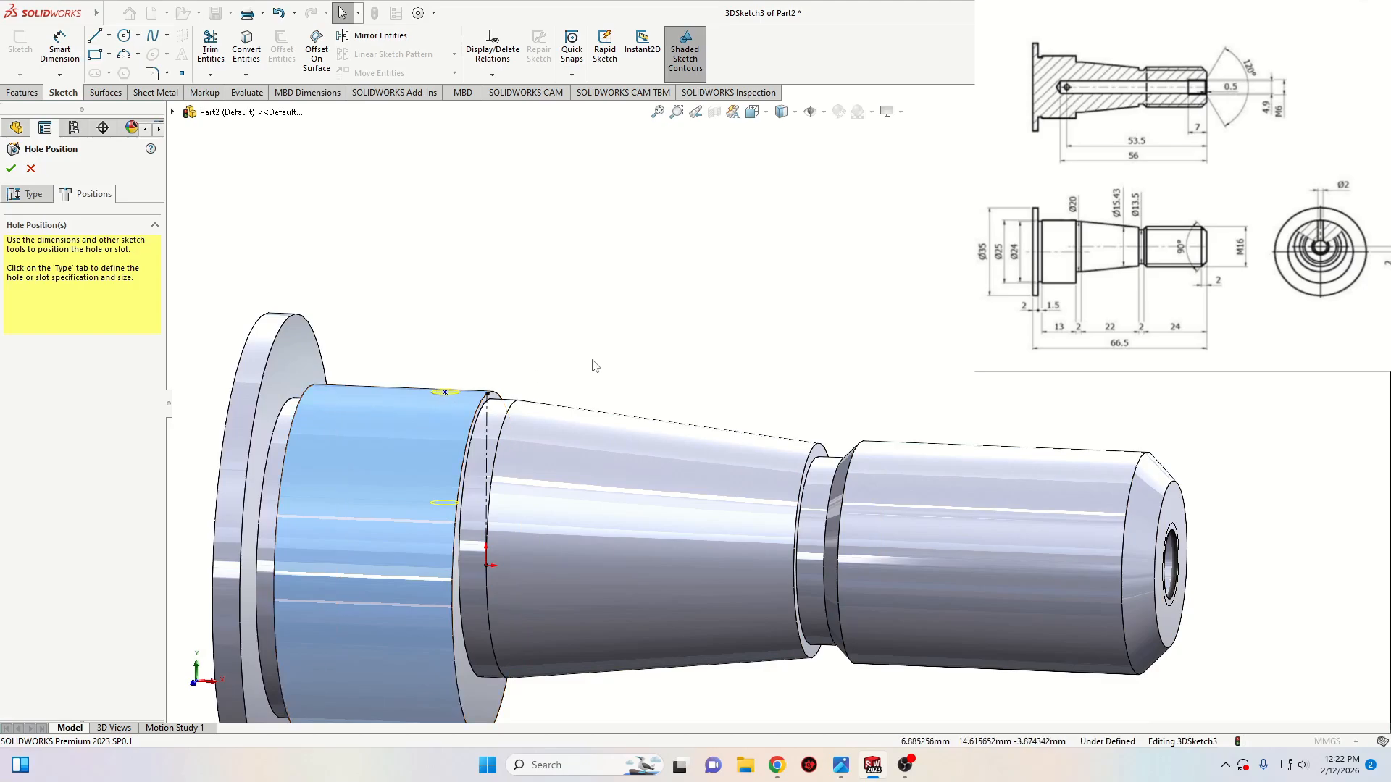
left_click(108, 35)
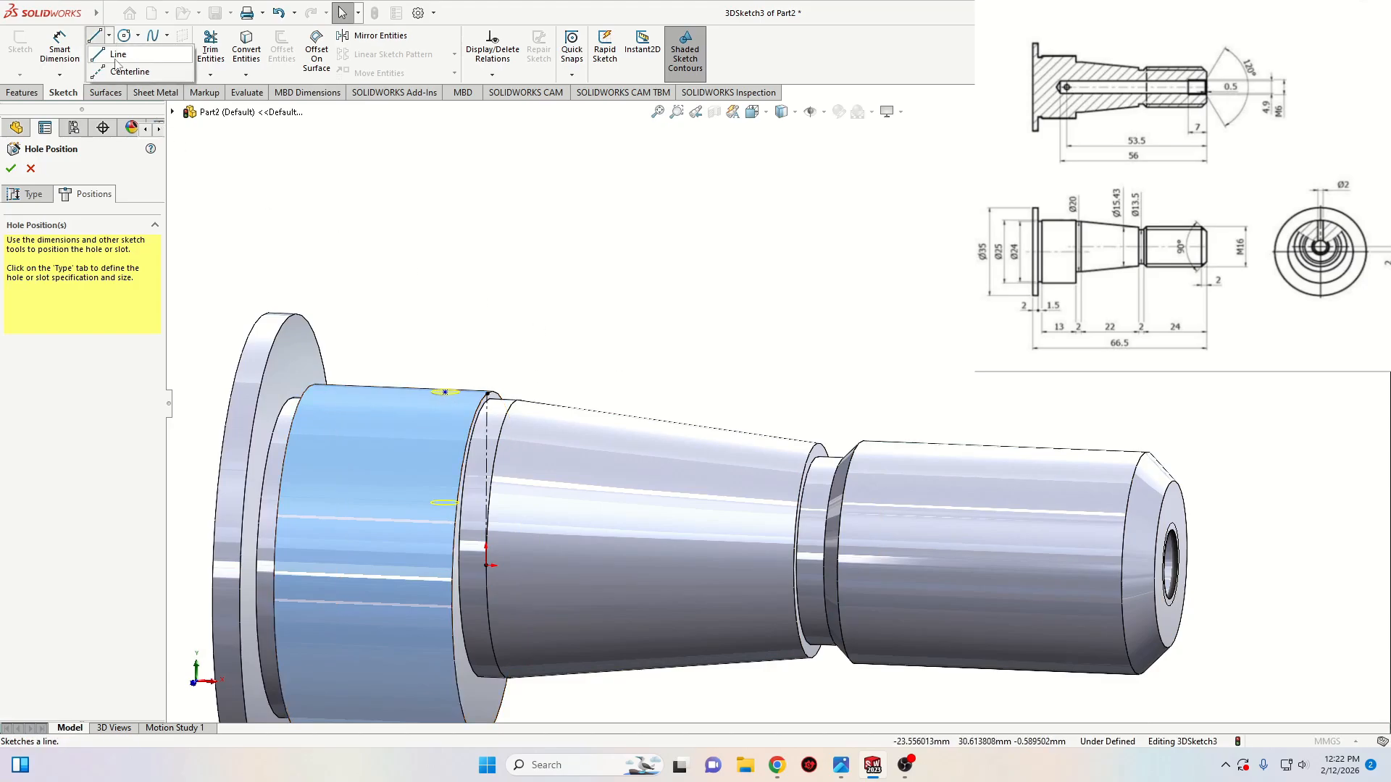
left_click(127, 72)
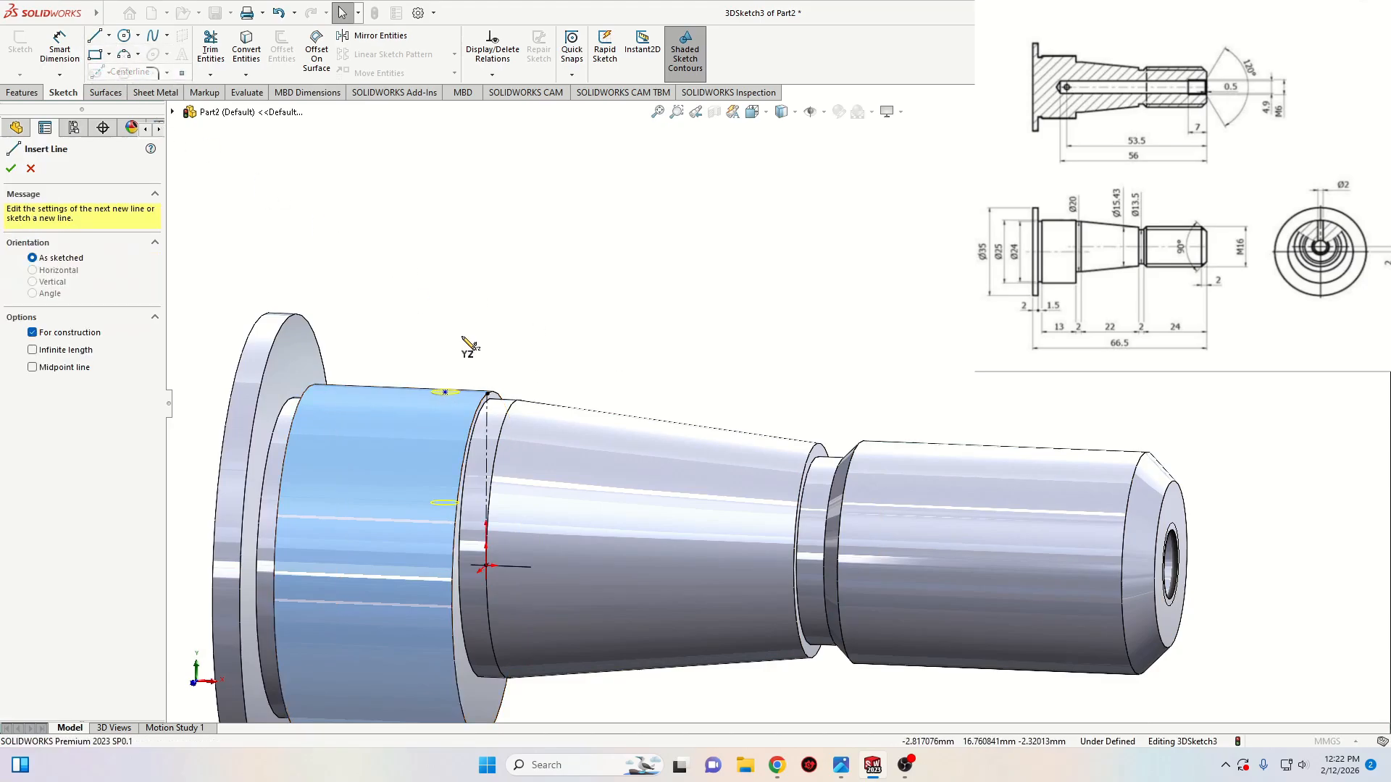
left_click(487, 393)
mouse_move(1168, 423)
middle_mouse_down()
mouse_move(1187, 404)
mouse_move(1179, 412)
middle_mouse_up()
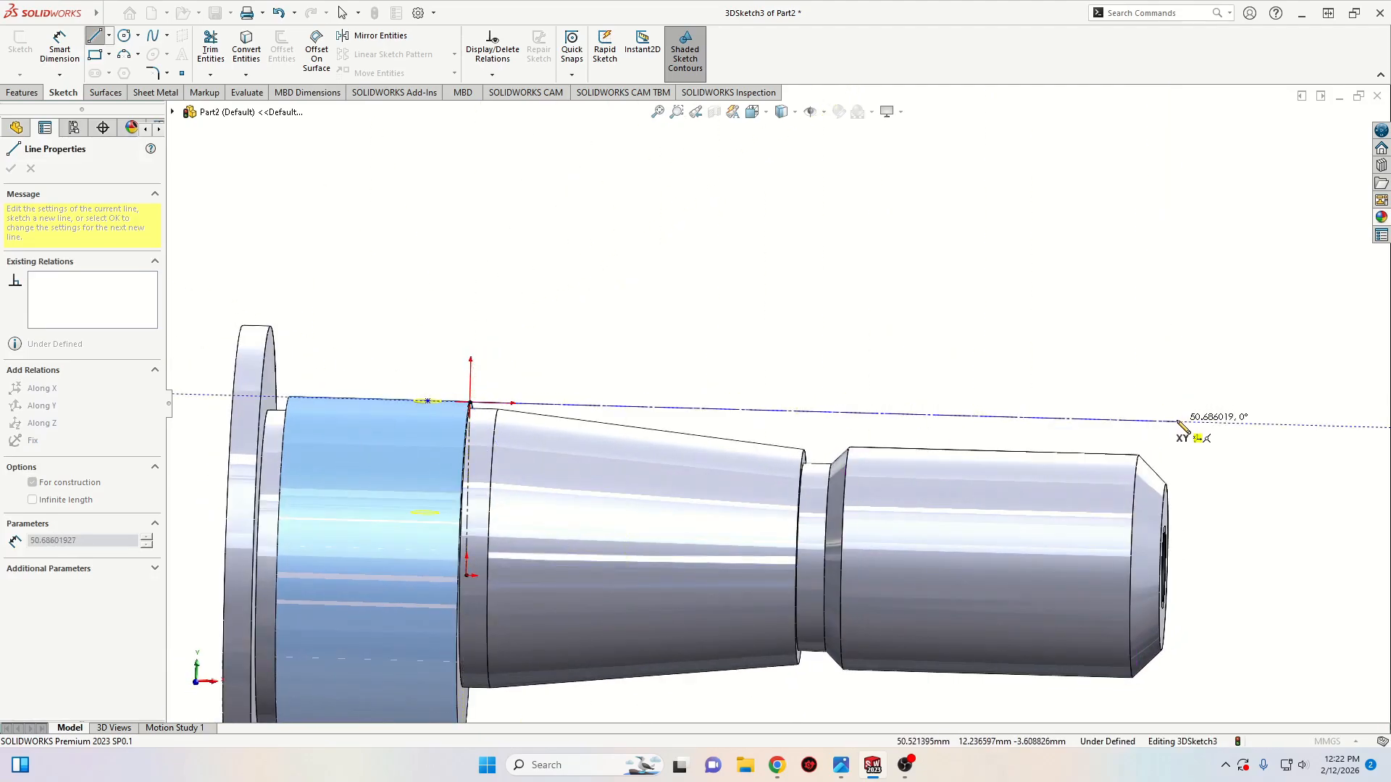
left_click(1177, 422)
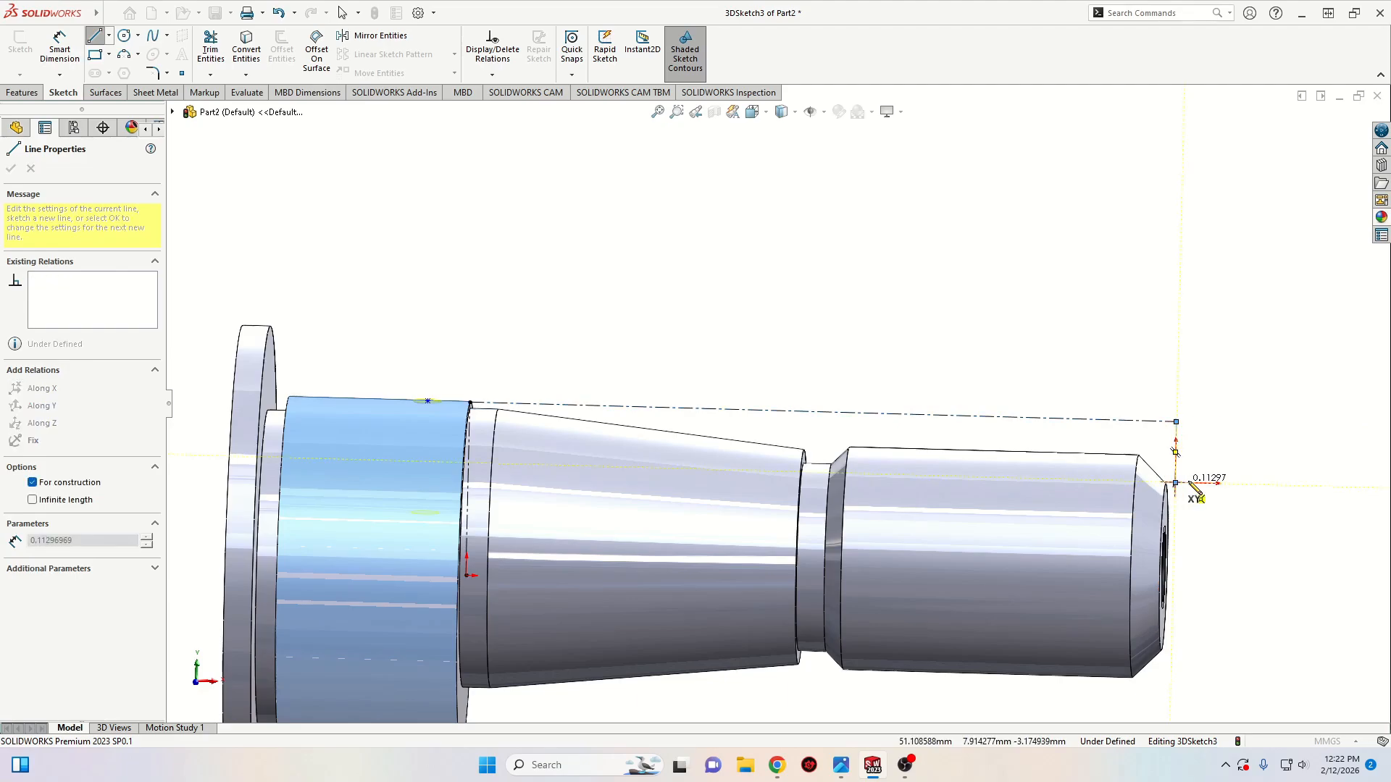
left_click(1175, 483)
right_click(1204, 483)
left_click(1239, 497)
Make the short vertical centerline's lower endpoint coincident with the outer edge of the pin's threaded end face
scroll(1225, 493, "down", 5)
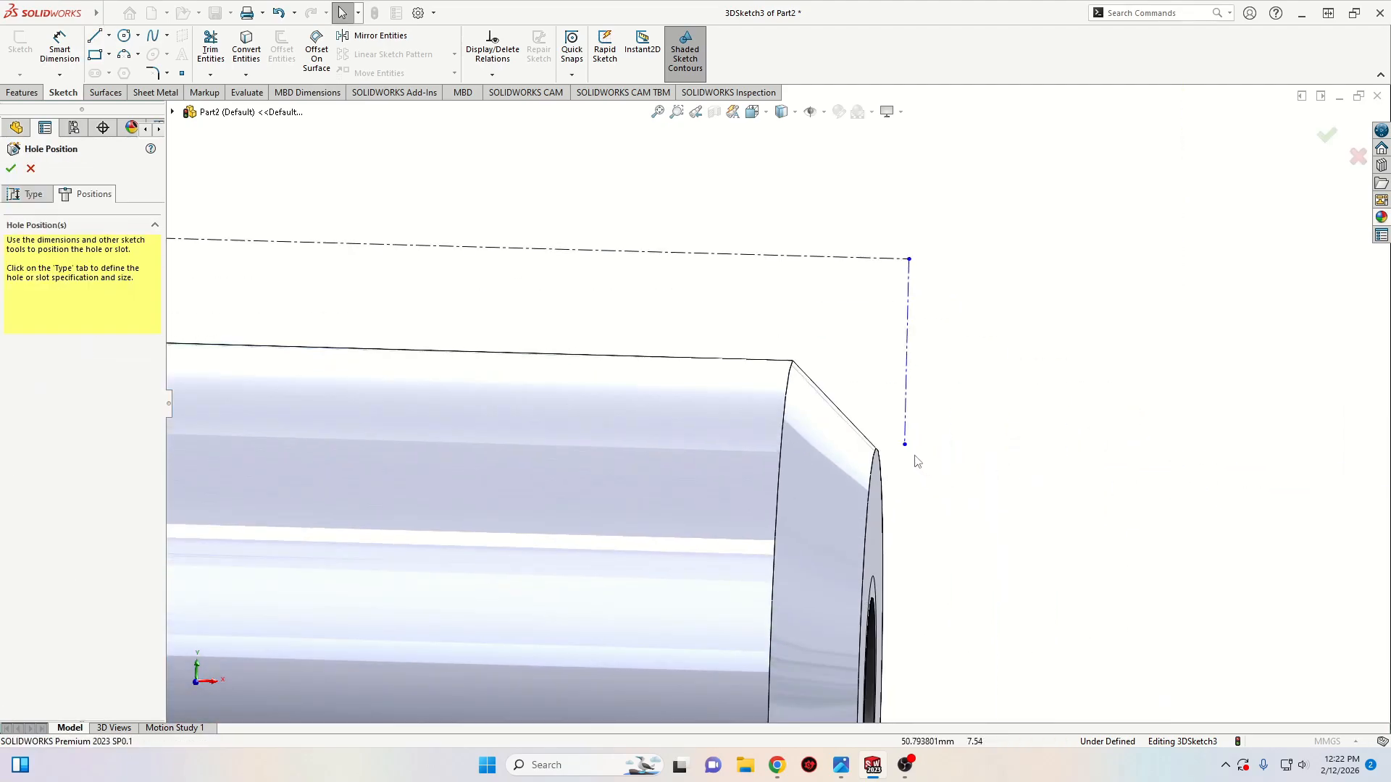
left_click(906, 445)
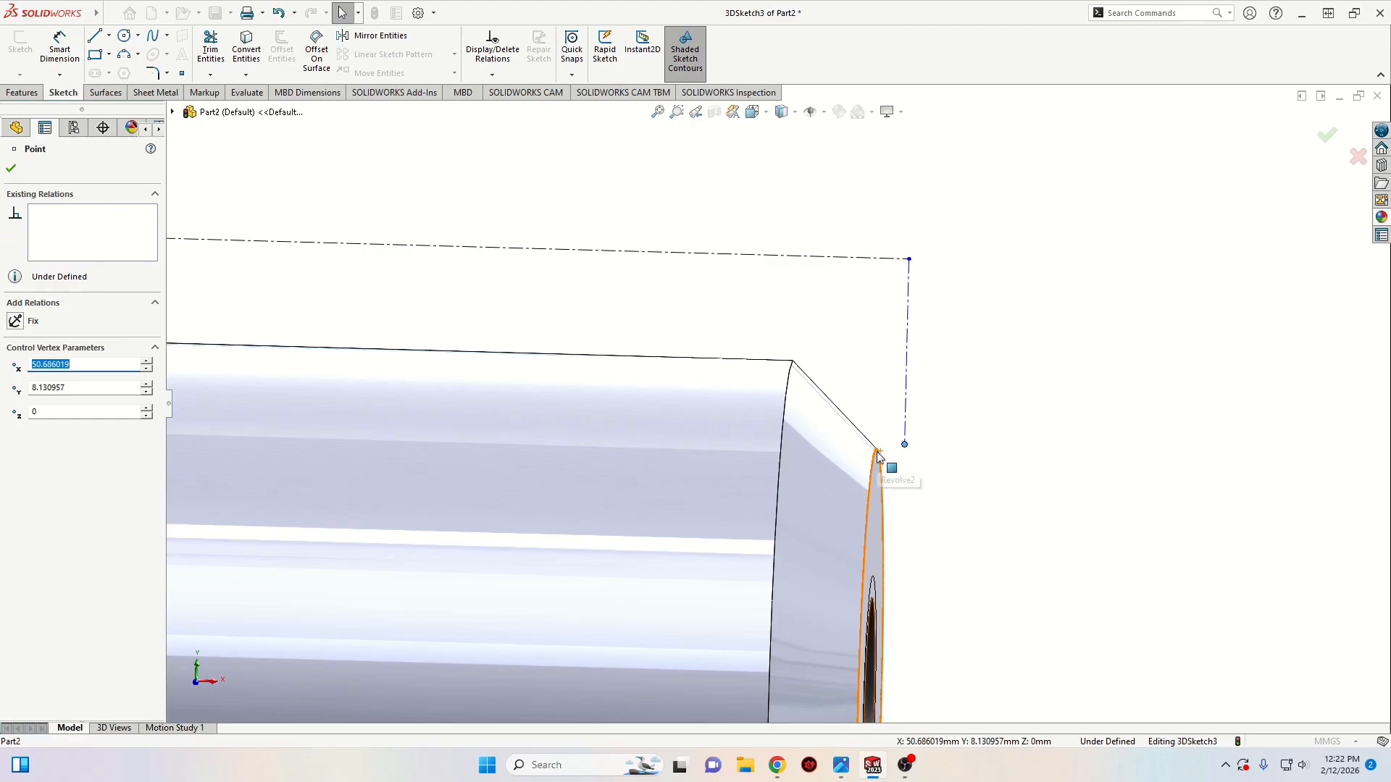
left_click(878, 454, "ctrl")
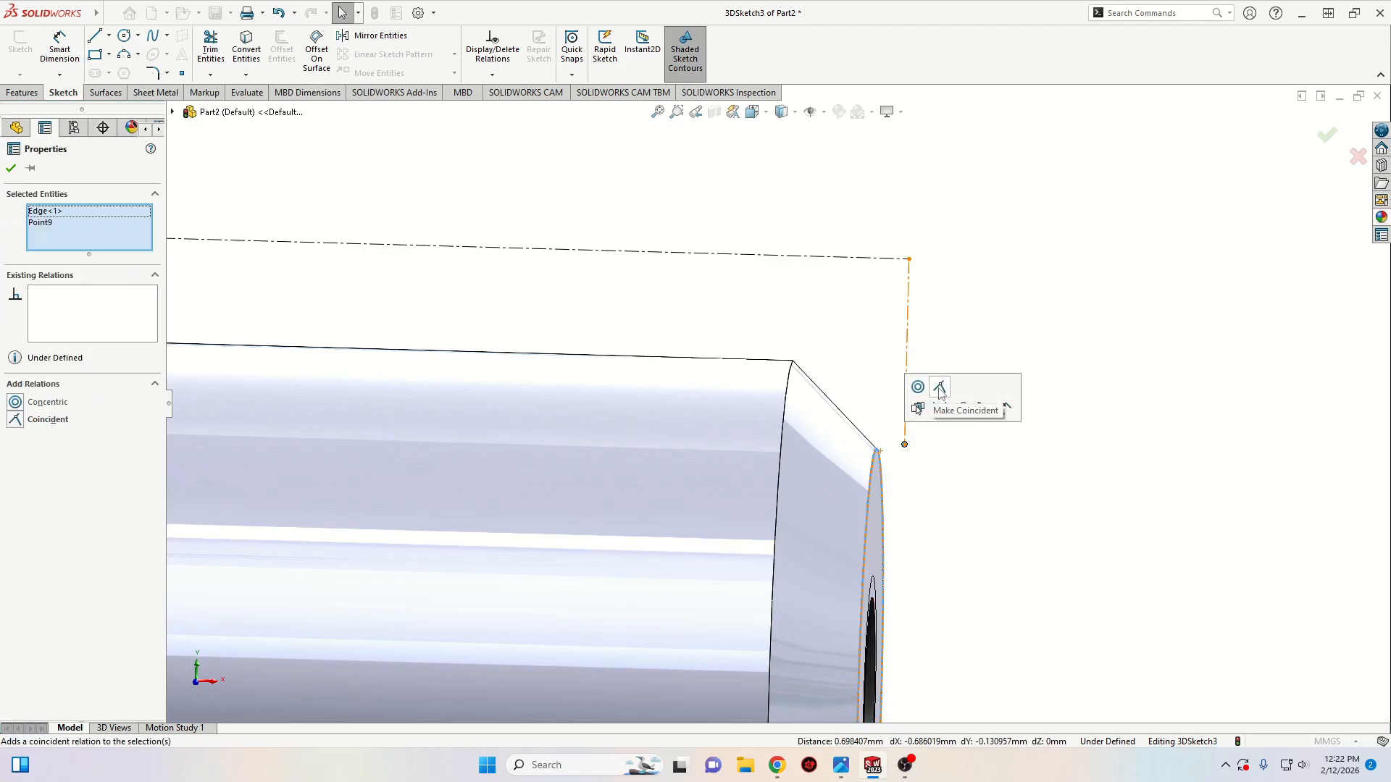
left_click(940, 387)
Dimension the hole's position point 53.5 mm from the far endpoint of the long construction centerline at the threaded end
scroll(891, 341, "up", 3)
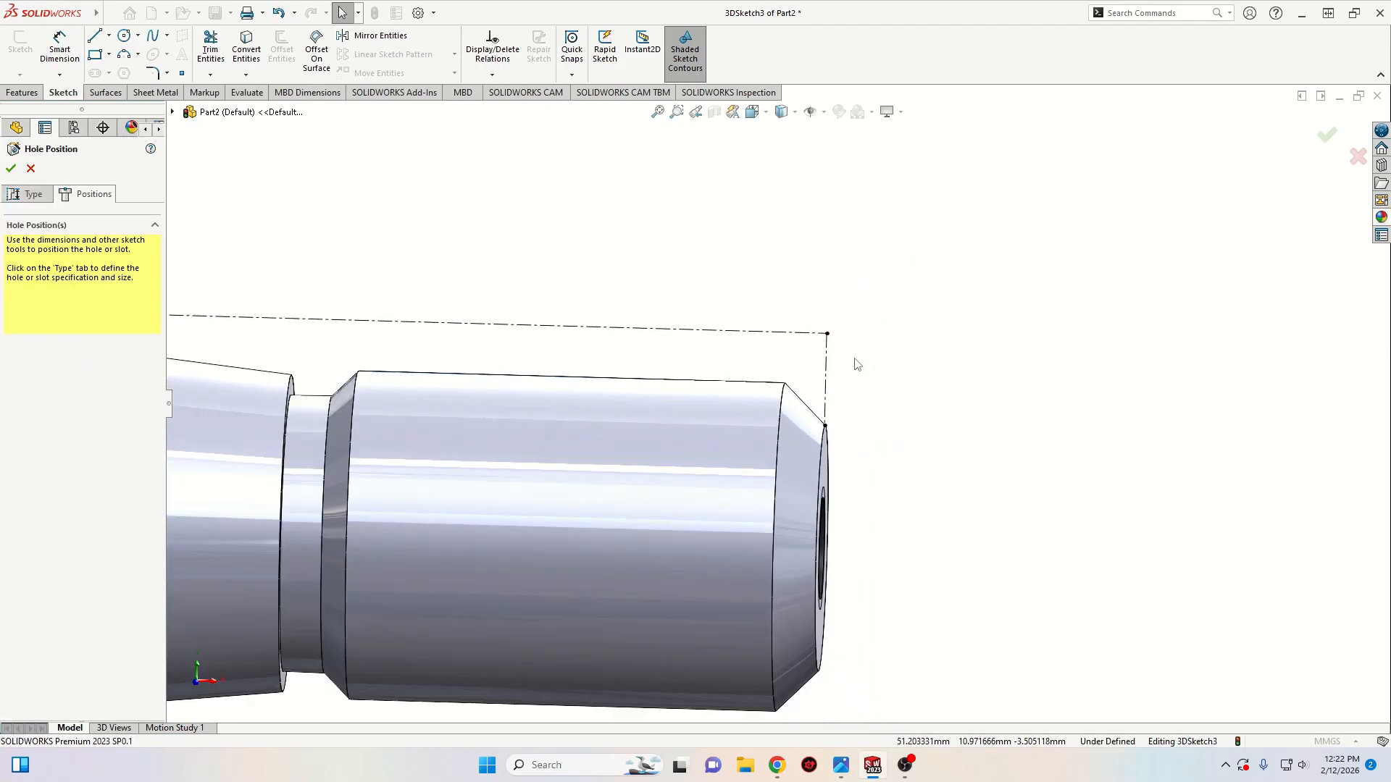
scroll(870, 364, "up", 2)
middle_click_drag(884, 363, 762, 473)
scroll(746, 474, "up", 2)
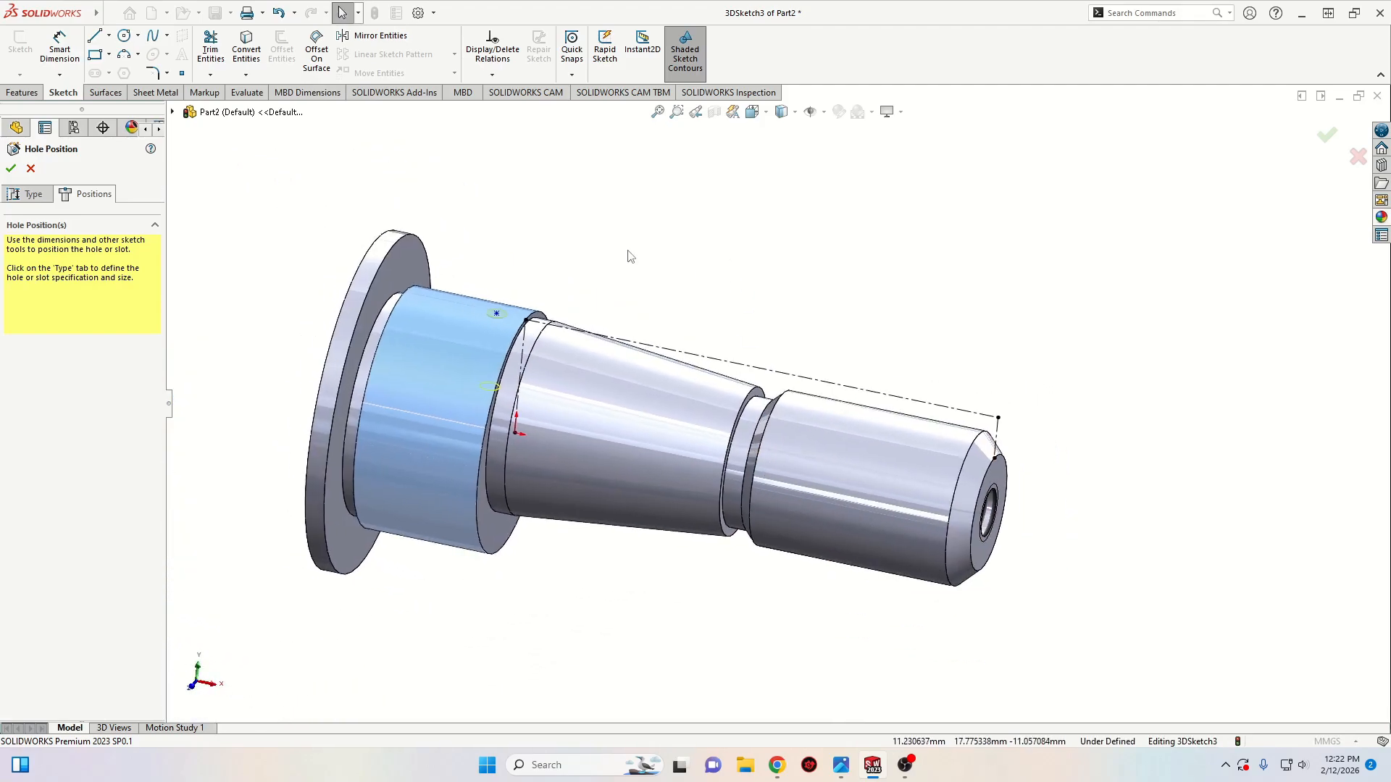
left_click(60, 49)
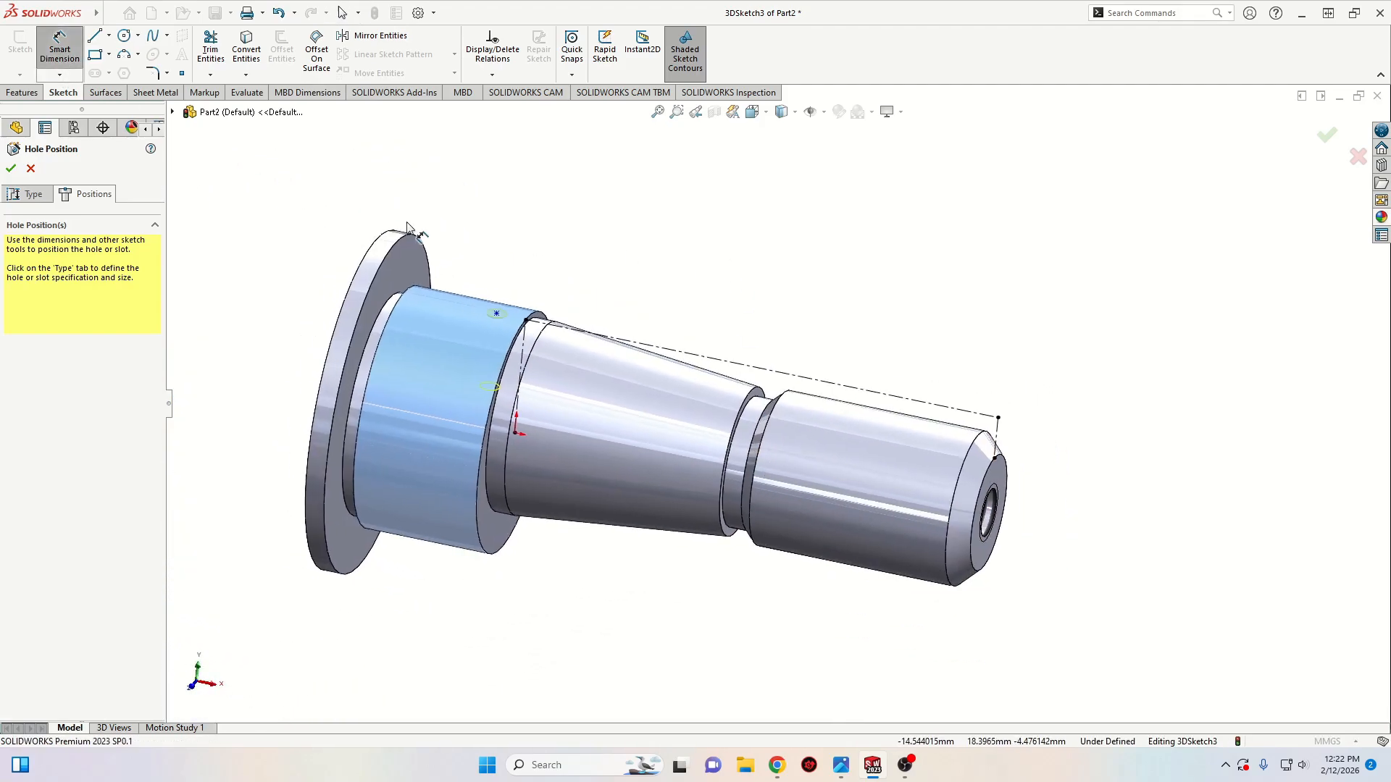
left_click(498, 315)
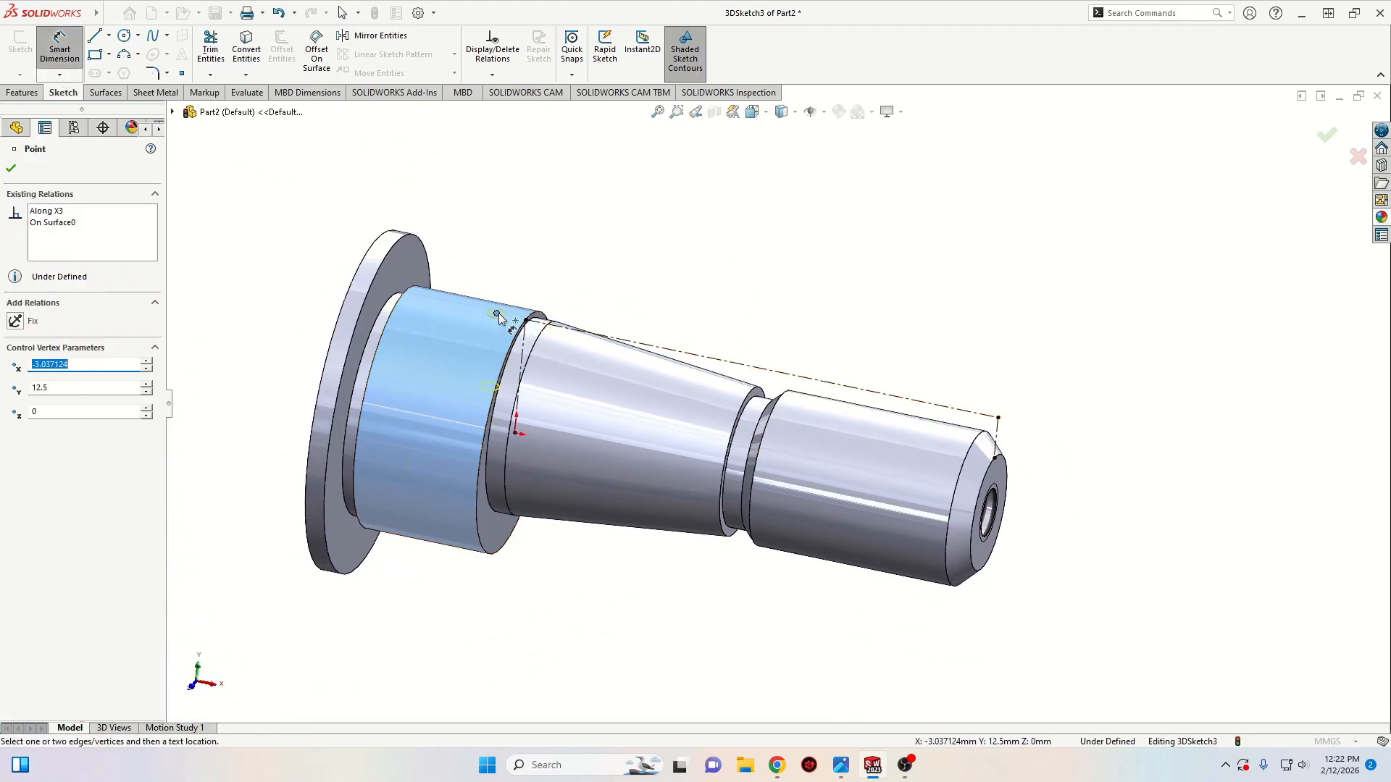
left_click(998, 420)
left_click(873, 266)
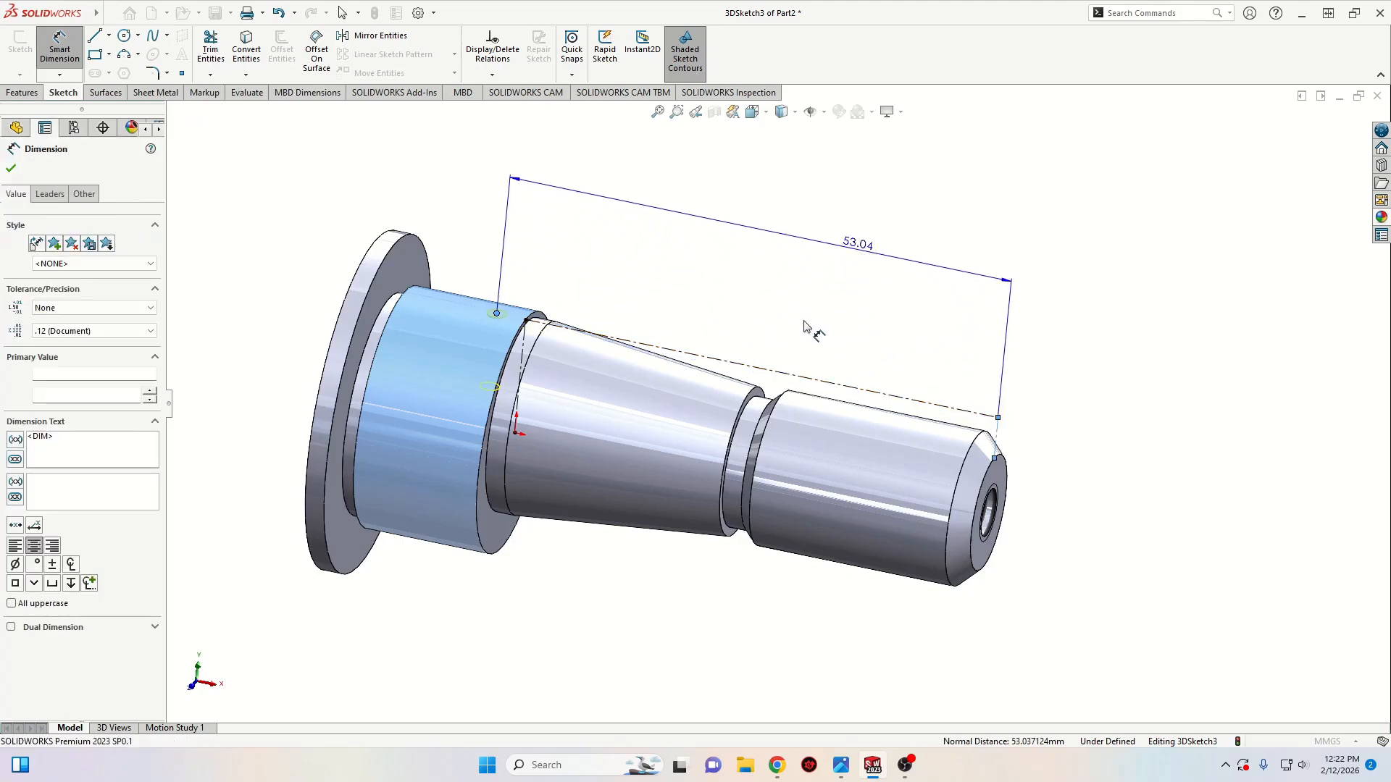
left_click(804, 326)
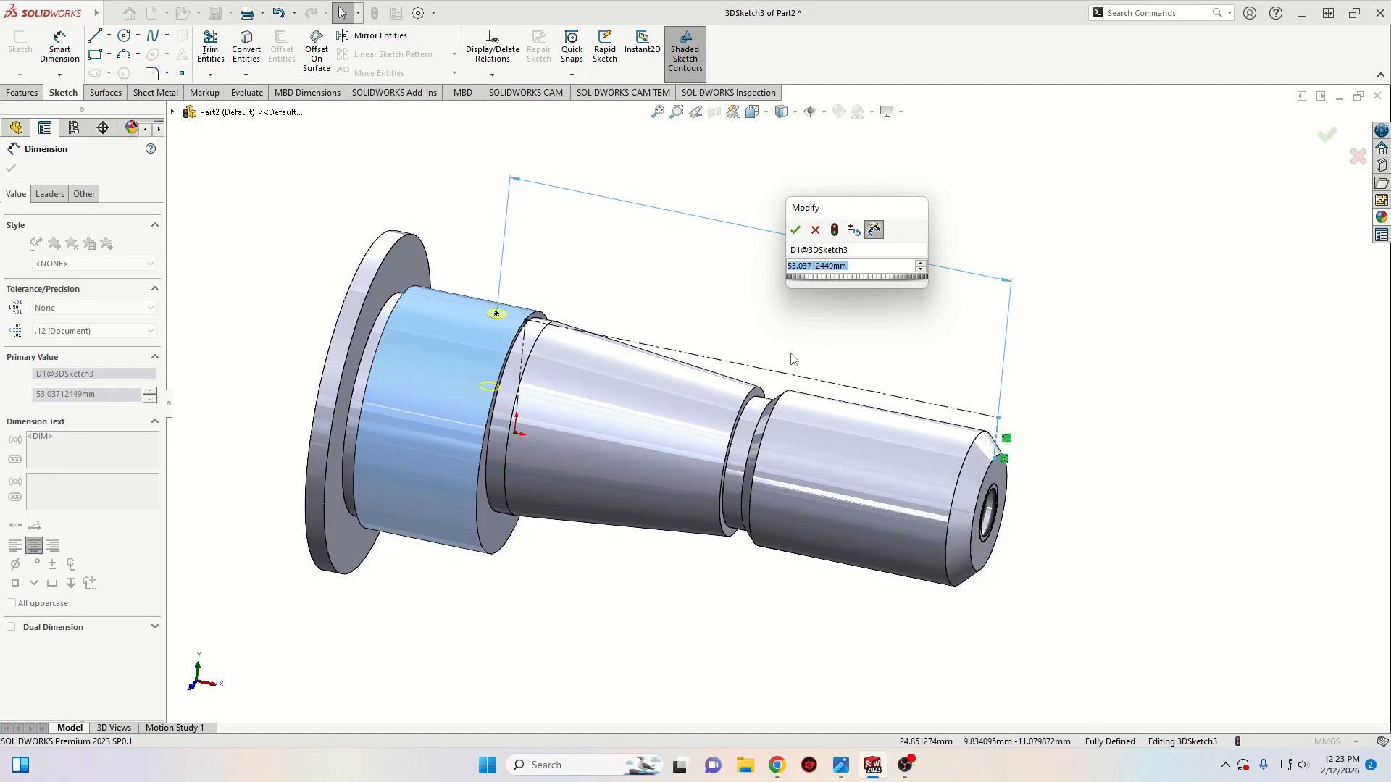
type("53.")
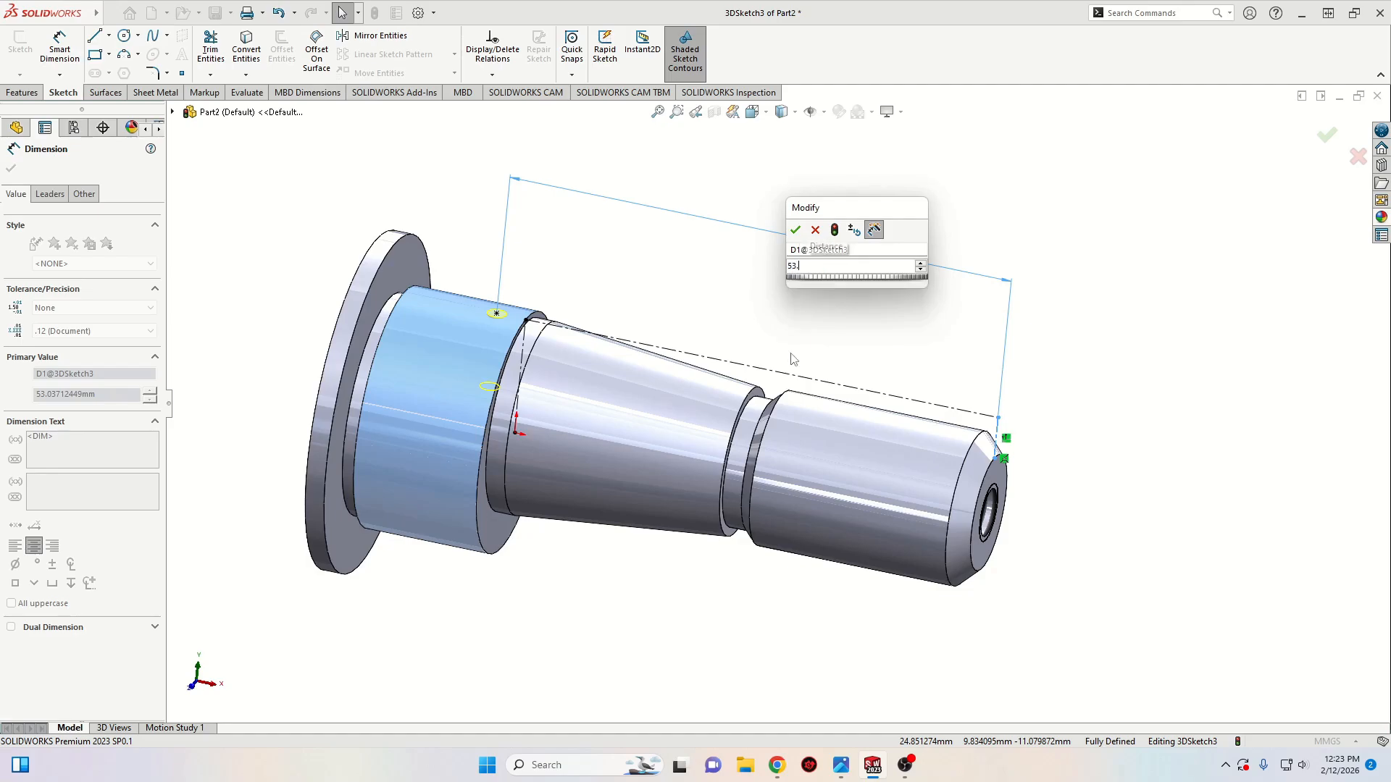
type("5")
key("Return")
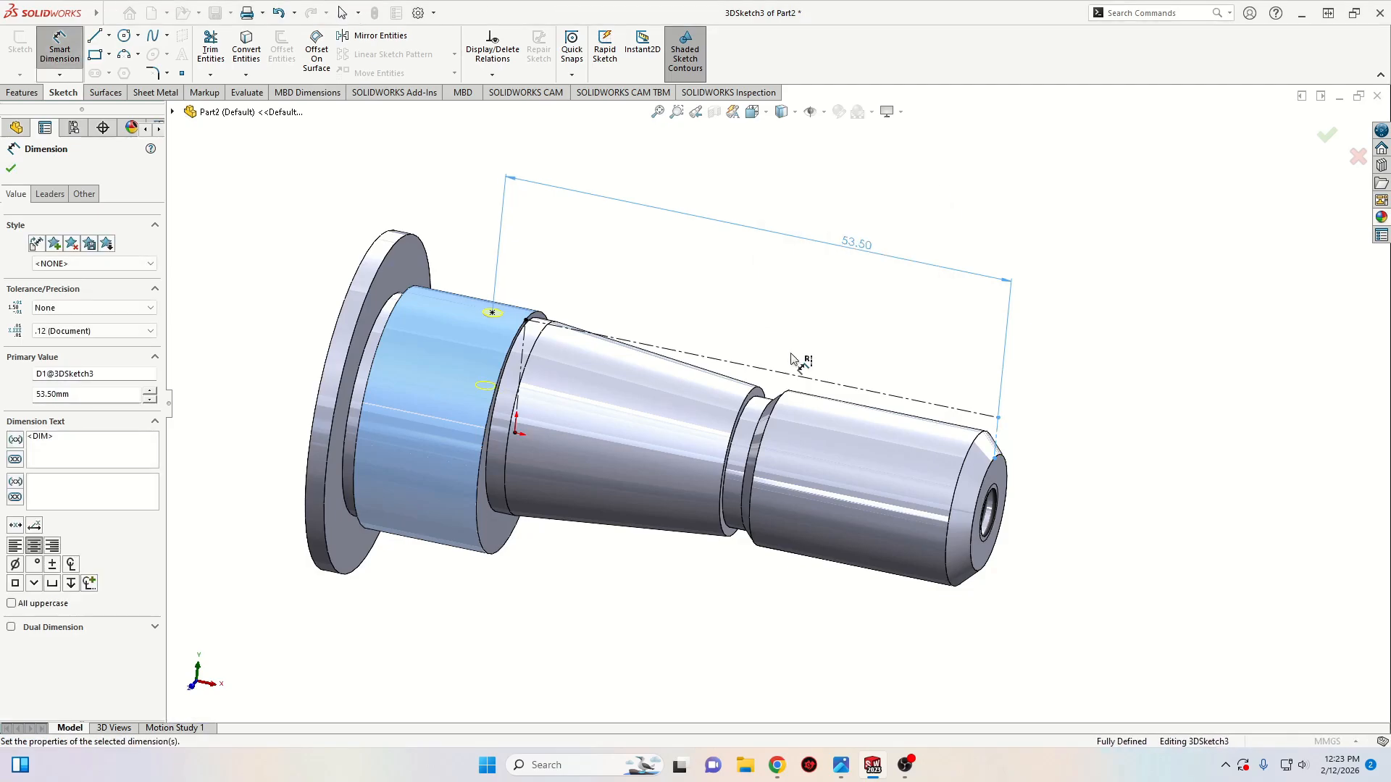
right_click(311, 226)
left_click(323, 267)
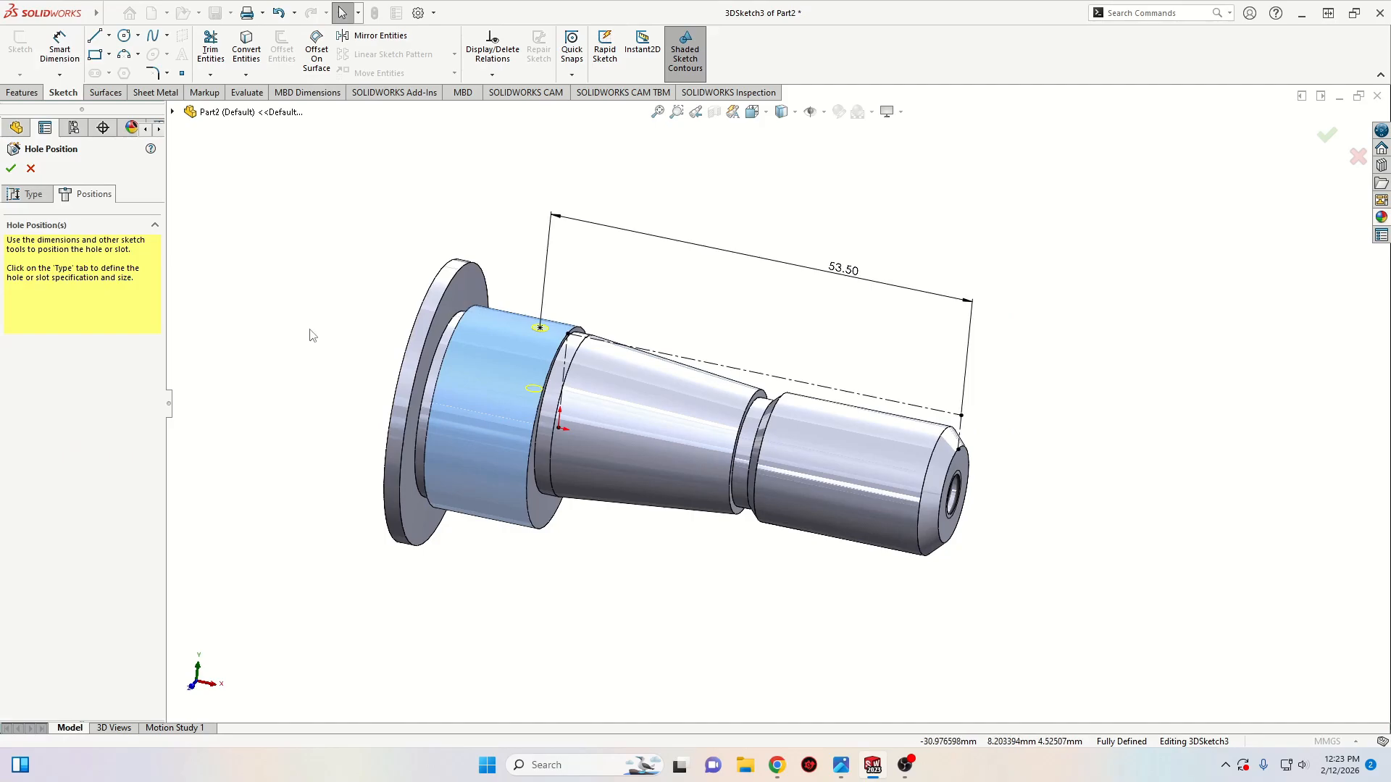
middle_click_drag(286, 312, 346, 361)
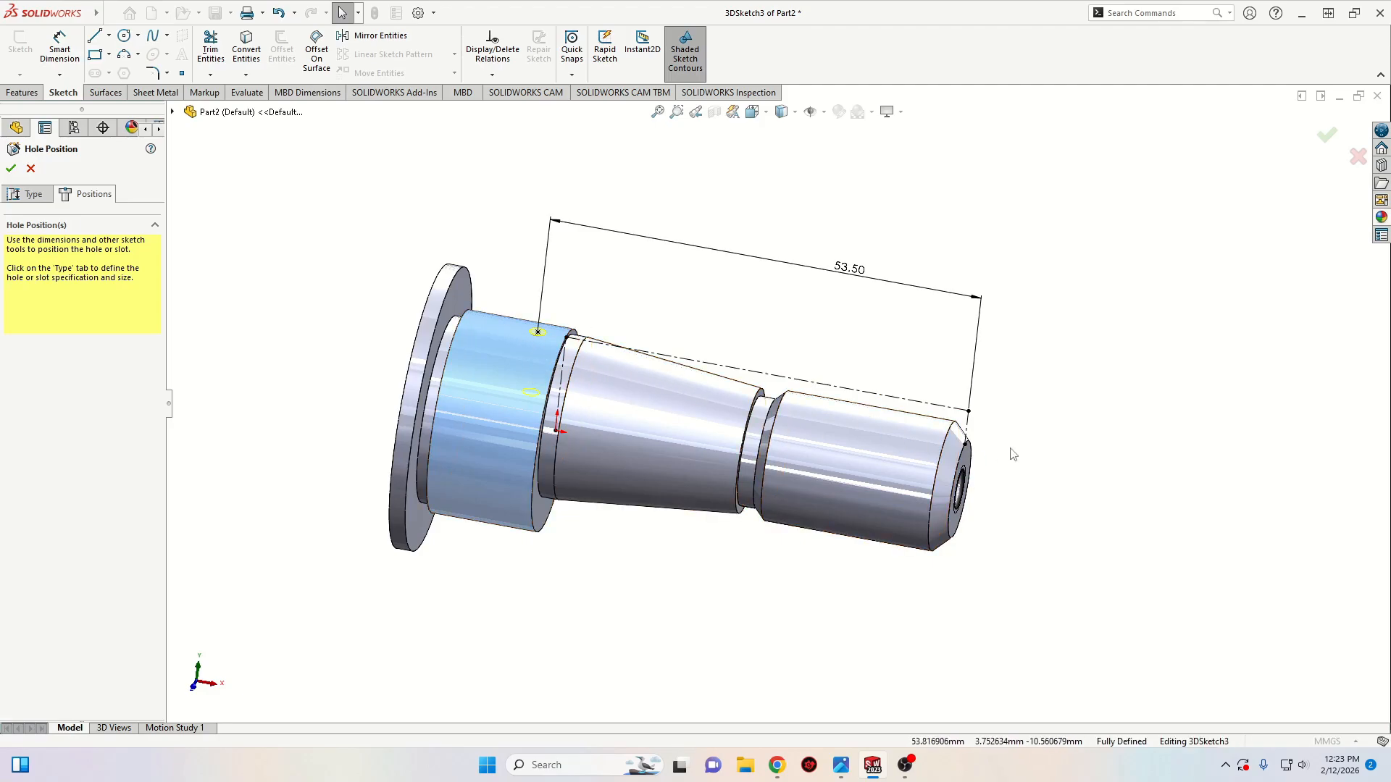
scroll(1012, 454, "down", 3)
middle_click_drag(1023, 455, 1121, 397, "ctrl")
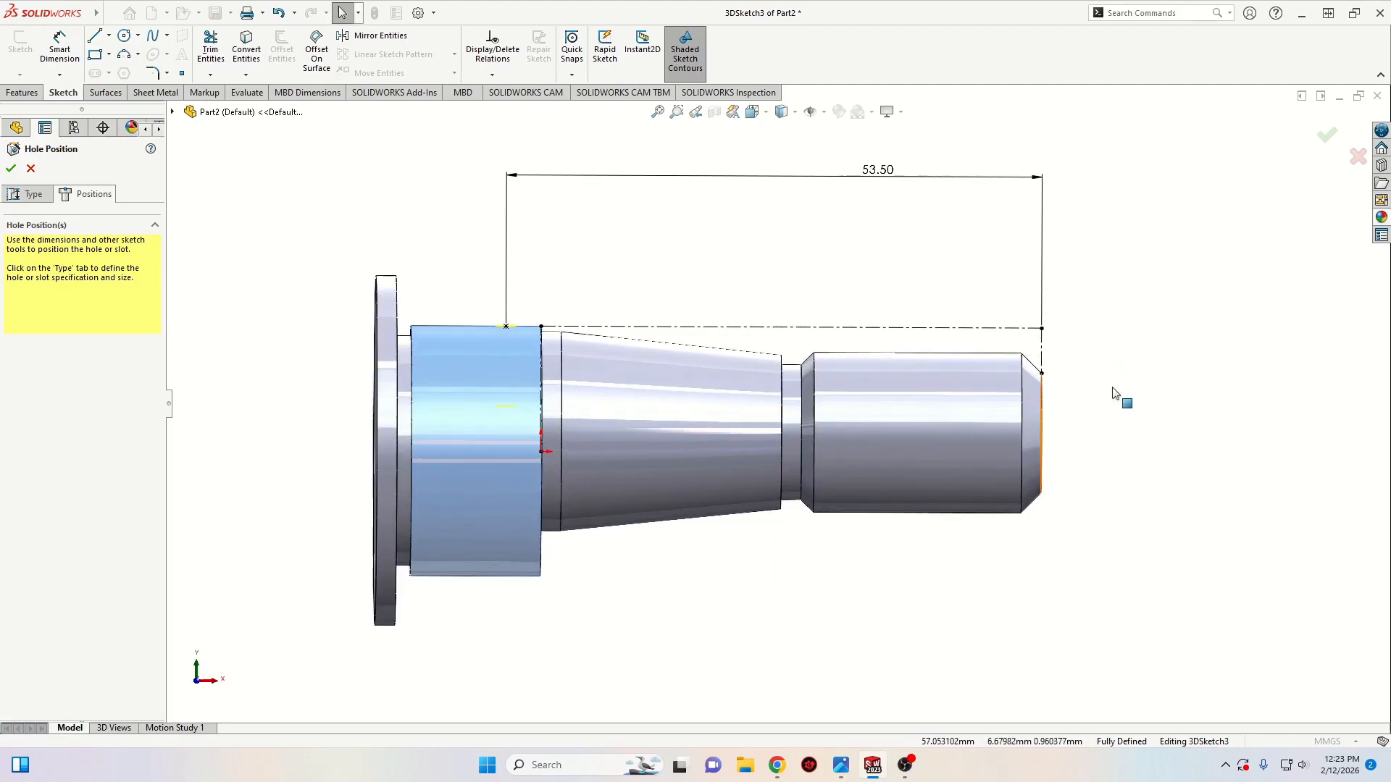
middle_click_drag(976, 271, 1050, 370)
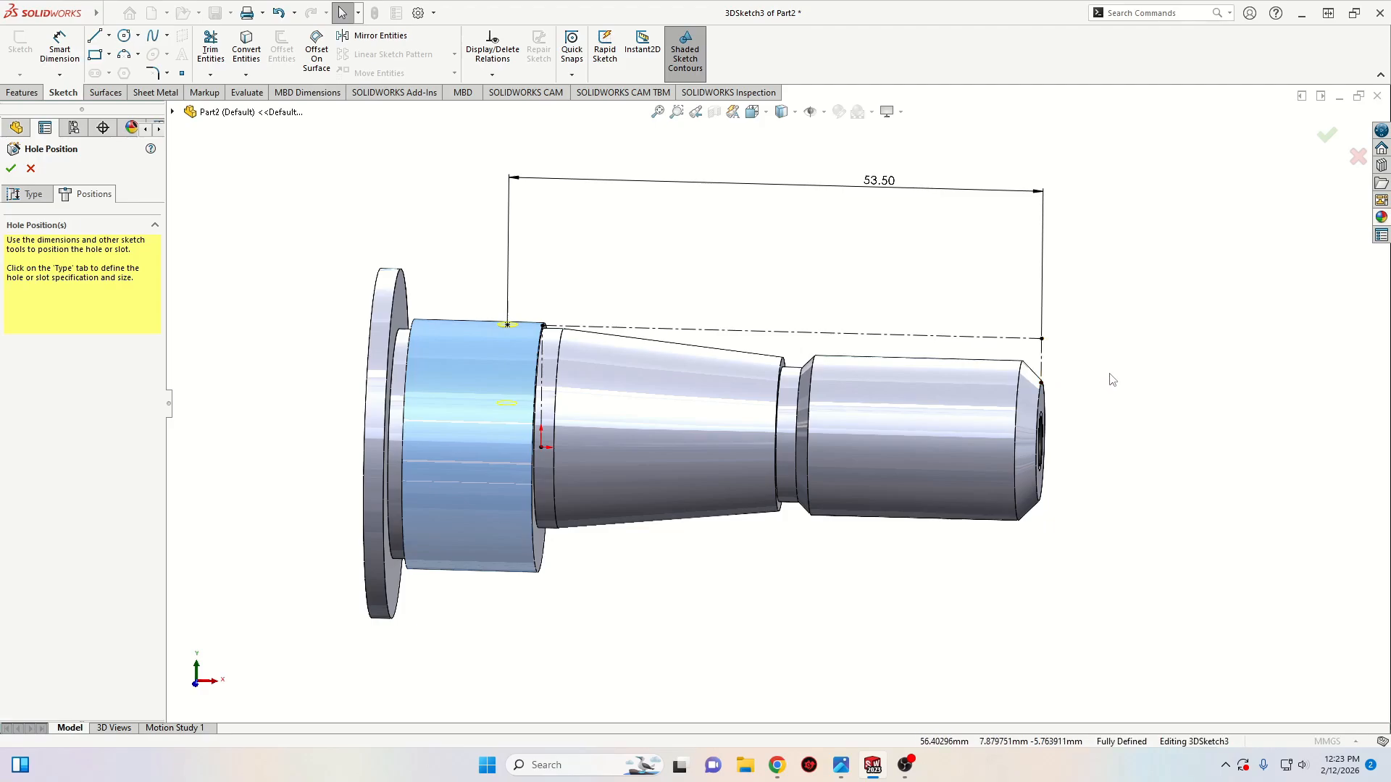
left_click(59, 45)
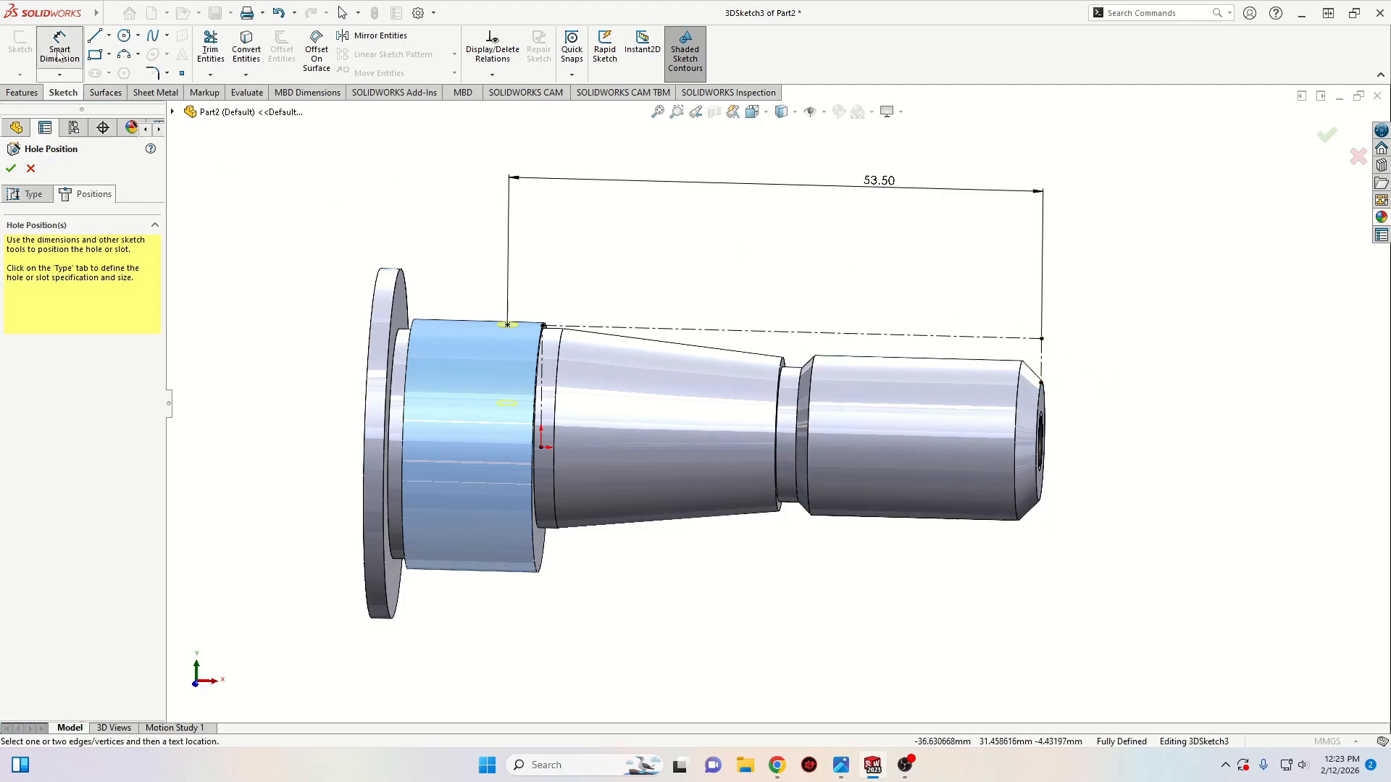
left_click(507, 327)
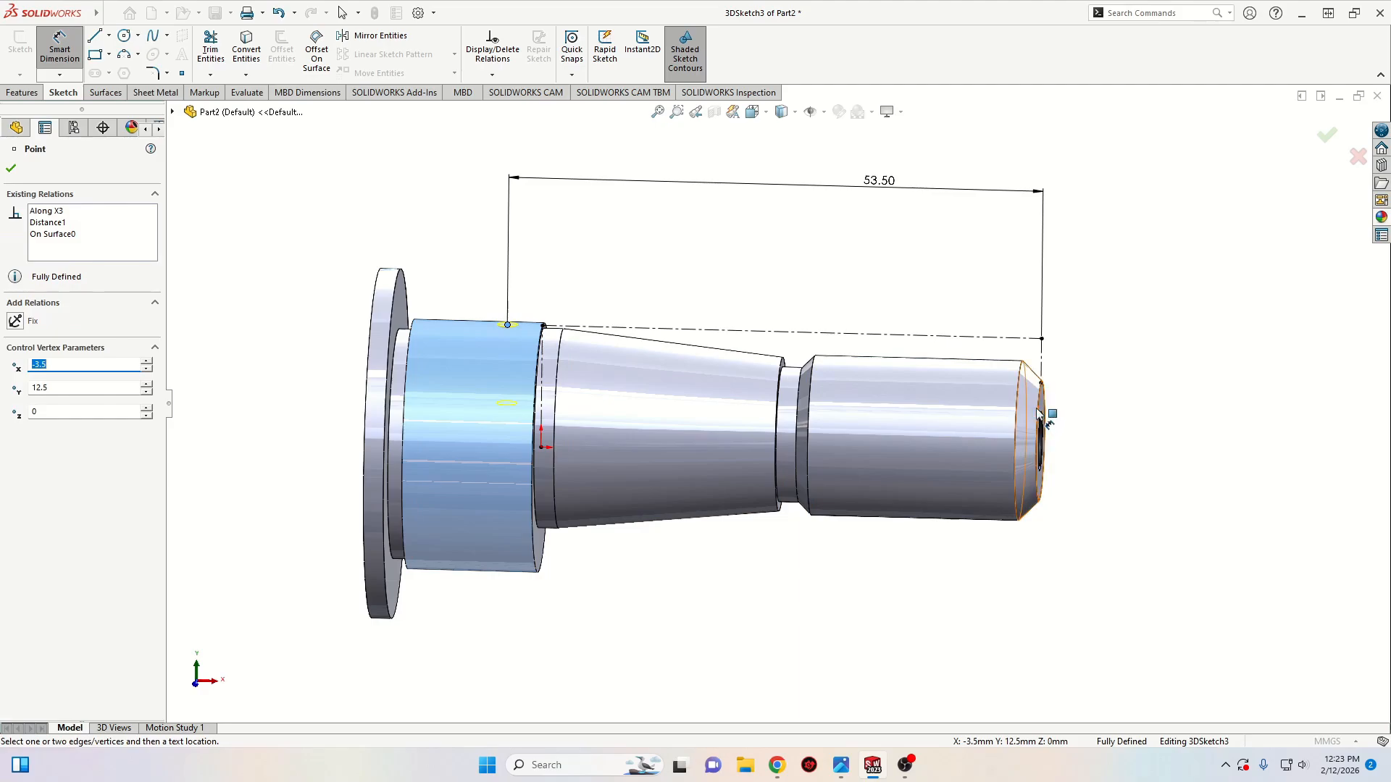
left_click(1041, 416)
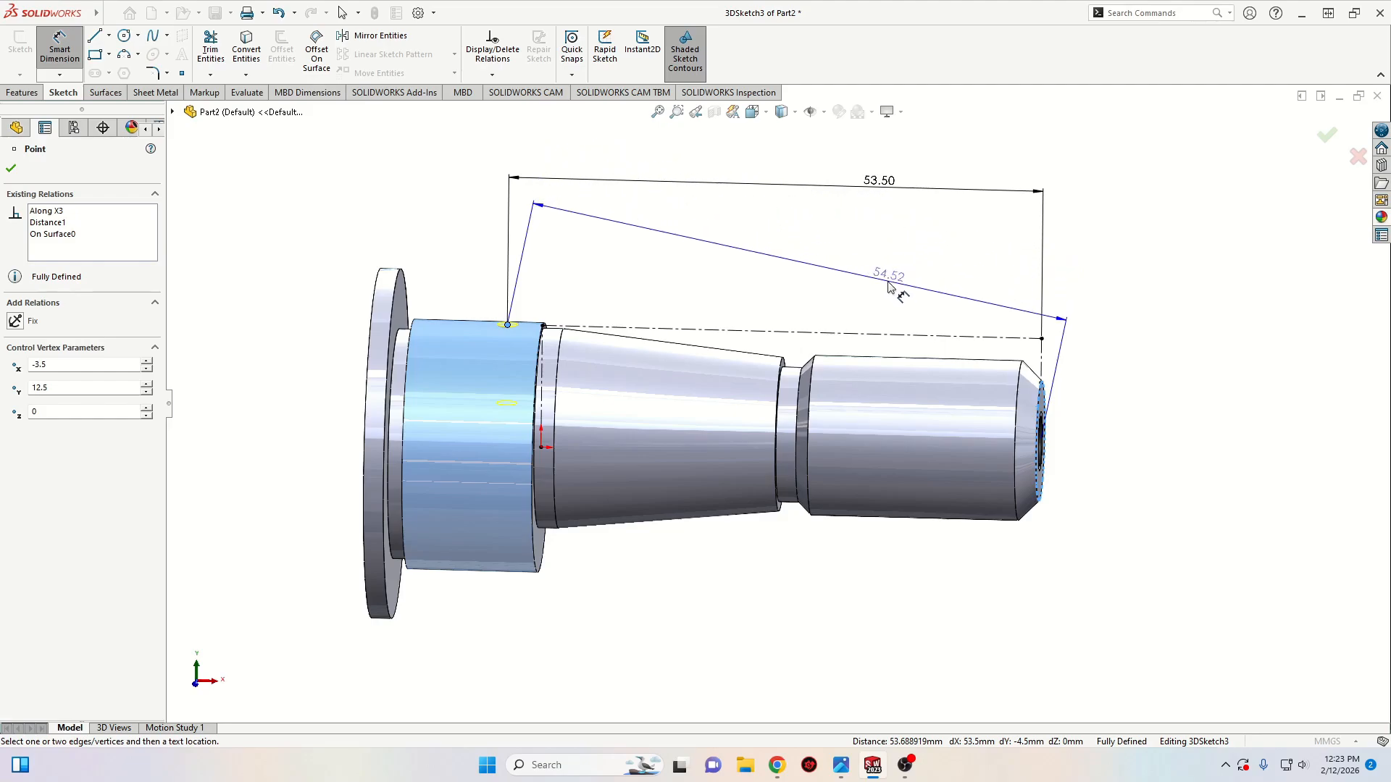
middle_click_drag(962, 335, 924, 348)
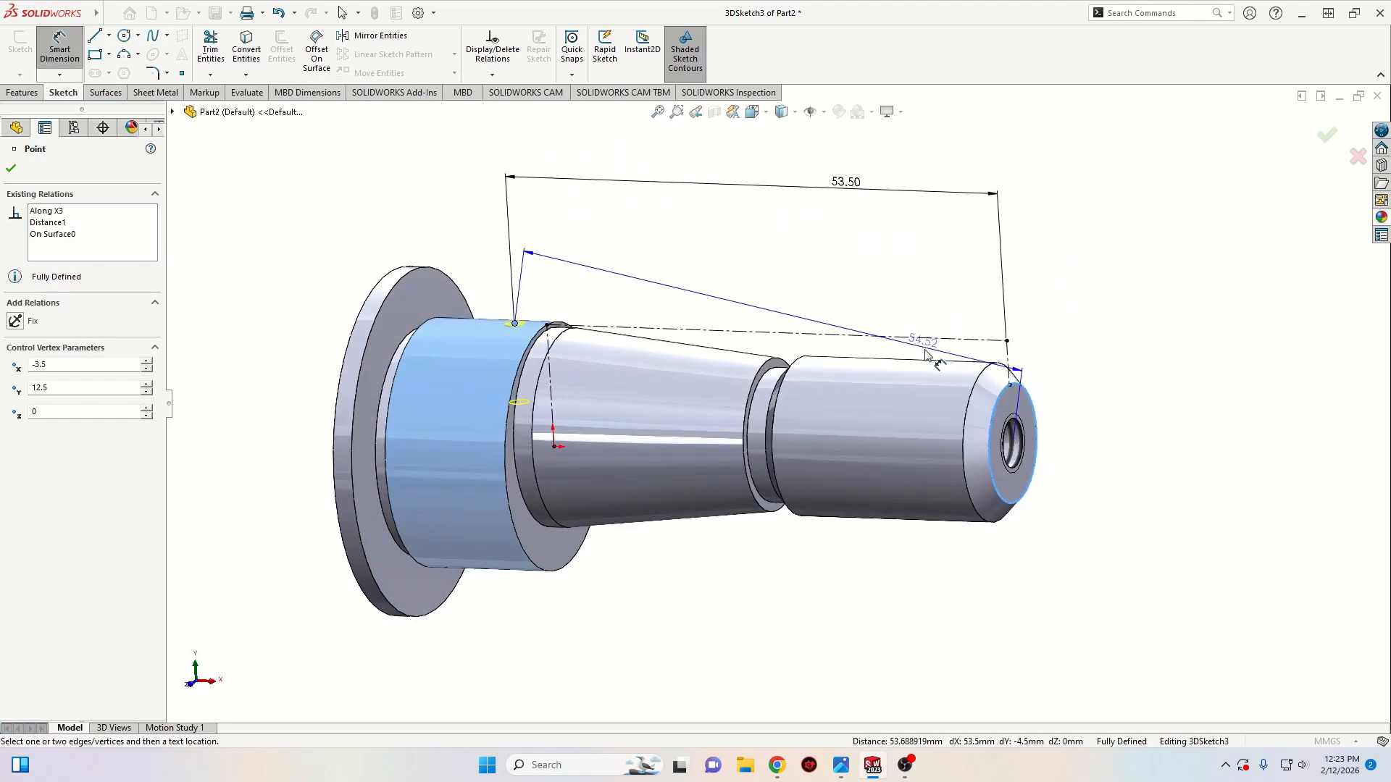
middle_click_drag(942, 429, 970, 414)
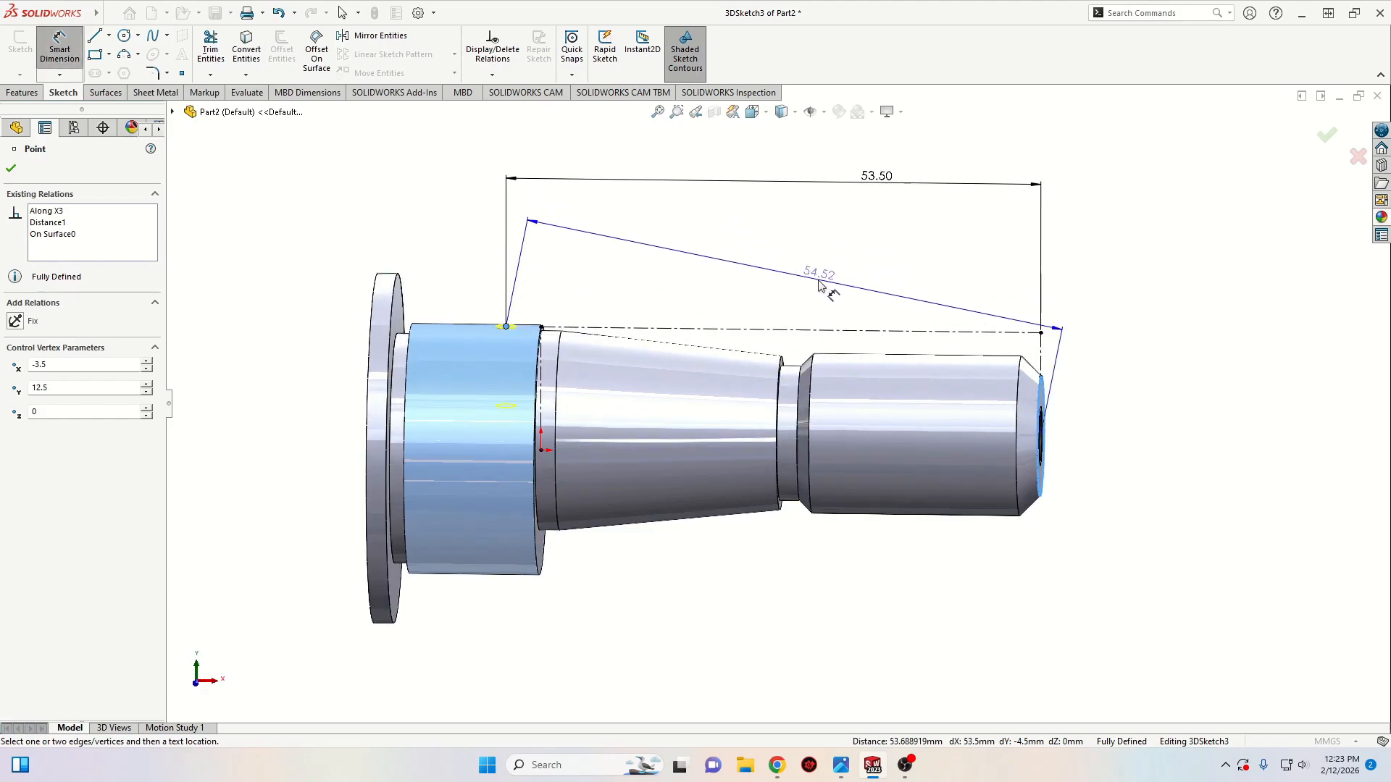
key("Escape")
key("Escape")
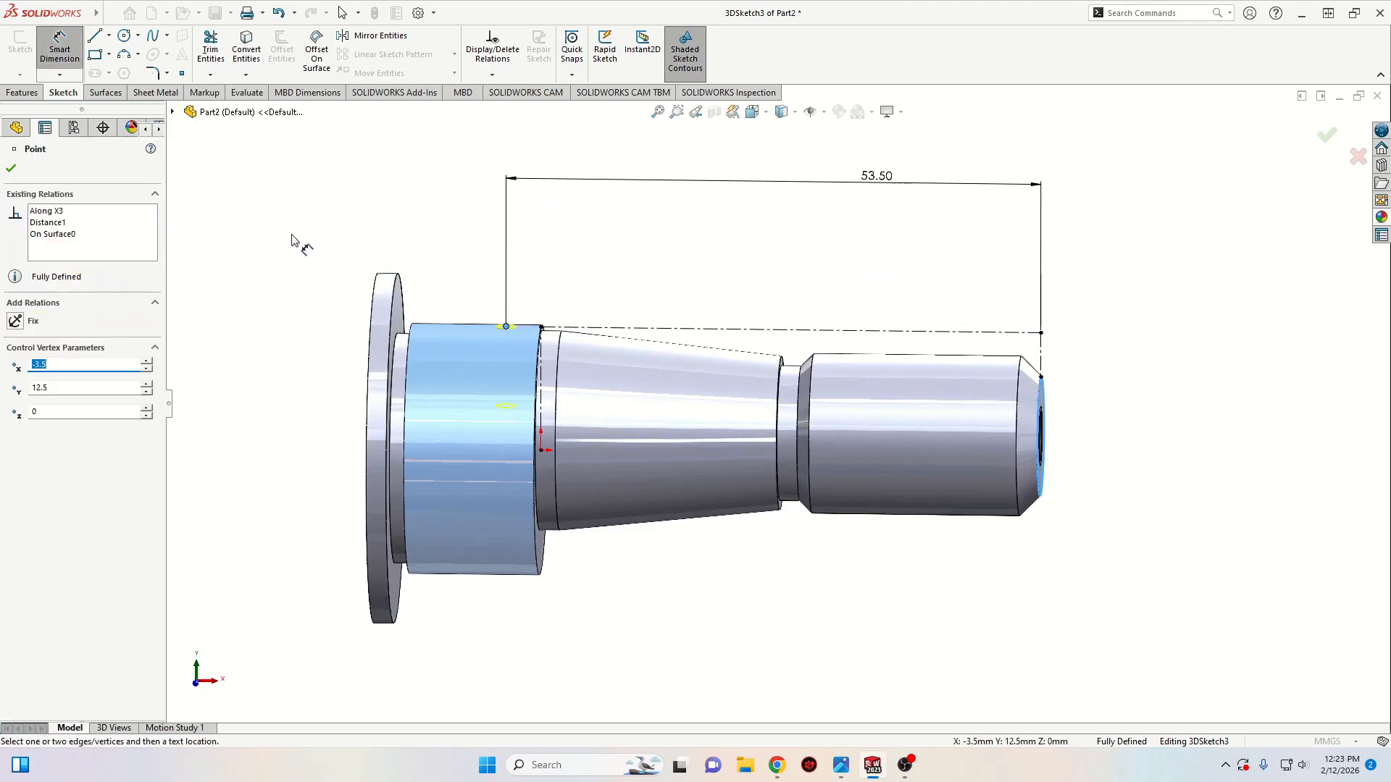
right_click(252, 229)
key("Escape")
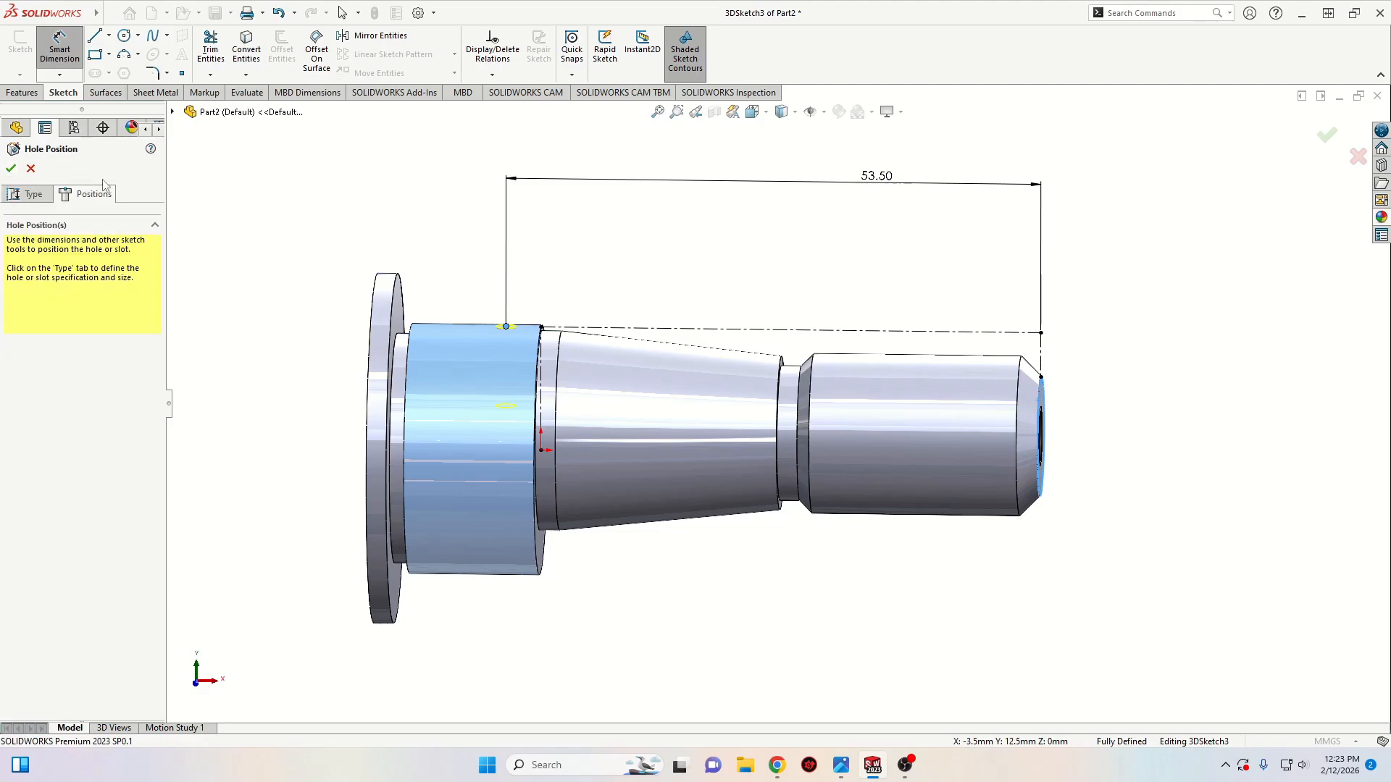
Accept the hole position to create the 2 mm radial hole in the collar, and clear the selection
middle_click_drag(342, 322, 274, 360)
left_click(10, 168)
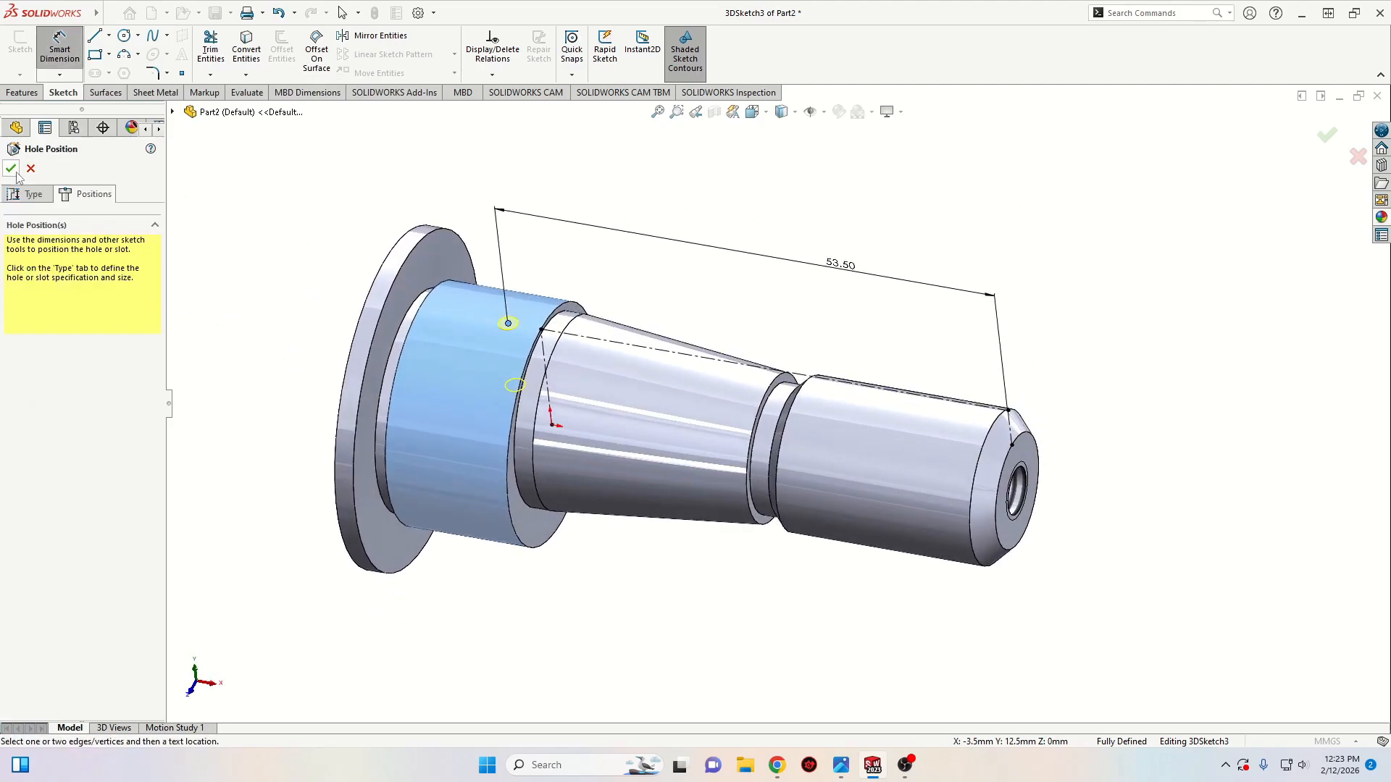
key("alt+Tab")
left_click(12, 169)
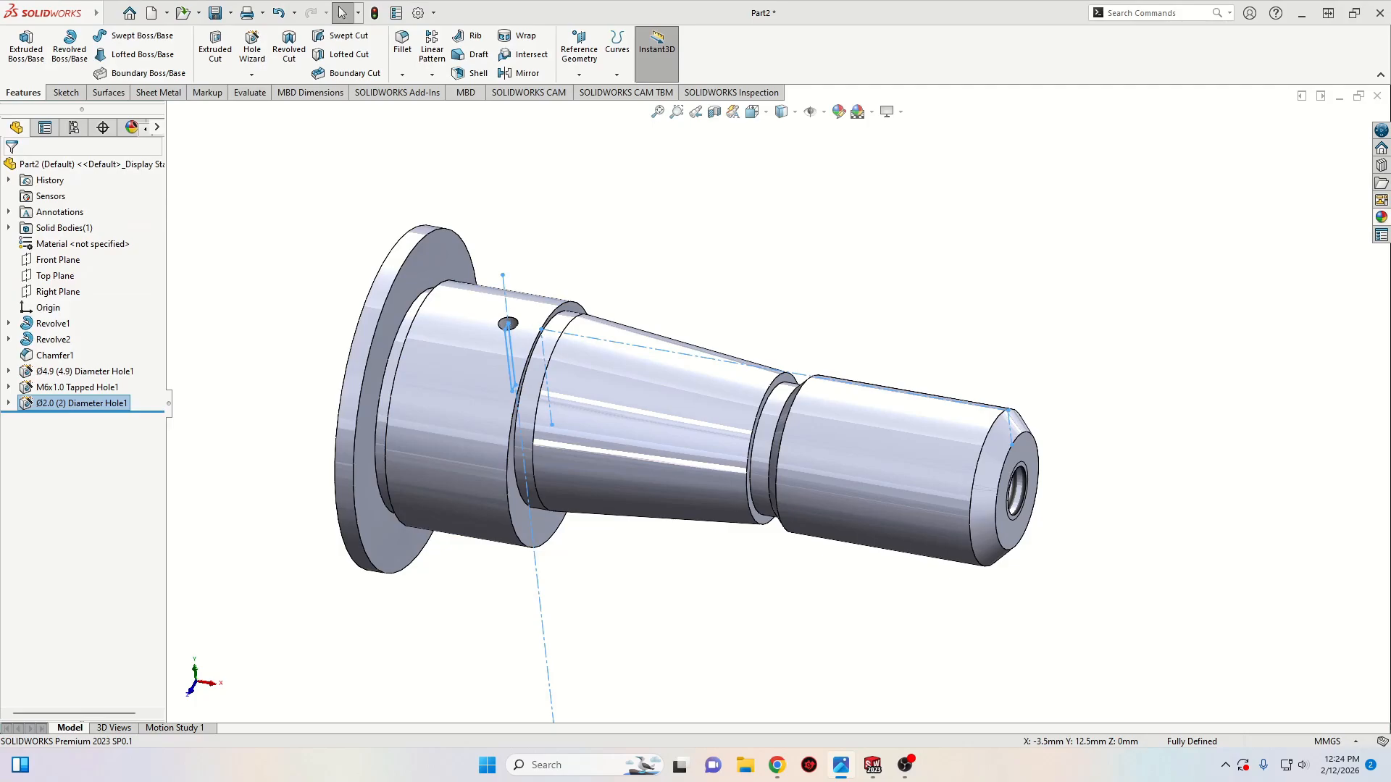
left_click(265, 405)
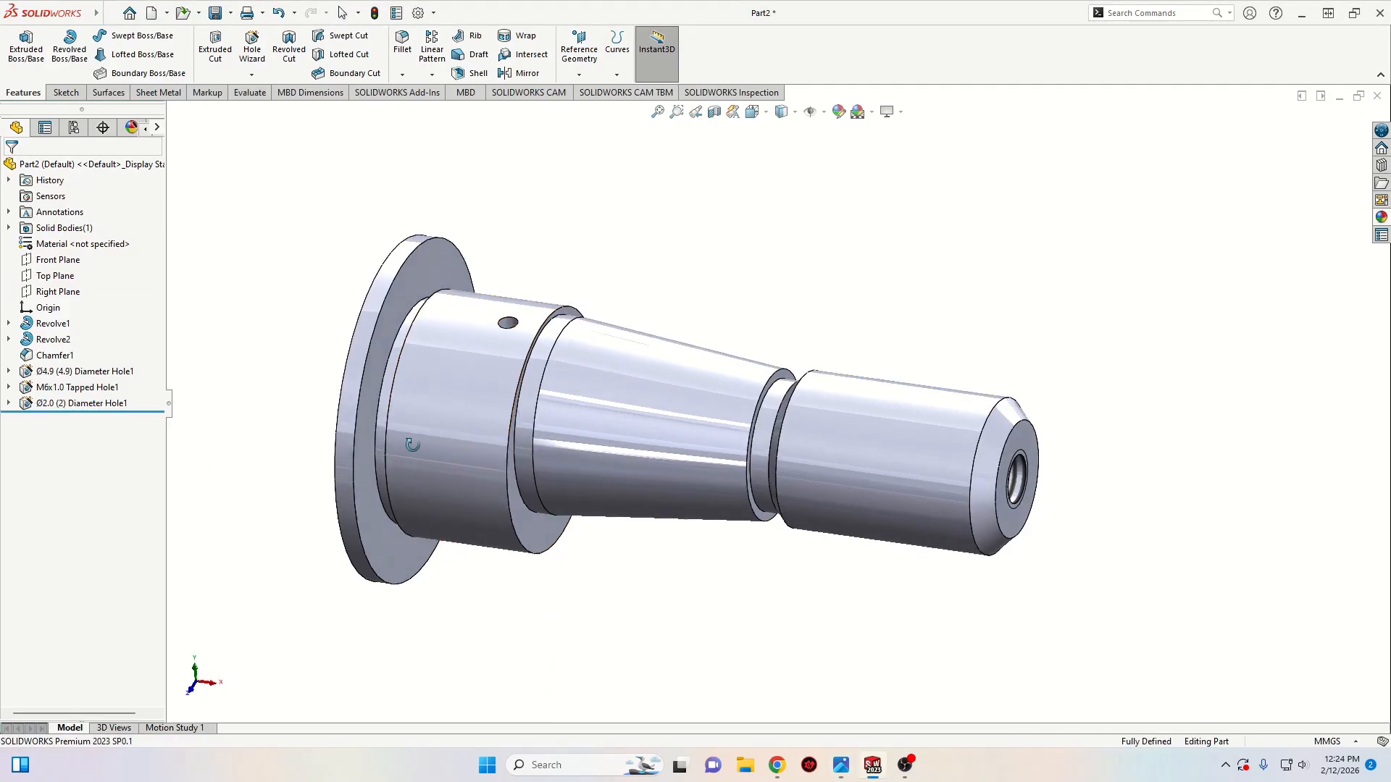
Add an ISO Machine Threads M16 cosmetic thread from the outer chamfer edge at the pin's narrow end, running Up to Next
mouse_move(266, 406)
middle_mouse_down()
mouse_move(336, 394)
mouse_move(341, 459)
middle_mouse_up()
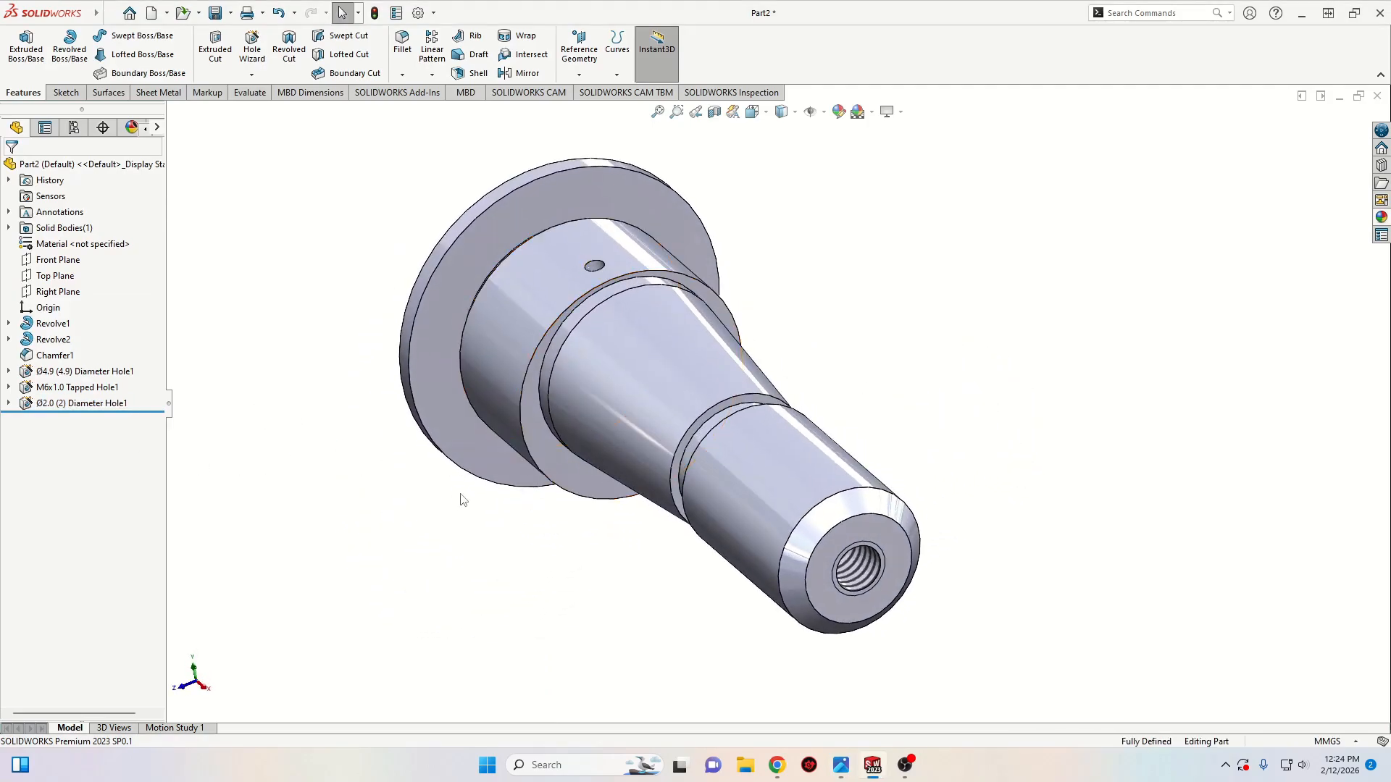
mouse_move(460, 497)
middle_mouse_down()
mouse_move(432, 469)
mouse_move(463, 484)
middle_mouse_up()
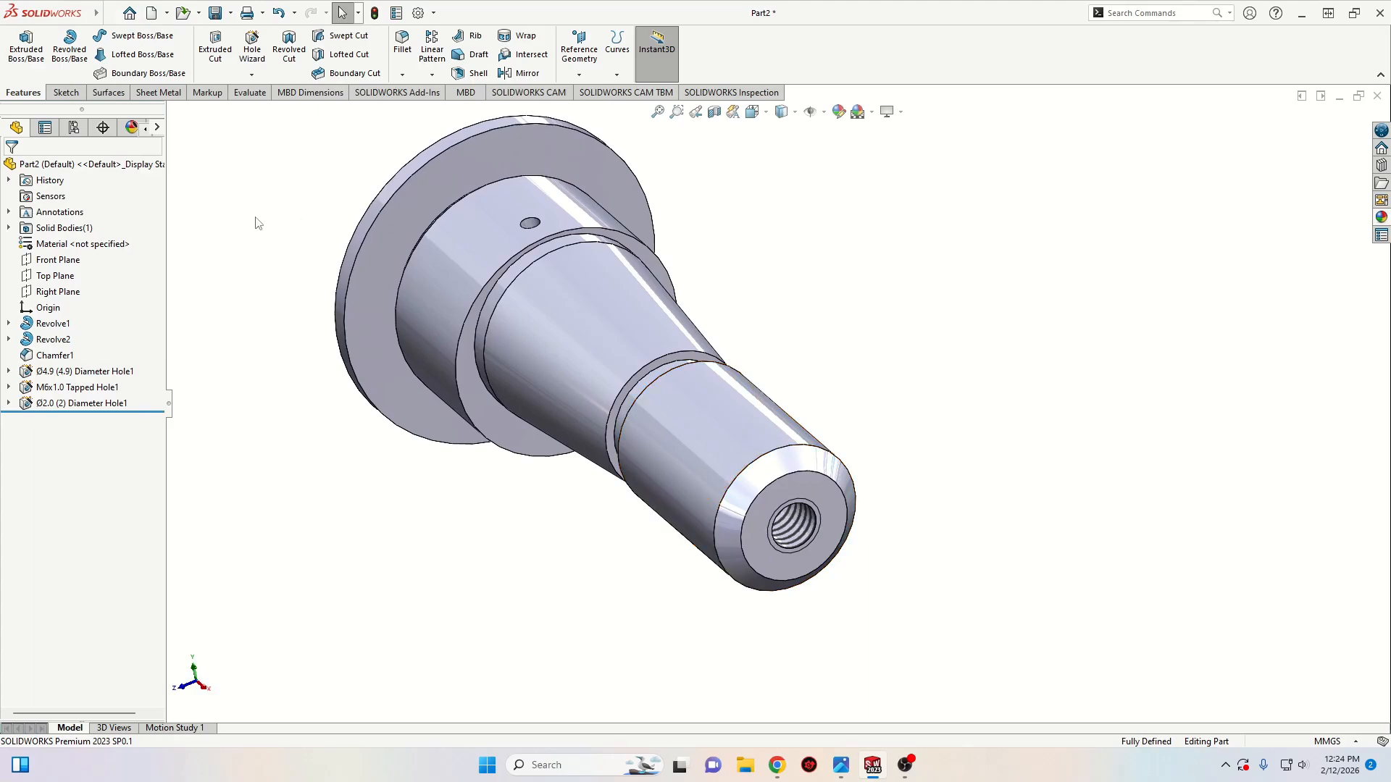
mouse_move(98, 16)
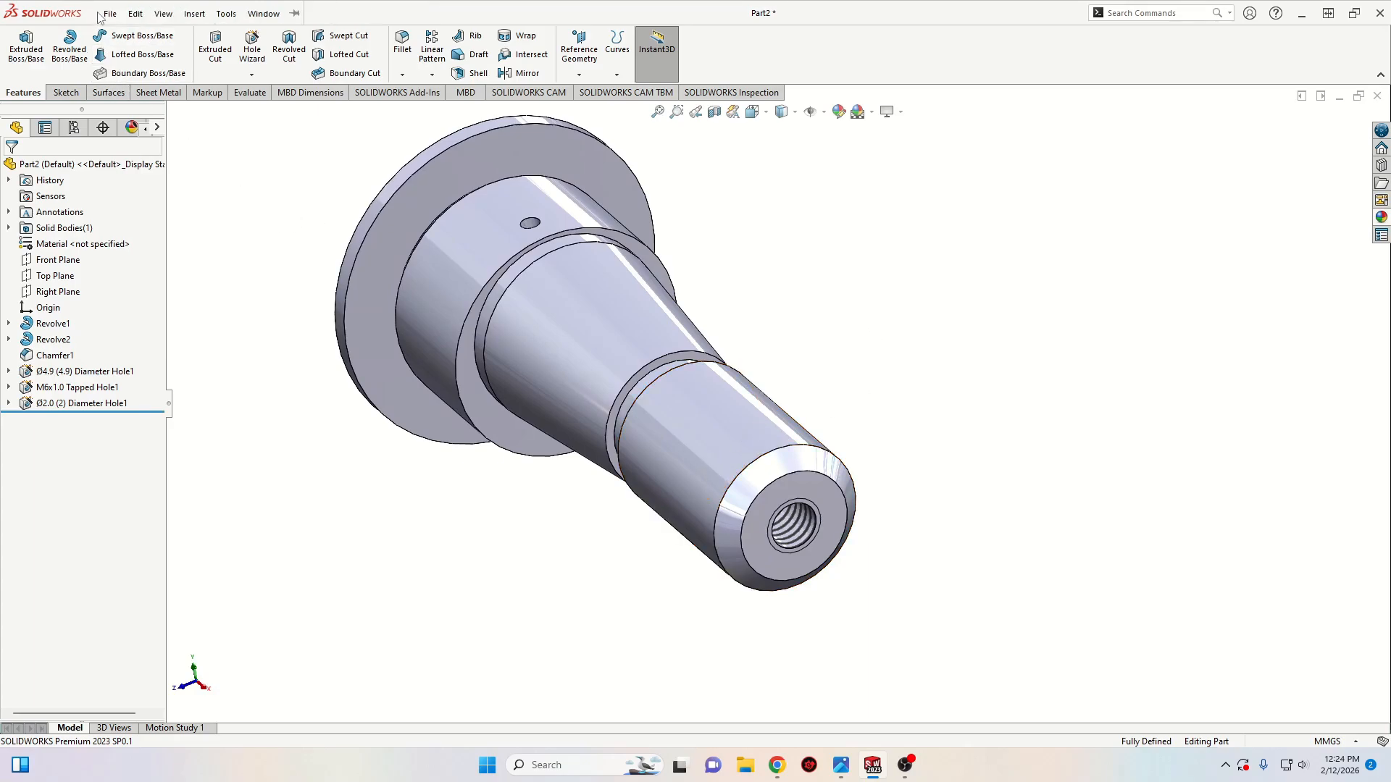
left_click(163, 13)
mouse_move(194, 15)
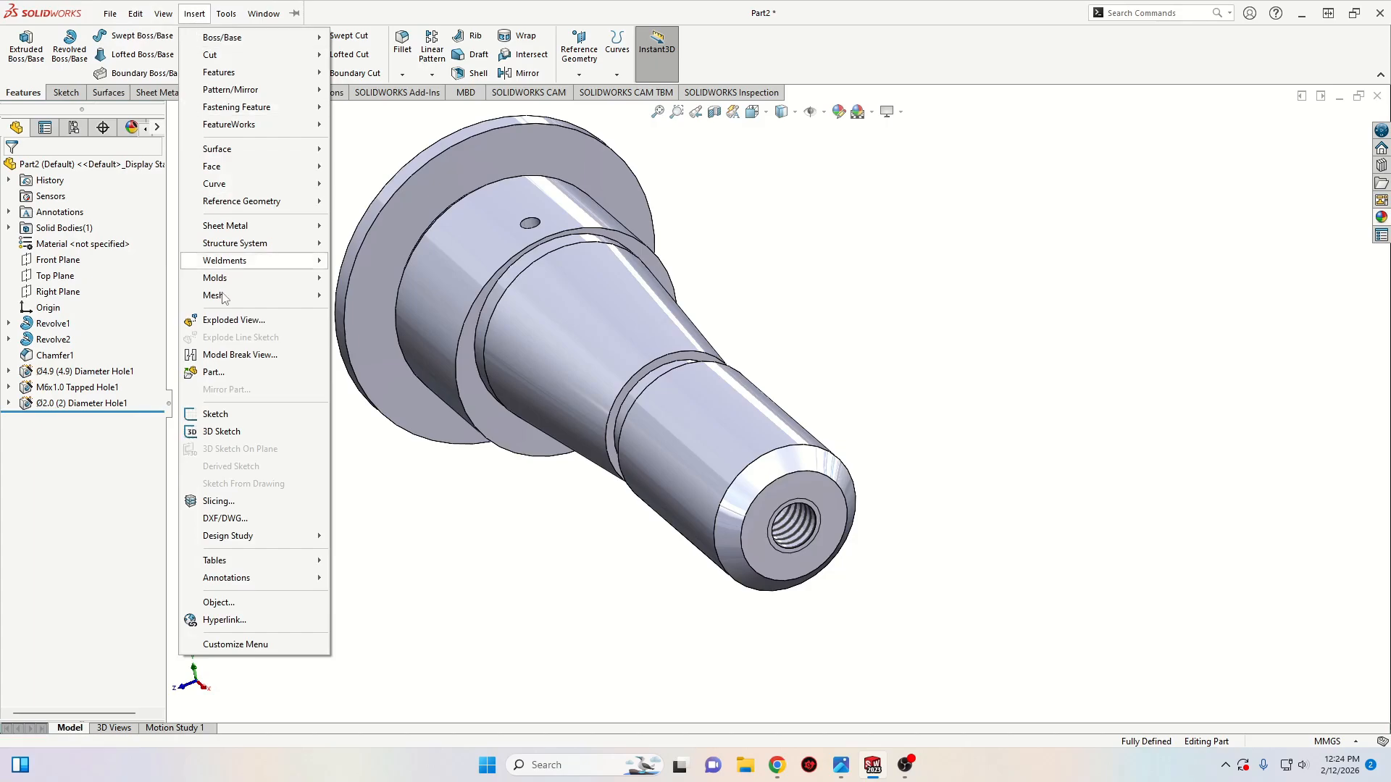
mouse_move(230, 579)
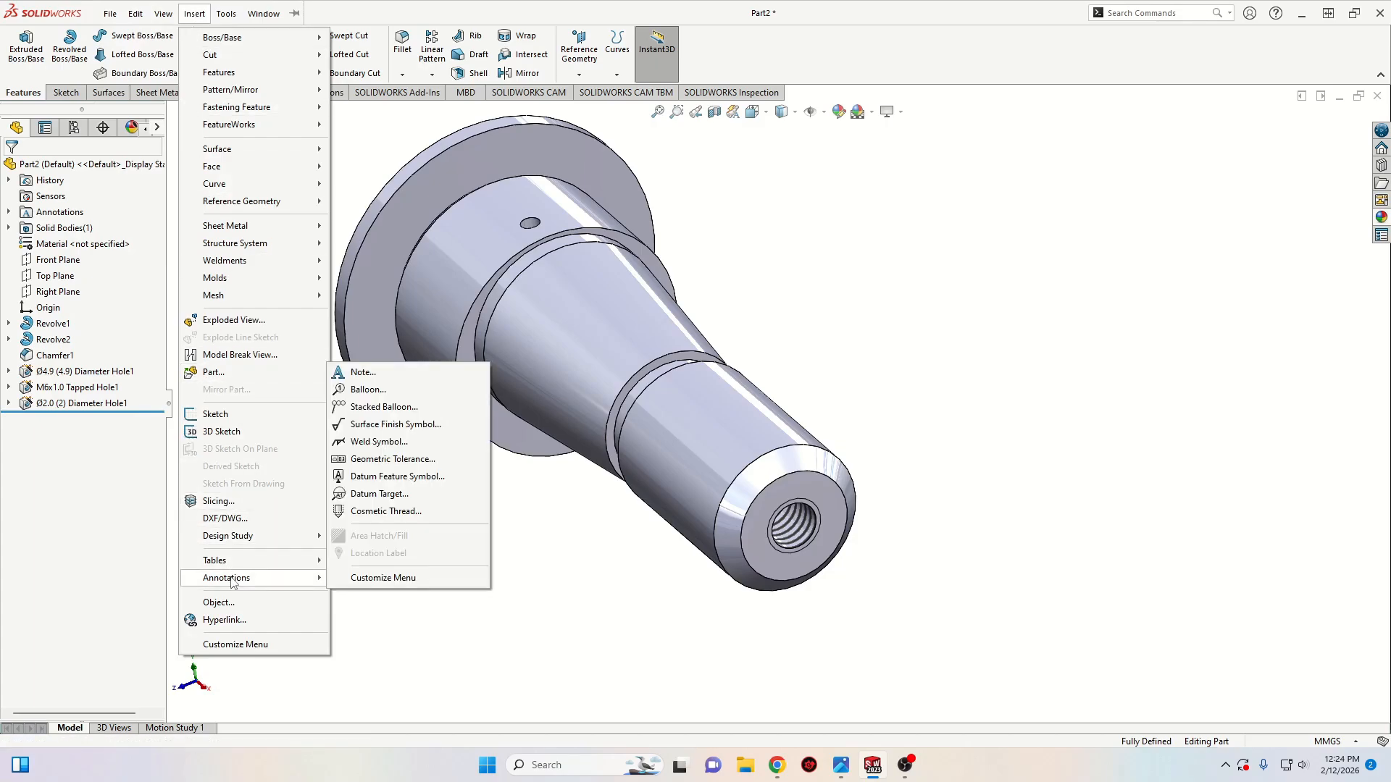
left_click(395, 516)
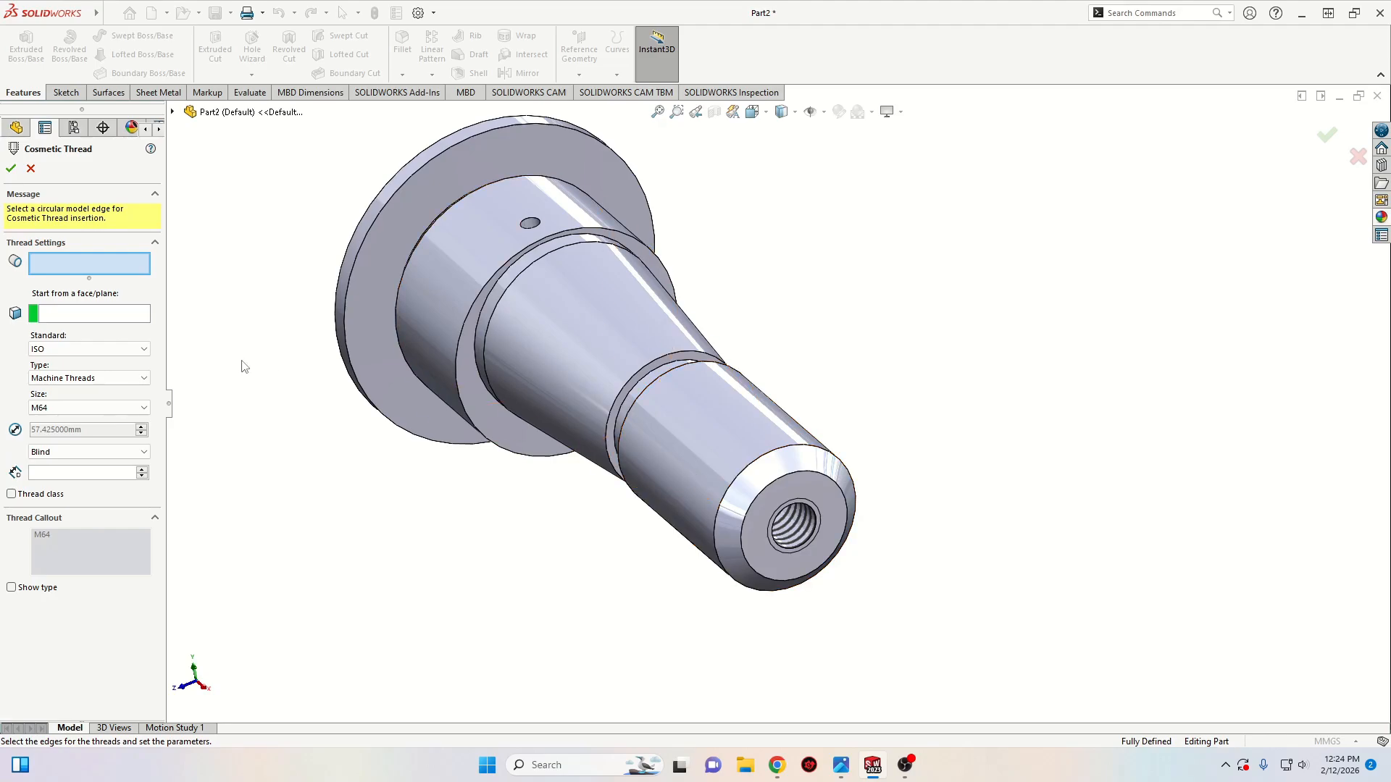
left_click(734, 481)
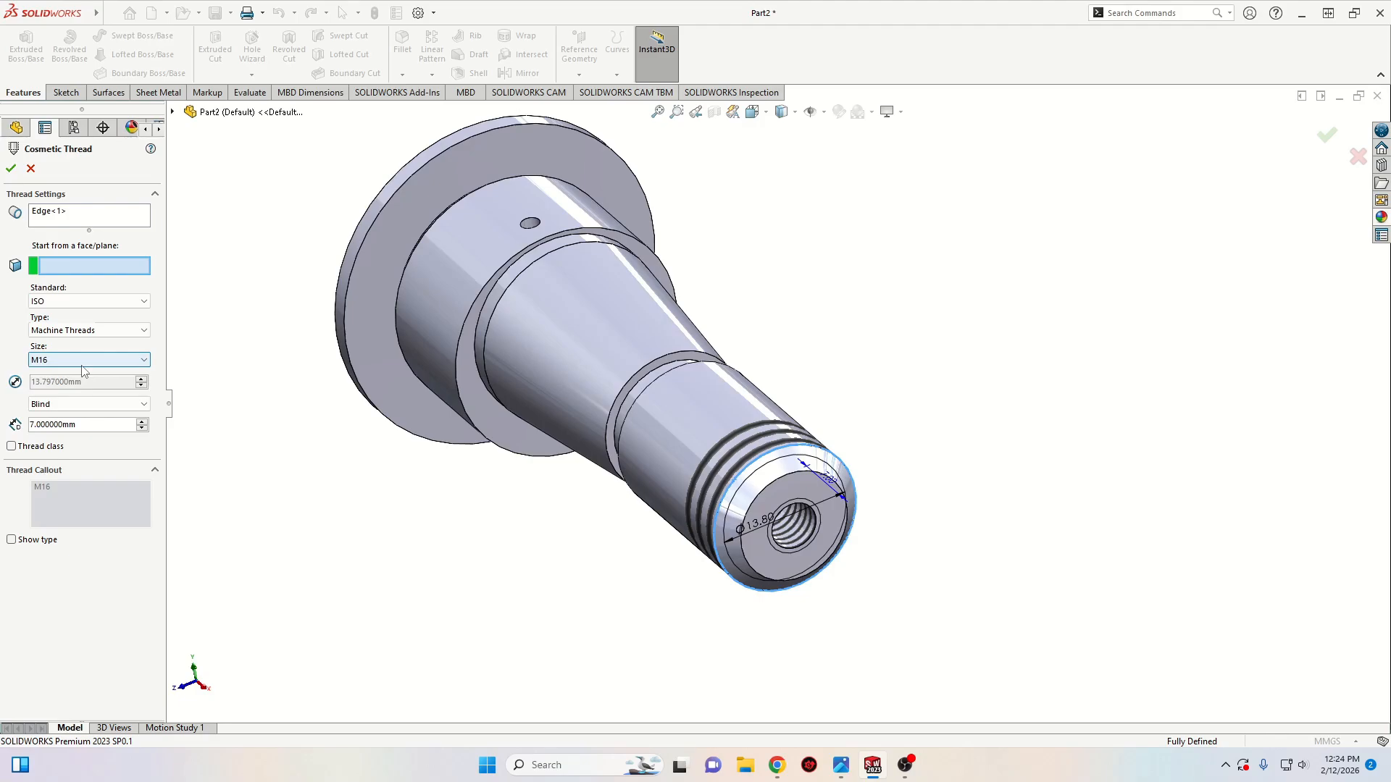
left_click(98, 405)
left_click(72, 428)
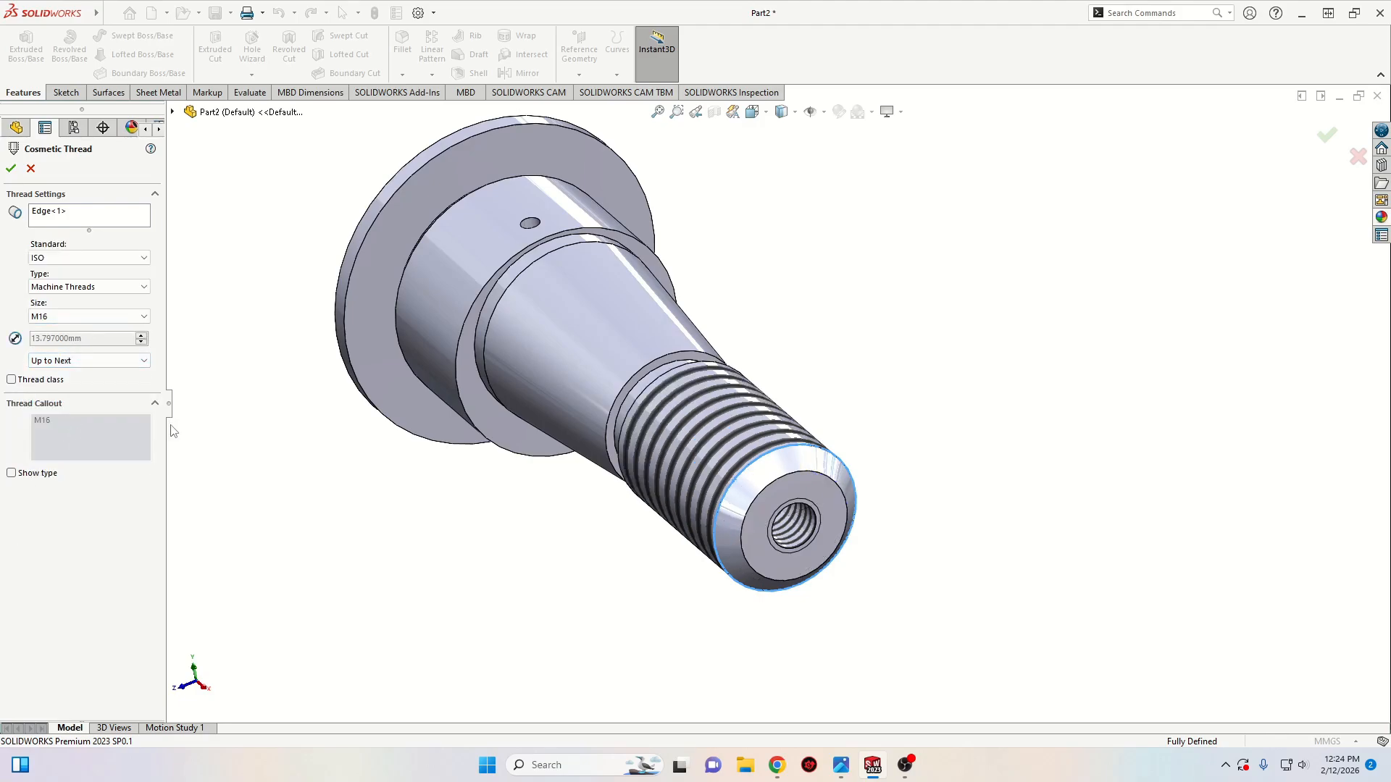
middle_click_drag(356, 459, 503, 532)
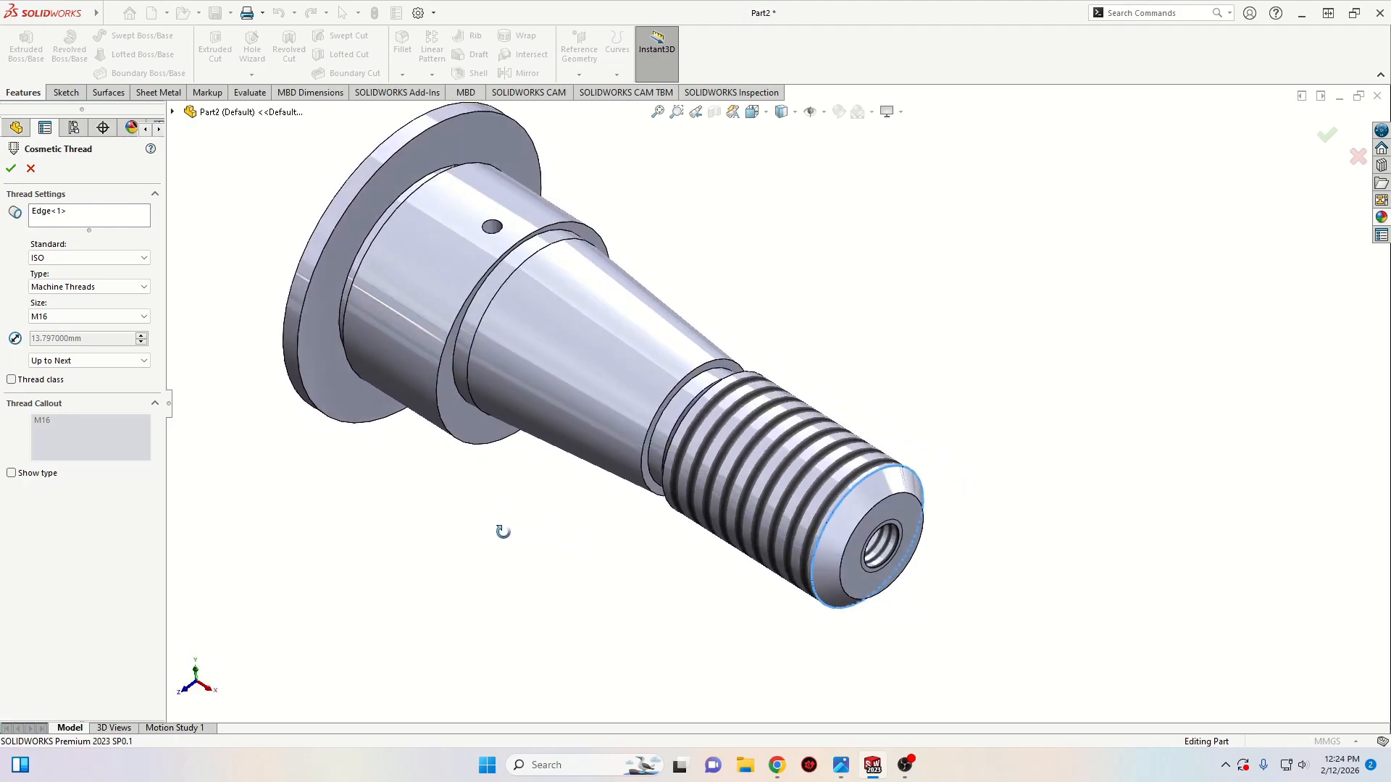
left_click(11, 168)
Chamfer the mouth edge of the tapped hole in the threaded end face with a 0.5 mm distance and 120° angle
scroll(546, 589, "up", 3)
middle_click_drag(654, 545, 546, 569, "ctrl")
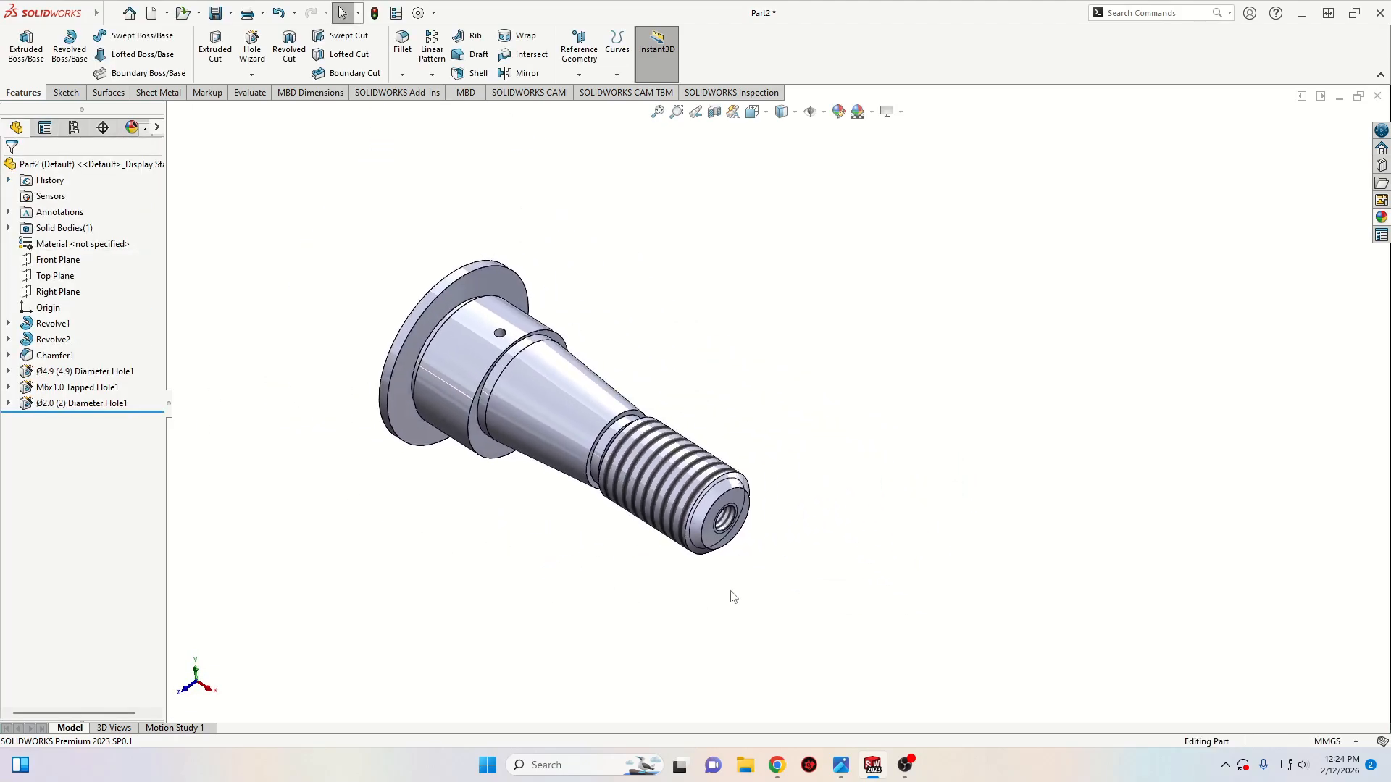
scroll(768, 566, "down", 2)
scroll(749, 539, "down", 1)
scroll(833, 545, "down", 1)
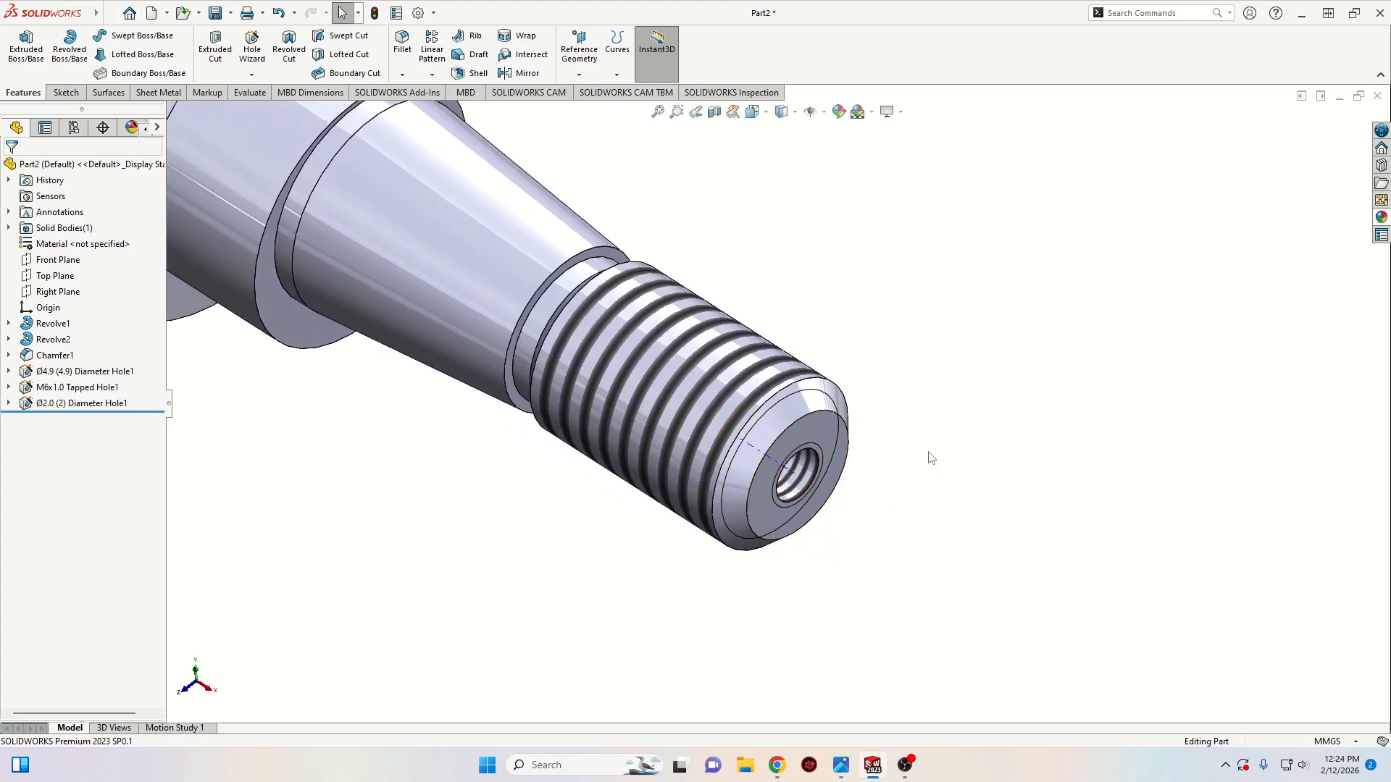
left_click(402, 74)
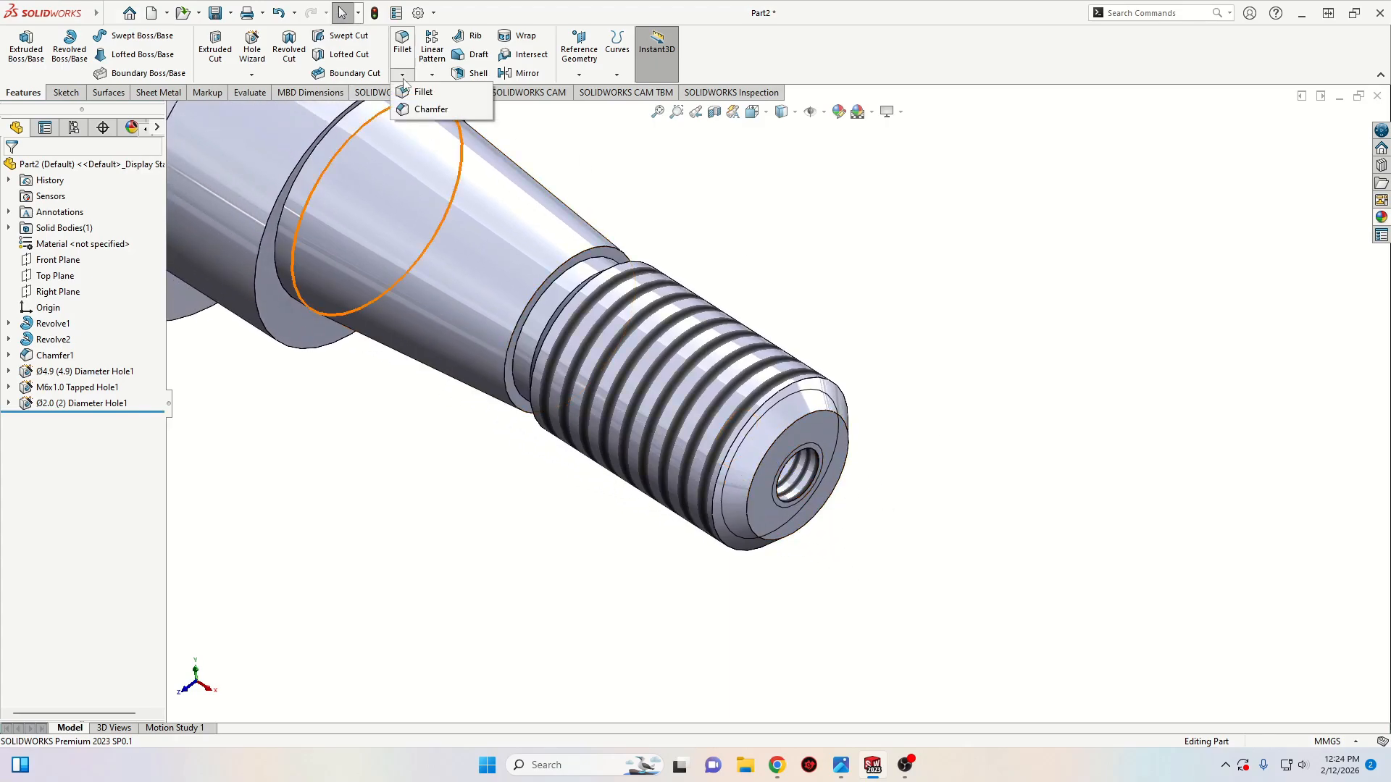
left_click(431, 108)
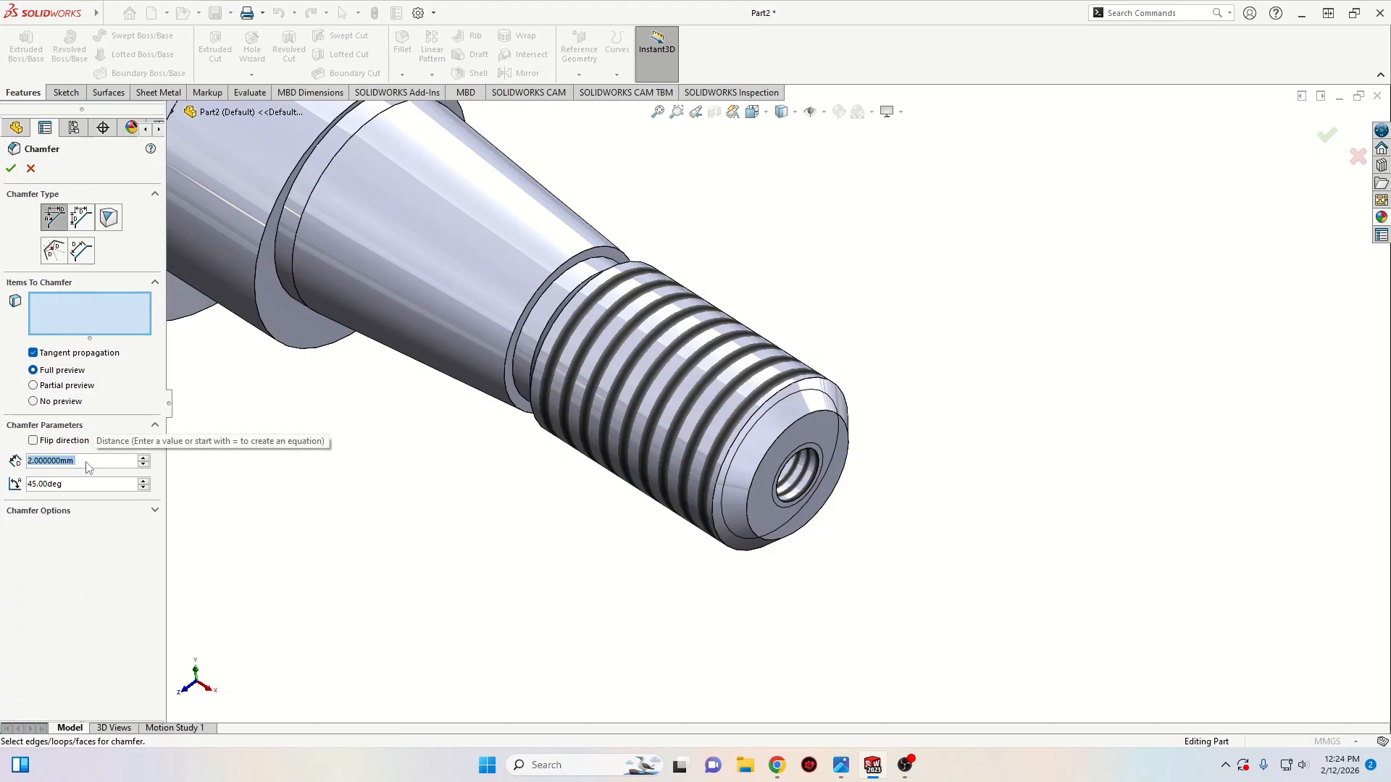
type("0.5")
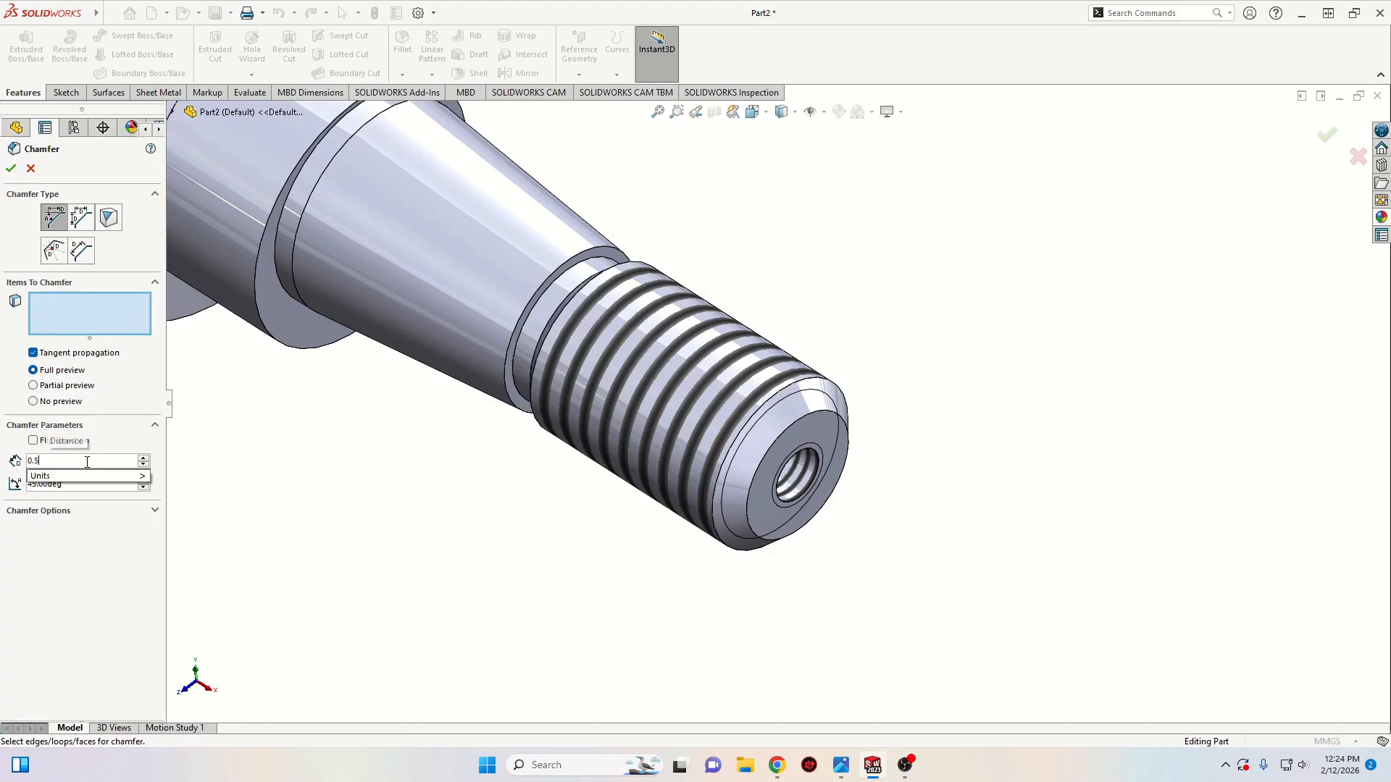
key("Return")
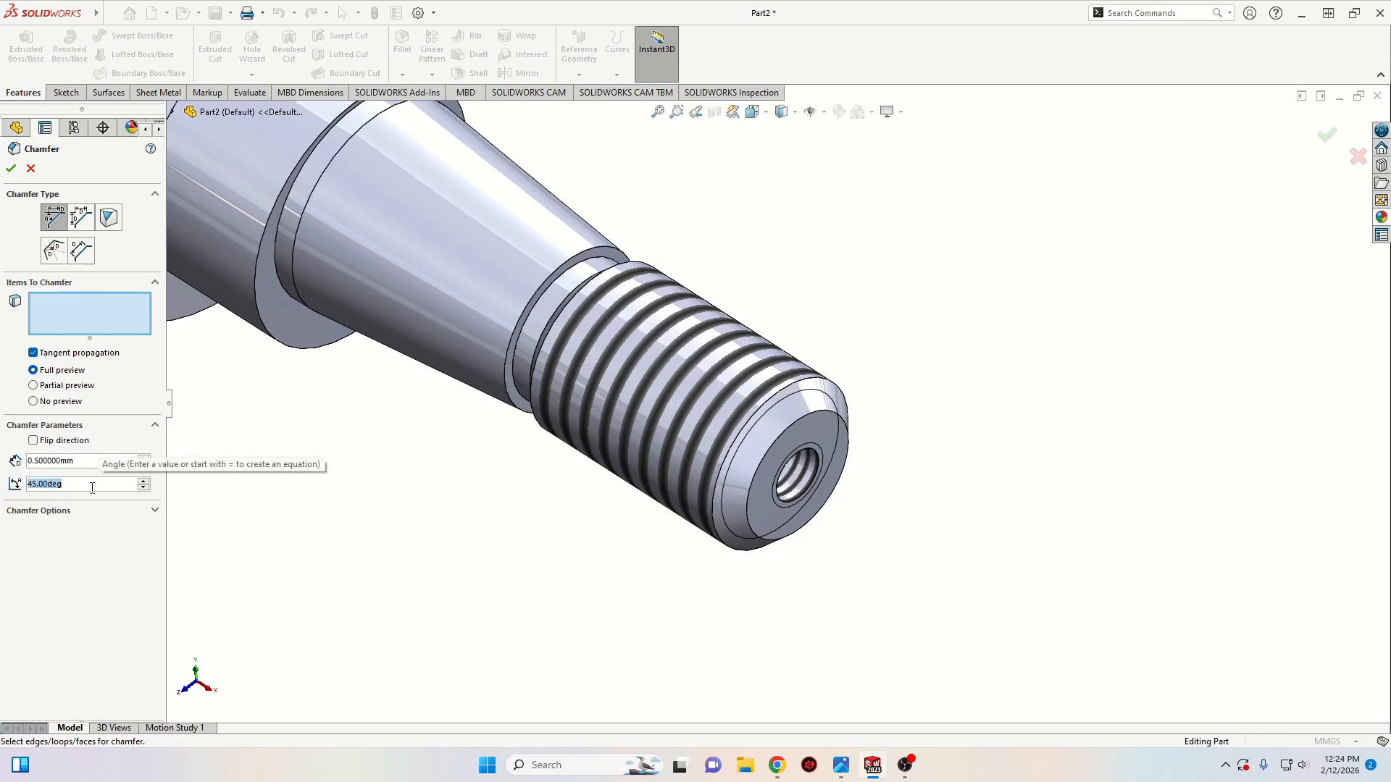
type("120")
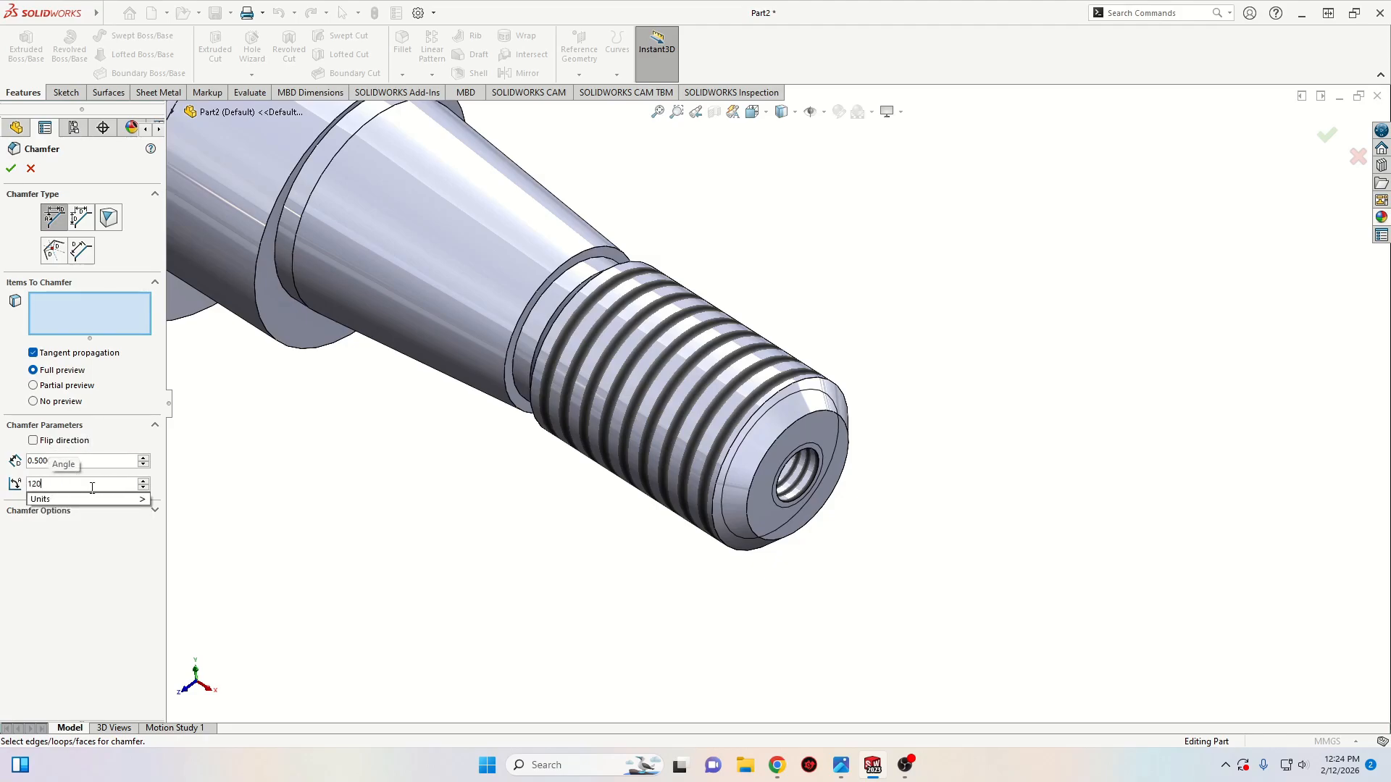
key("Return")
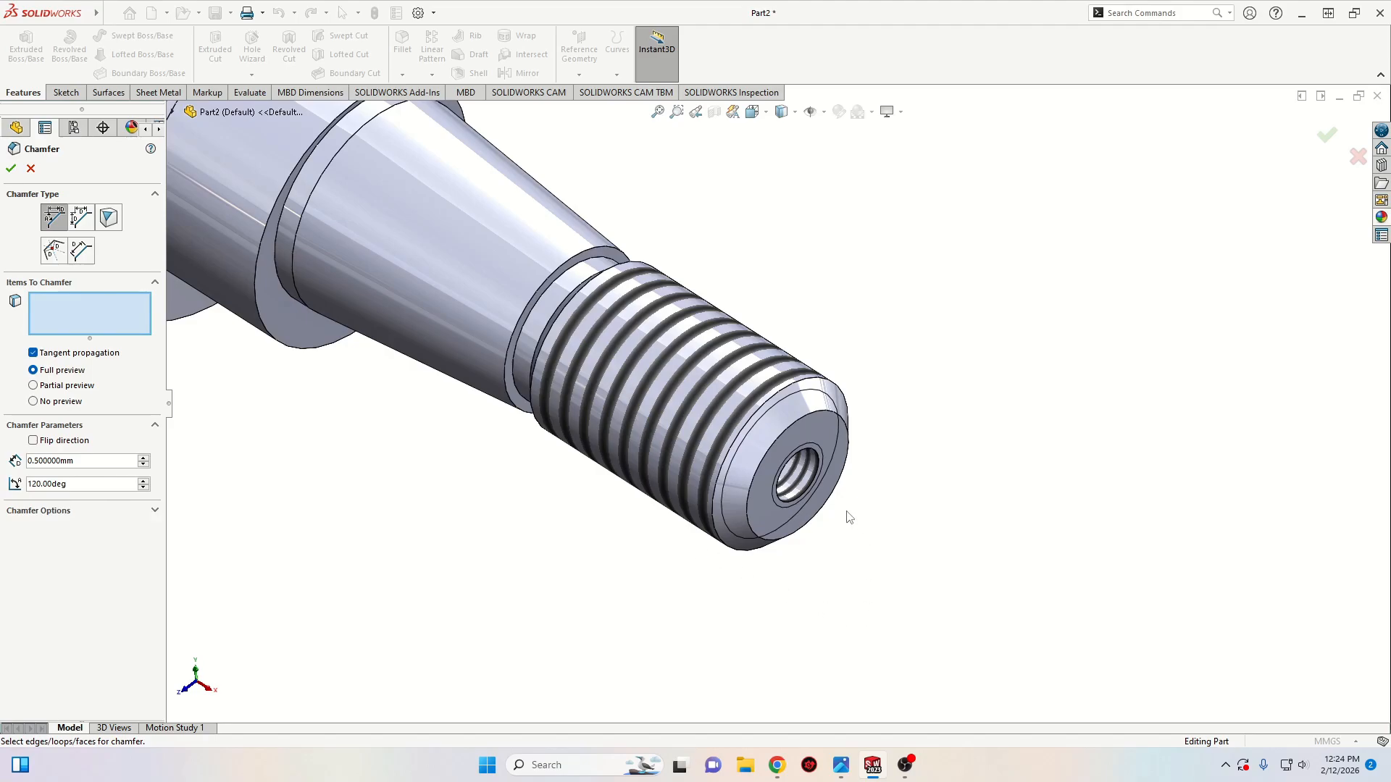
left_click(806, 495)
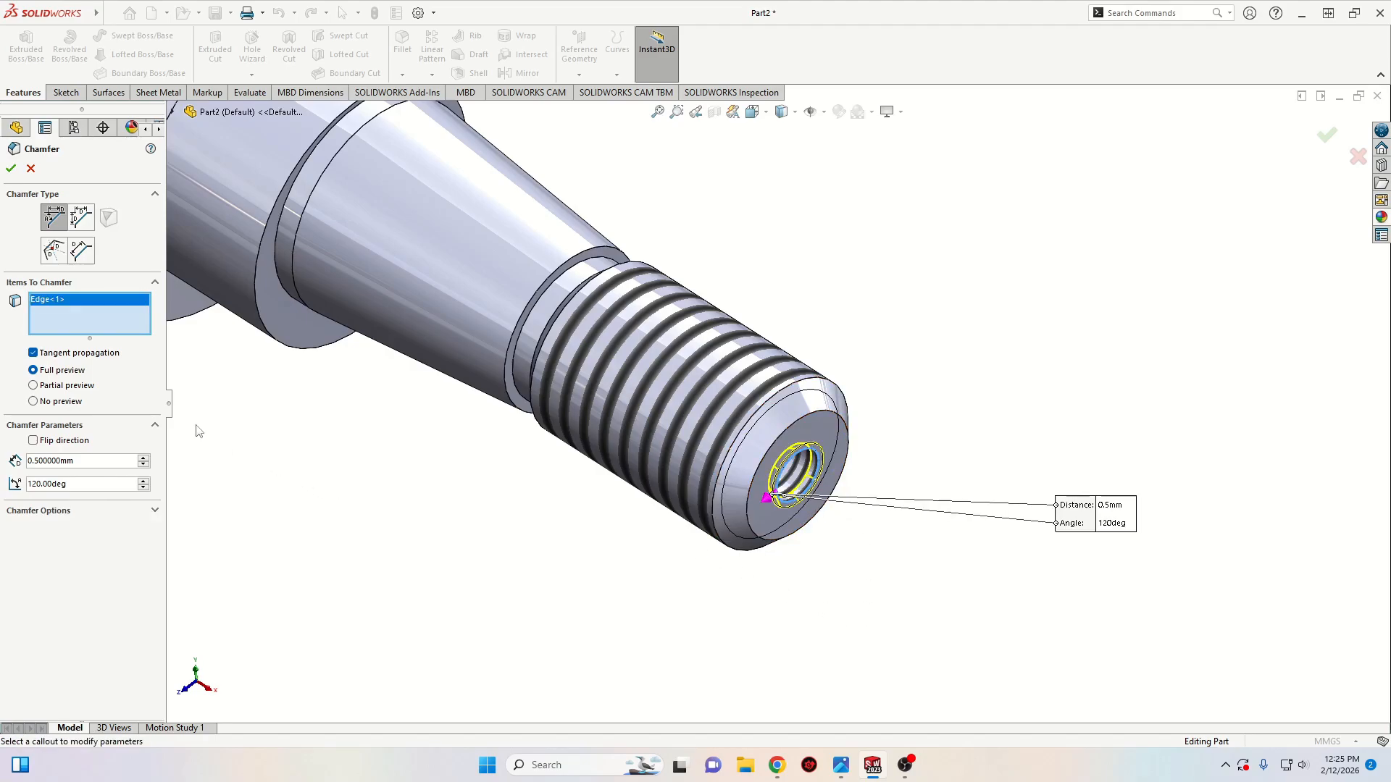
left_click(11, 168)
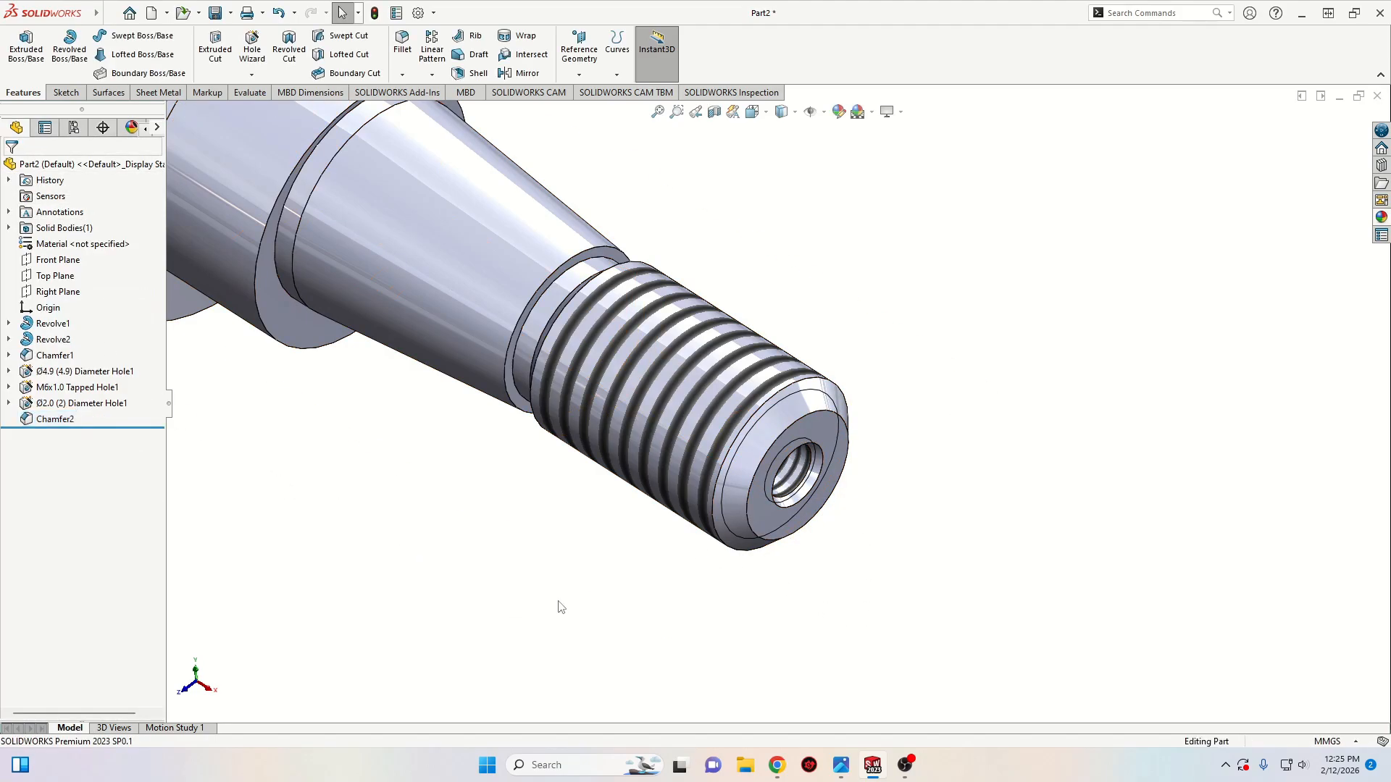
Section the pin through the Front Plane and examine the axial bore, radial hole and internal thread from several sides
scroll(594, 609, "up", 2)
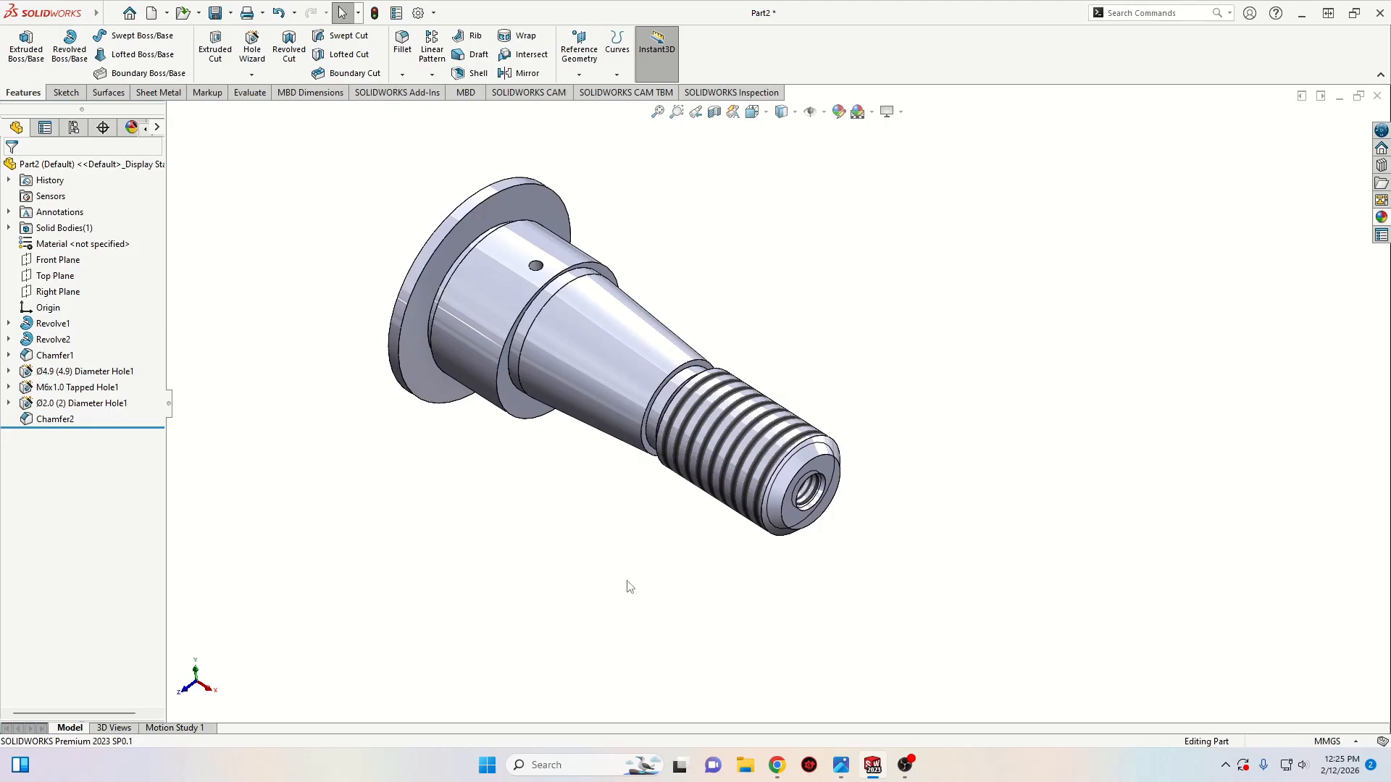
middle_click_drag(634, 579, 646, 528)
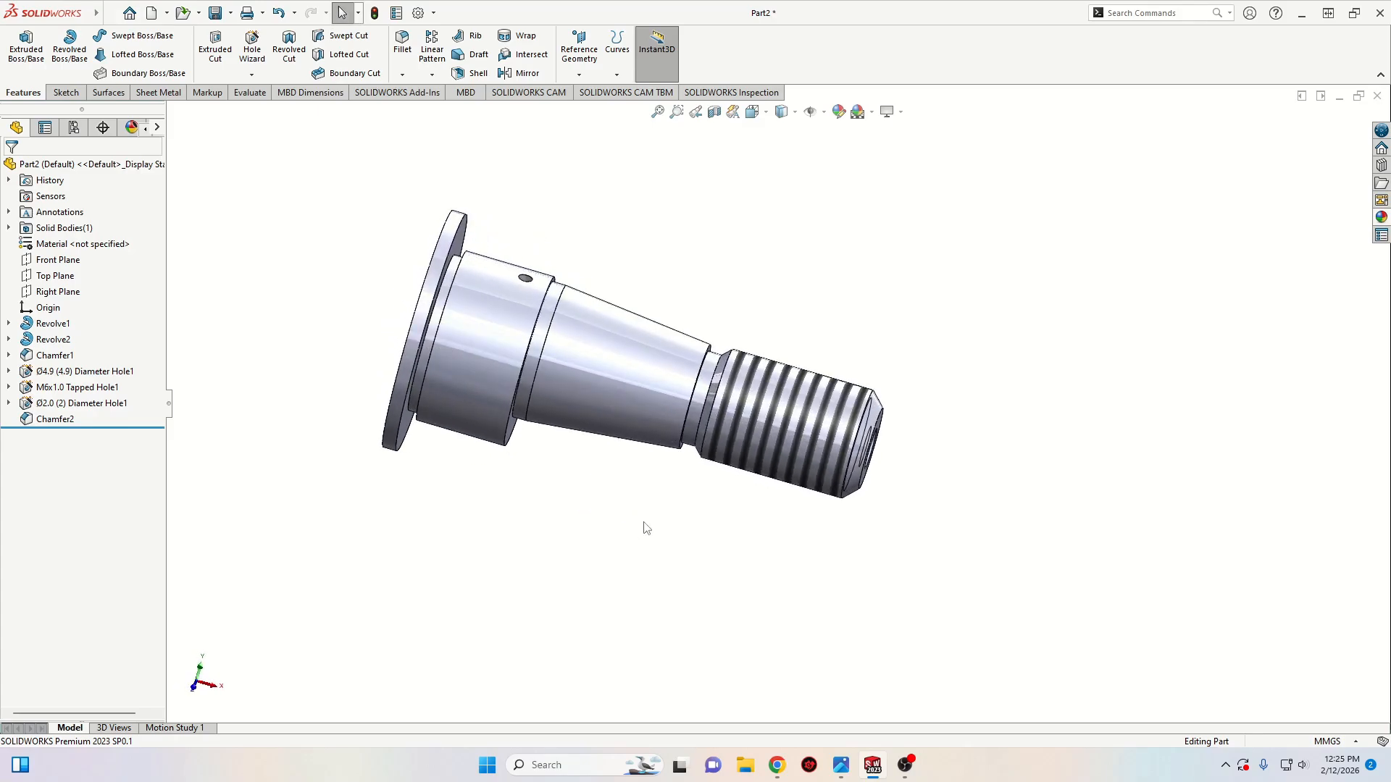
left_click(714, 113)
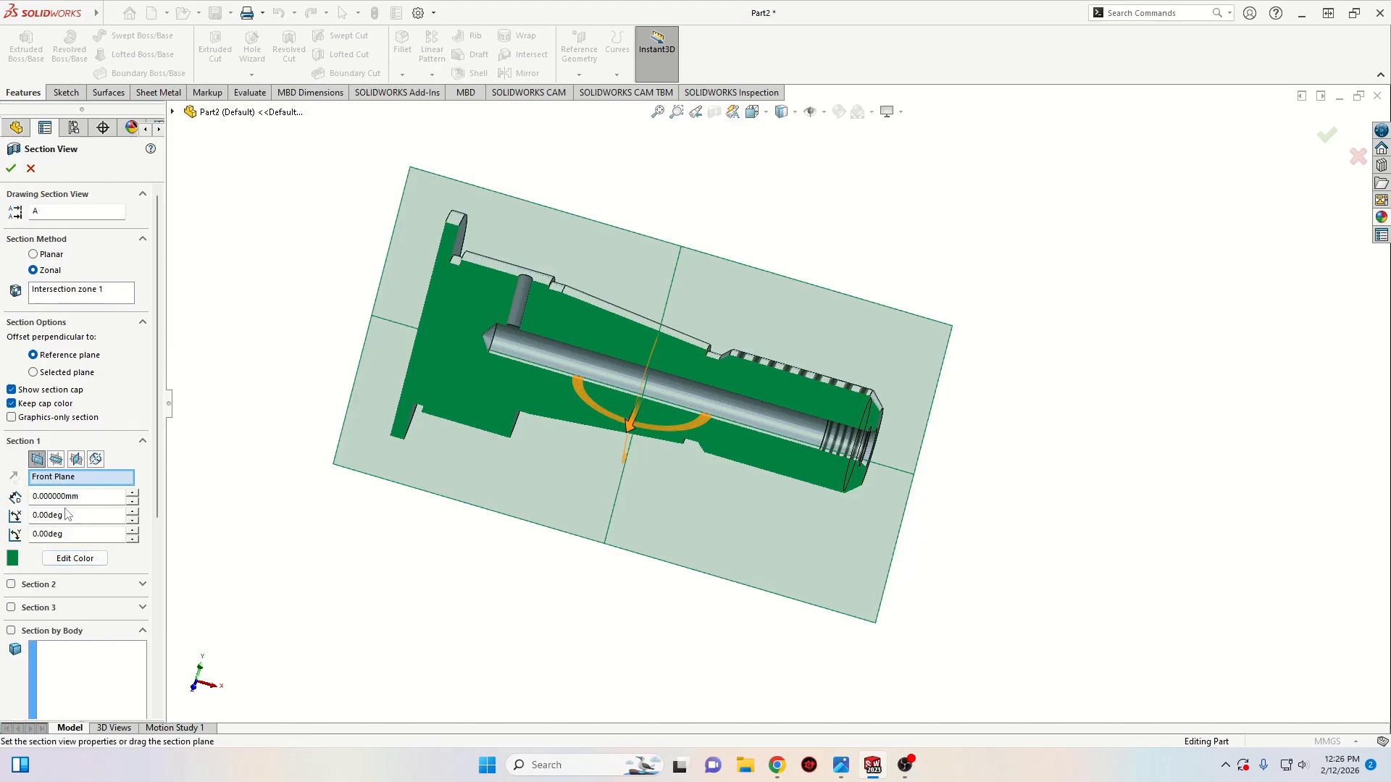
left_click(10, 168)
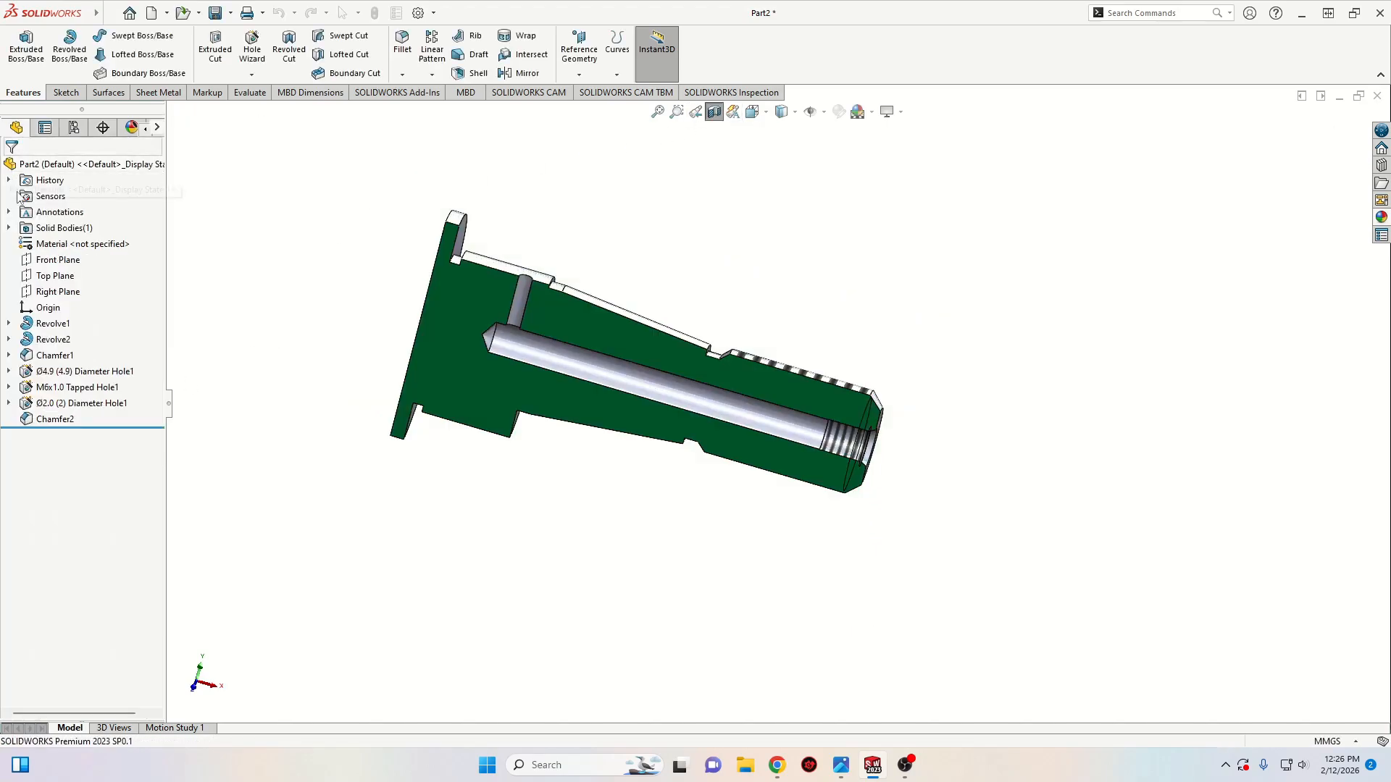
key("ctrl+1")
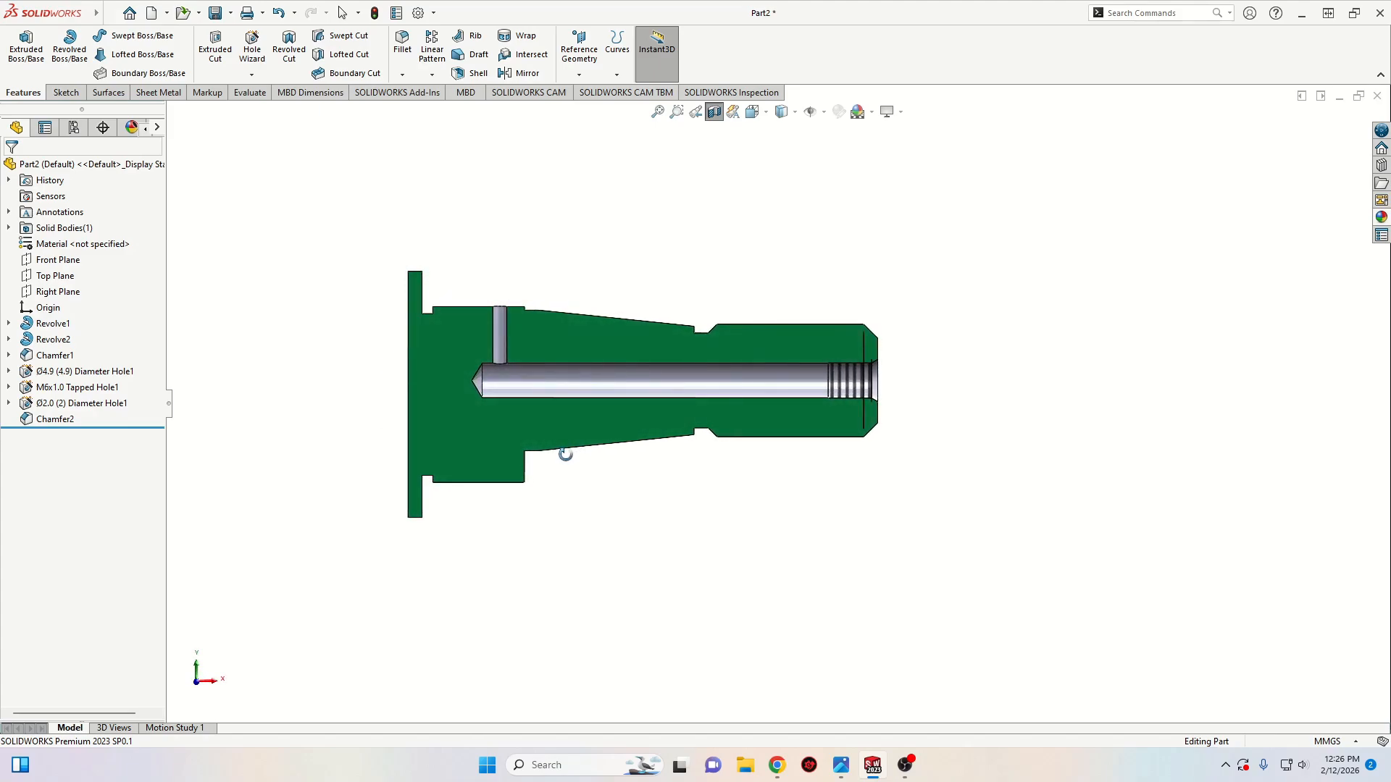
scroll(707, 485, "down", 4)
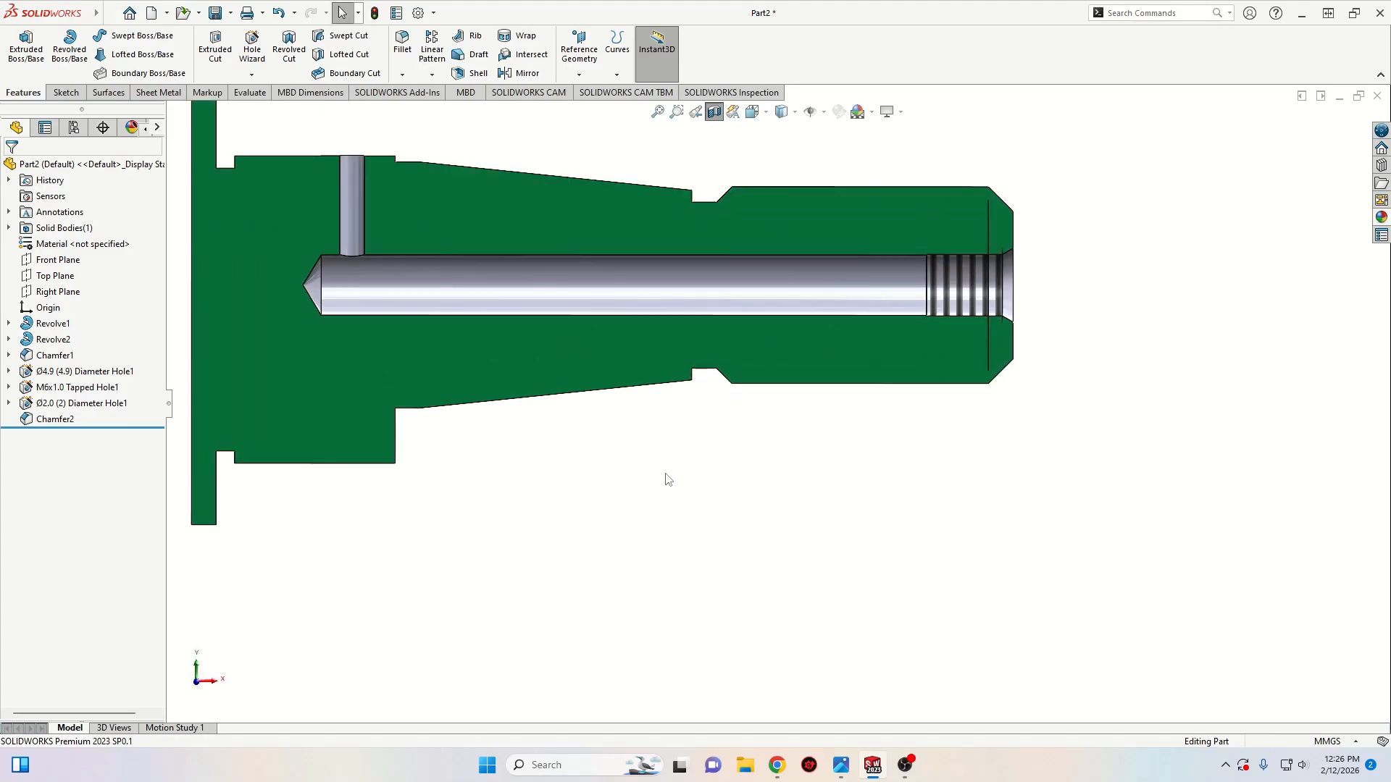
middle_click_drag(664, 478, 758, 519, "ctrl")
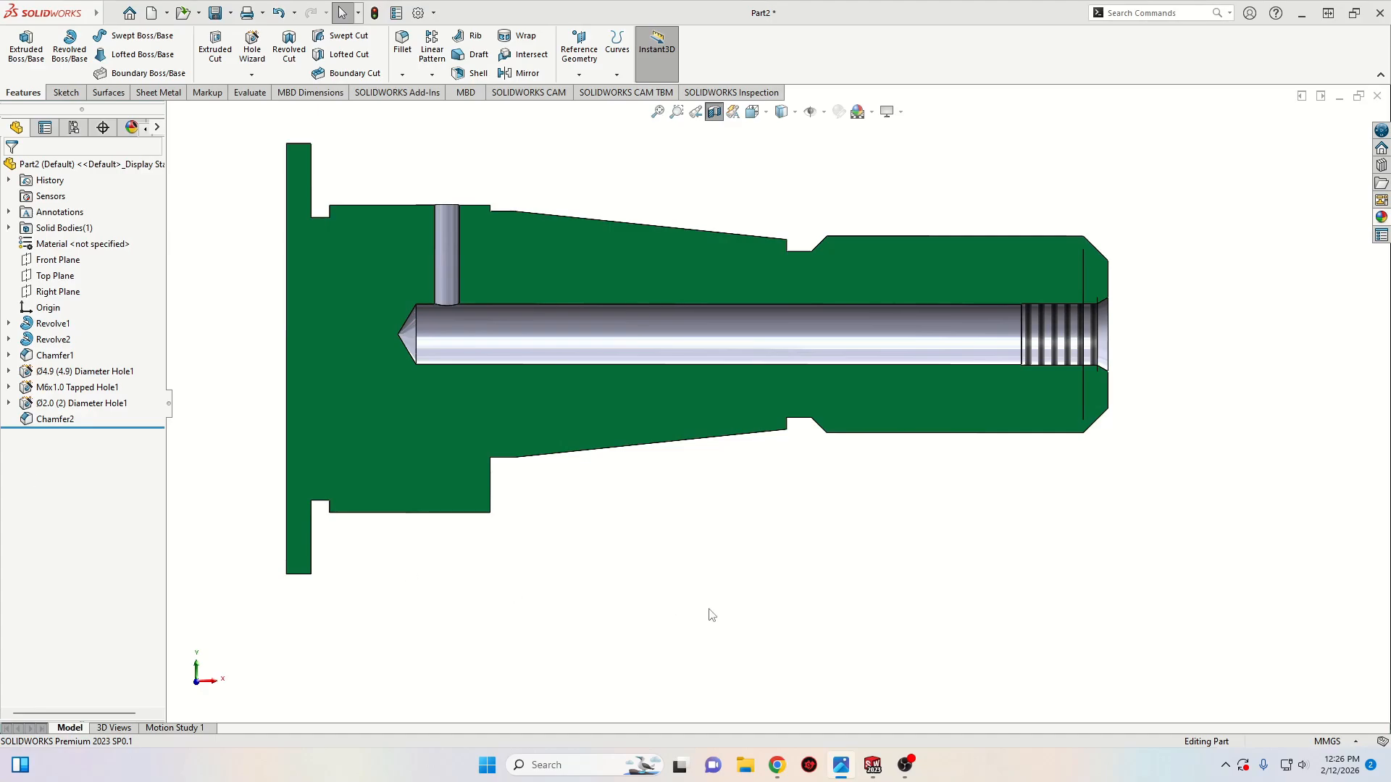
middle_click_drag(1009, 500, 357, 631)
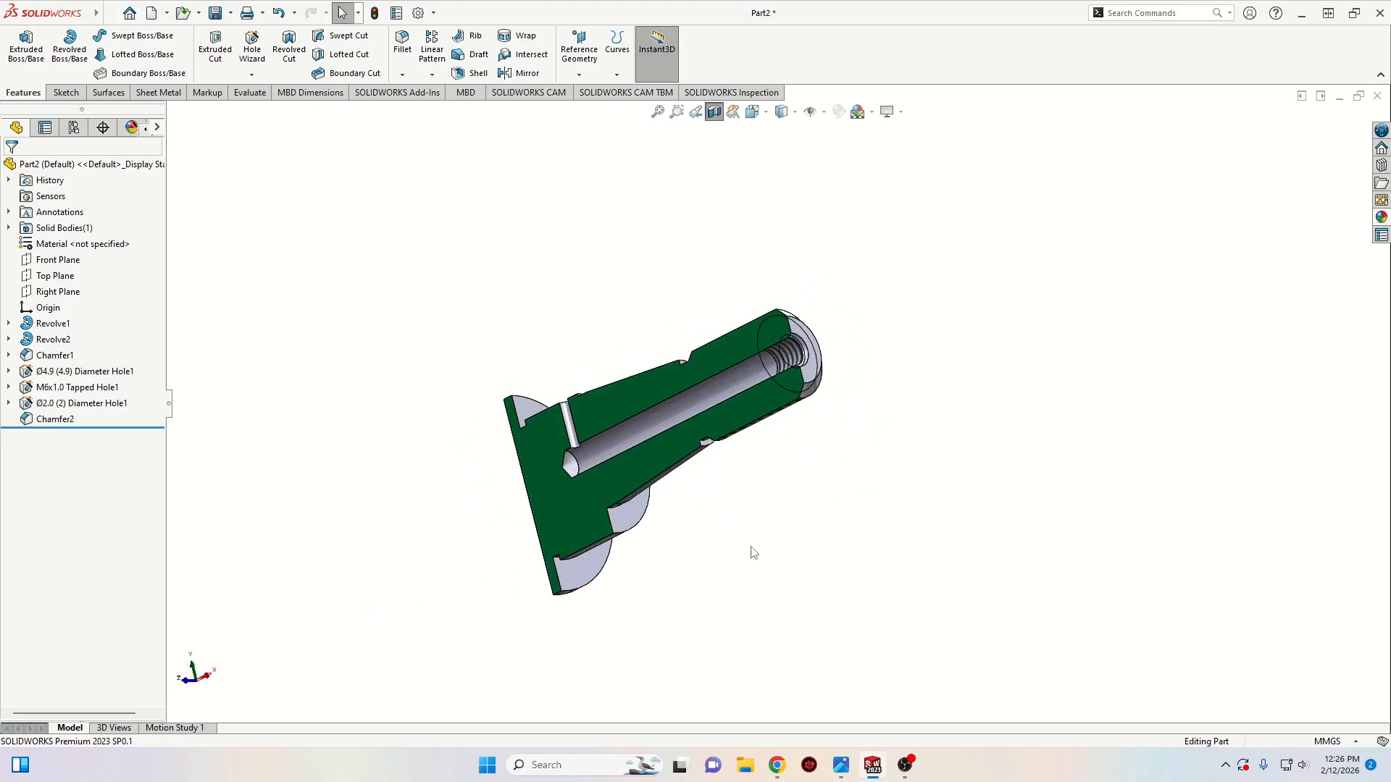
middle_click_drag(779, 497, 479, 687)
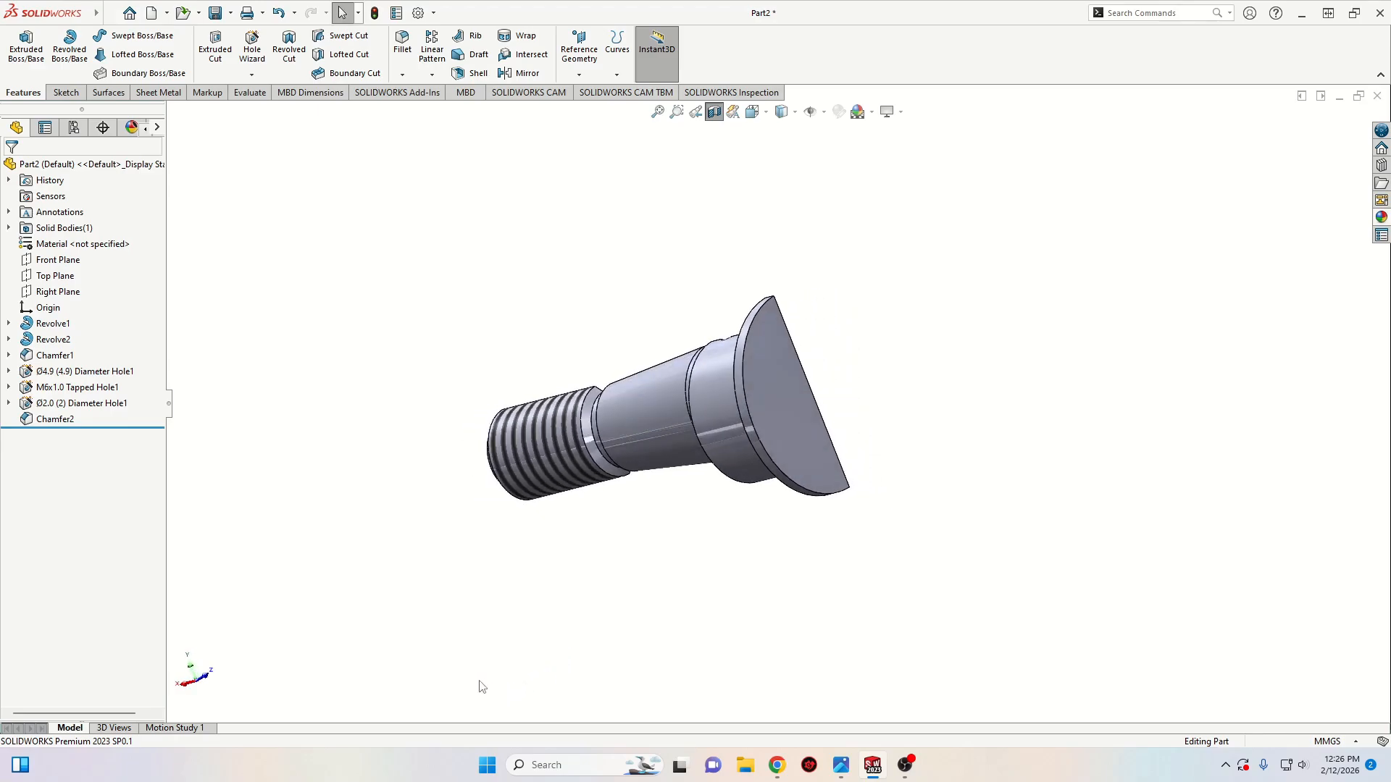